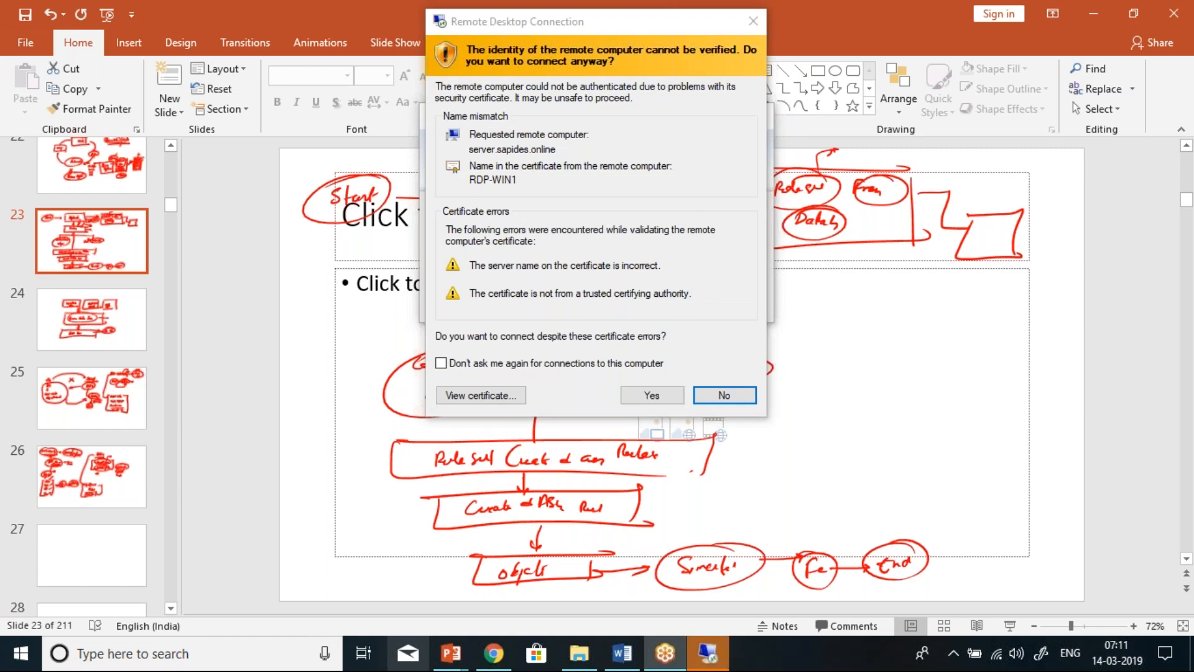
- Accept the certificate warning to connect to the remote desktop, and open the S/4-Hana-1610-IDES system from SAP Logon
left_click(657, 398)
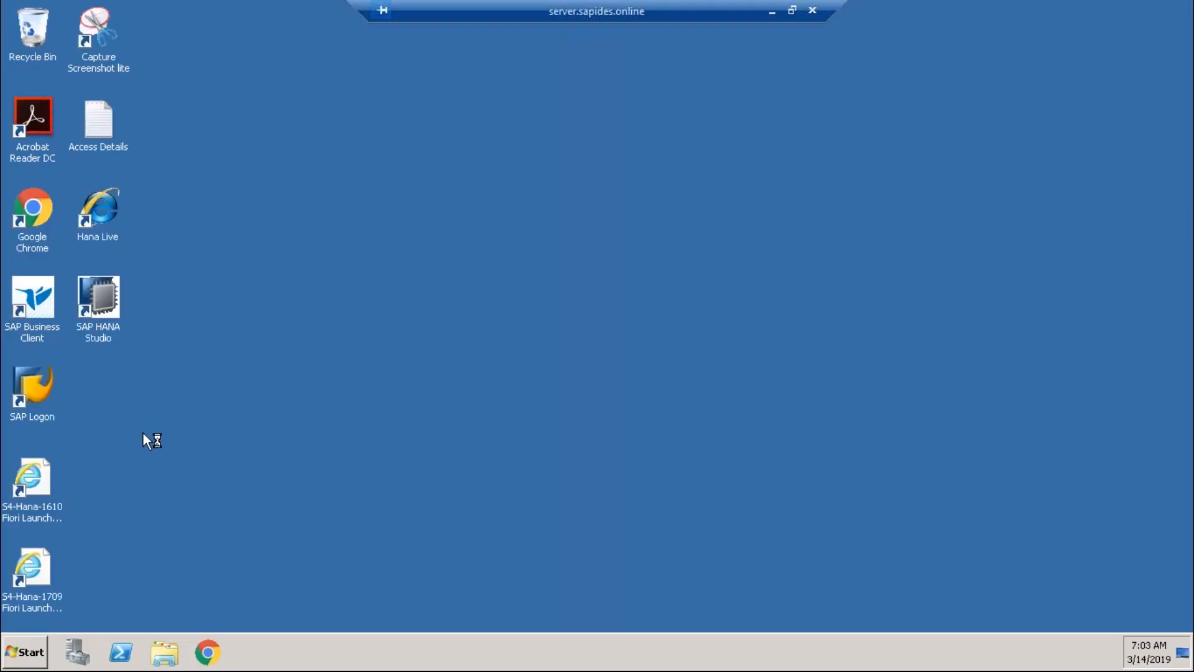
double_click(49, 406)
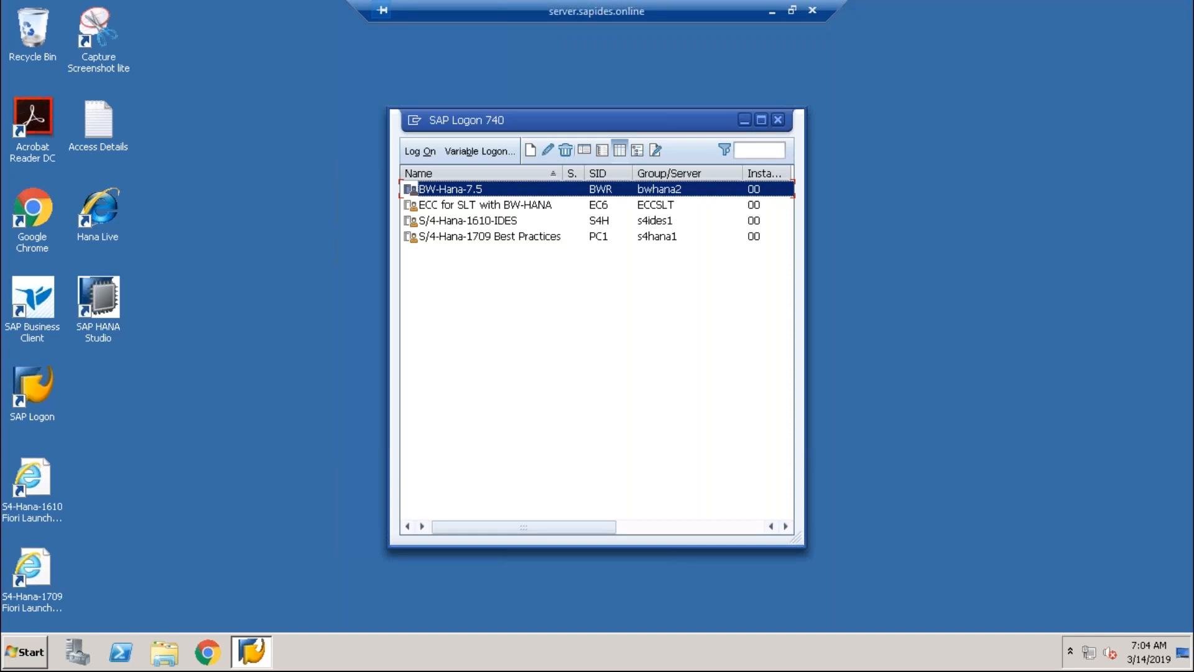
left_click(495, 221)
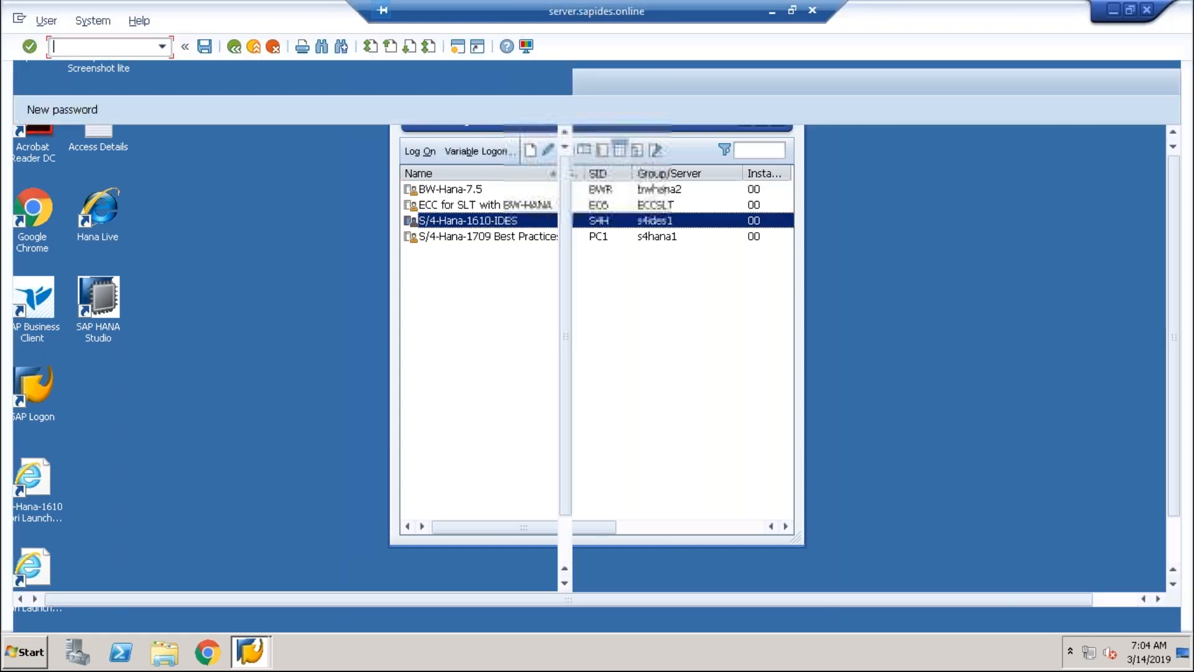
- Log on to the SAP system by entering the user name and the account password
type("RAM")
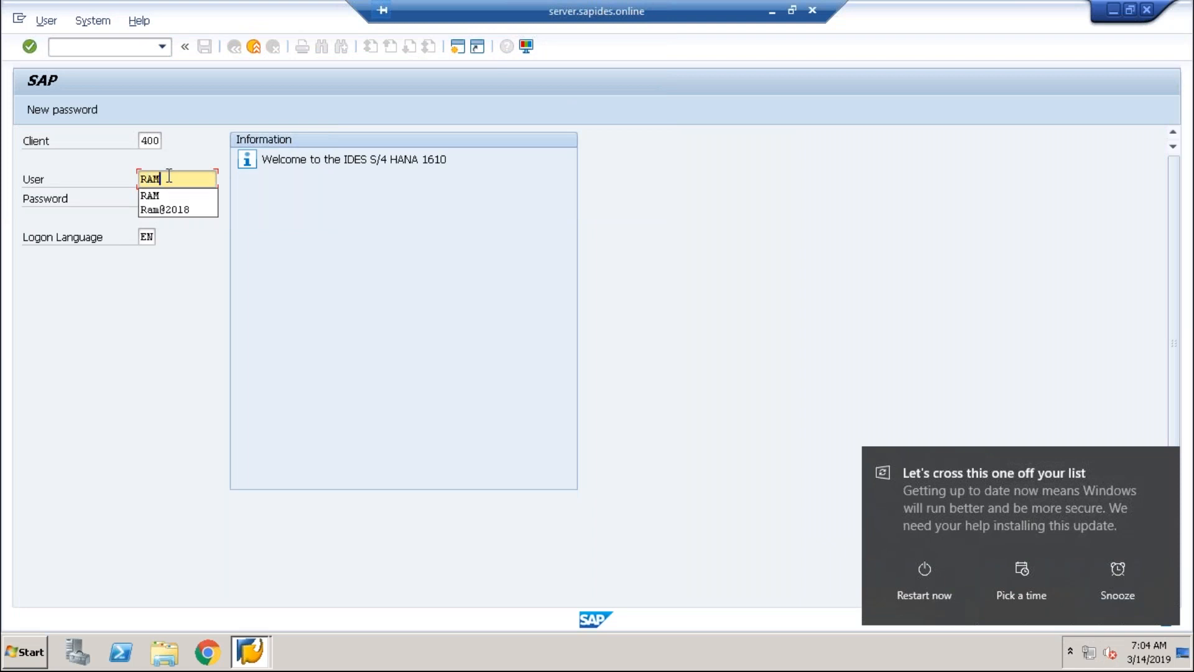
left_click(157, 198)
left_click(144, 202)
type("*********")
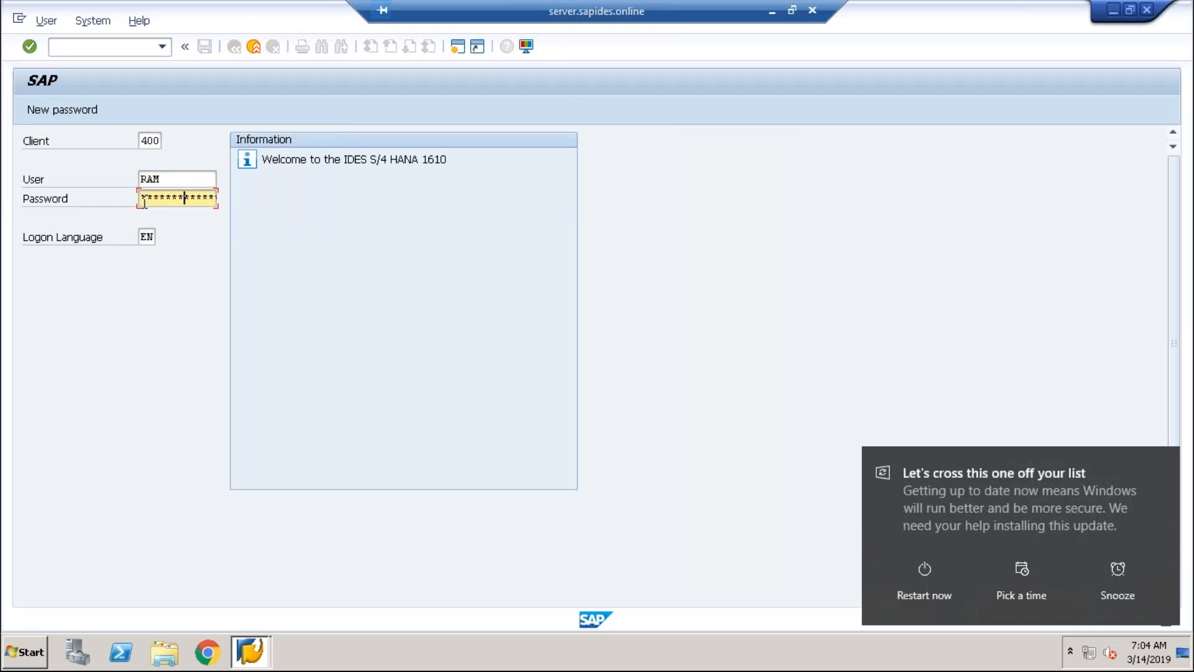
key("Return")
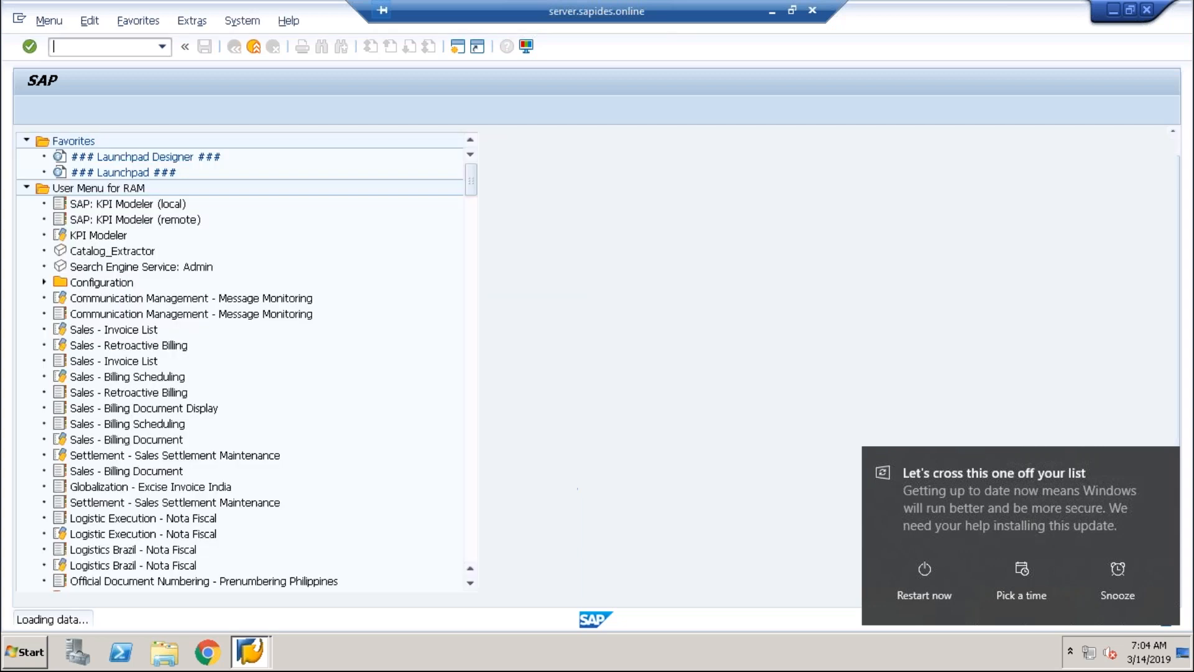
- Run transaction spro and display the SAP Customizing Implementation Guide
type("spro")
key("Return")
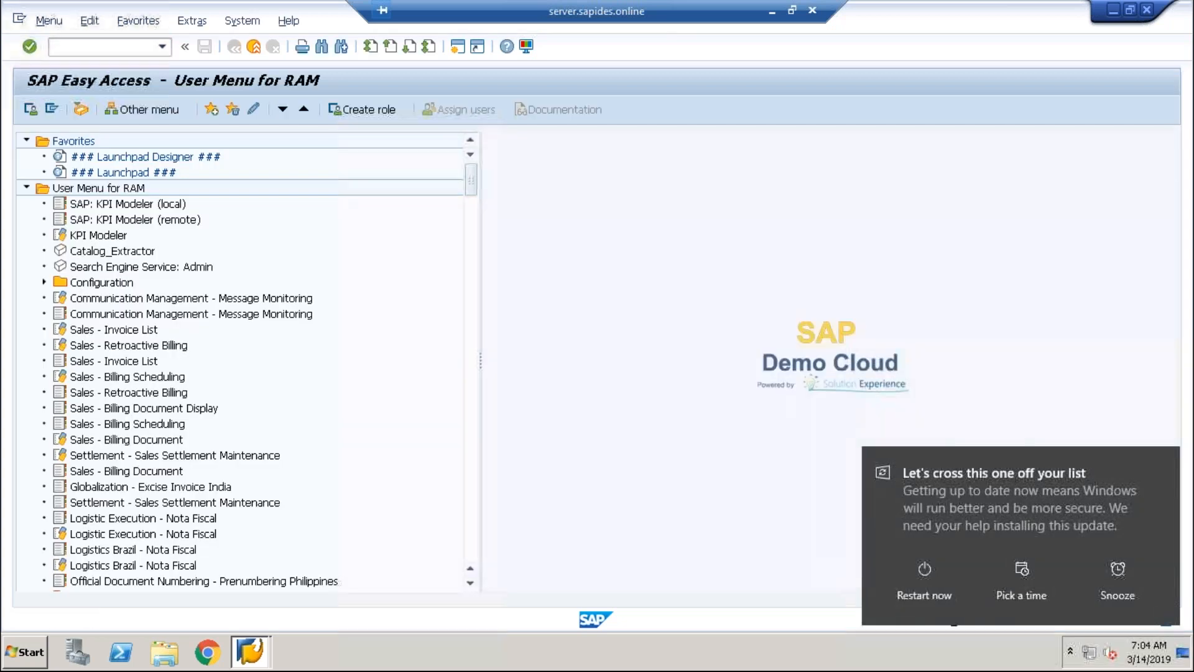
left_click(81, 115)
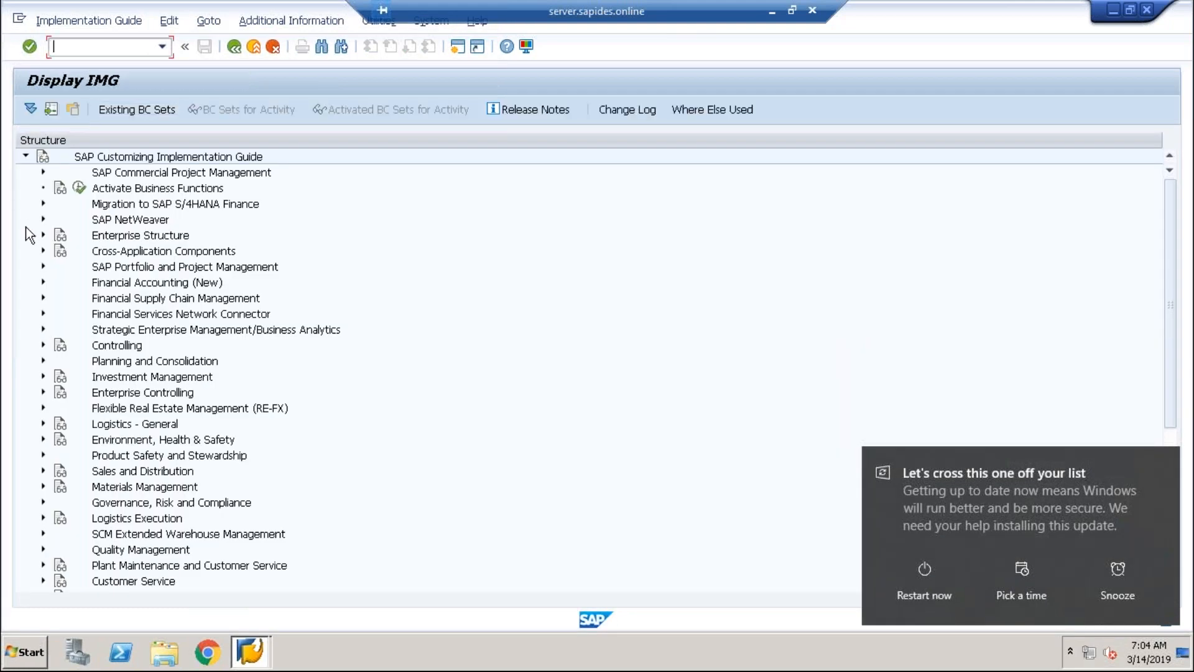
- Expand Materials Management, Purchasing, Partner Determination and Partner Roles in the implementation guide
left_click(44, 487)
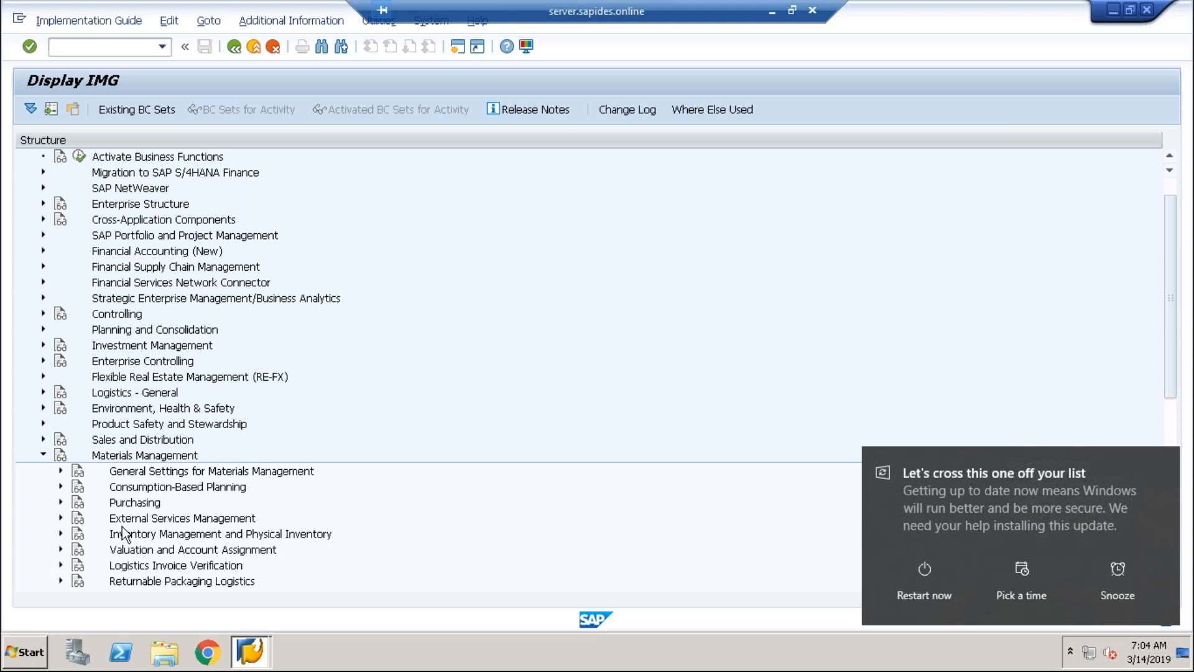
left_click(61, 503)
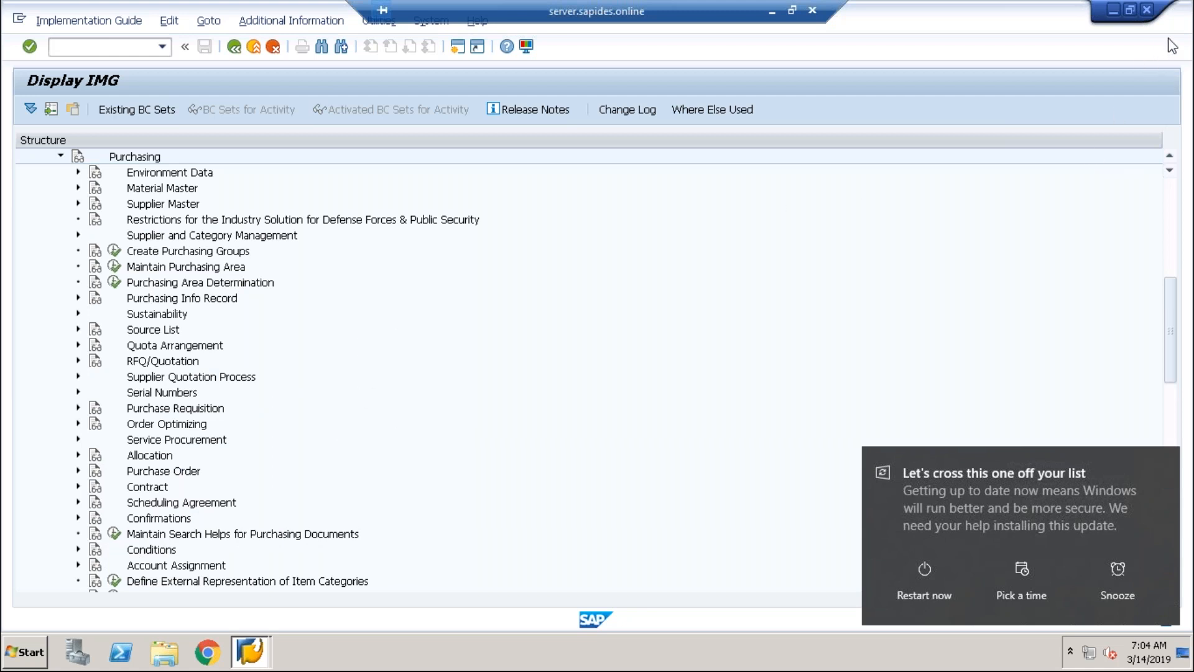
left_click(1163, 462)
scroll(1178, 373, "up", 8)
left_click_drag(1170, 271, 1175, 425)
left_click(77, 521)
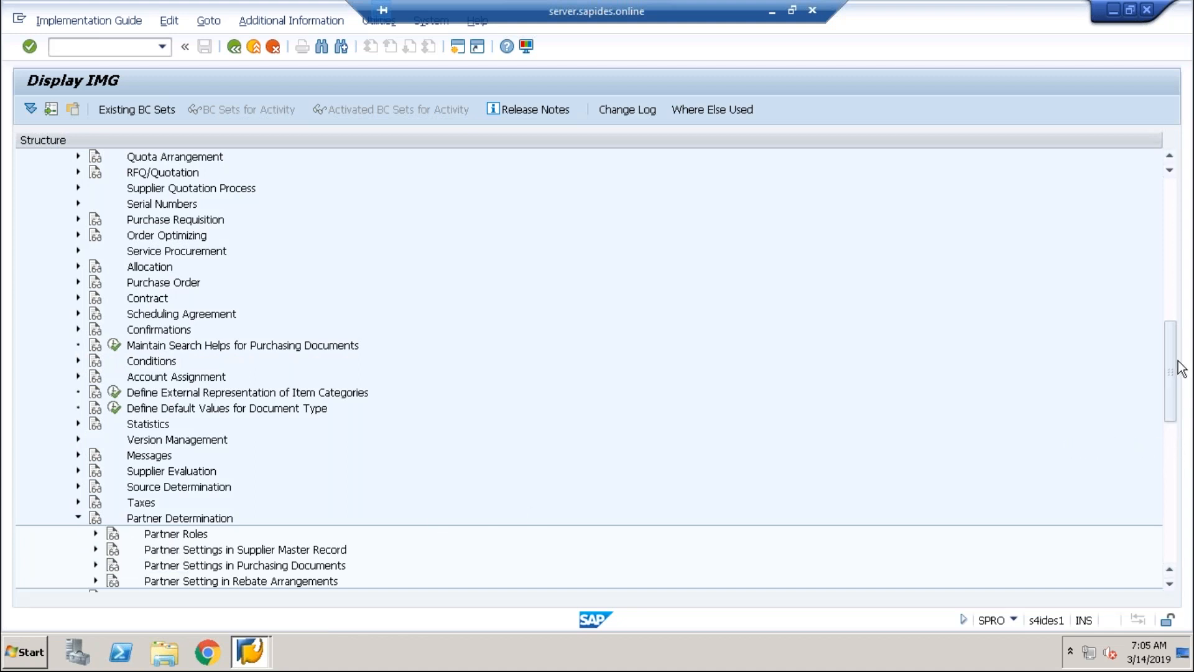
left_click_drag(1171, 355, 1177, 392)
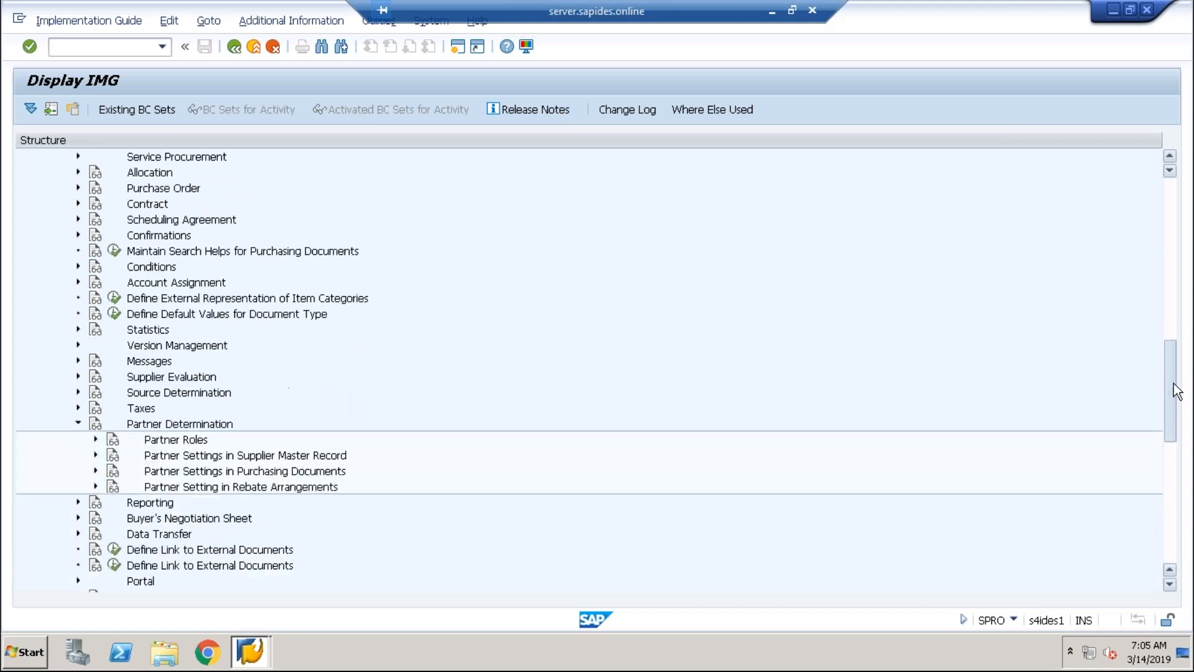
left_click(95, 406)
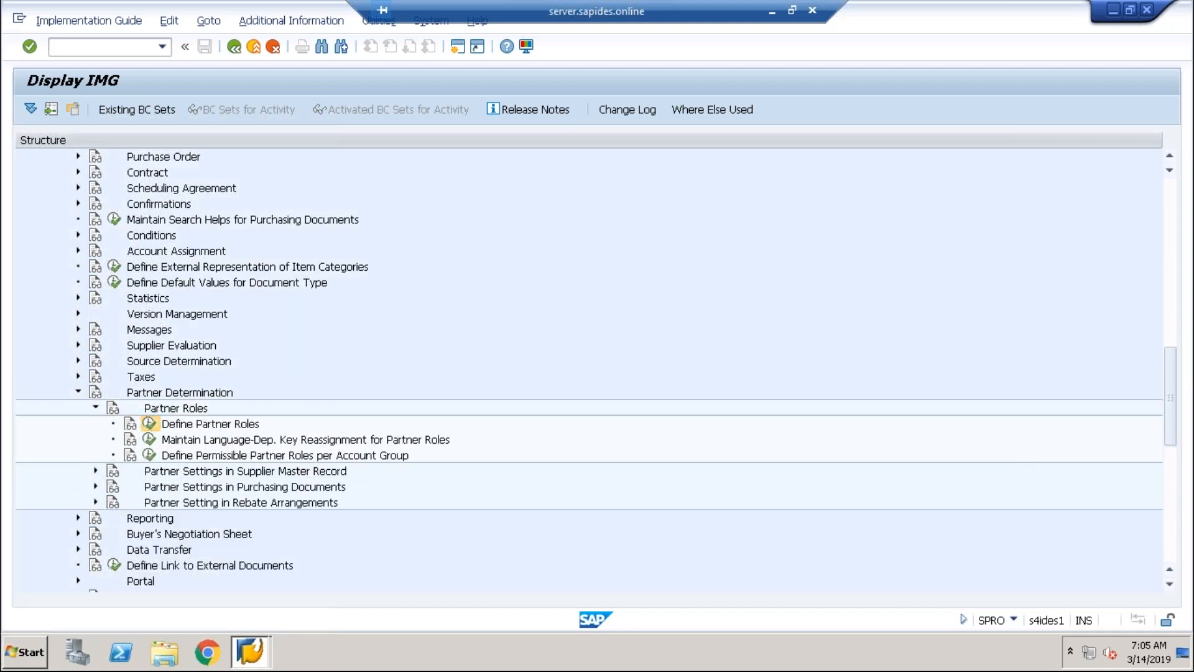
- Open Define Partner Roles, look through the list of partner functions, and return to the guide
left_click(150, 423)
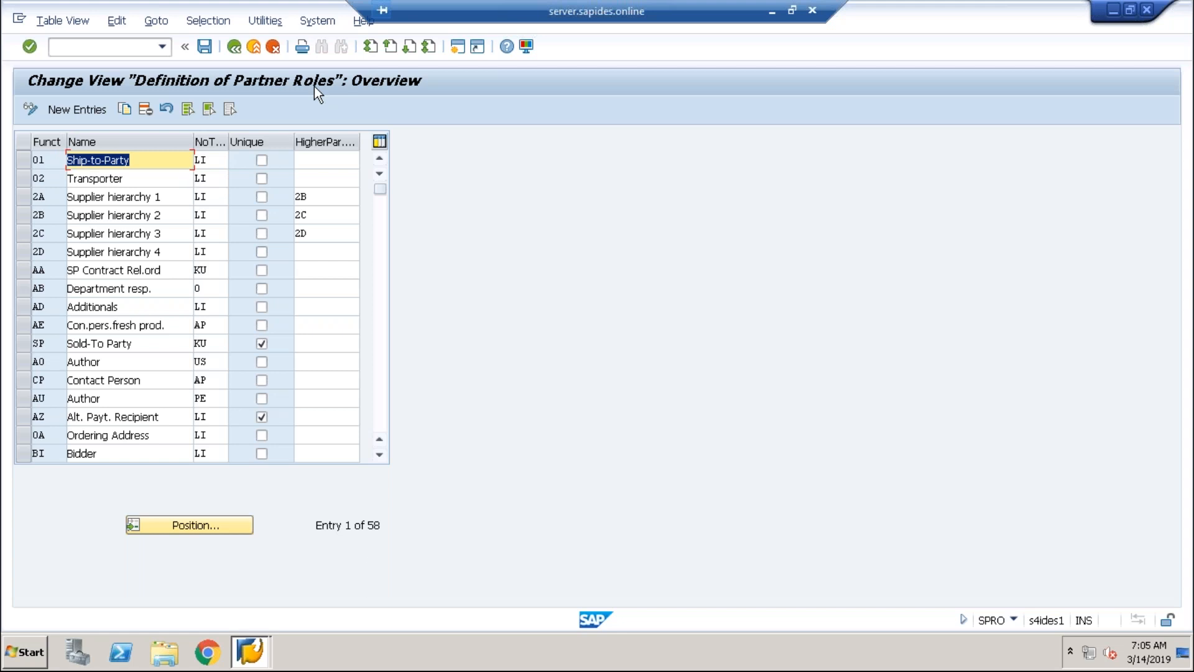
left_click(379, 454)
left_click(379, 454)
left_click(379, 454)
left_click(379, 454)
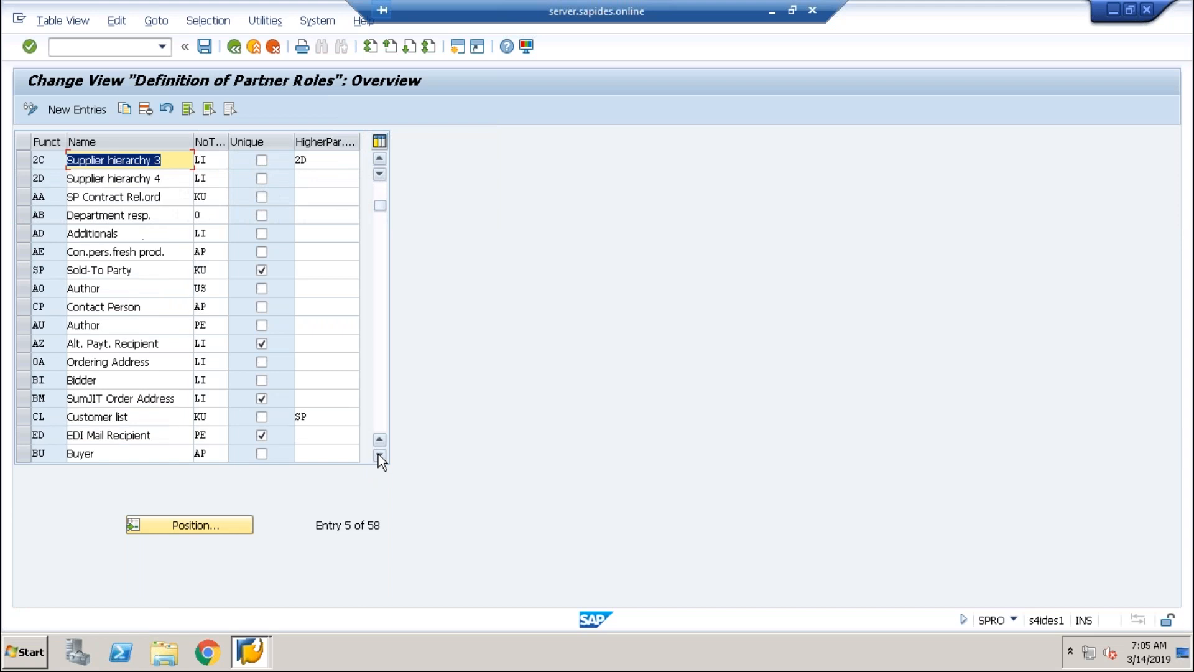
left_click(379, 454)
left_click(379, 454)
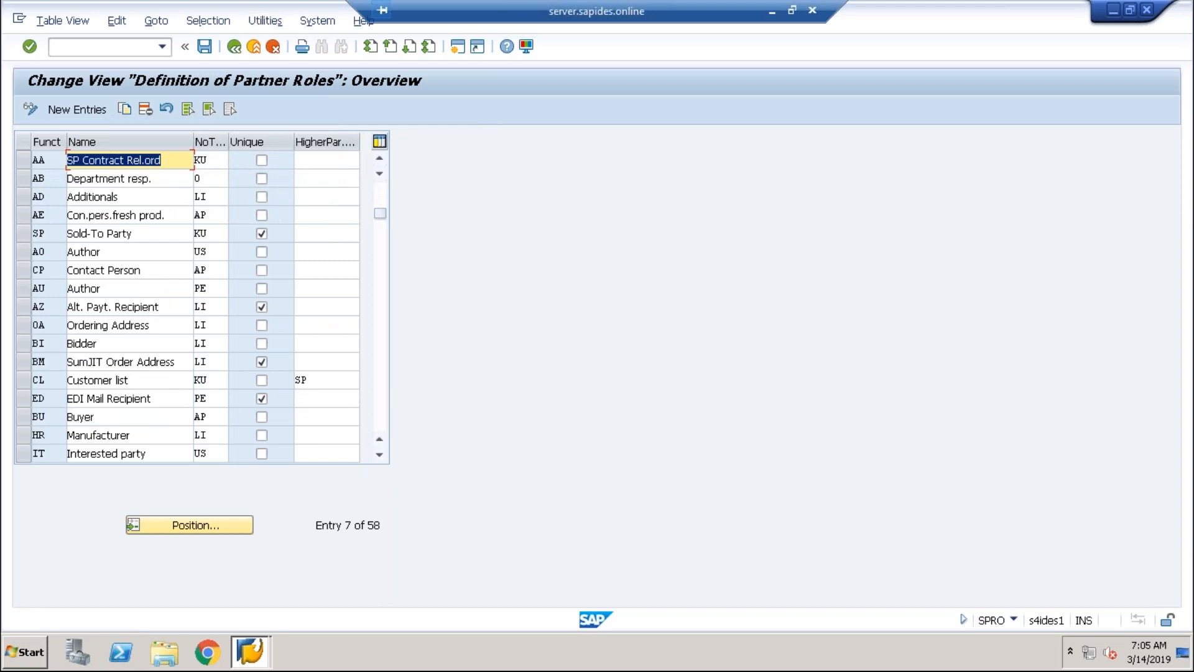
left_click(239, 47)
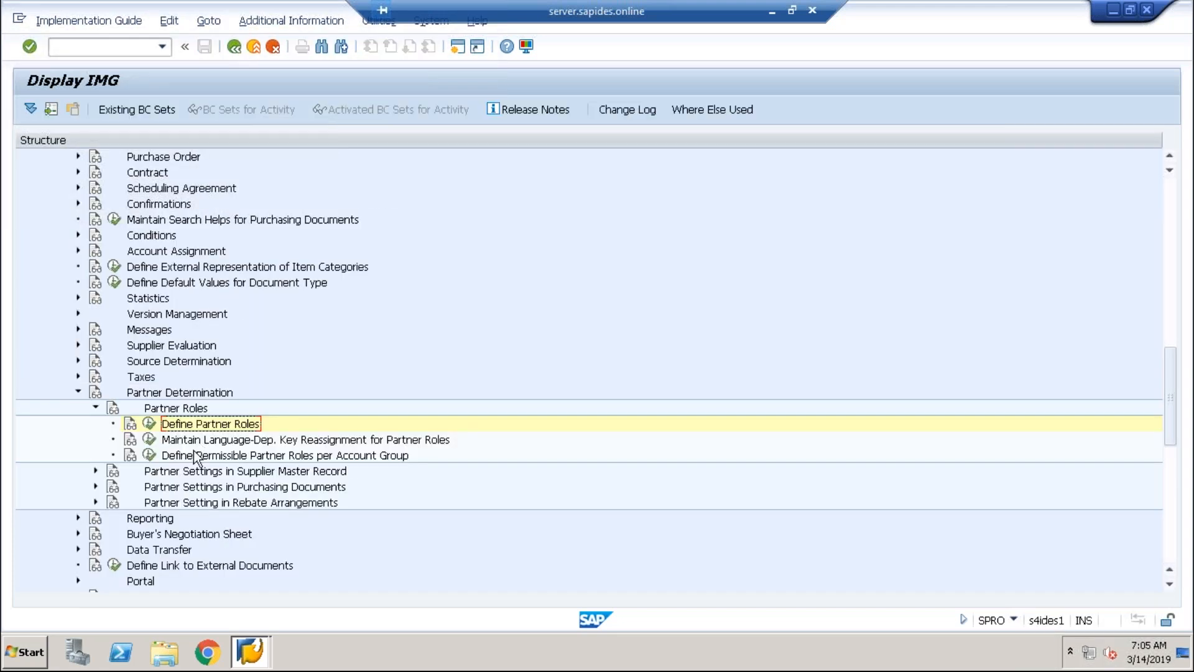
- Review the language-dependent key reassignment for partner roles and the permissible partner roles per account group, including the Supplier rows
left_click(150, 439)
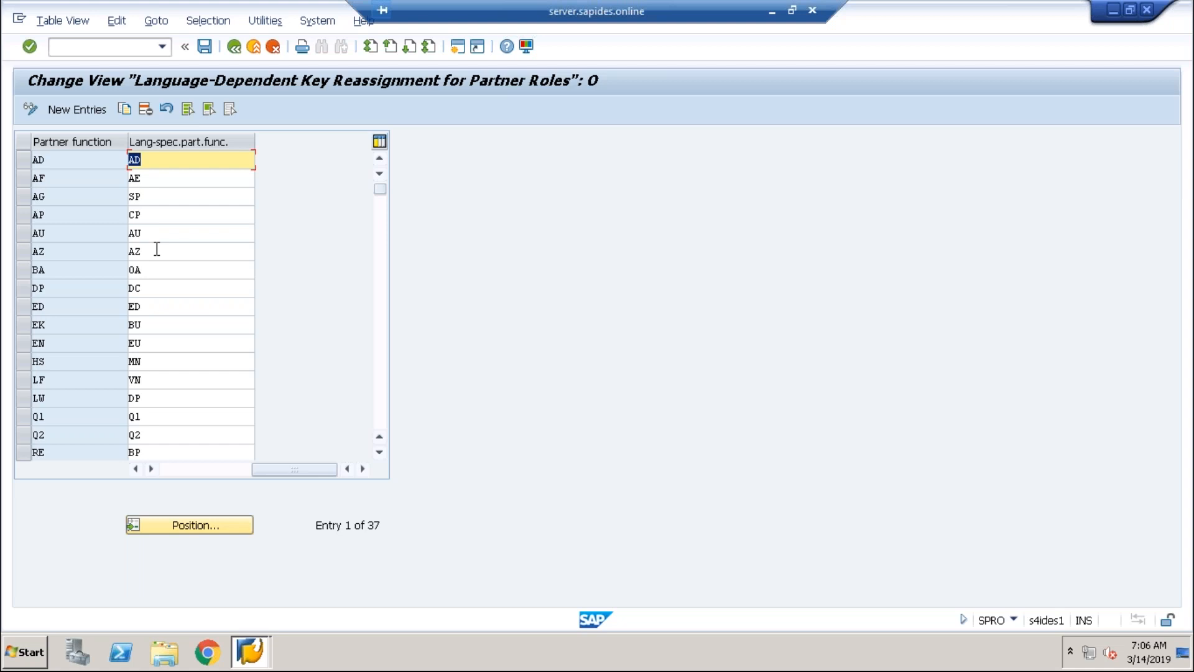
left_click(236, 49)
left_click(150, 455)
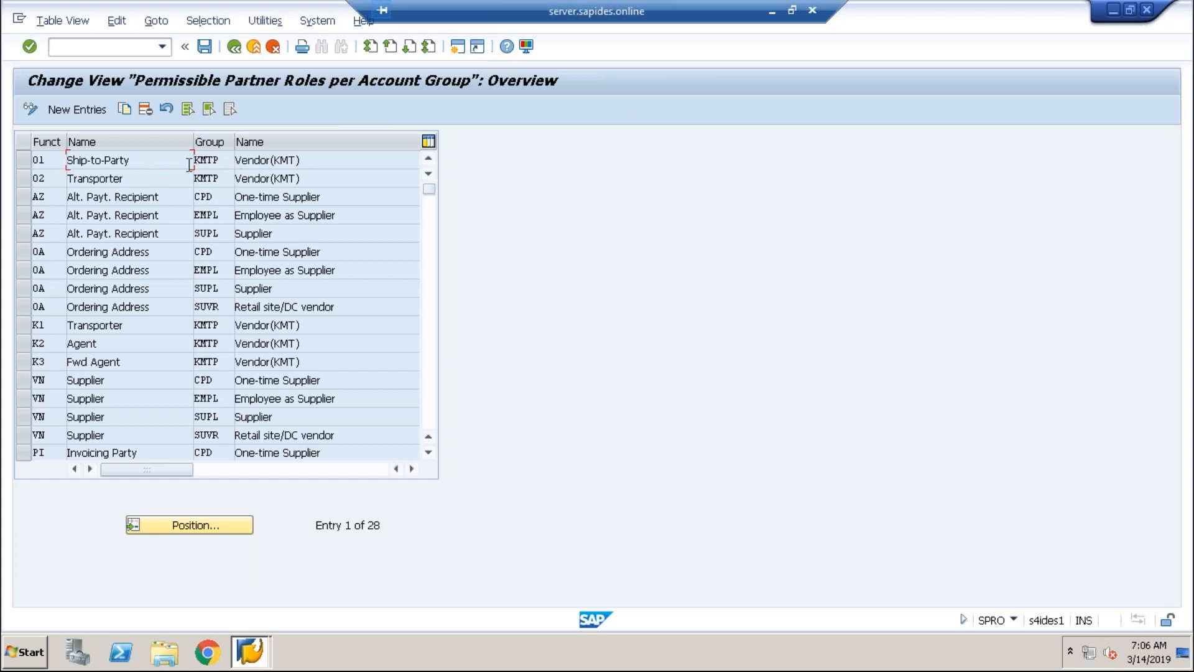
left_click_drag(227, 418, 133, 399)
left_click(47, 435)
left_click_drag(46, 416, 24, 417)
left_click(47, 417)
left_click(237, 47)
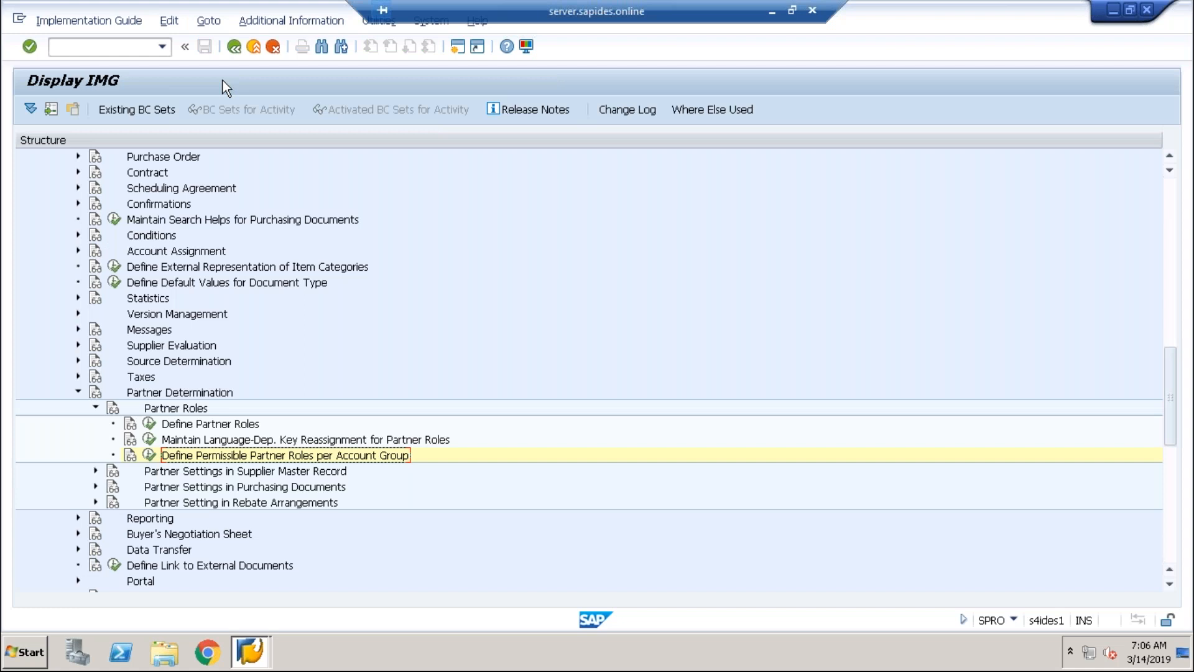
- Open Define Partner Schemas under Partner Settings in Supplier Master Record, and display the partner functions of vendor schema L1
left_click(95, 471)
left_click(149, 486)
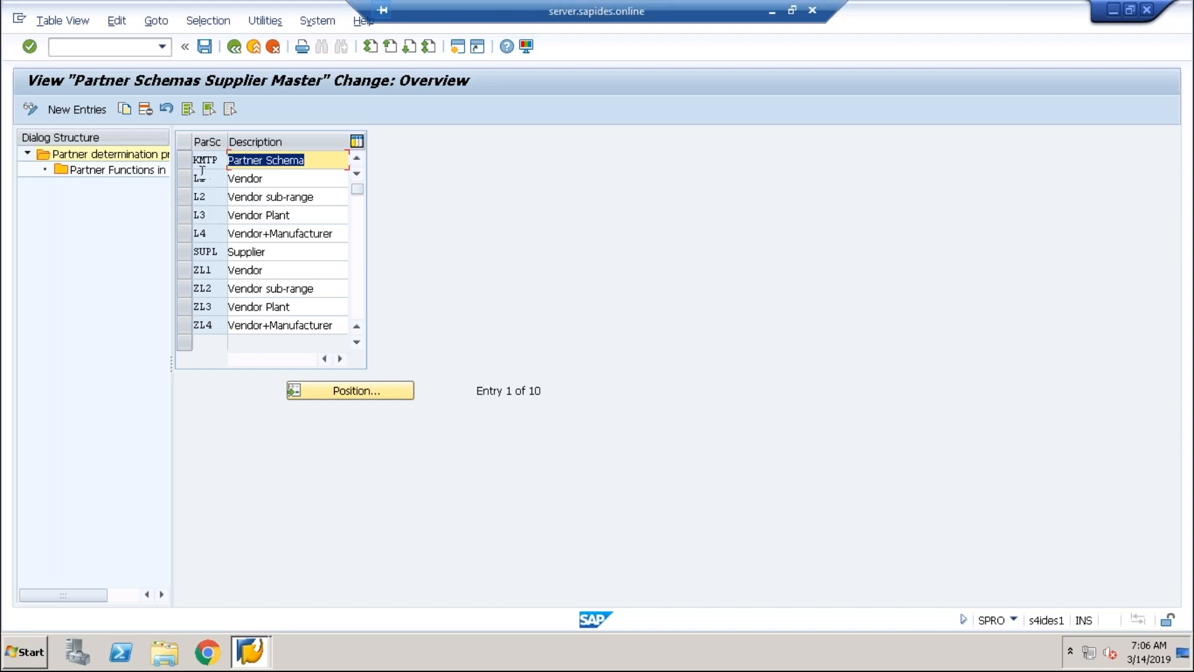
left_click(187, 182)
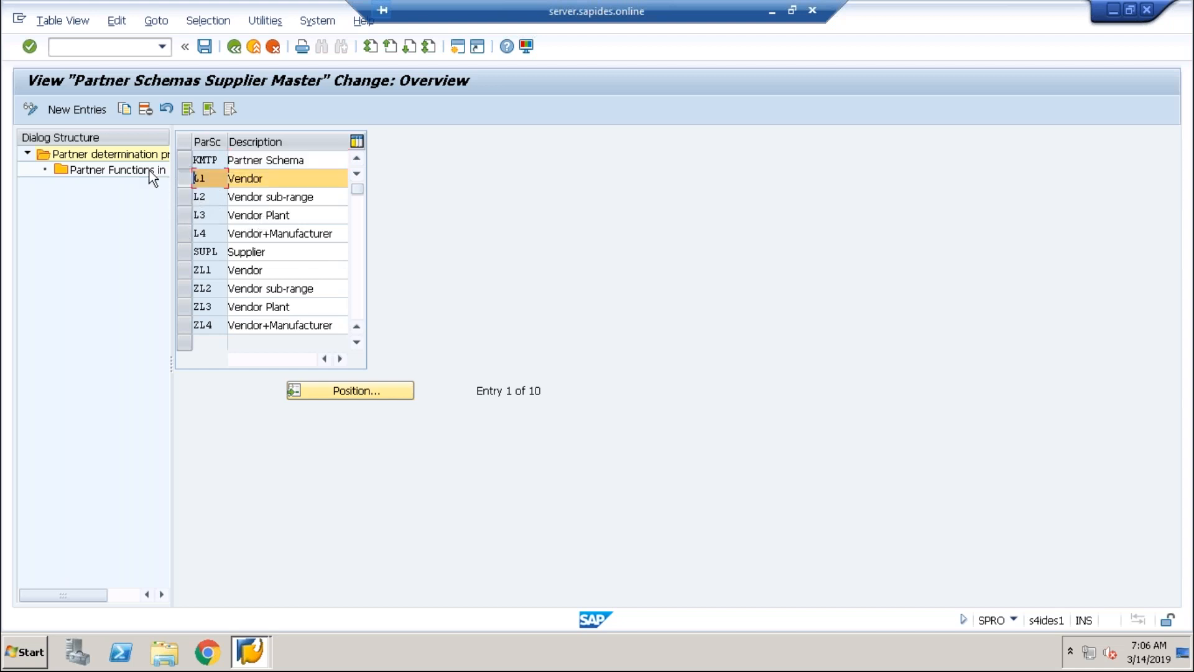
double_click(146, 170)
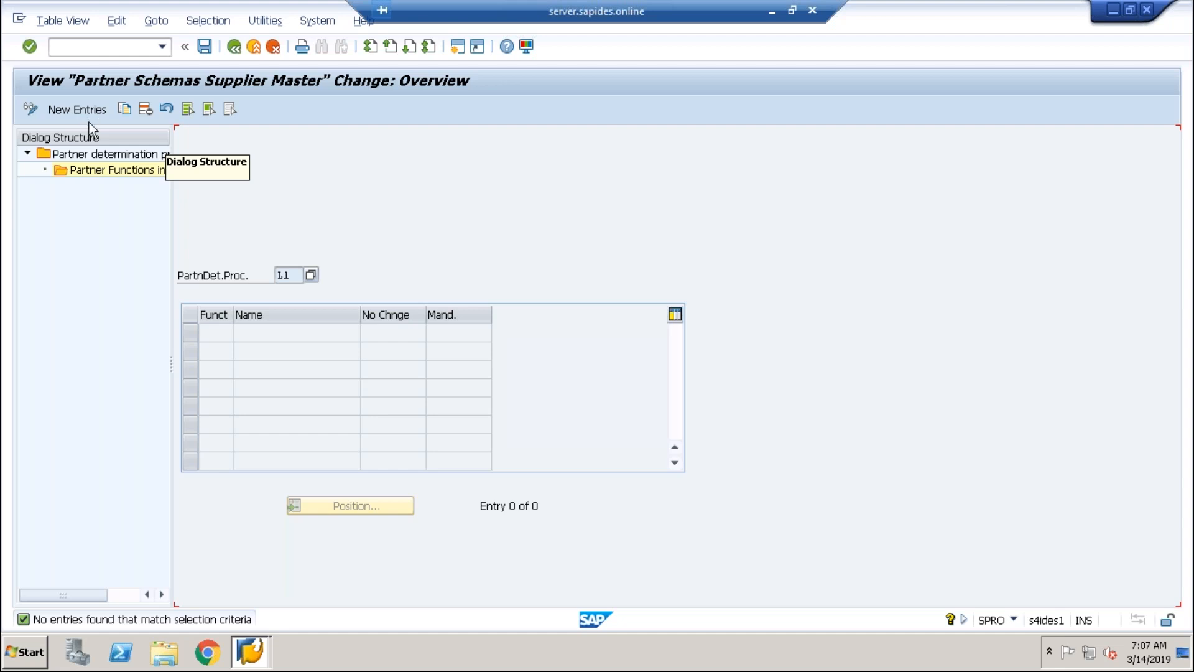
- Add a new entry with partner function OA (Ordering Address) to schema L1, choosing it from the list of possible functions
left_click(79, 108)
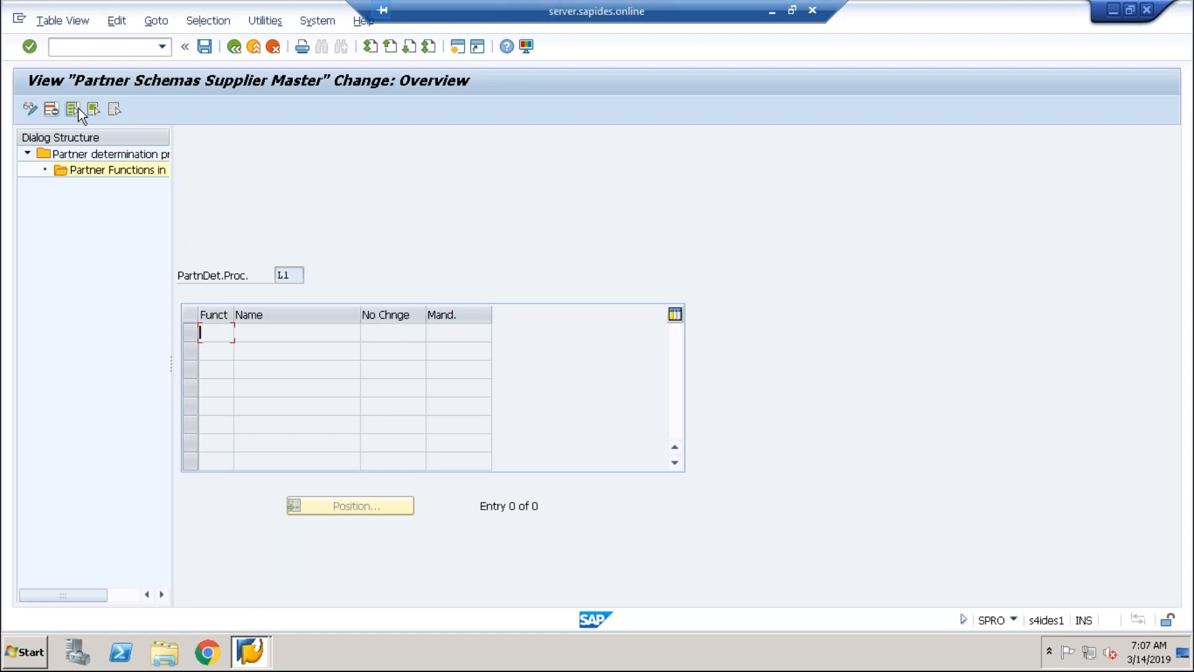
key("F4")
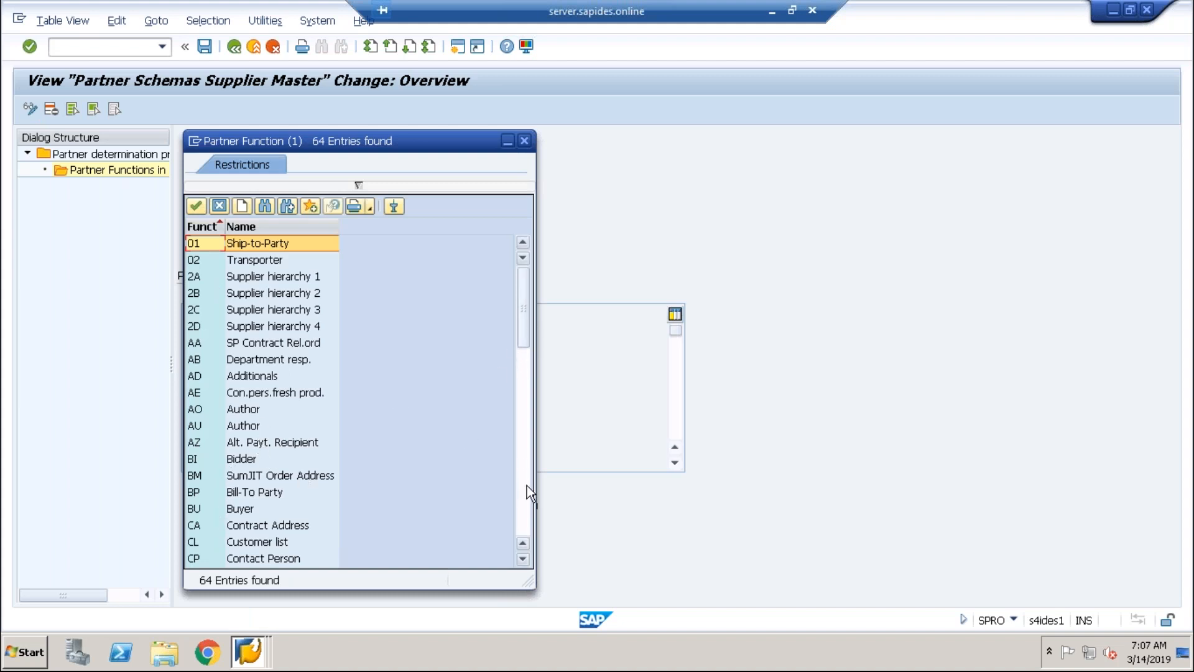
left_click_drag(524, 337, 528, 555)
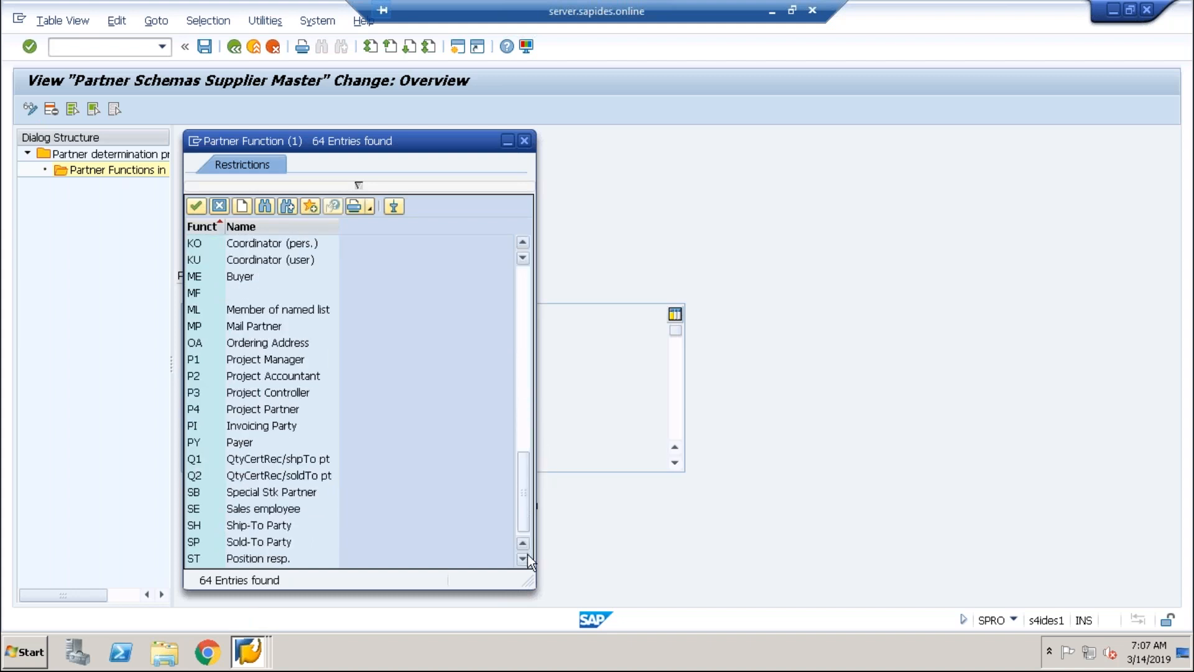
left_click(522, 242)
left_click(521, 243)
left_click(521, 242)
left_click(521, 243)
left_click(521, 243)
left_click(521, 242)
left_click(522, 242)
left_click(521, 243)
double_click(274, 276)
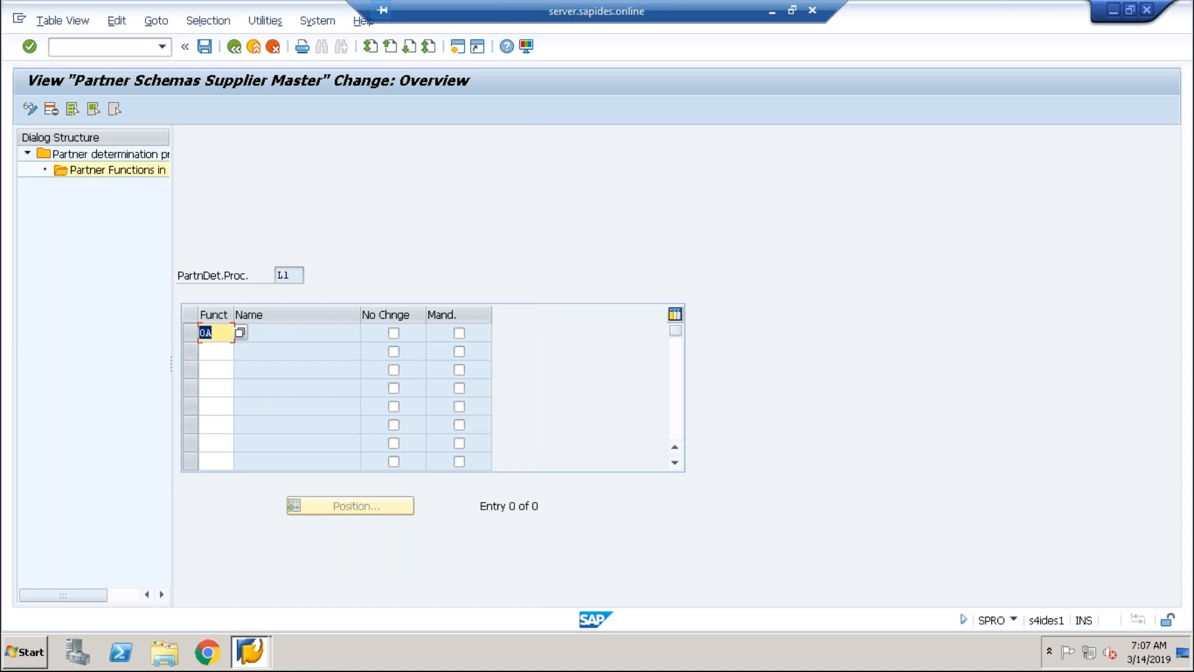
left_click(419, 346)
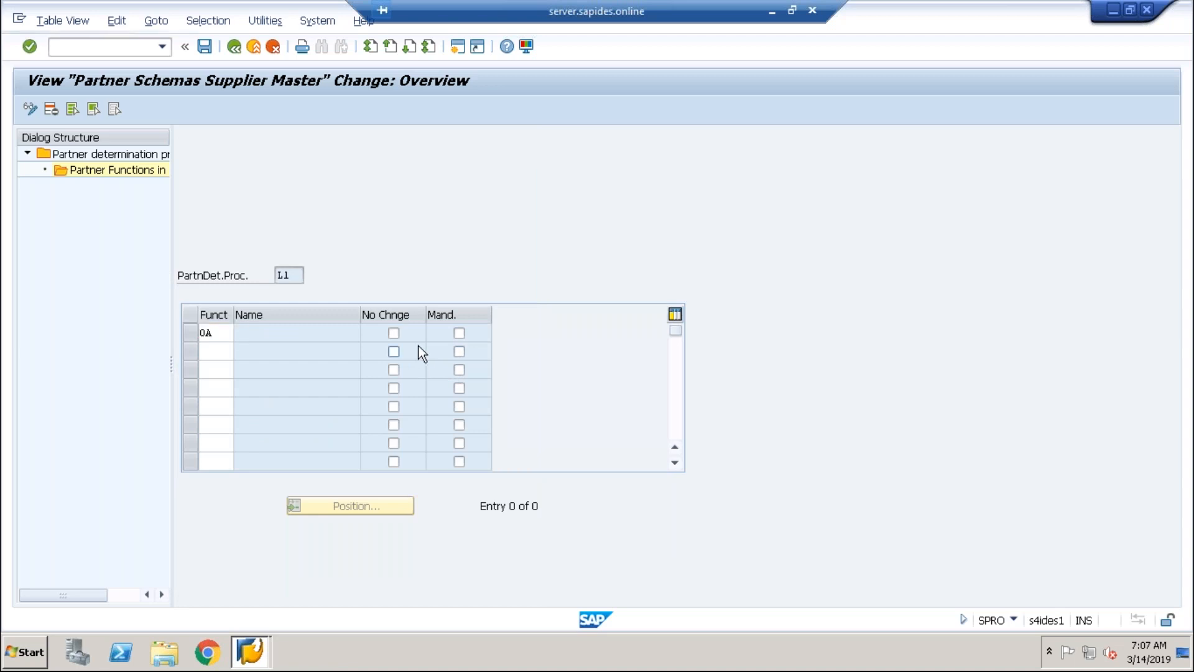
key("Return")
left_click(217, 352)
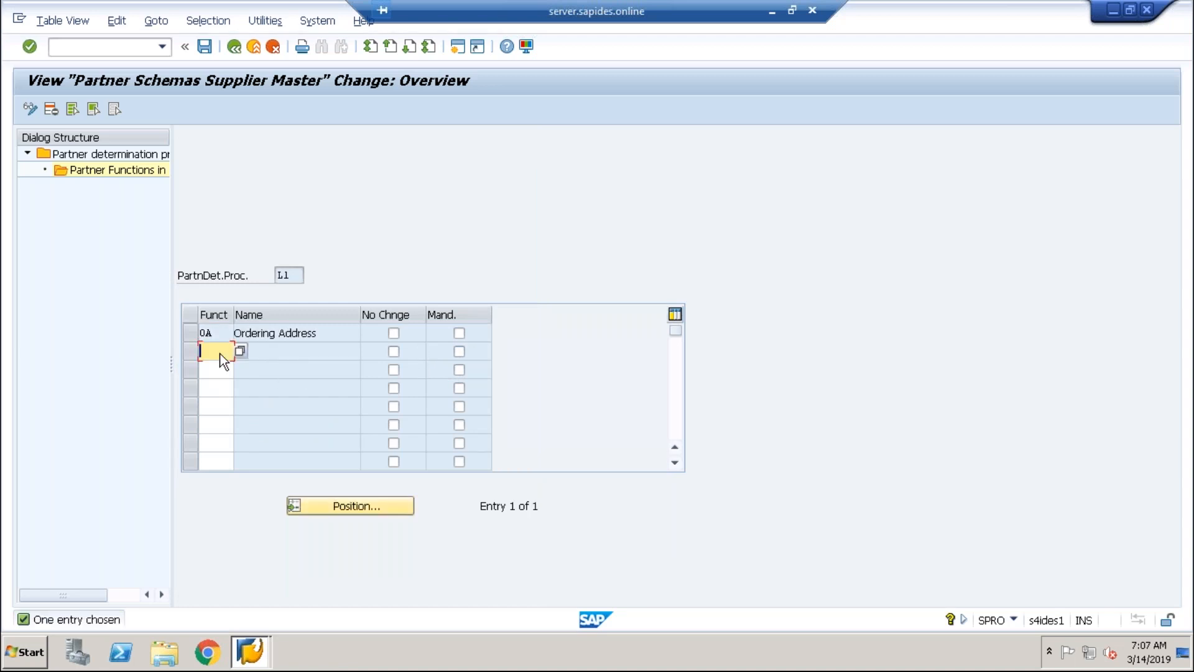
- Save the L1 schema entry under a new customizing request described as "oa partner function", and leave the new entries view
left_click(205, 46)
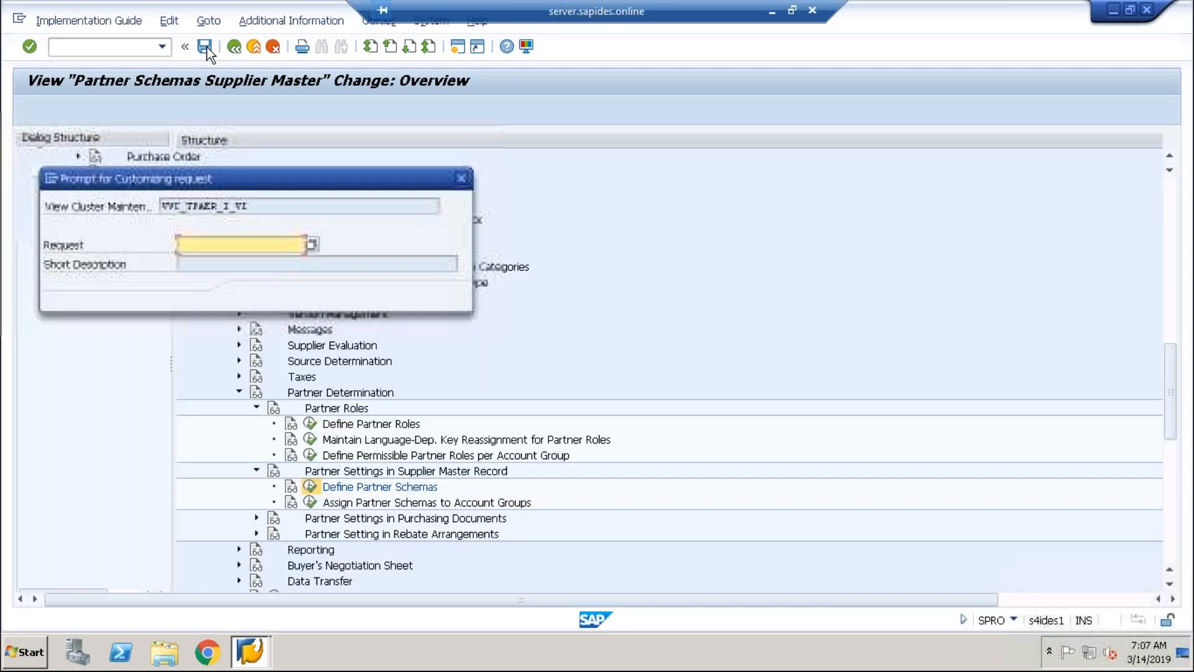
left_click(259, 296)
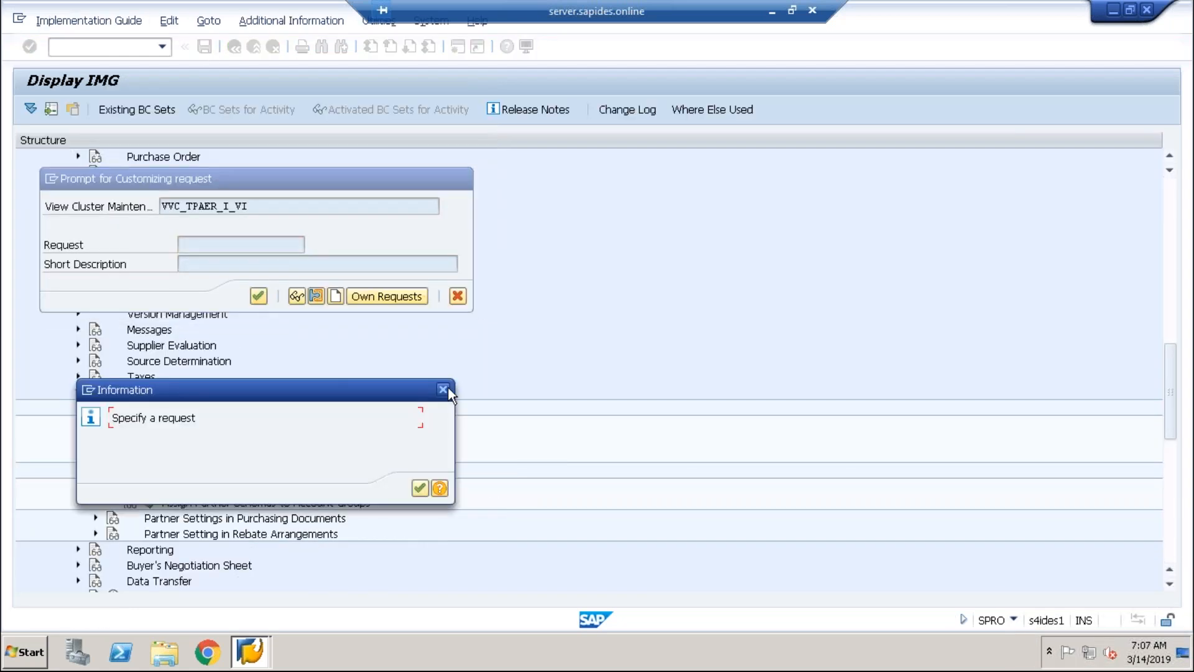
left_click(448, 387)
left_click(334, 296)
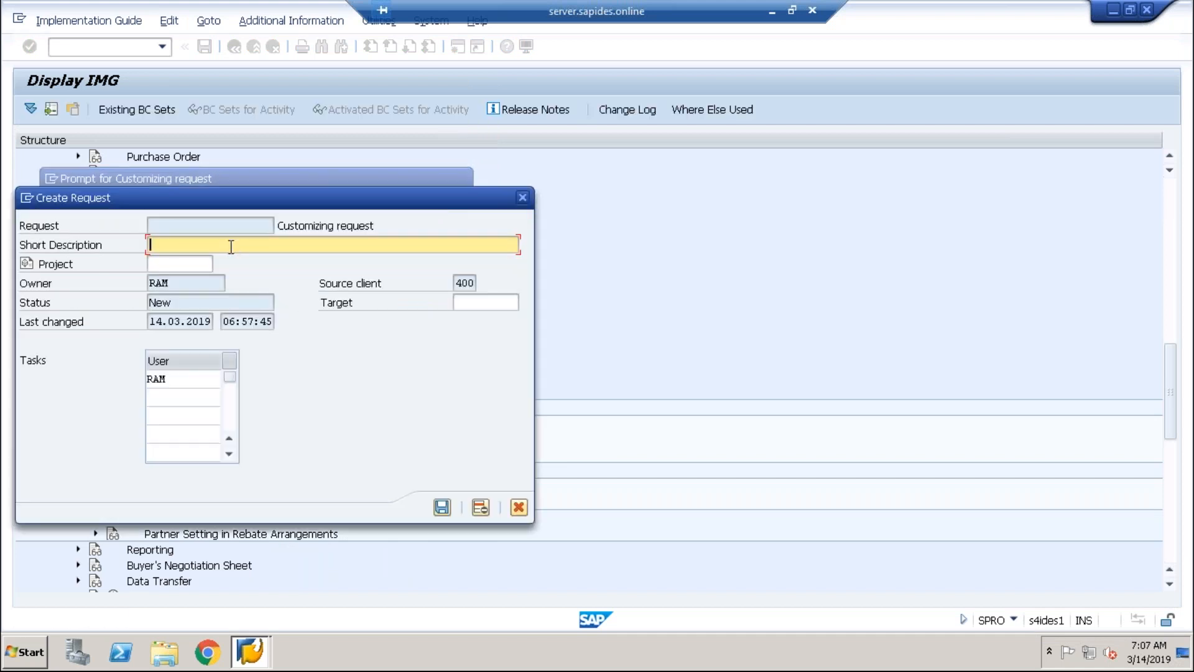
type("oa partner function")
key("Return")
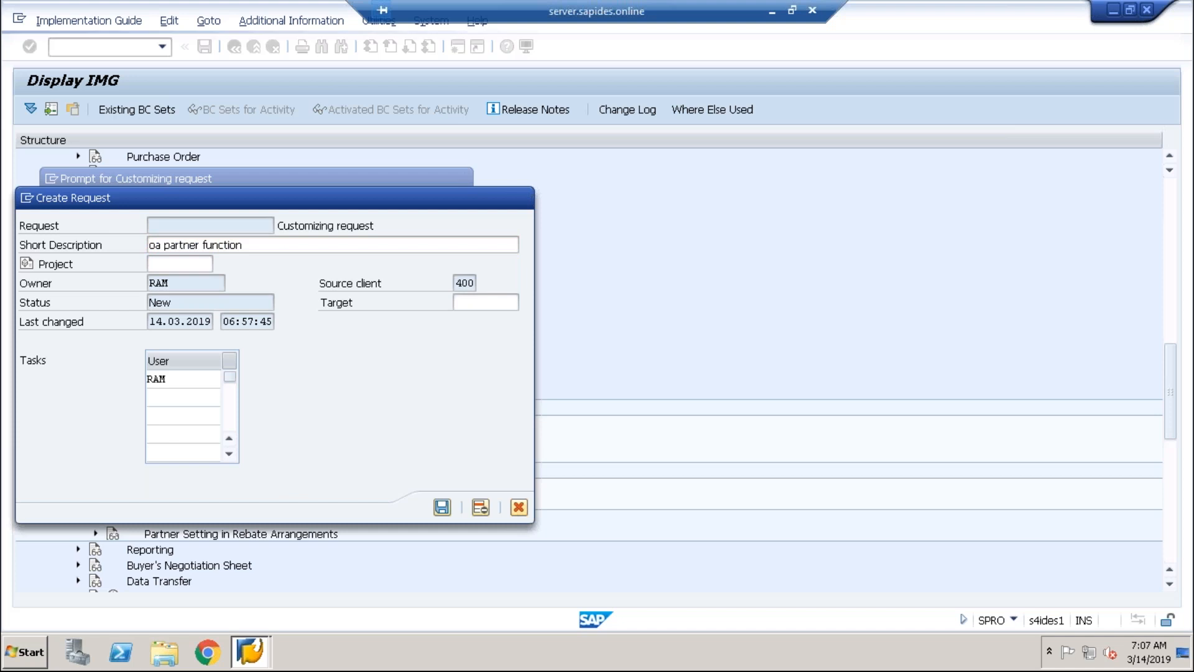
left_click(257, 296)
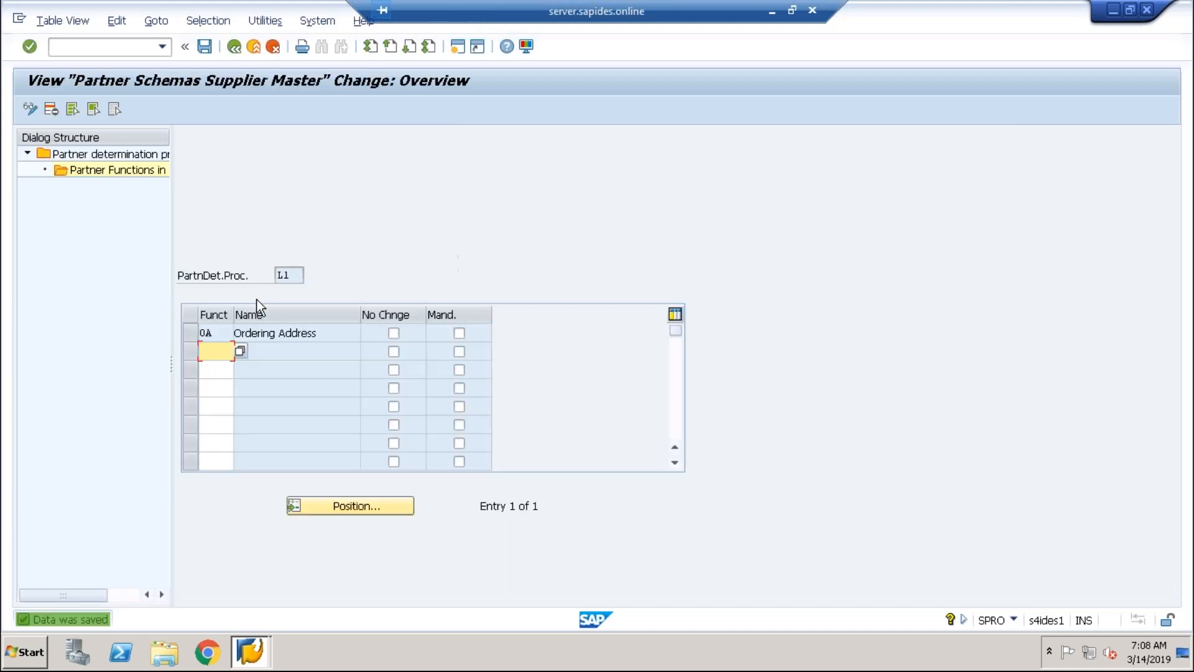
left_click(234, 50)
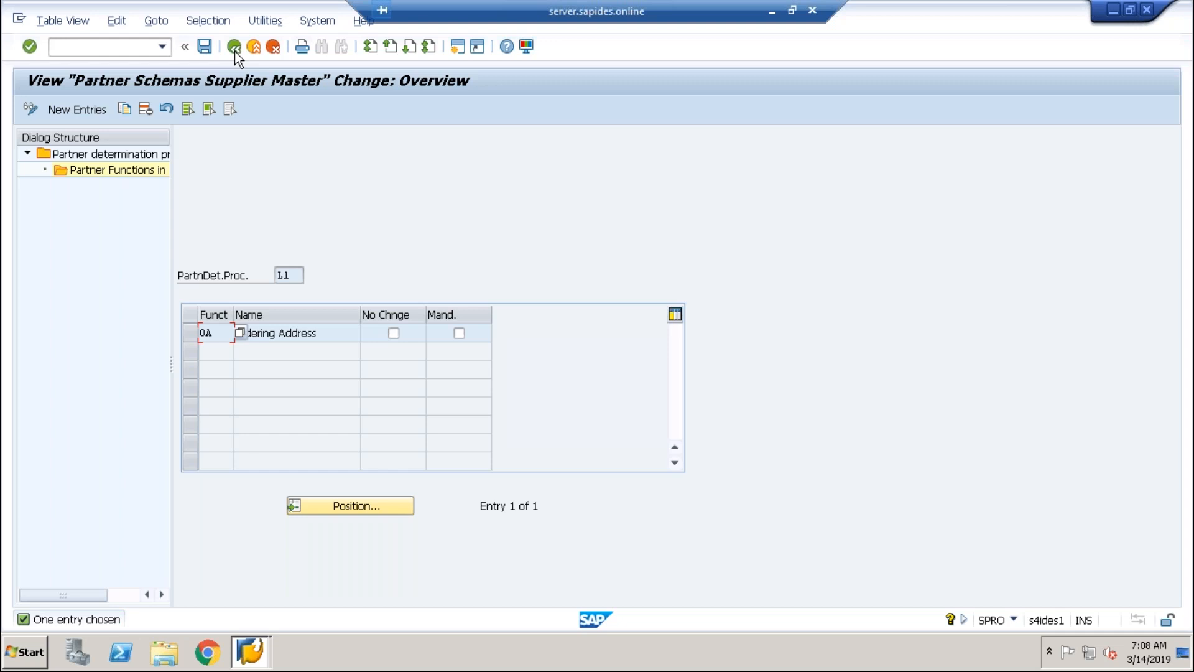
- Leave the L1 partner schema maintenance, review Assign Partner Schemas to Account Groups for the supplier master record, and return to the IMG
left_click(239, 47)
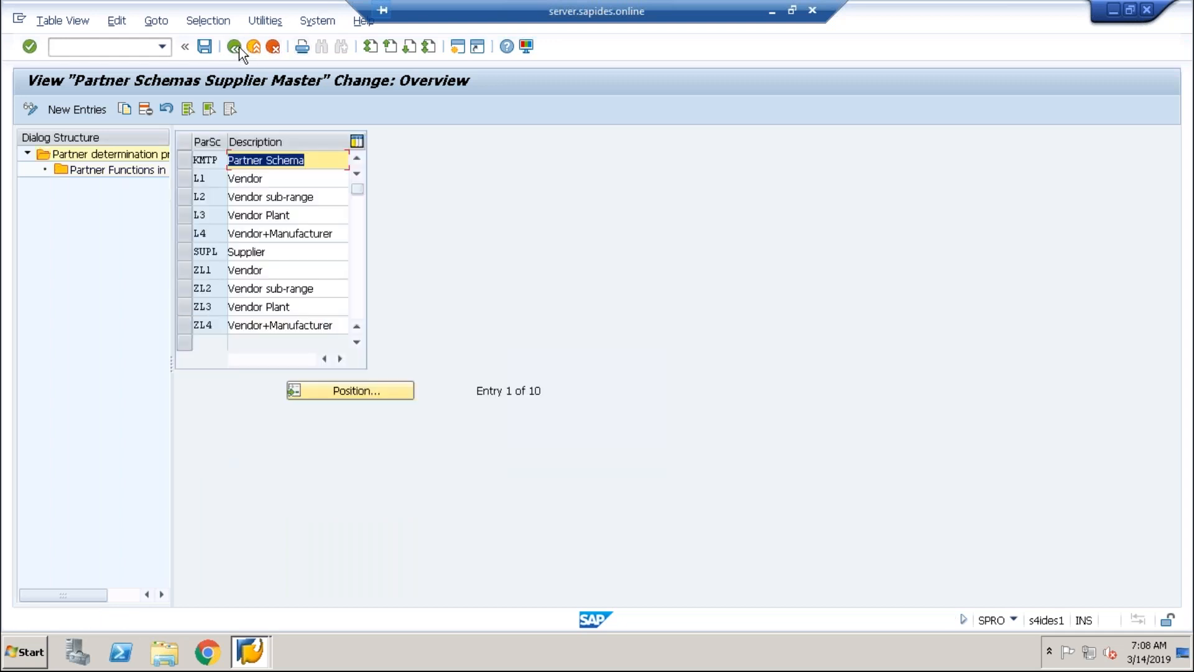
left_click(235, 46)
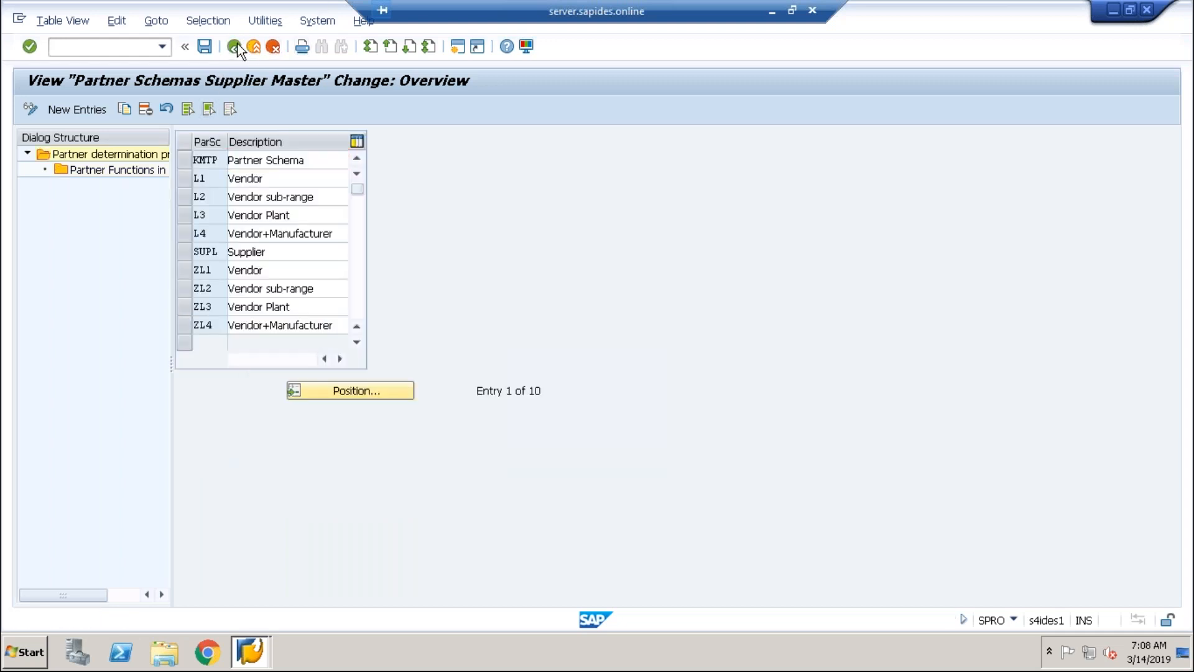
left_click(149, 502)
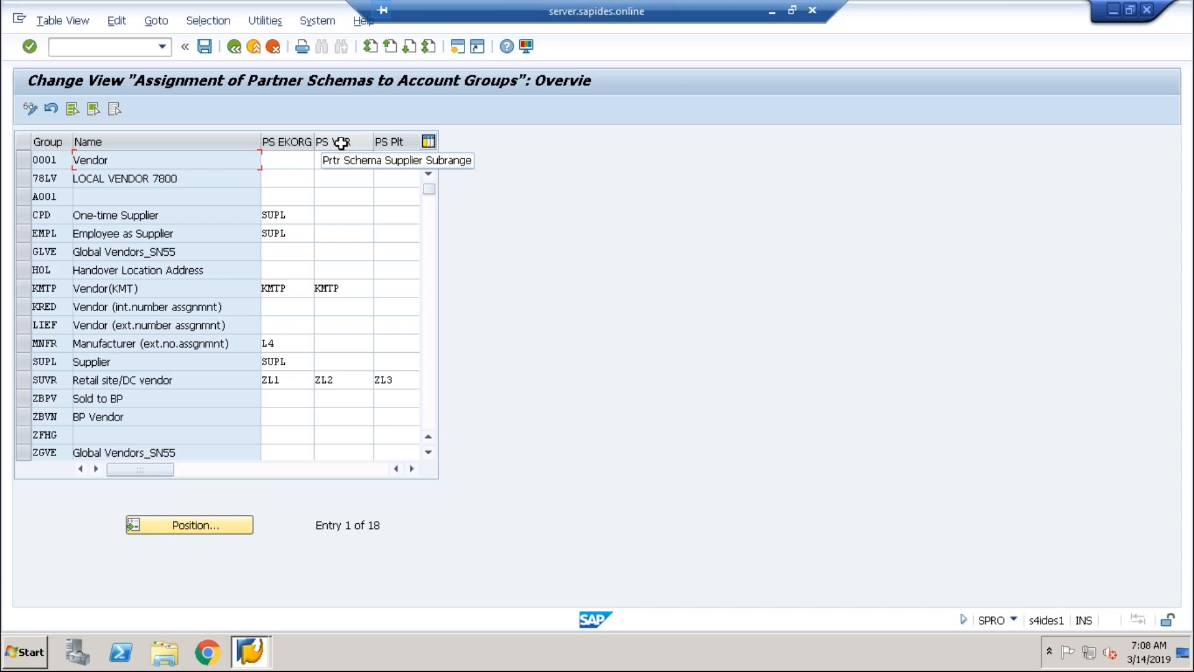
left_click(235, 47)
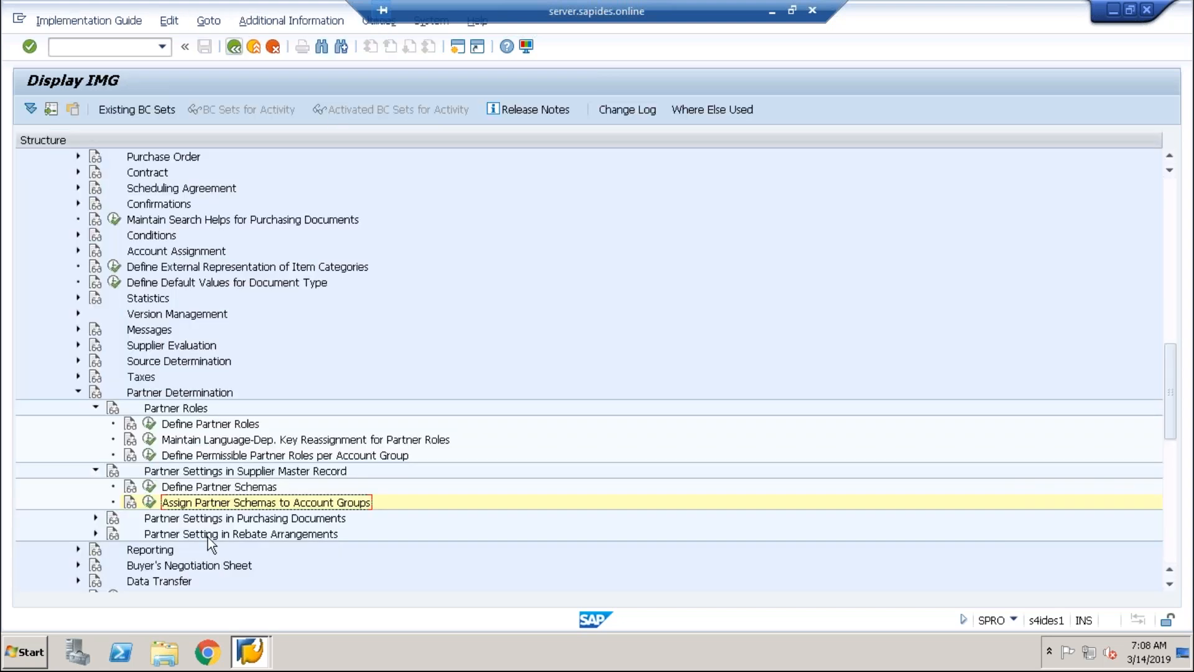
- Expand Partner Settings in Purchasing Documents, review Assign Partner Schemas to Document Types, and return to the IMG
left_click(95, 516)
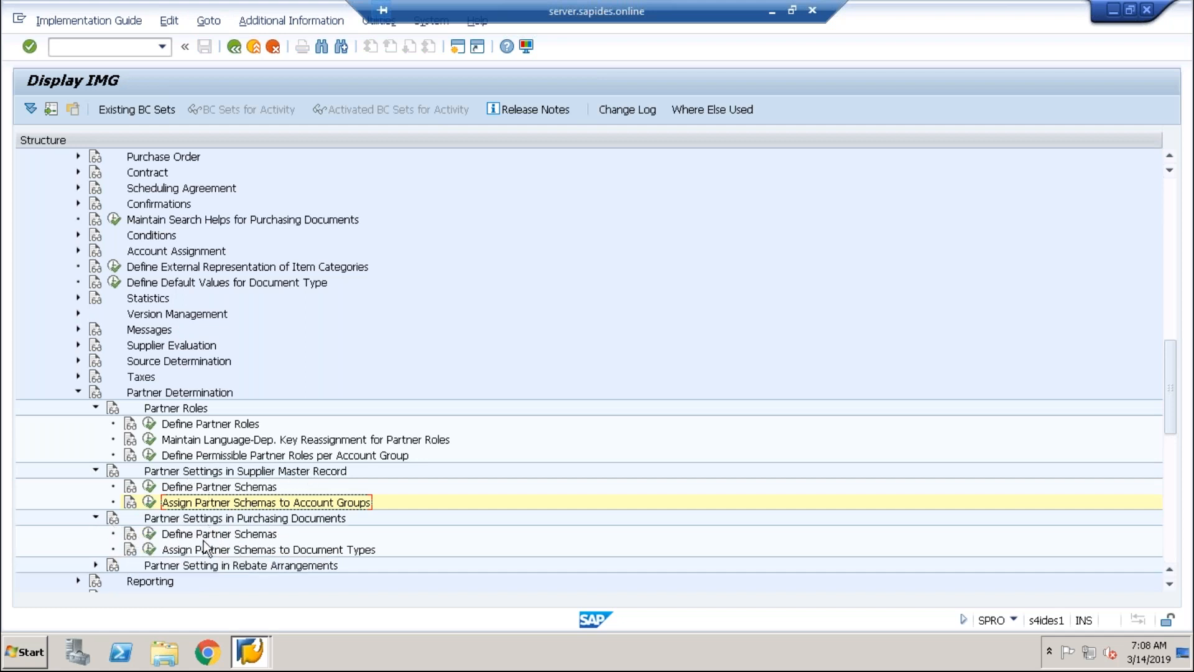
left_click(149, 548)
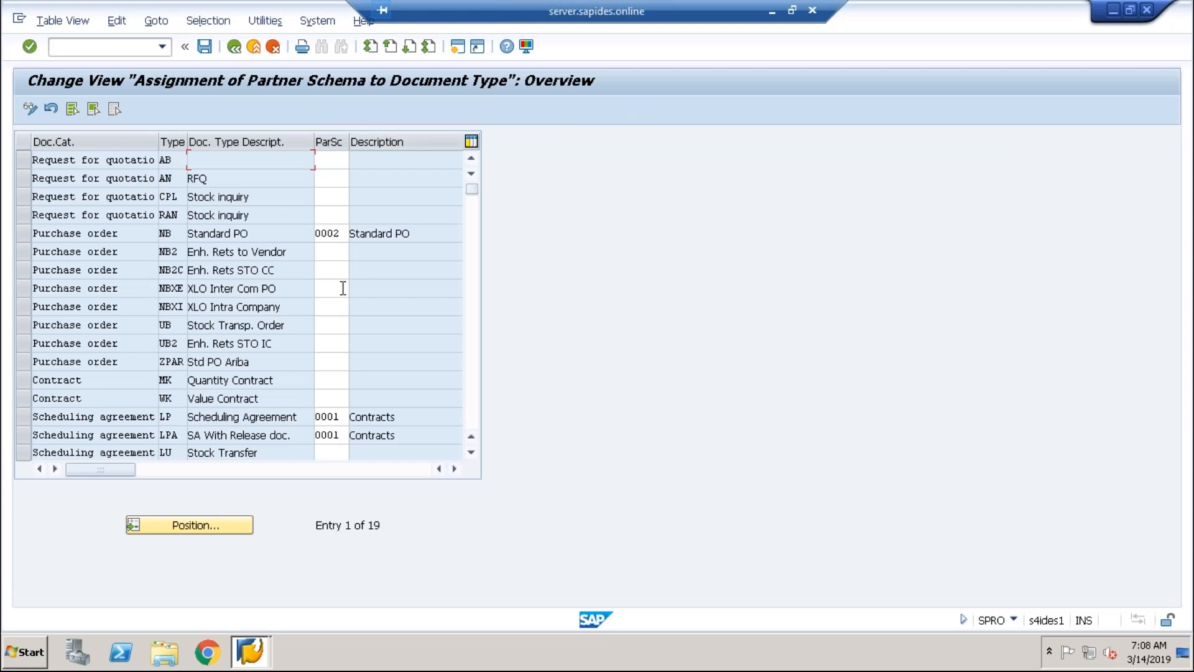
left_click(236, 53)
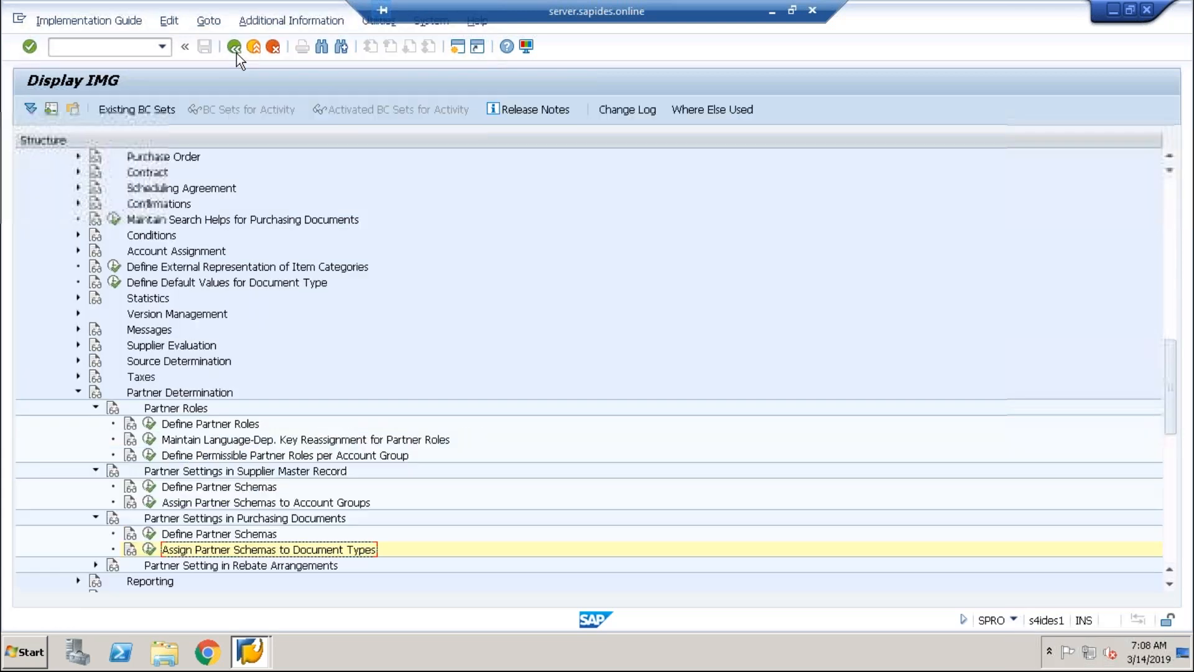
- Expand Partner Setting in Rebate Arrangements, review Assign Partner Schemas to Arrangement Types, and return to the IMG
left_click(96, 565)
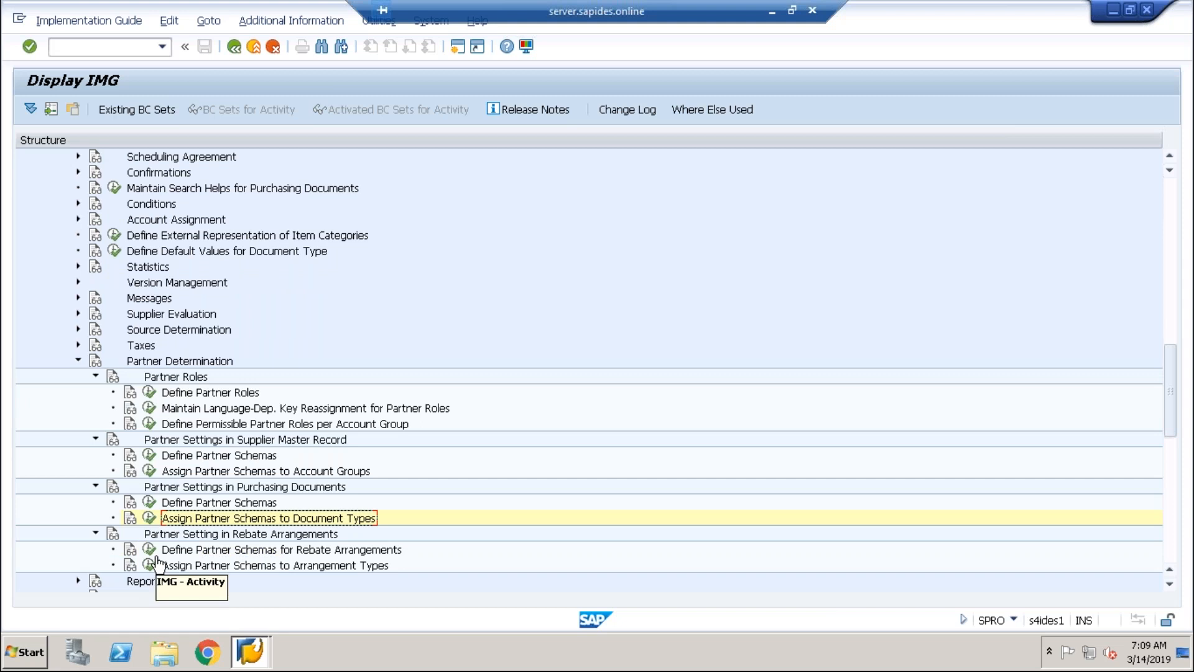
left_click(149, 564)
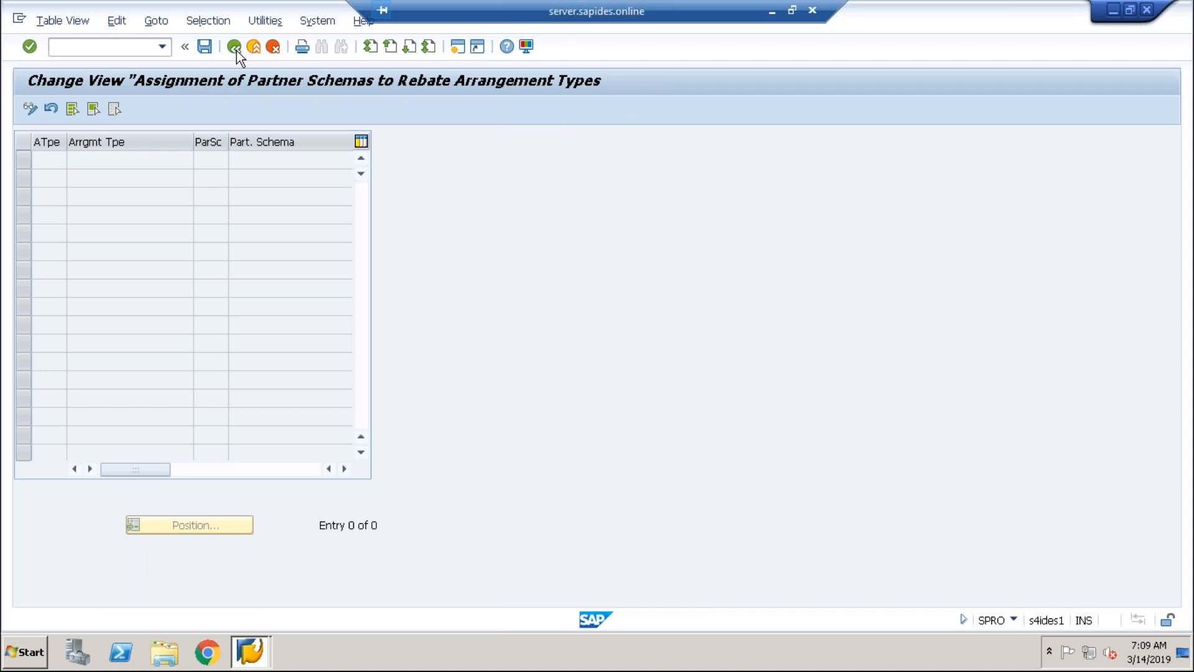
left_click(235, 48)
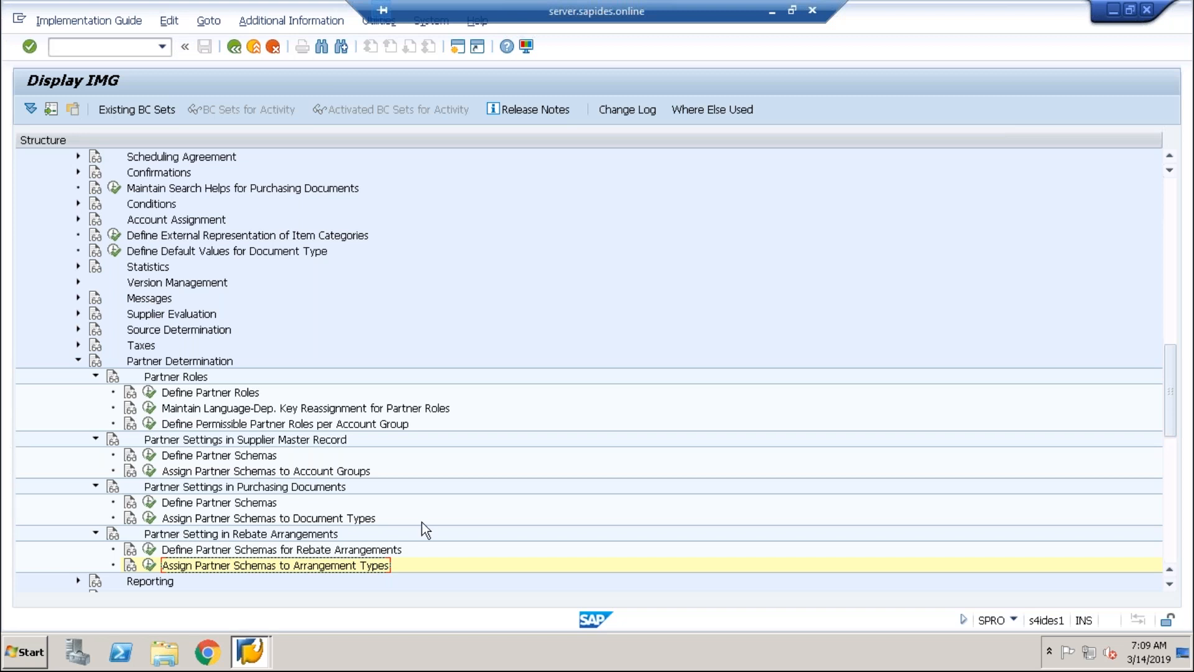
key("Up")
key("Up")
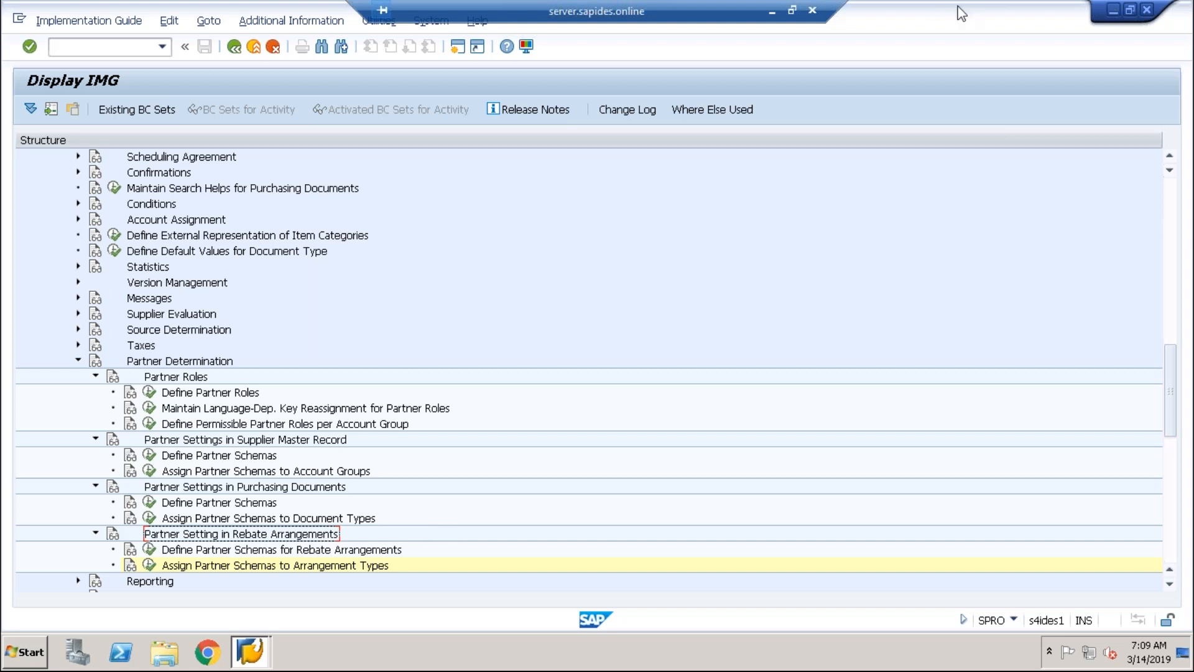
- Switch from the remote SAP session to Presentation2 in PowerPoint and go to blank slide 8
left_click(774, 11)
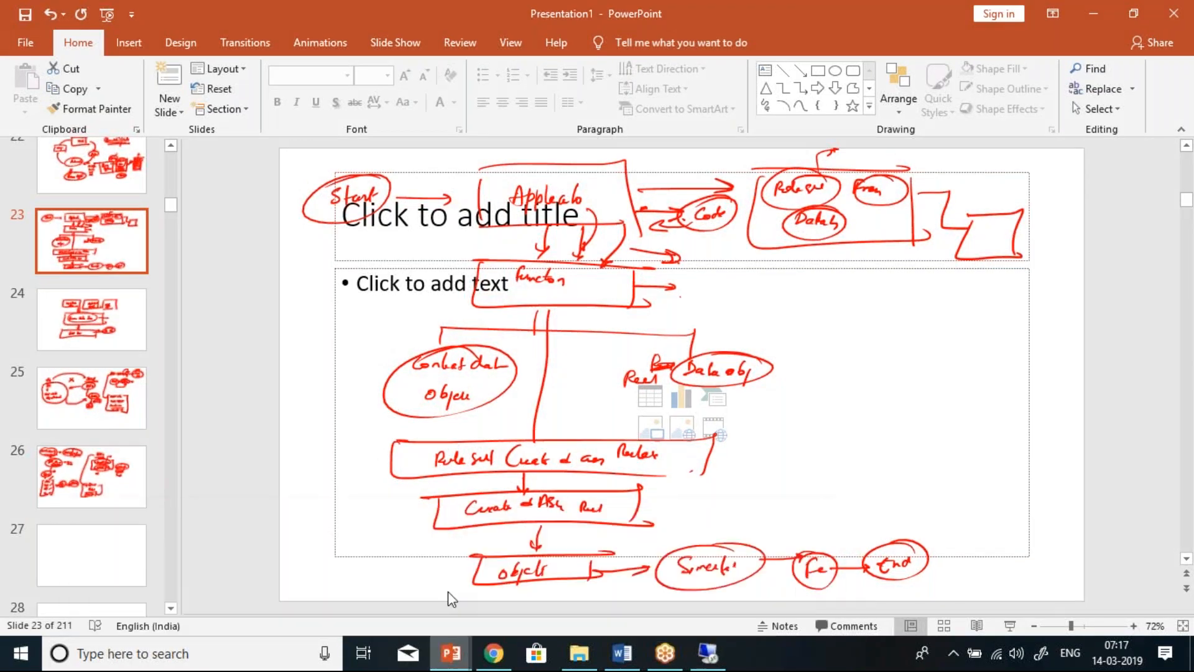
mouse_move(449, 652)
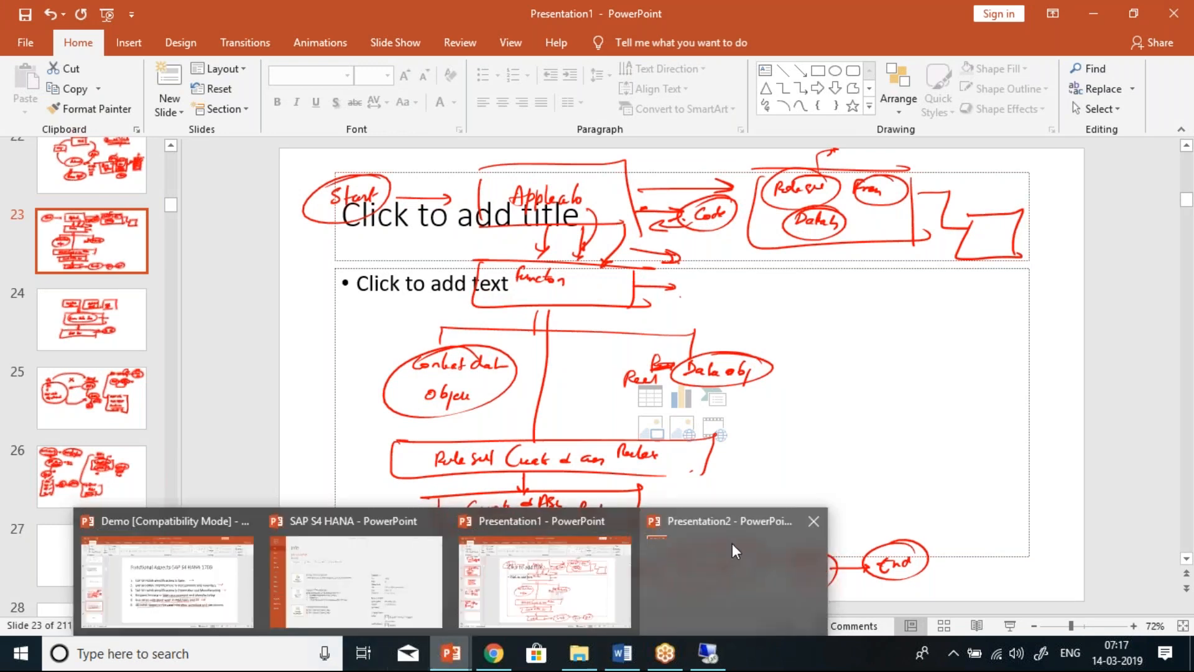
left_click(802, 560)
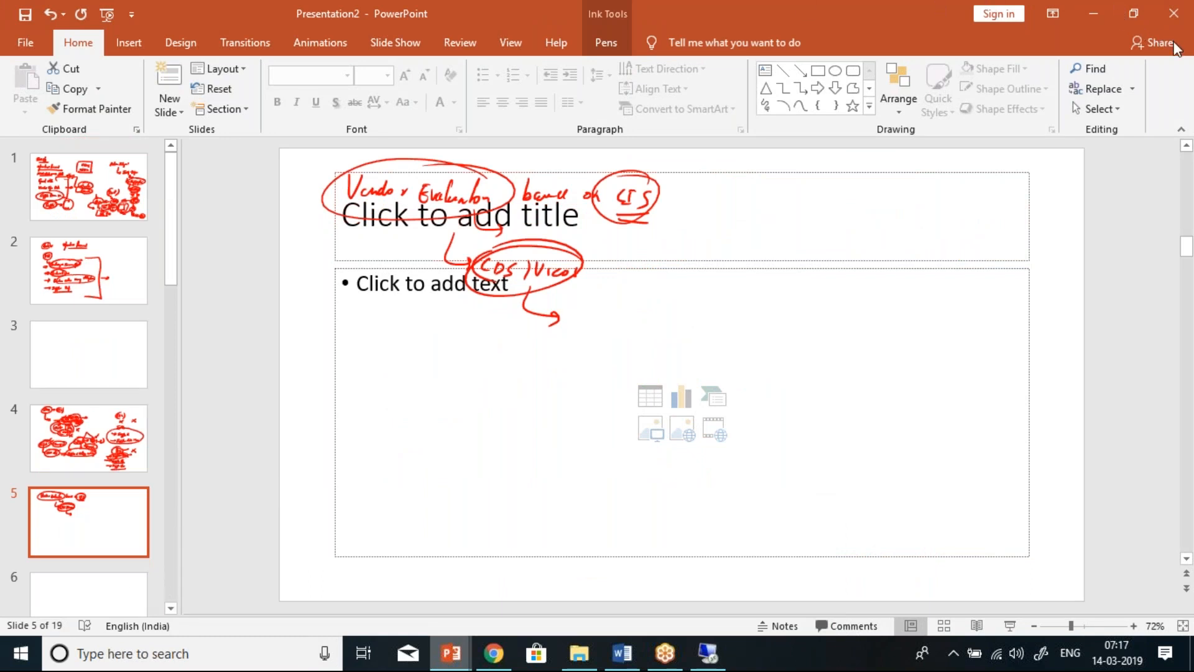
left_click(80, 605)
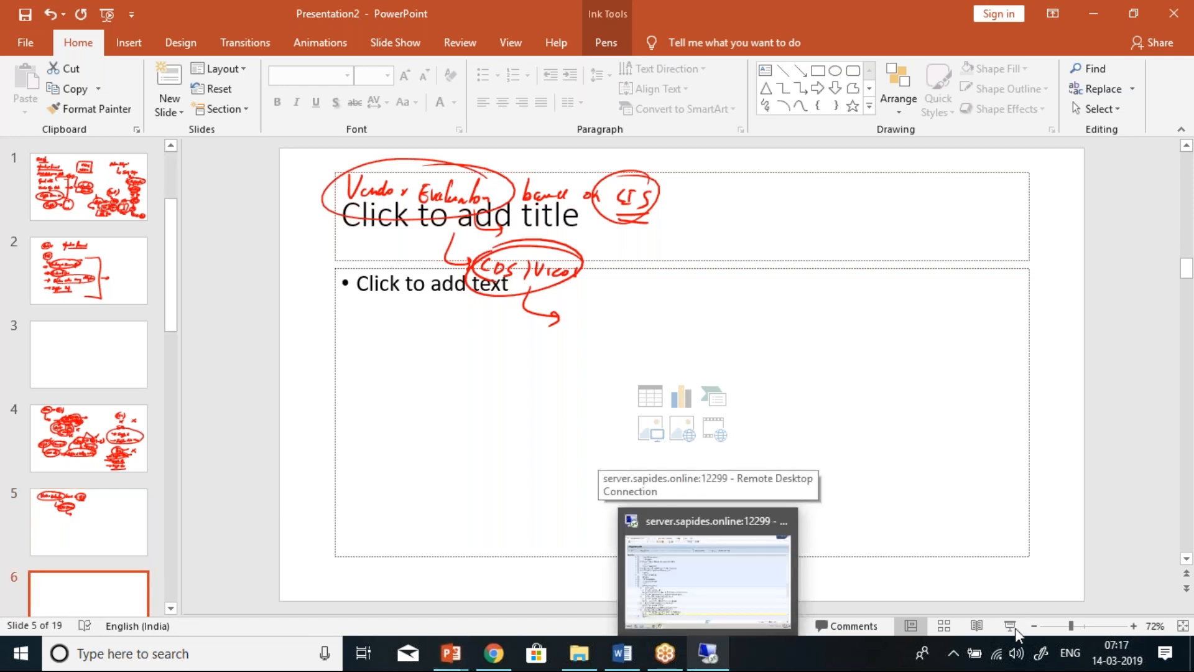
key("Down")
key("Down")
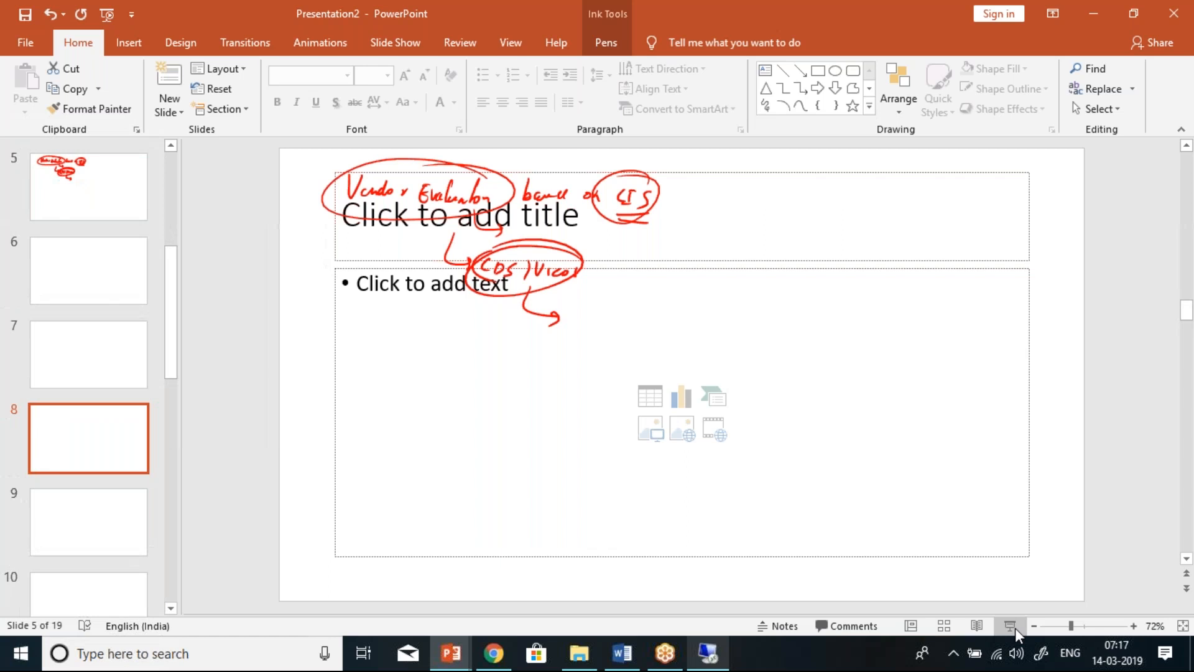
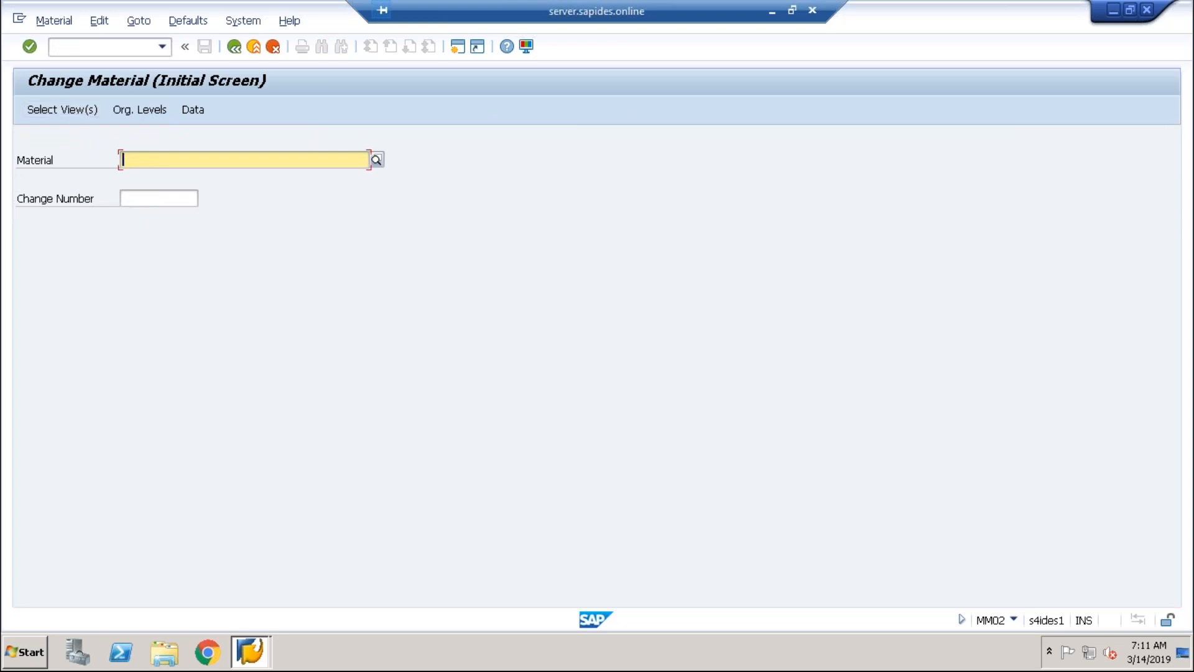
- Open material TG11 for change in the Foreign Trade: Import Data view, with plant 1710 as the organizational level
type("tg11")
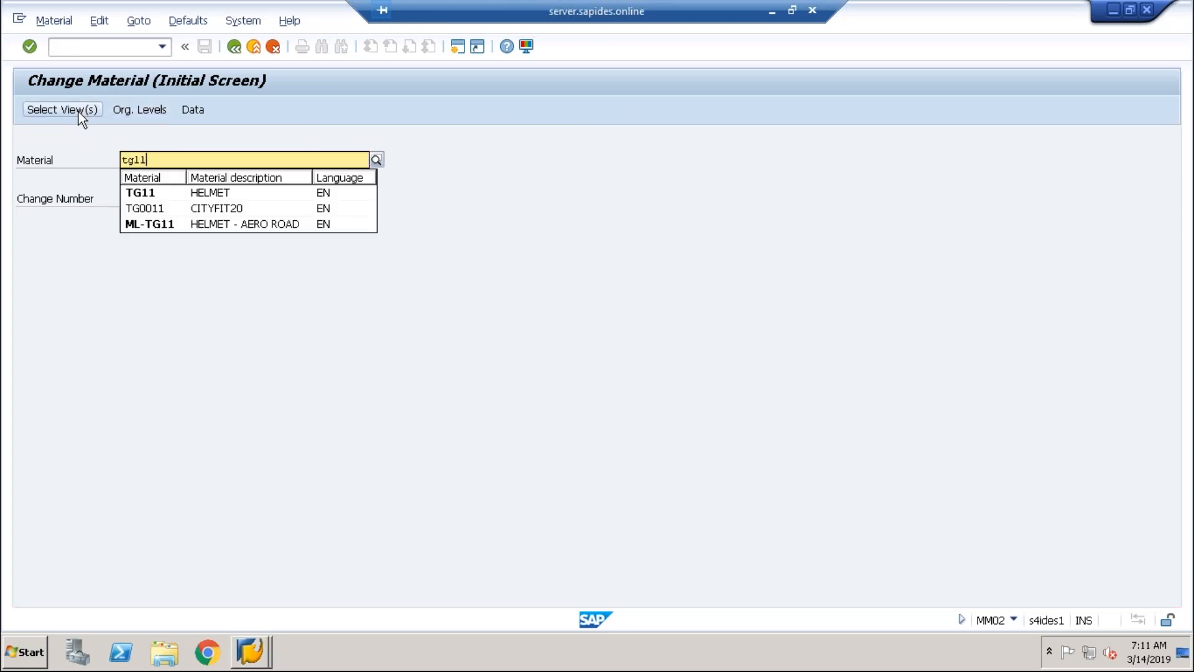
left_click(79, 112)
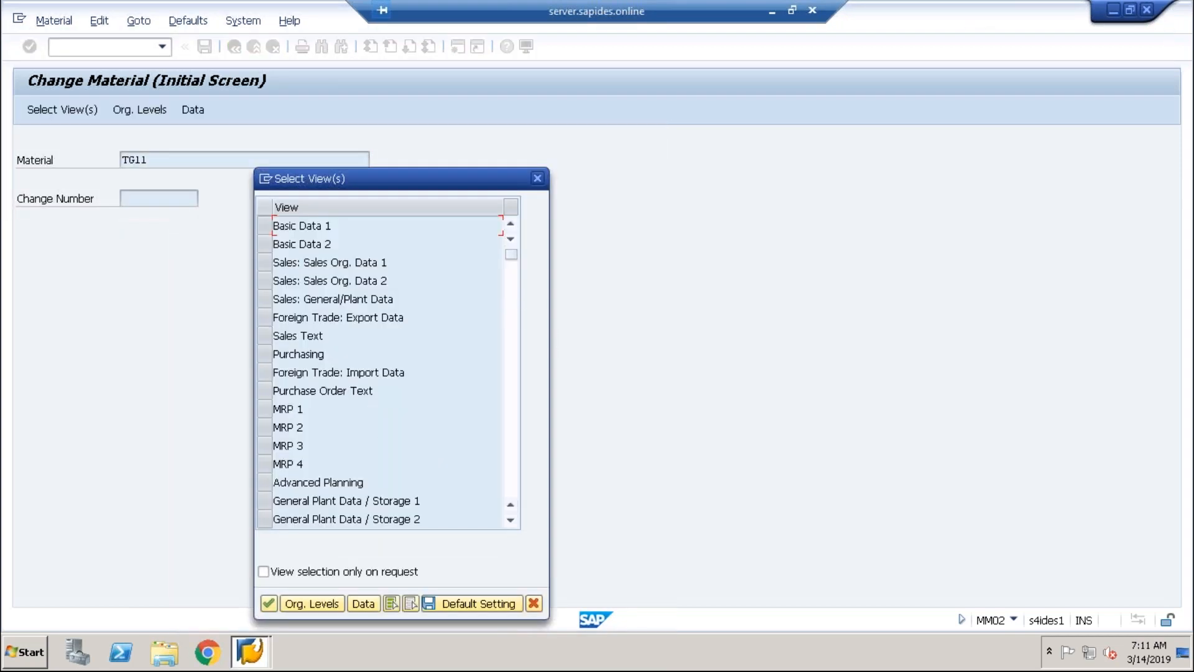
left_click(260, 374)
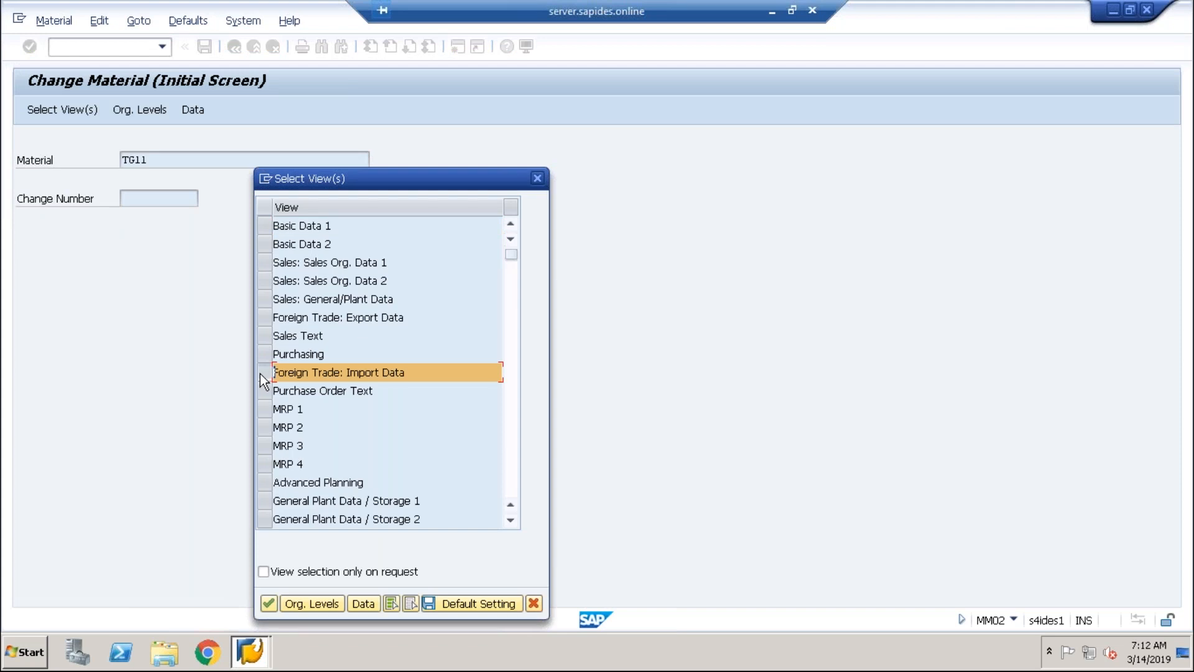
left_click(264, 372)
left_click(268, 605)
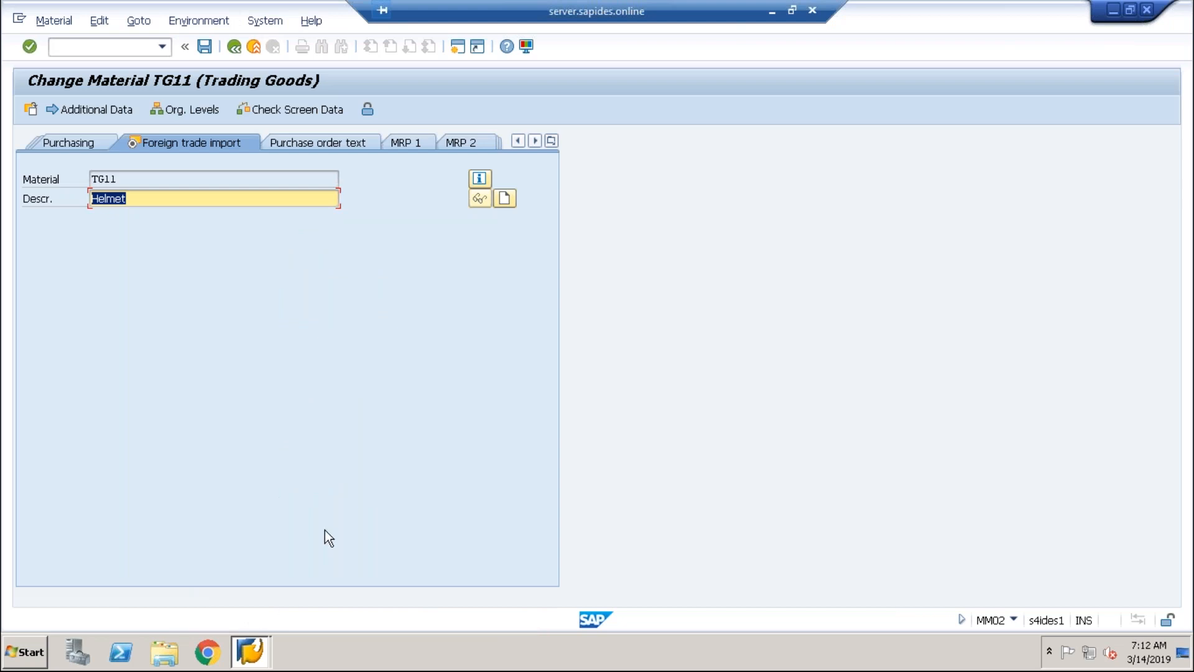
left_click(209, 107)
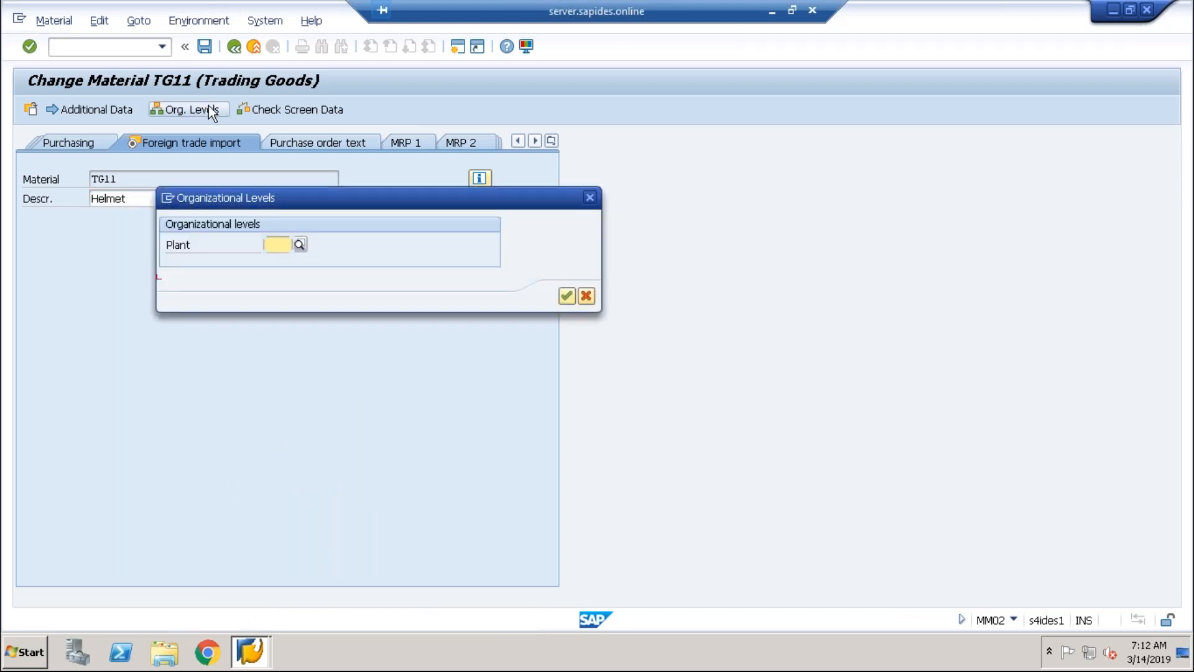
type("1710")
key("Return")
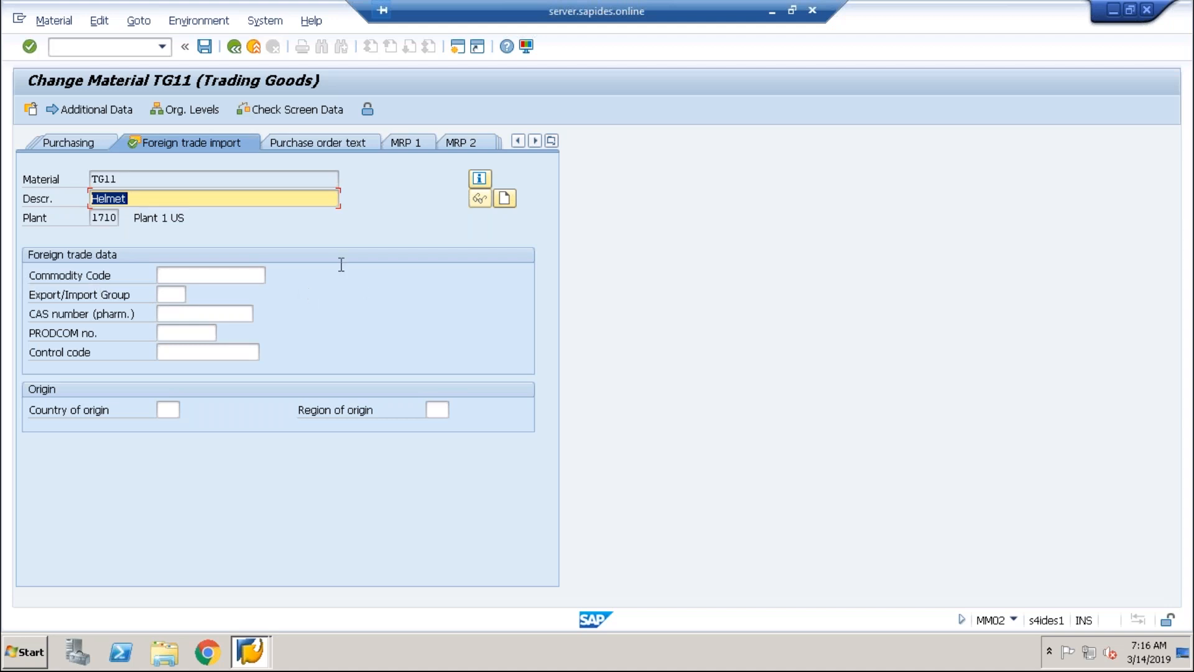
- Switch material TG11 to the Advanced Planning view, entering storage location 171a for the plant
left_click(551, 140)
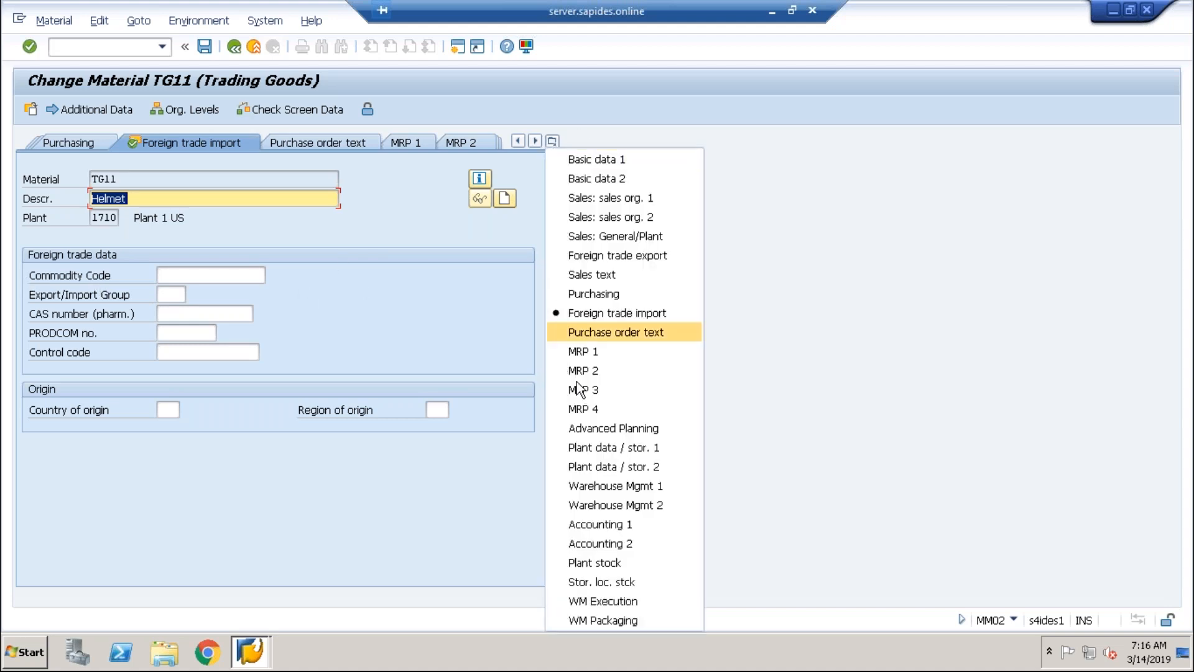
left_click(591, 429)
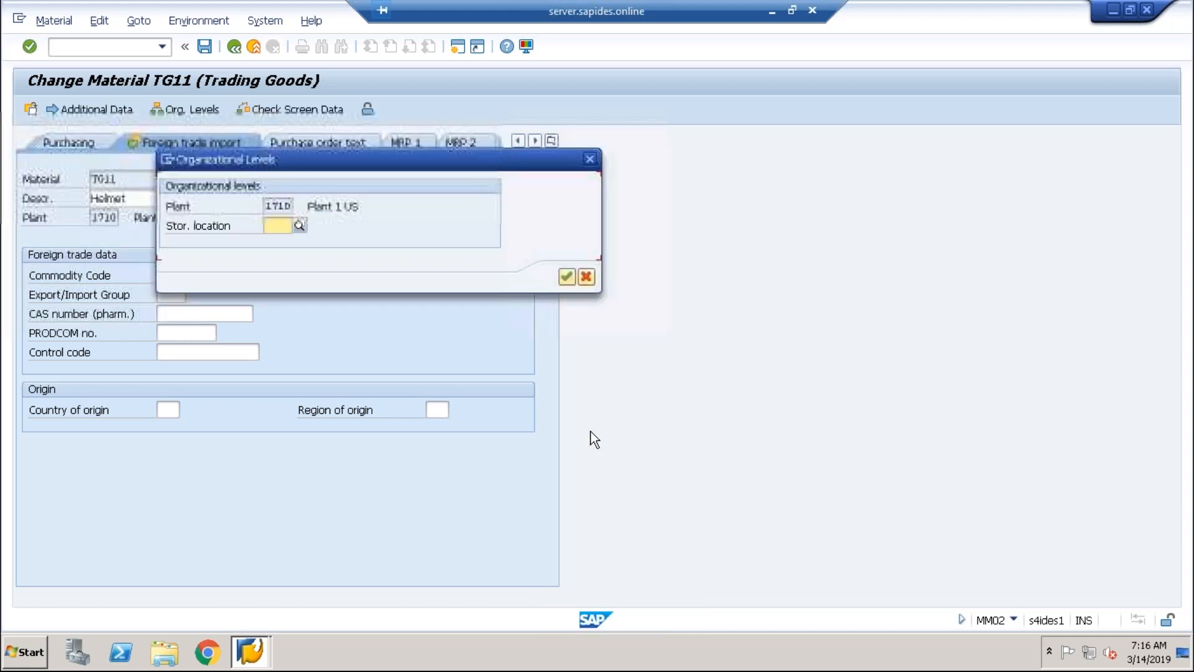
type("171a")
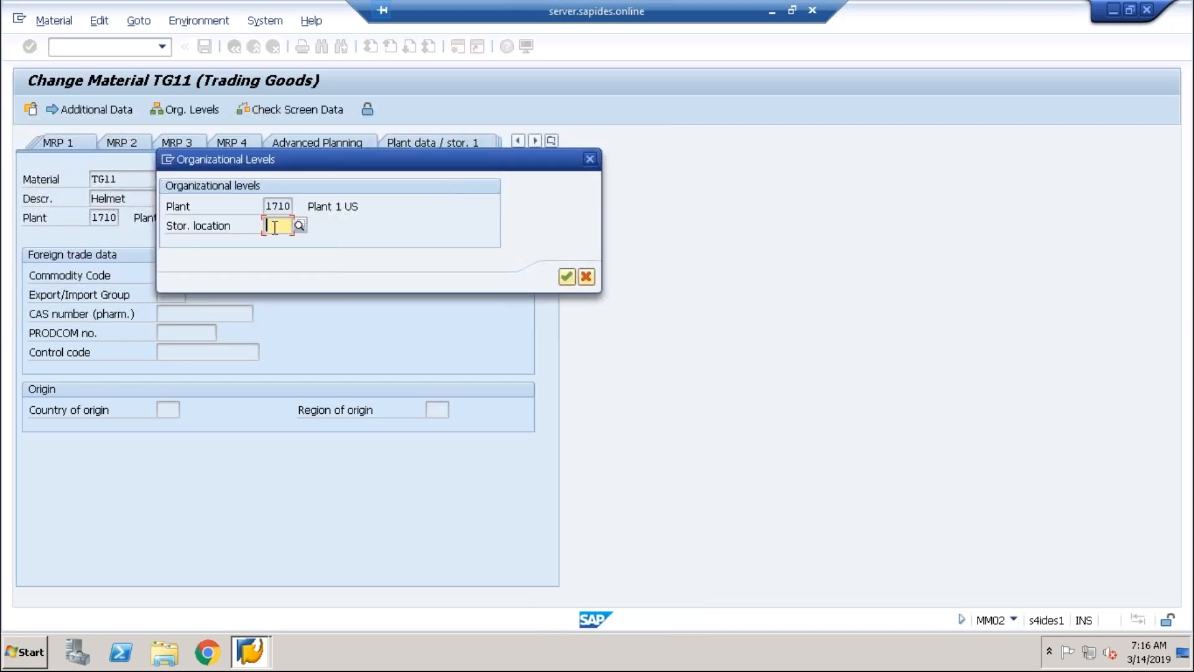
key("Return")
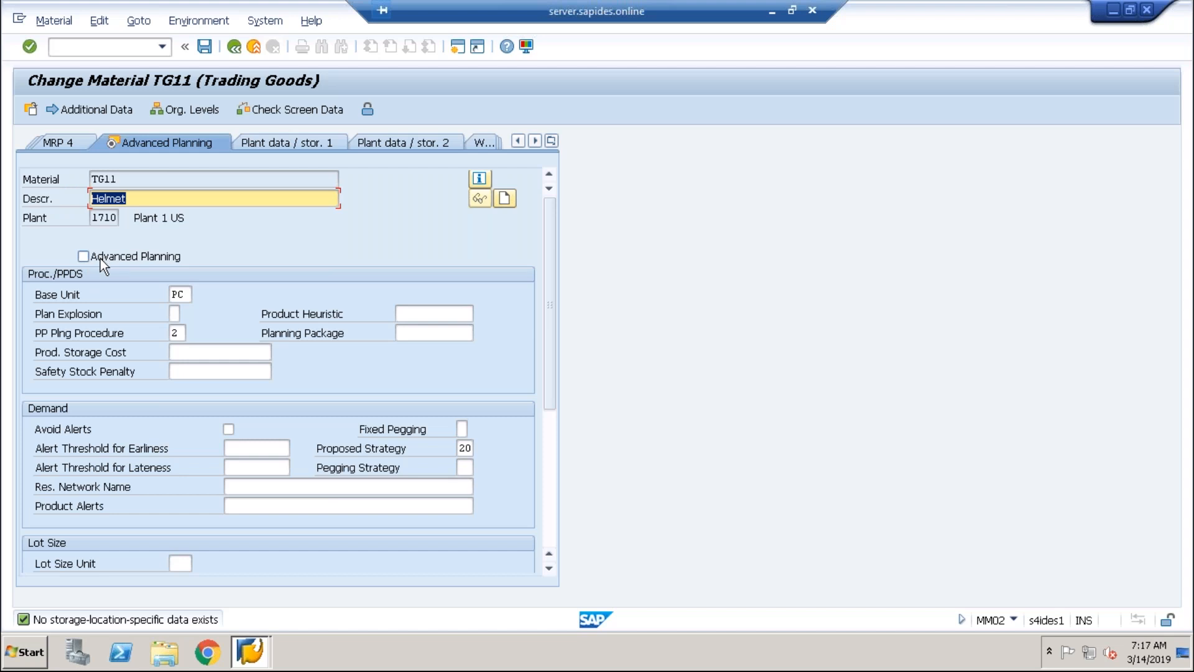
- Examine the possible entries for the PP planning procedure of TG11, and close the list without choosing one
left_click(176, 333)
left_click(193, 333)
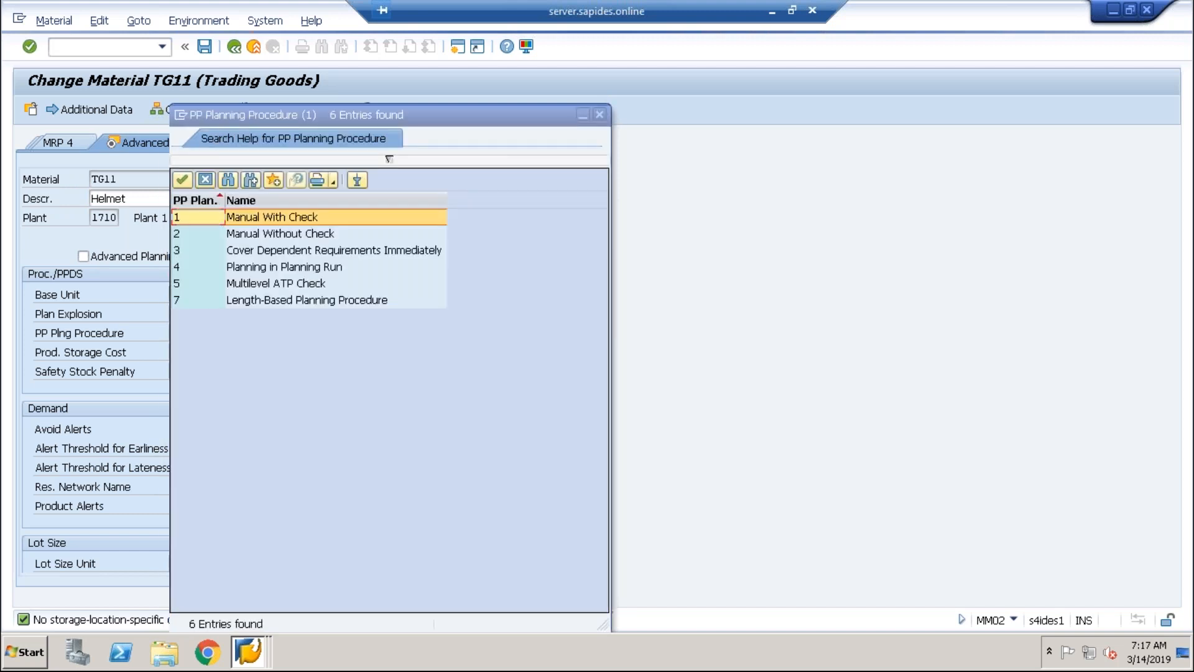
key("Escape")
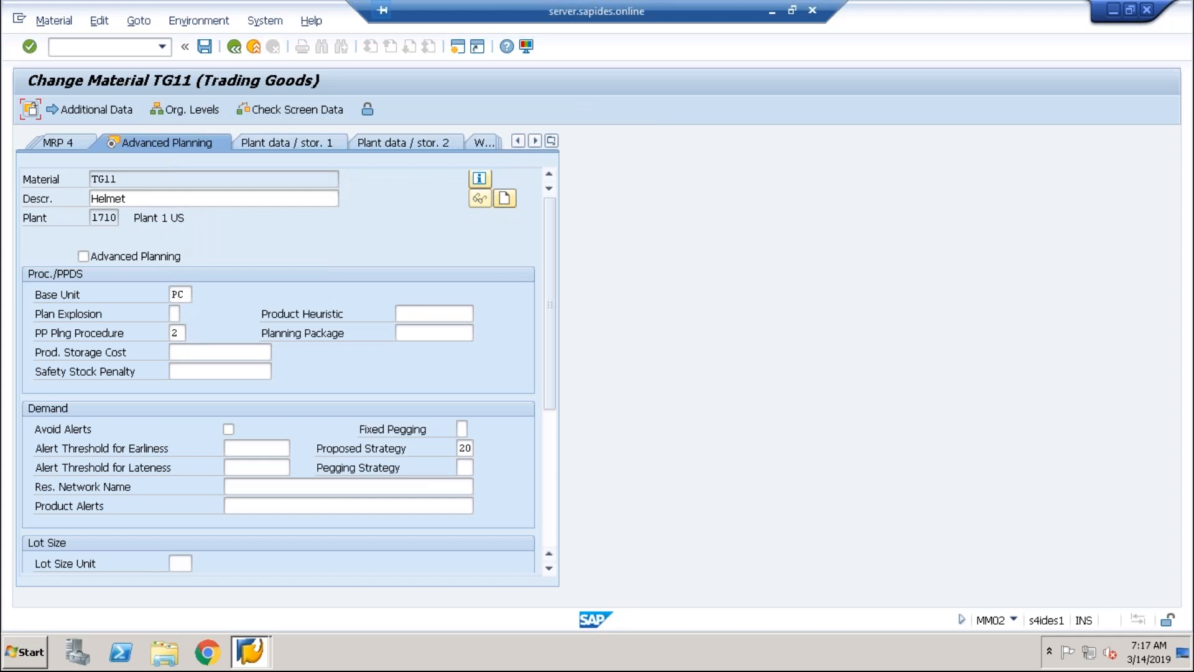
- Leave the material master and open transaction FLETS to display the Field Length Extension settings
left_click(553, 141)
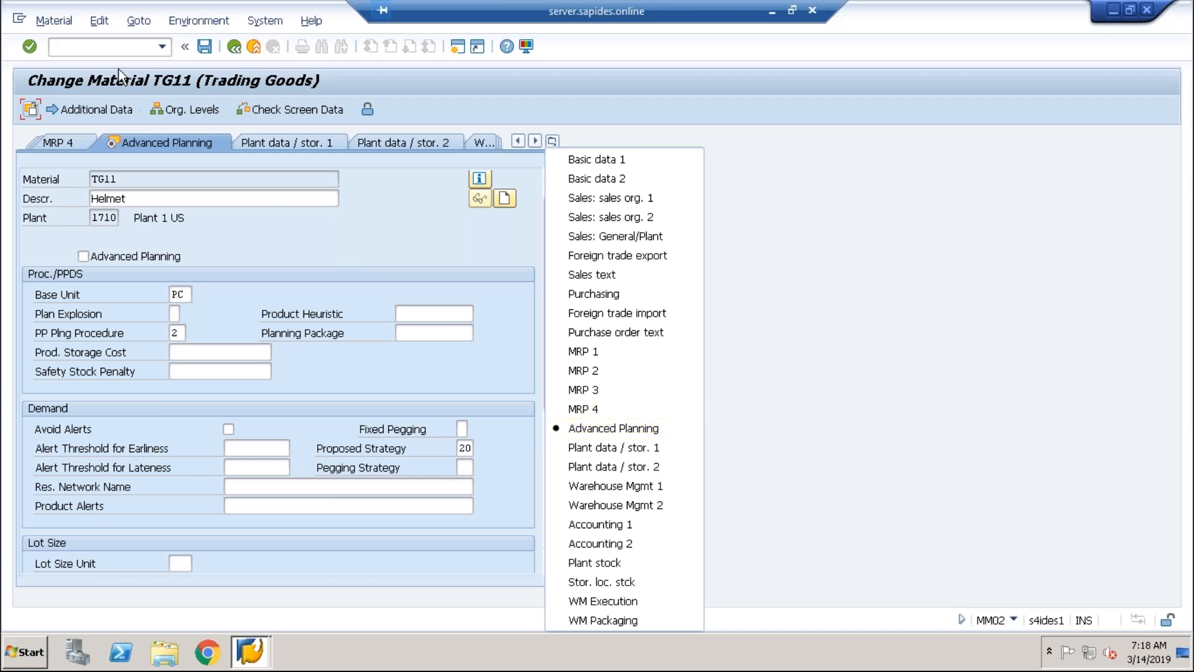
left_click(110, 48)
type("/n")
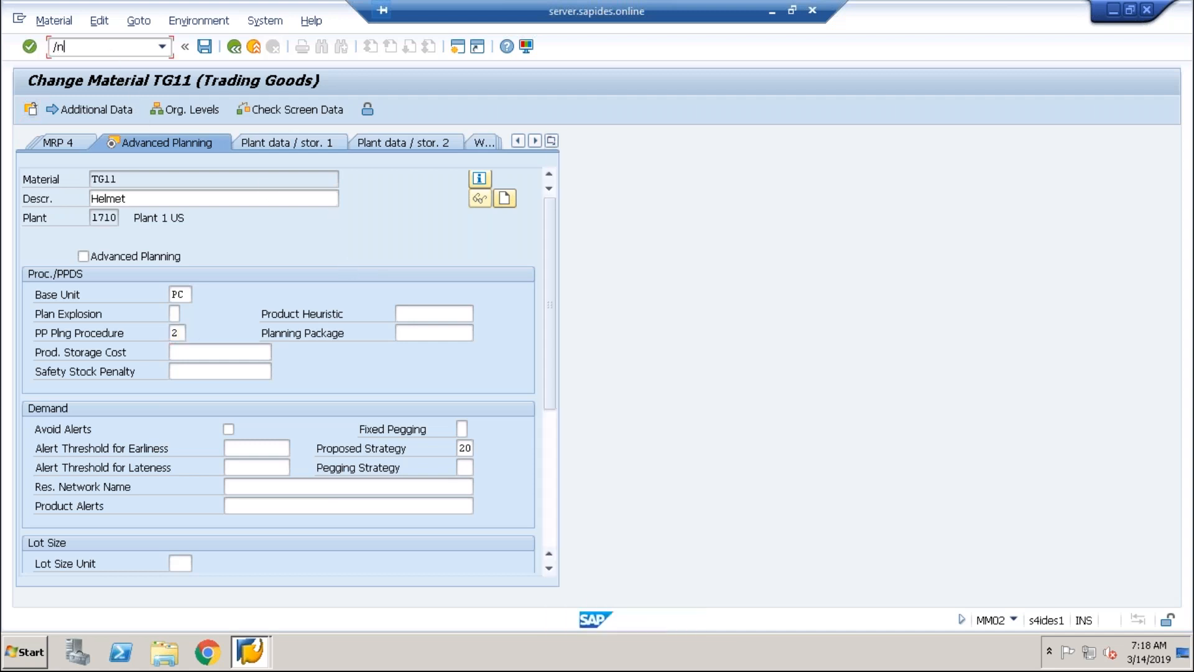
type("sm30")
key("Return")
left_click(48, 113)
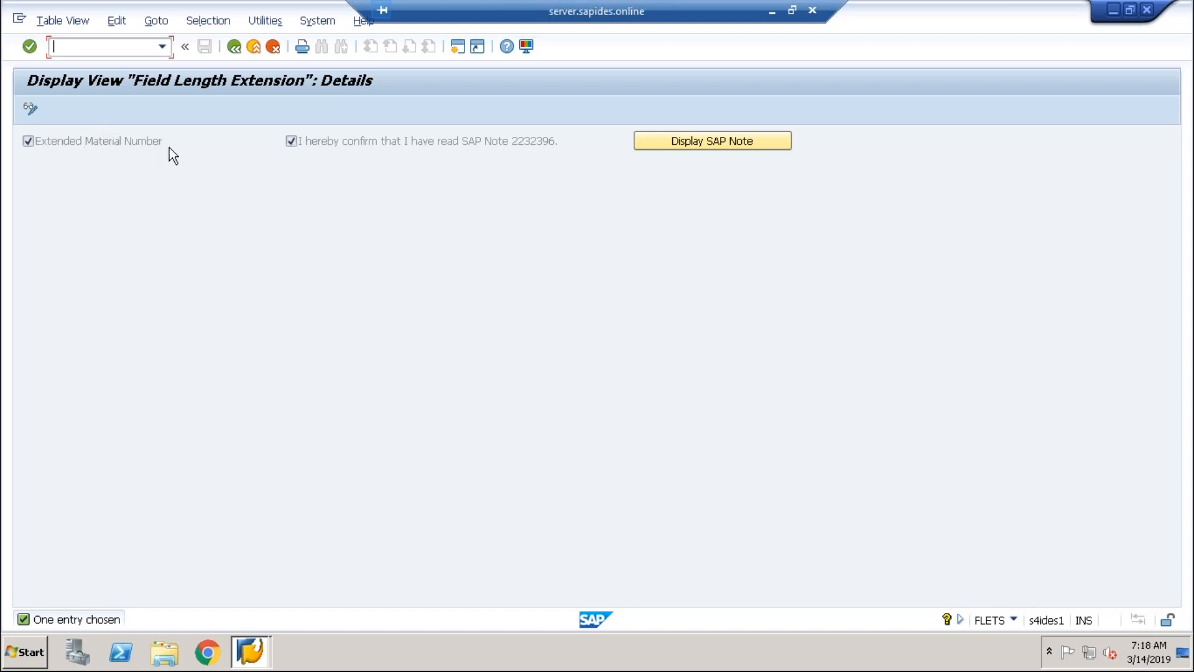
- Display the SAP Note for the extended material number, allow access to the support site, and reposition the browser window
left_click(674, 138)
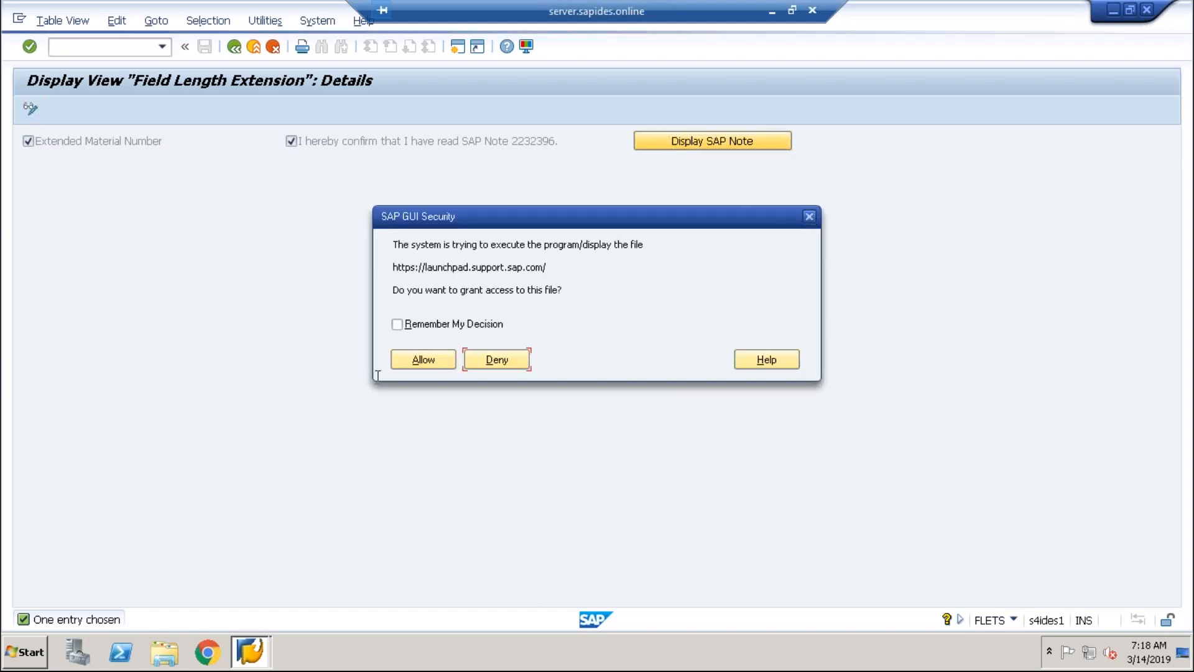
left_click(401, 364)
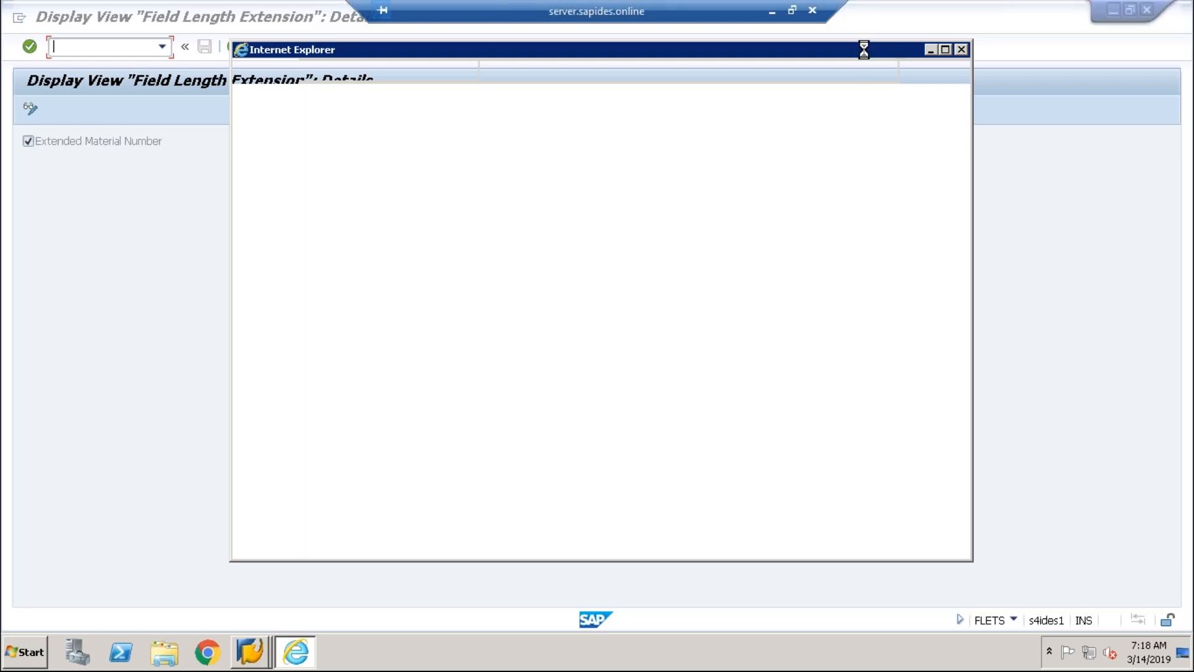
left_click_drag(855, 53, 679, 134)
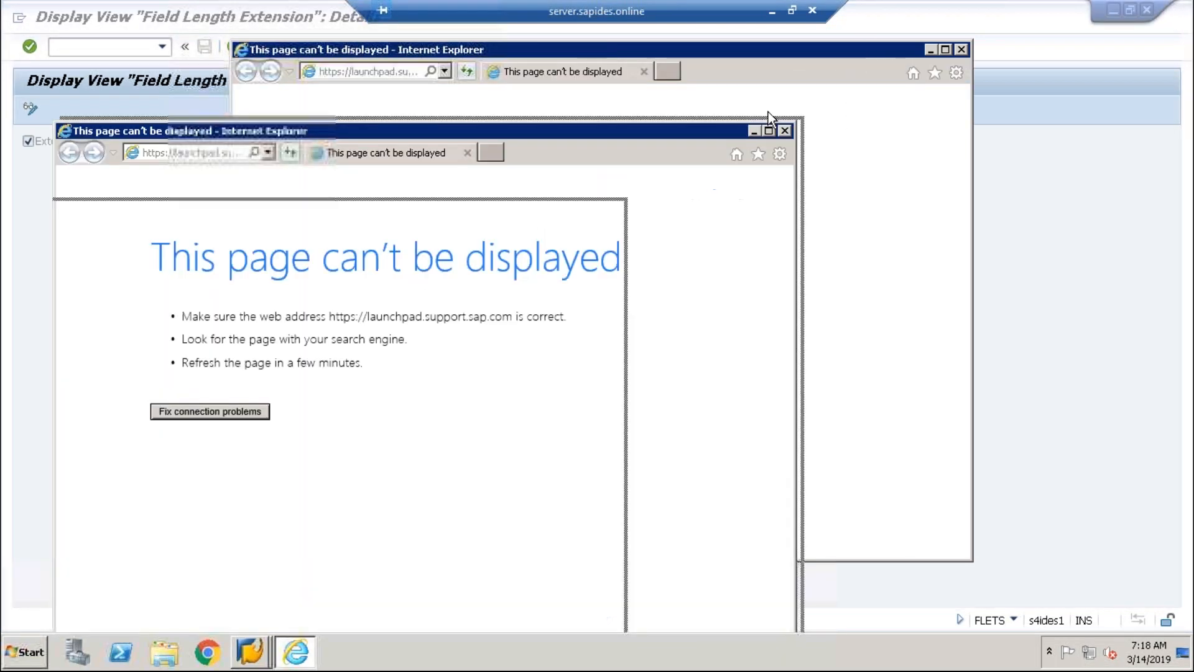
- Close the browser window and leave the Field Length Extension view for the SAP Easy Access screen
left_click(784, 131)
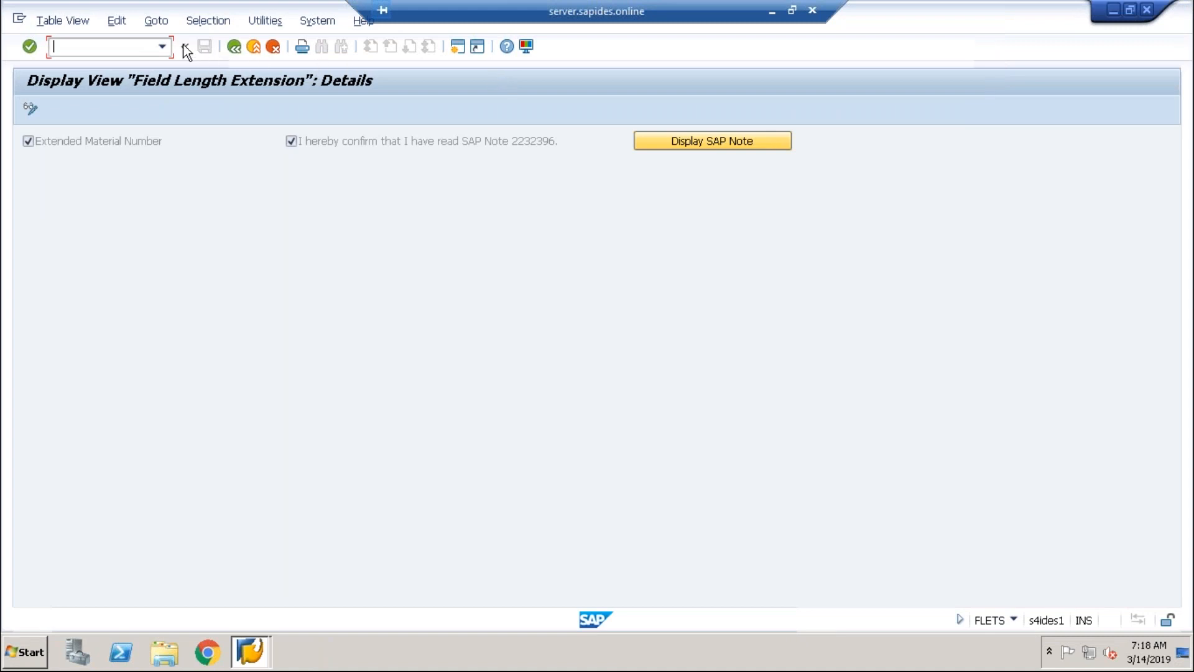
right_click(148, 44)
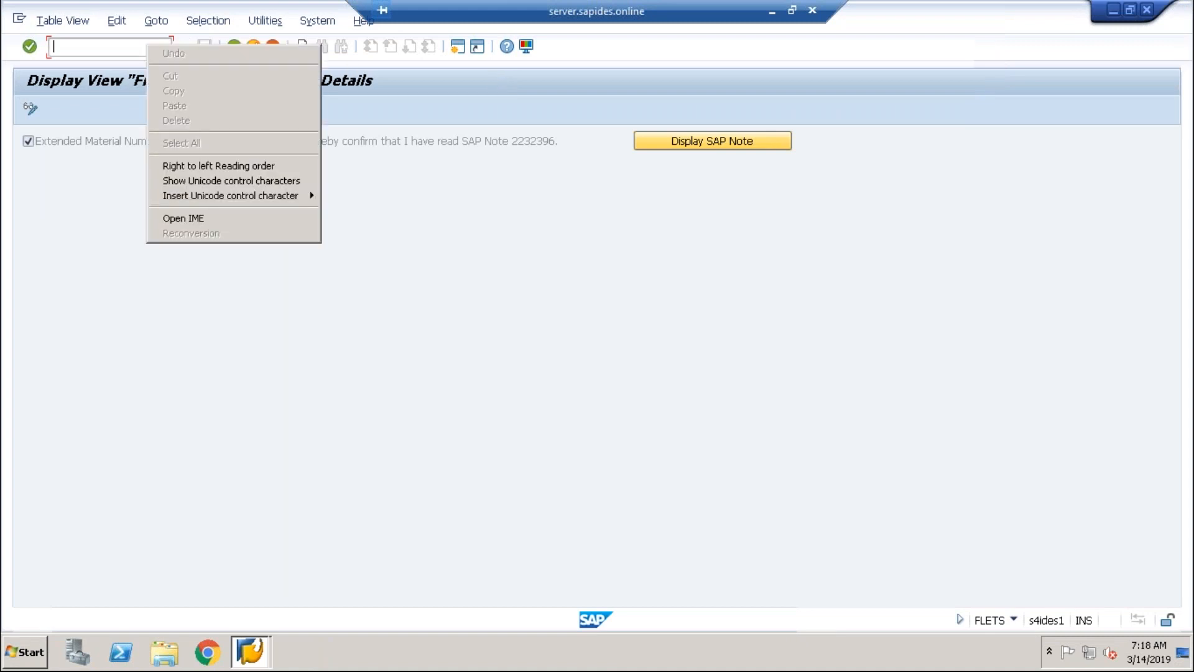
key("Escape")
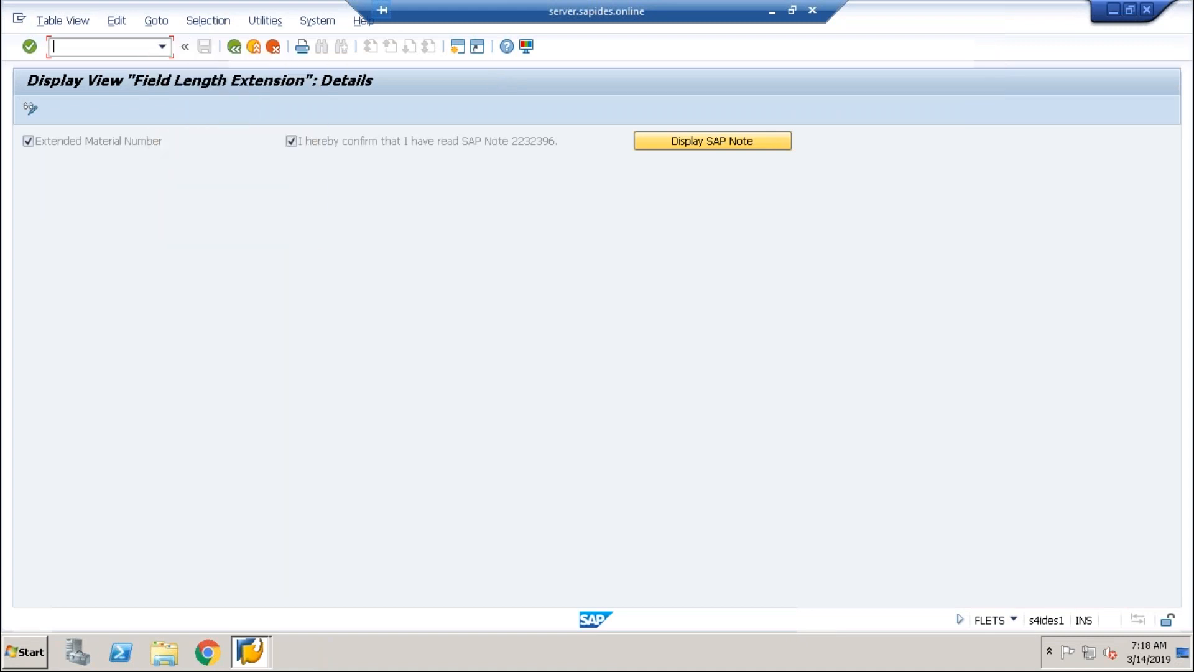
type("/nsmen")
key("Return")
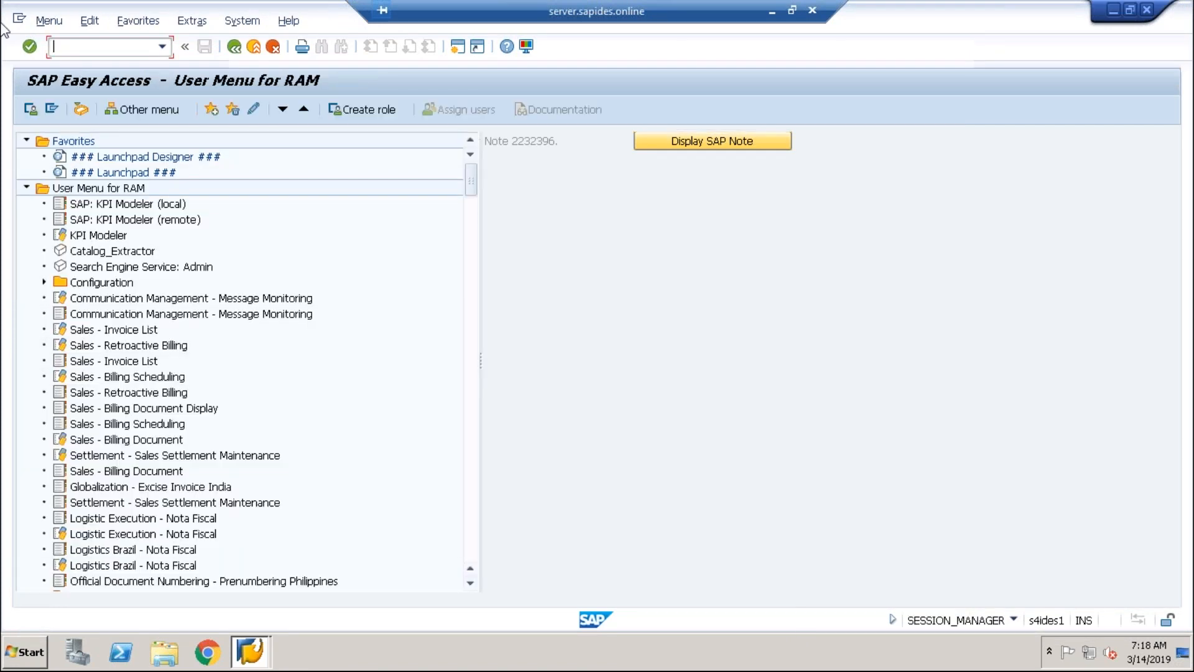
- Open transaction SE11 and display the dictionary definition of MATDOC, entered as the view name
type("/n")
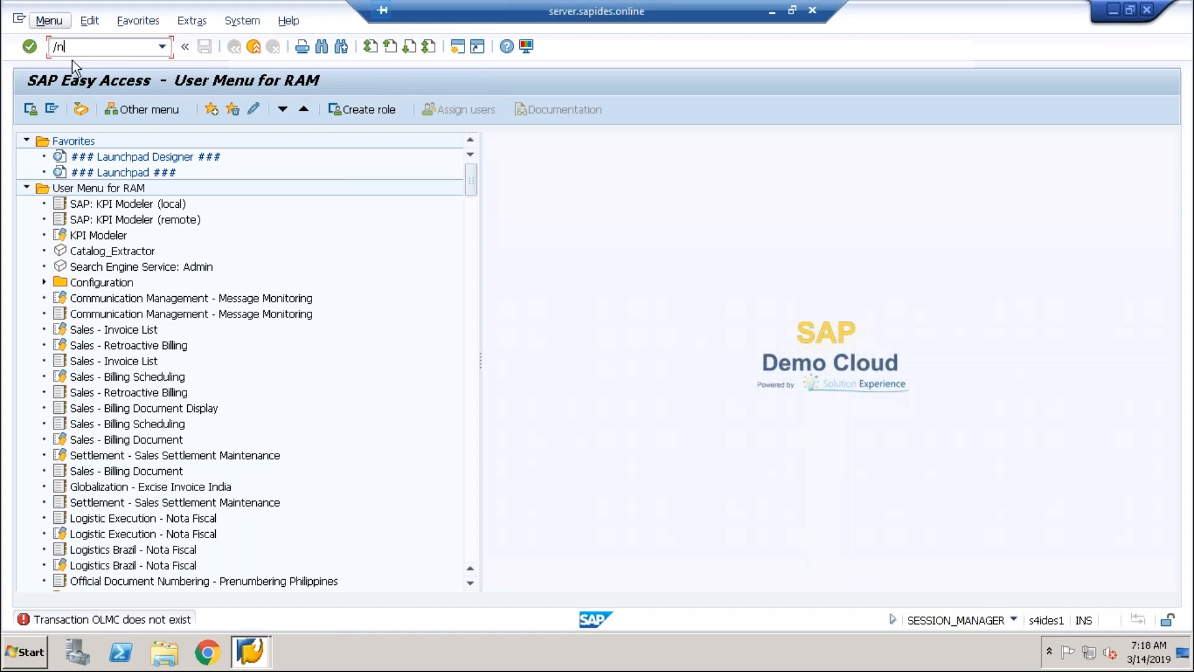
type("se11")
key("Return")
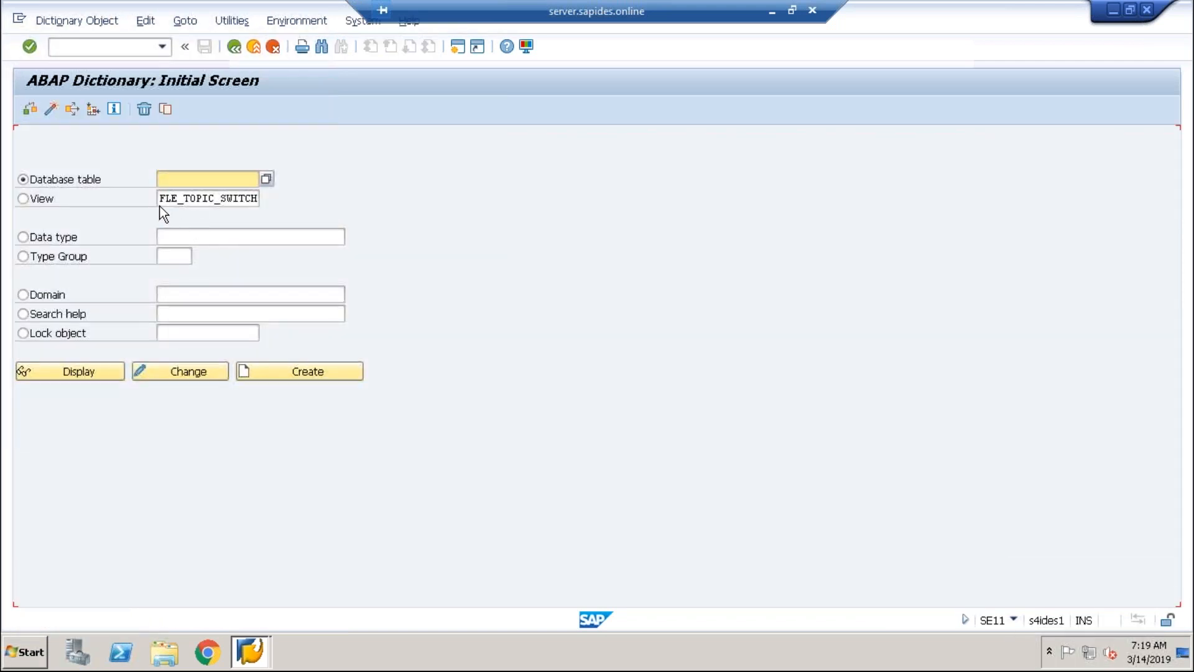
left_click_drag(160, 198, 360, 205)
key("BackSpace")
type("matdo")
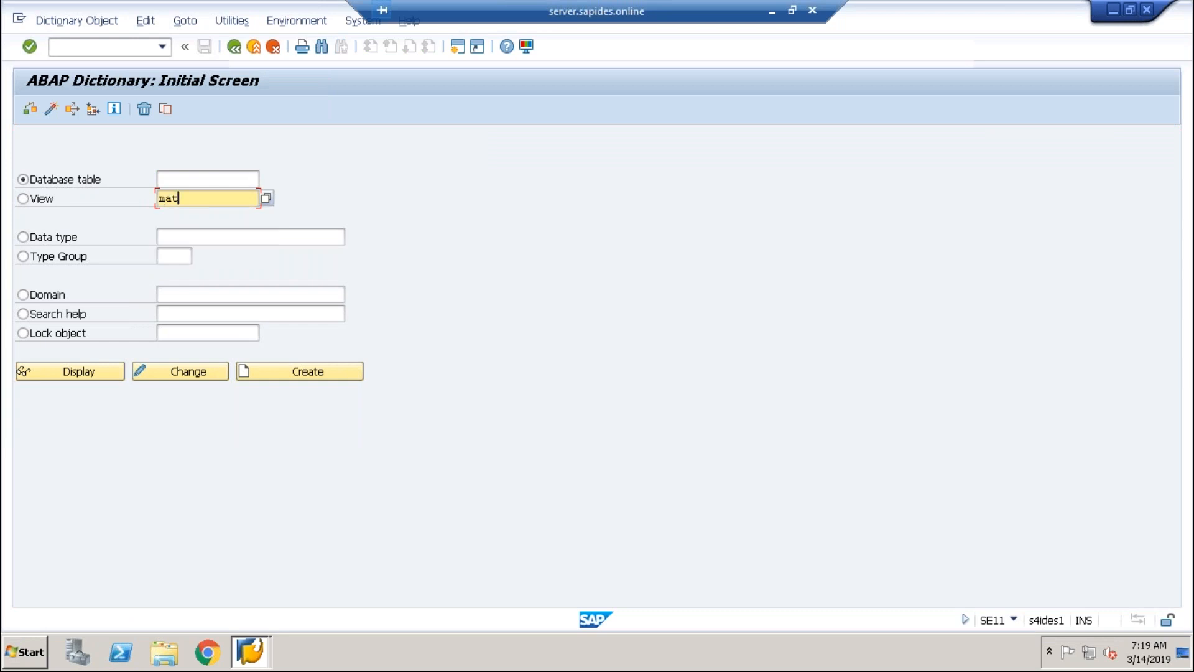
type("c")
key("Return")
left_click(68, 377)
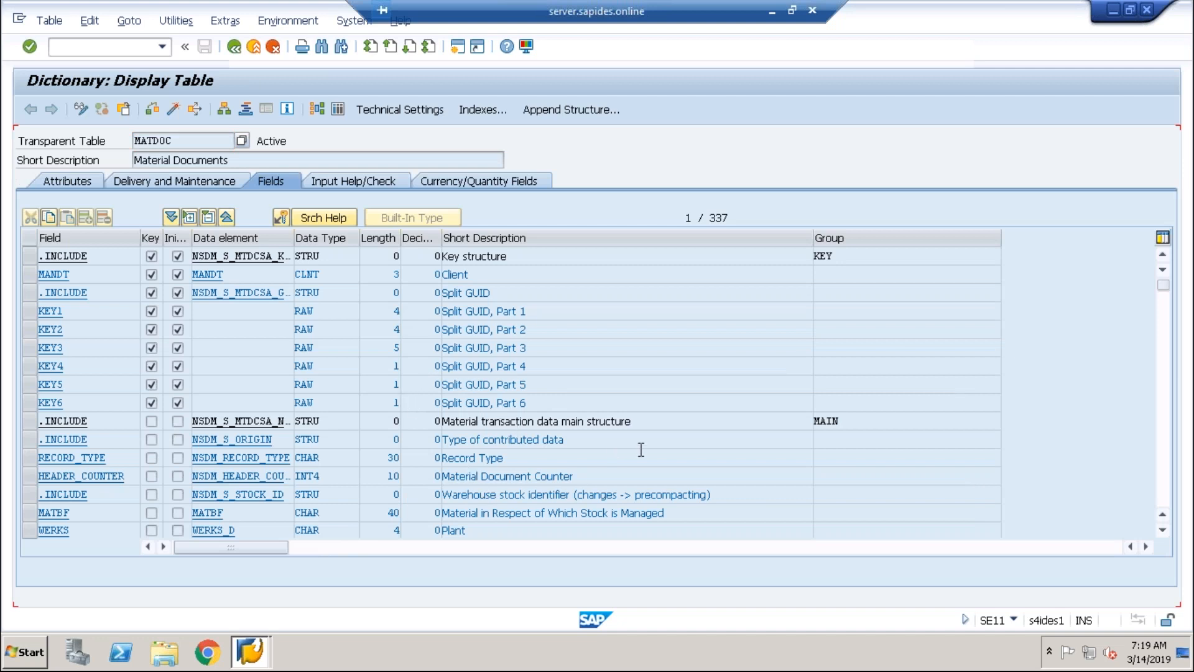
- Leave the MATDOC definition and open transaction SE37 to display function module BAPI_GOODSMVT_SAPCREATE
left_click(233, 47)
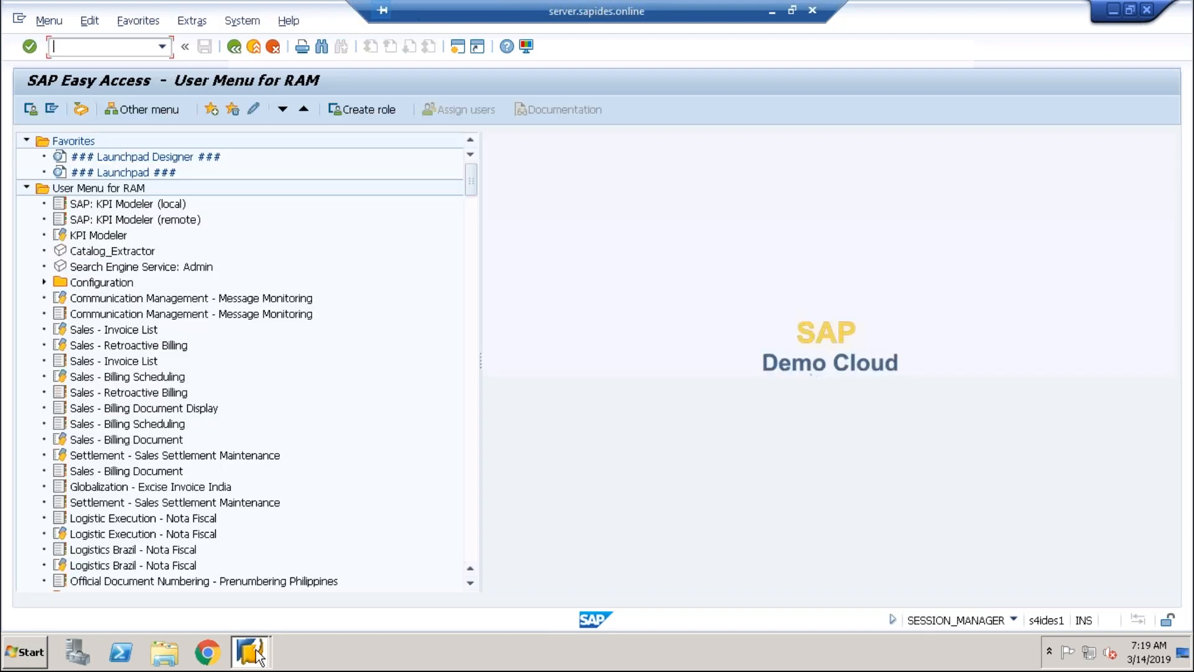
left_click(251, 652)
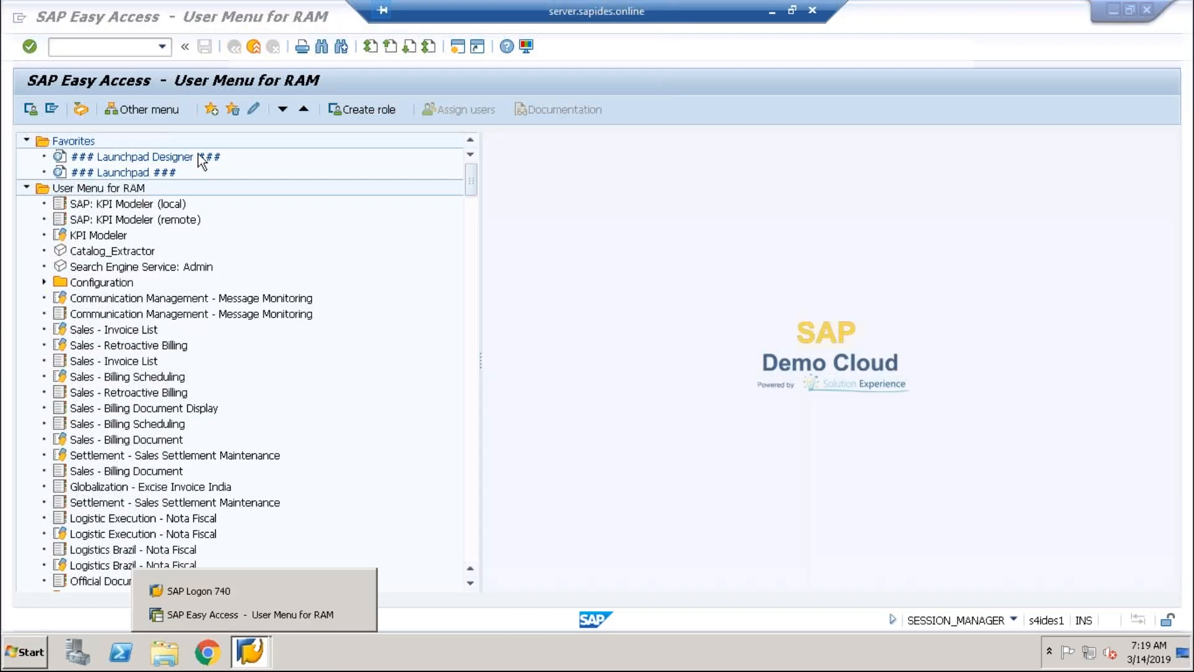
left_click(128, 54)
type("/nse38")
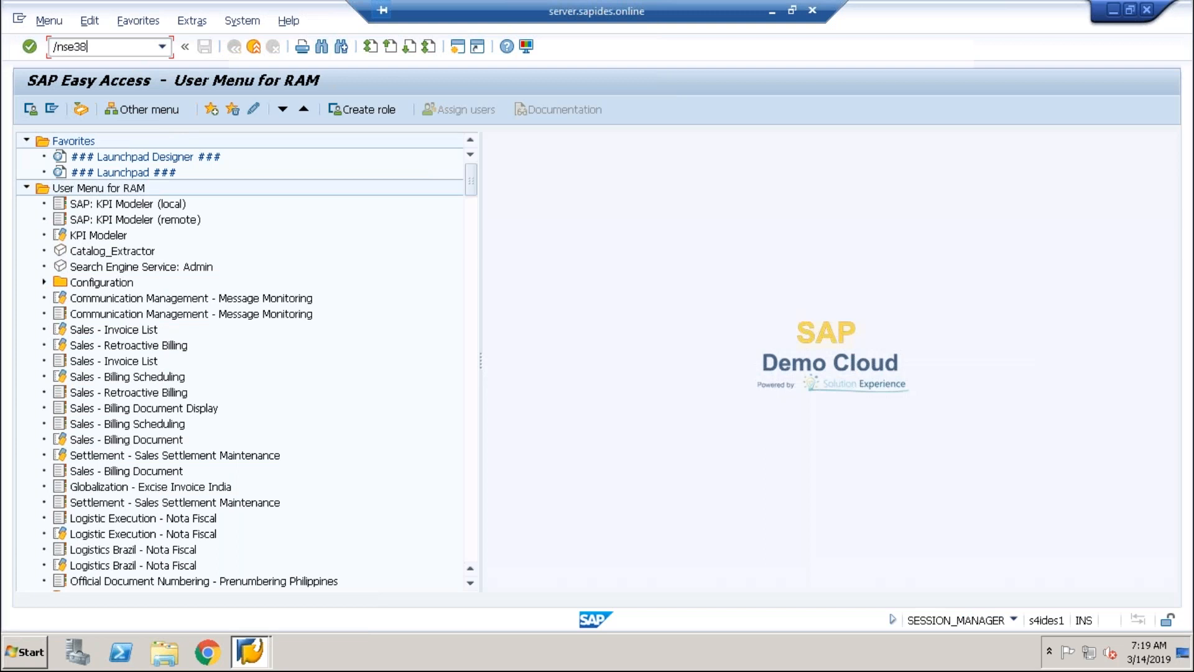
key("Return")
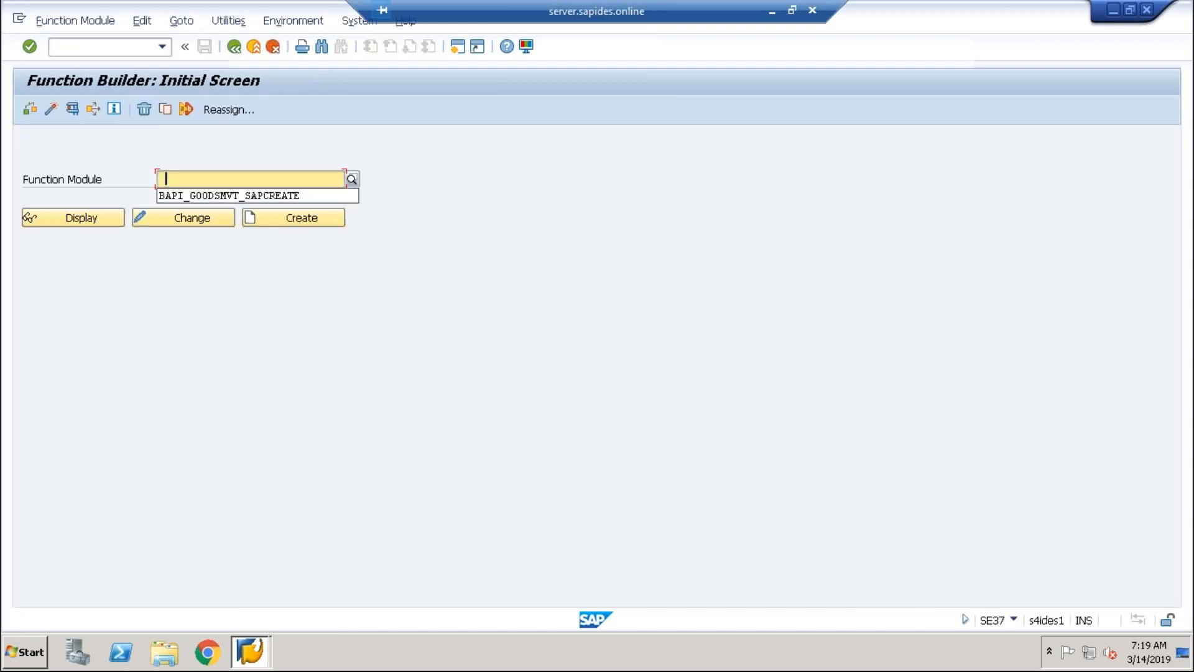
left_click(199, 197)
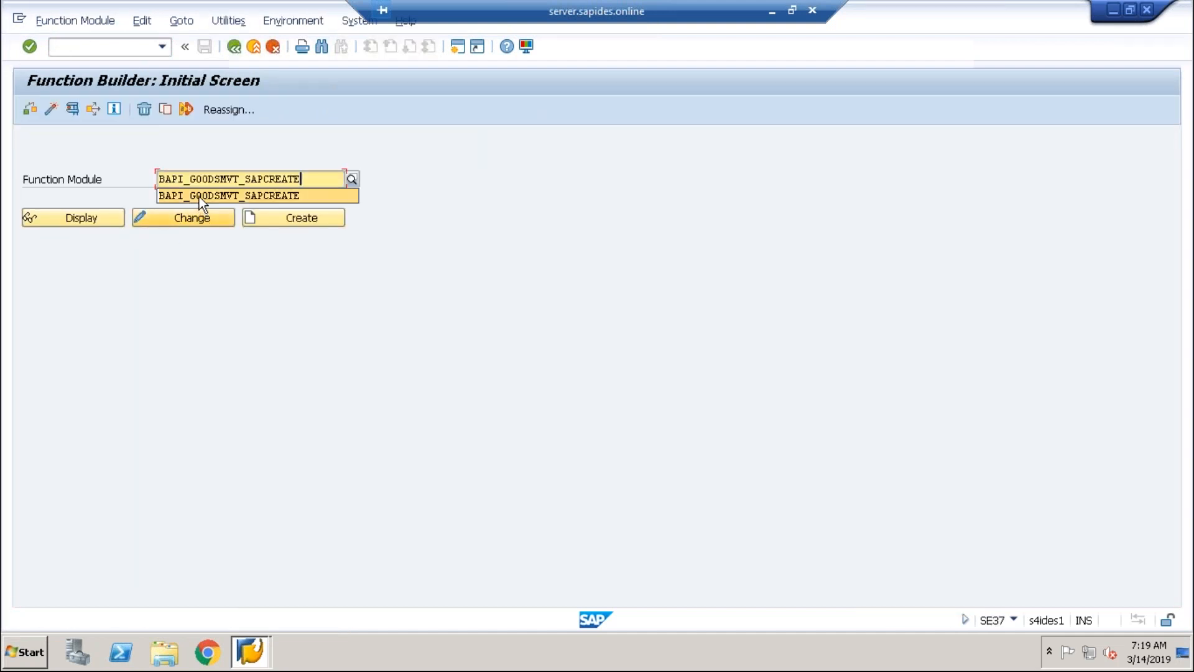
left_click(116, 214)
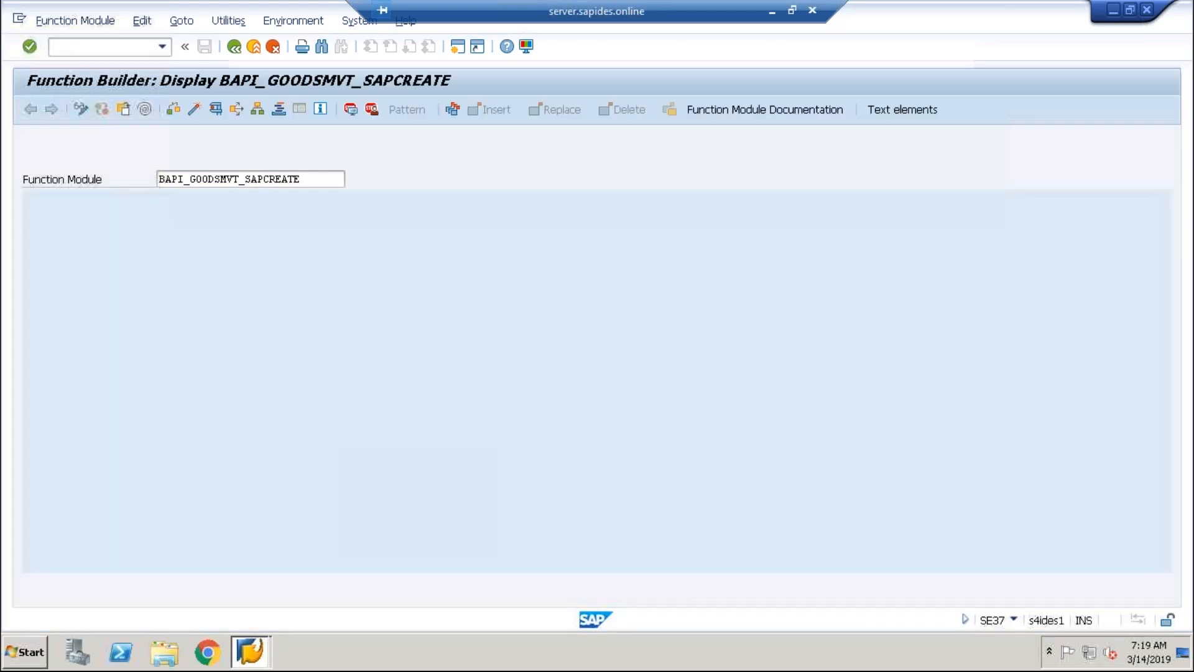
- Search the function module's source code for 40, and close the search dialog
left_click(144, 259)
key("ctrl+f")
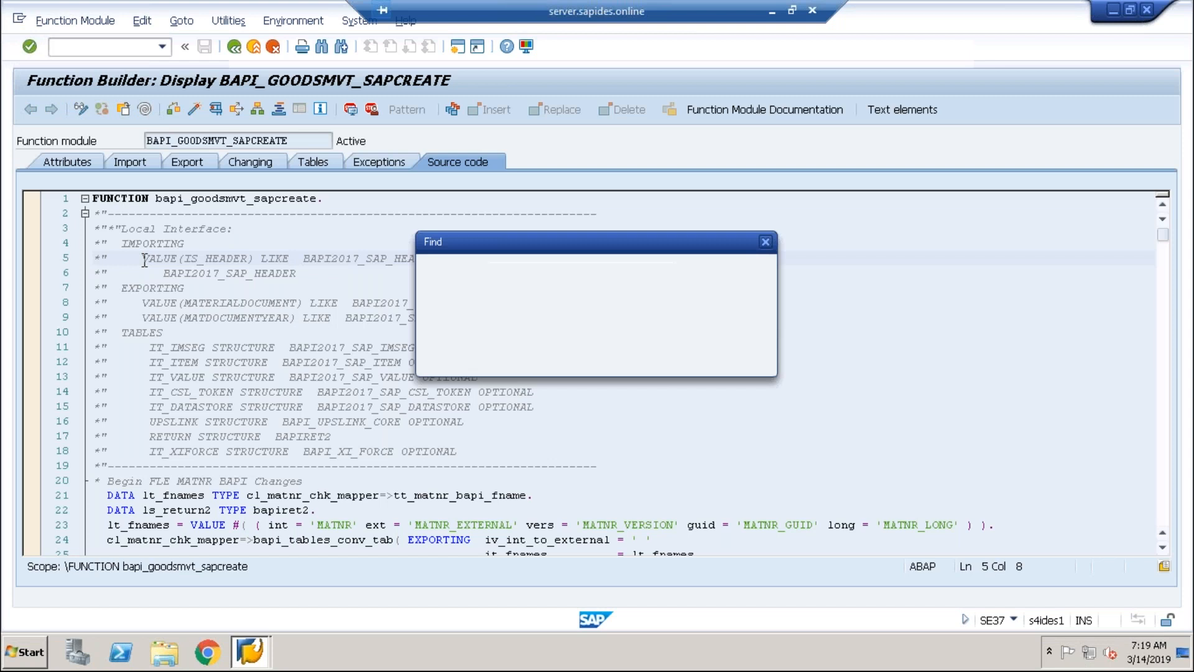
type("40")
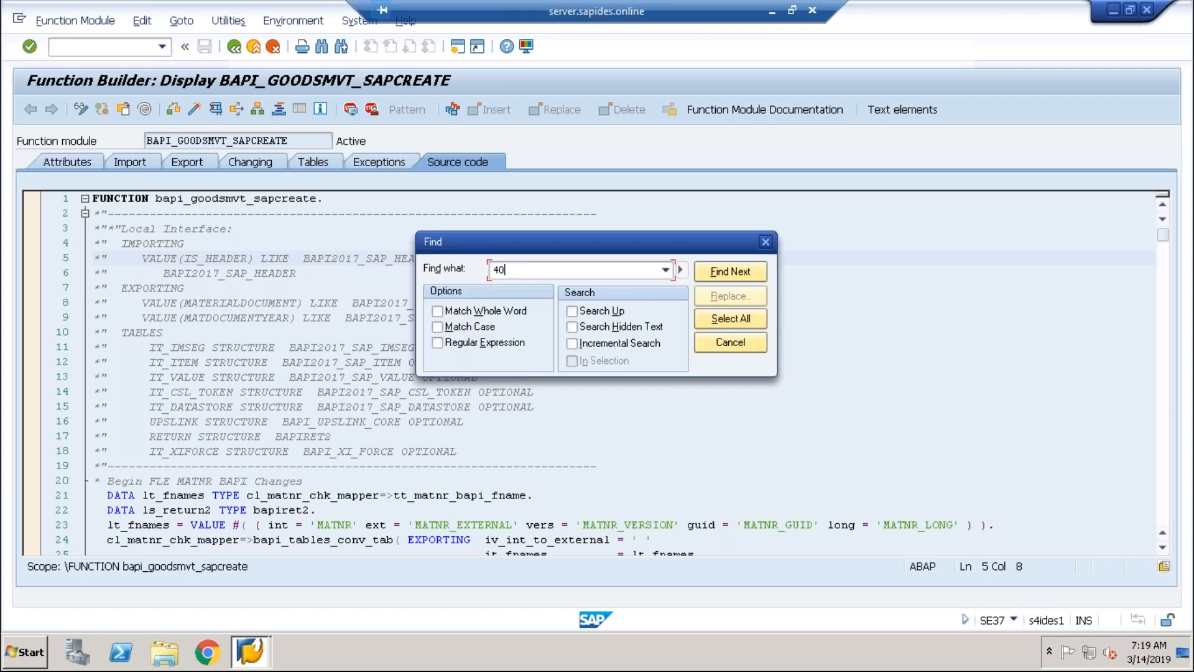
key("Return")
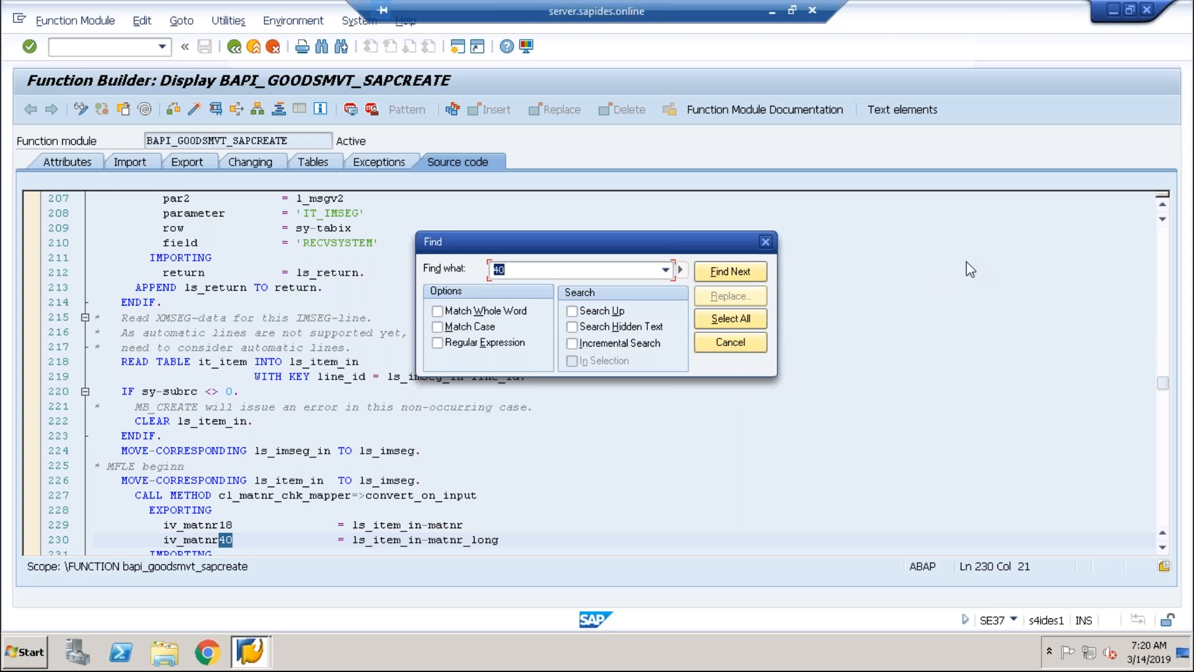
left_click(762, 243)
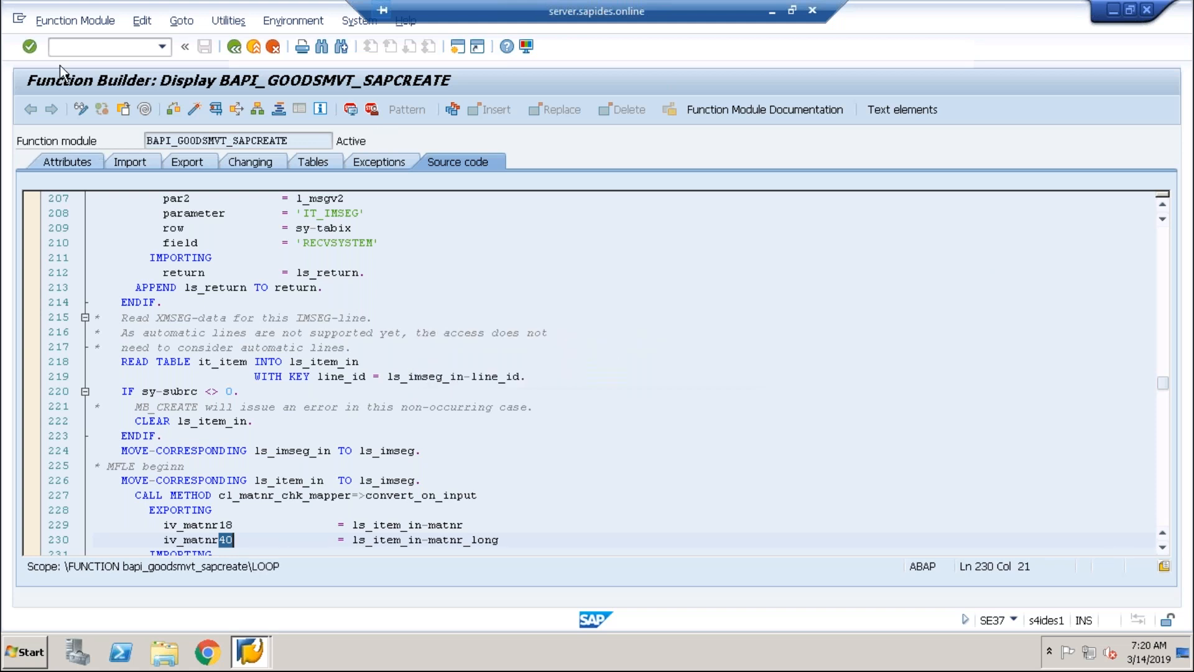
- Open transaction SE16 and bring up the selection screen for table TADIR
left_click(70, 52)
type("/nse16")
key("Return")
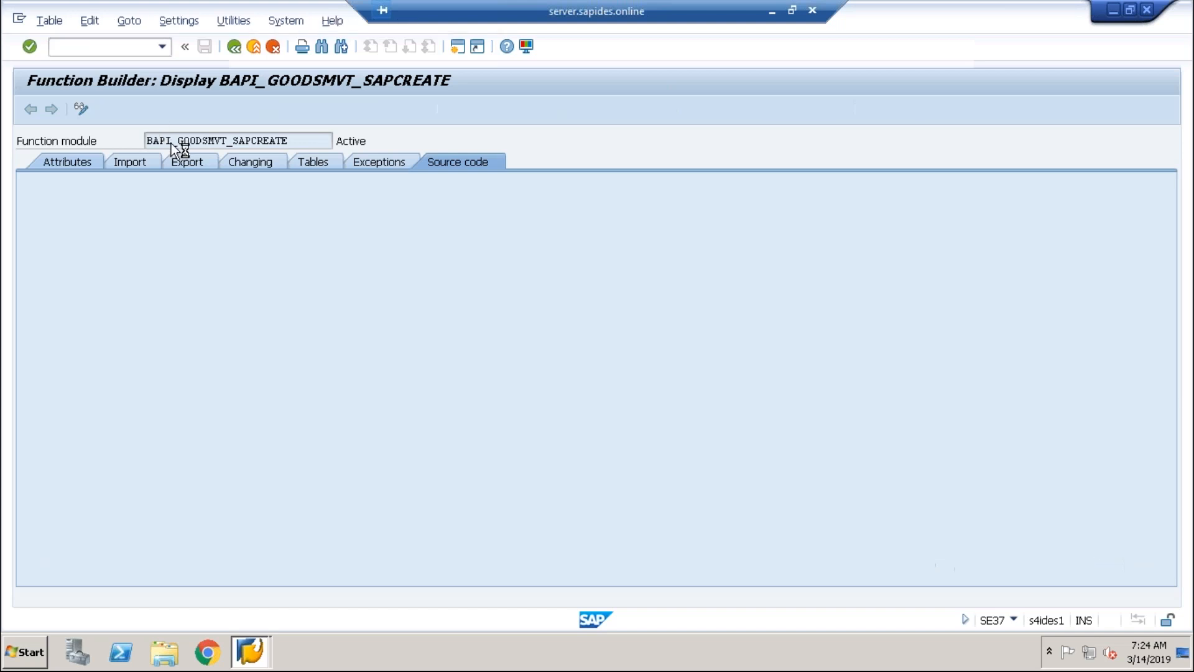
type("tadir")
key("Return")
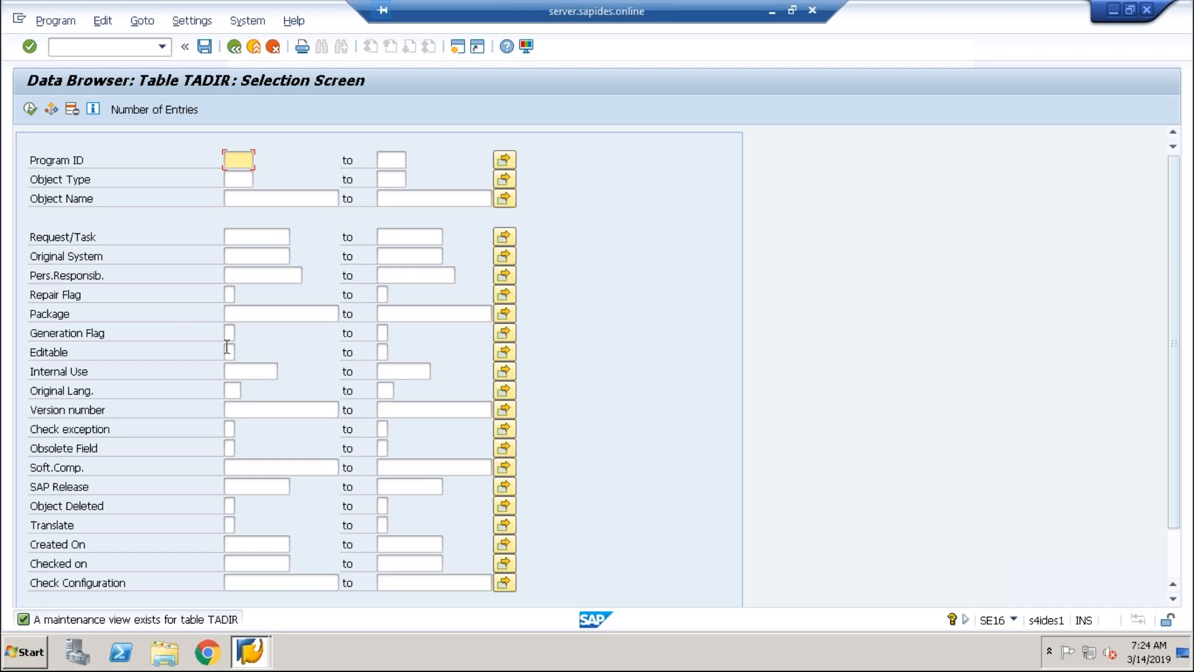
- Restrict the TADIR selection to object type DDLS and list the matching entries
left_click(242, 179)
type("ddic")
key("BackSpace")
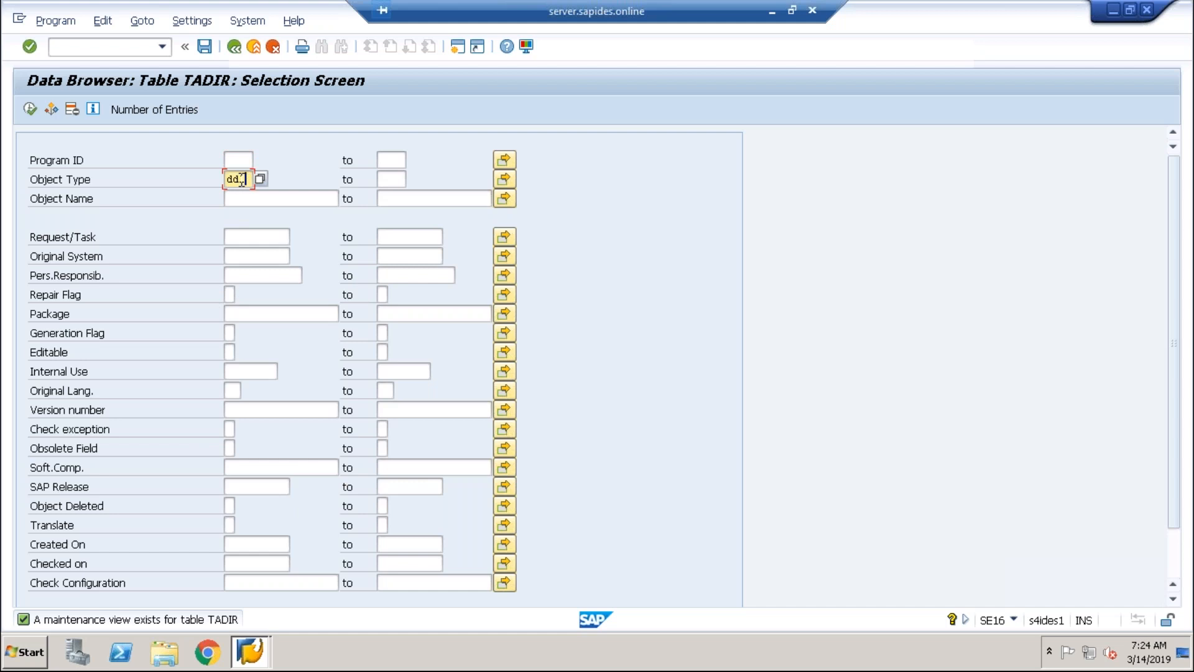
type("ls")
key("Return")
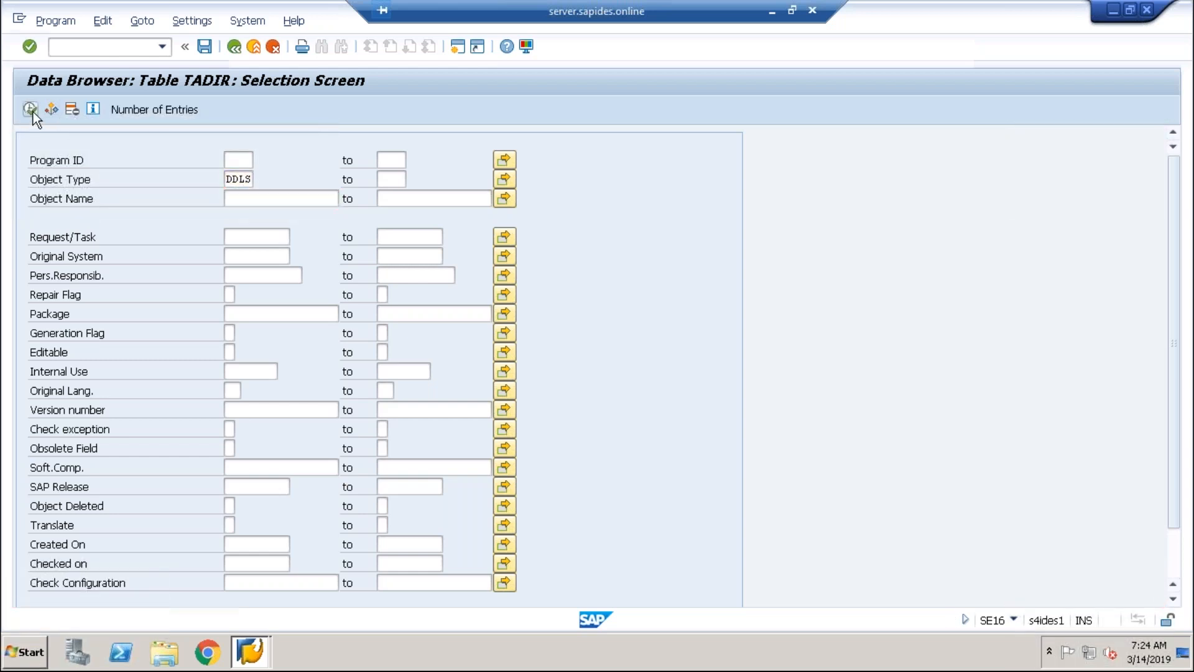
left_click(32, 111)
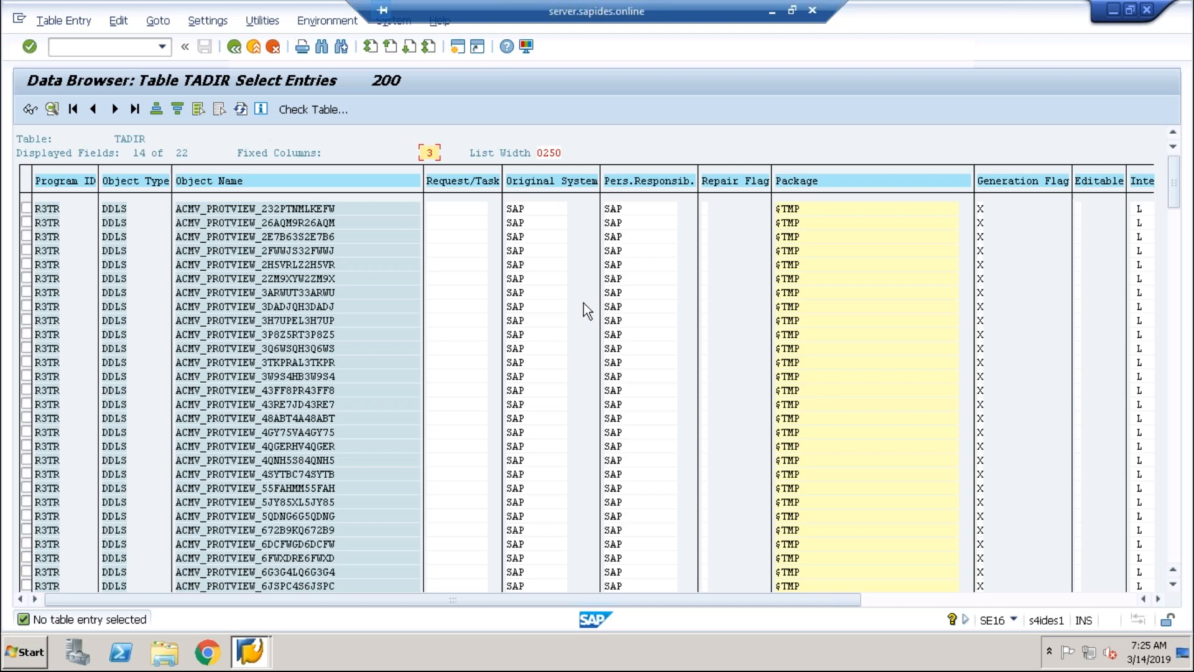
- Return to the Data Browser's initial screen and list the entries of table DDLDEPENDENCY without selection criteria
left_click(238, 46)
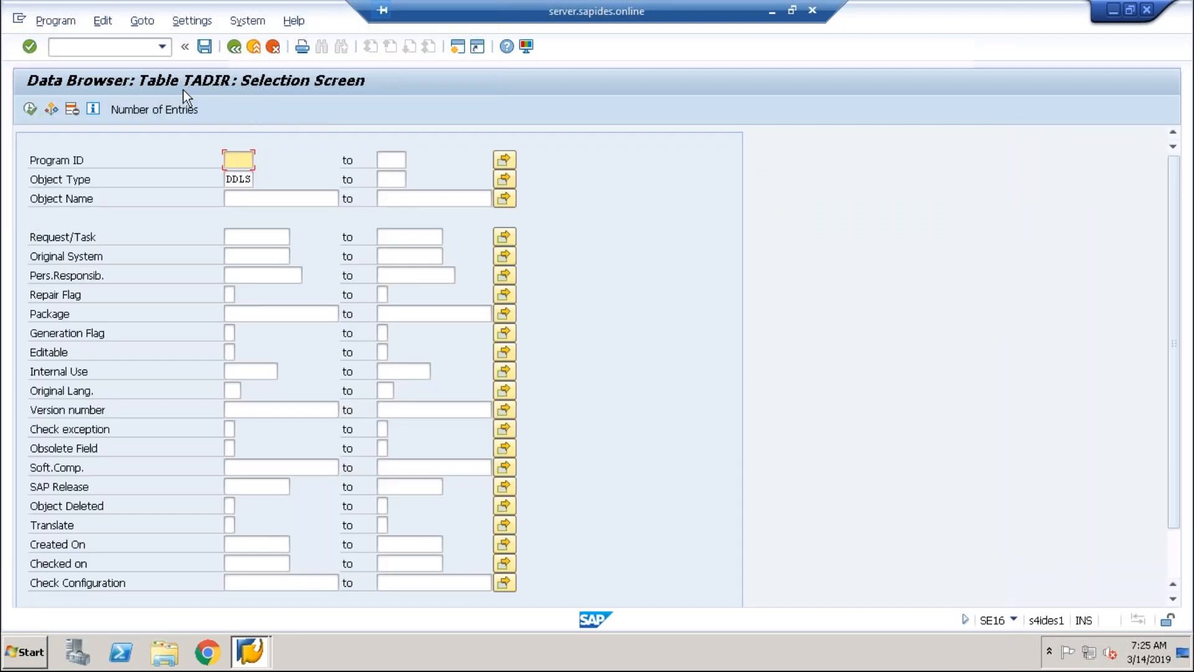
left_click(240, 50)
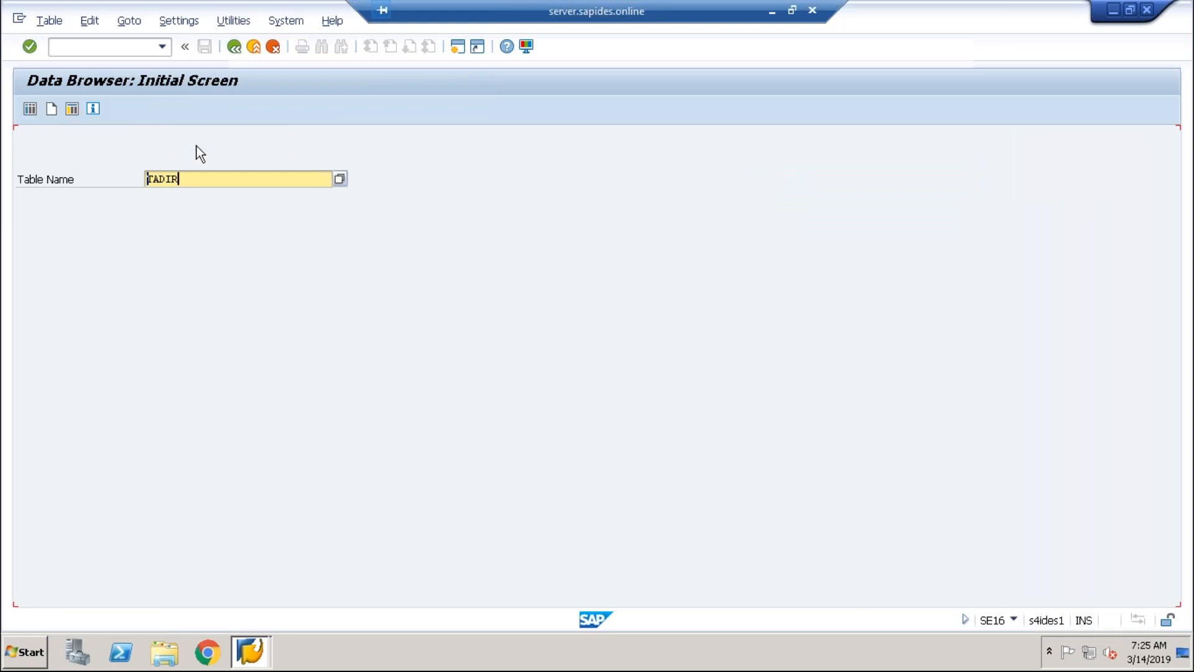
left_click_drag(199, 178, 112, 178)
key("BackSpace")
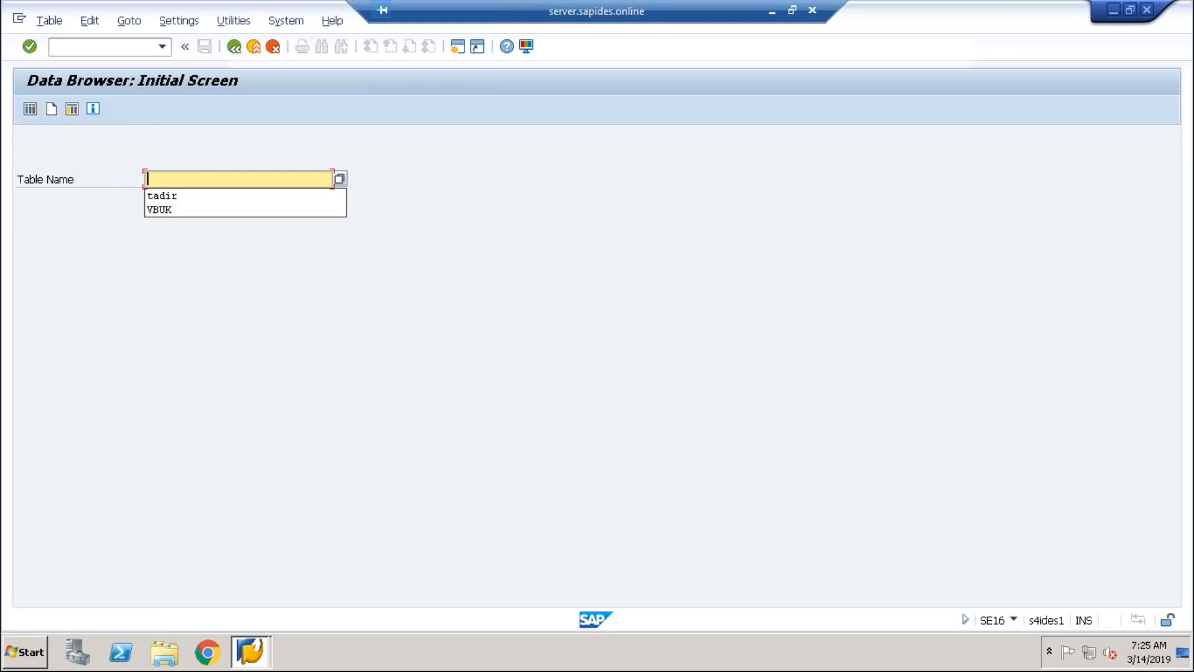
type("dd")
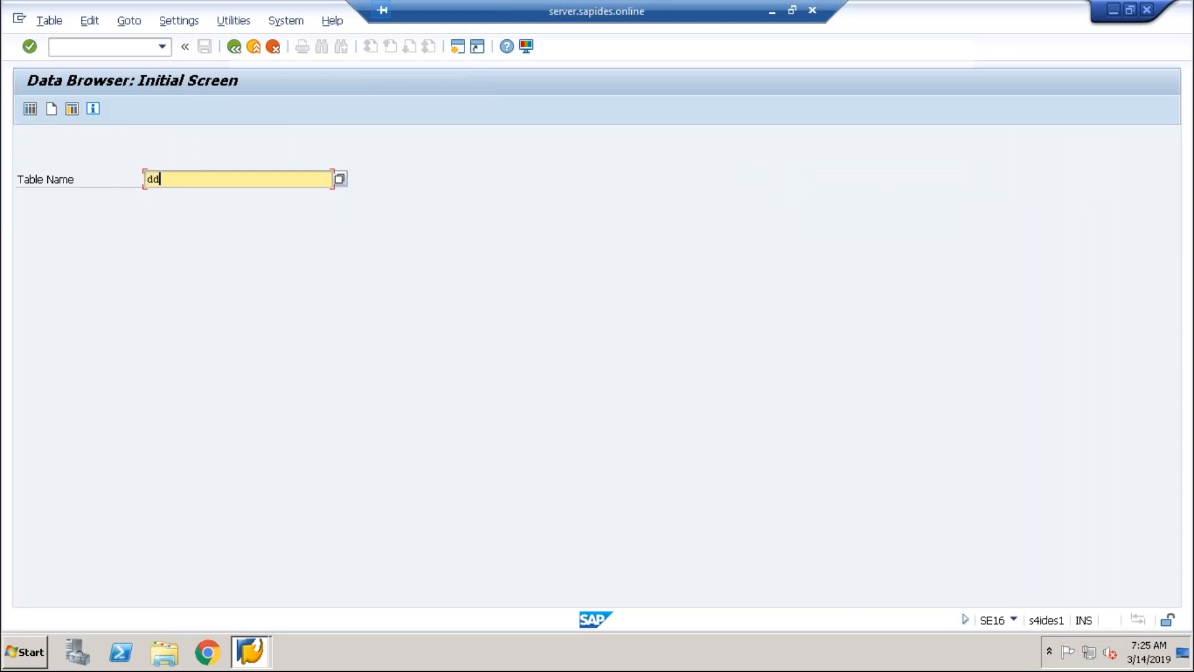
type("ldependency")
left_click(37, 111)
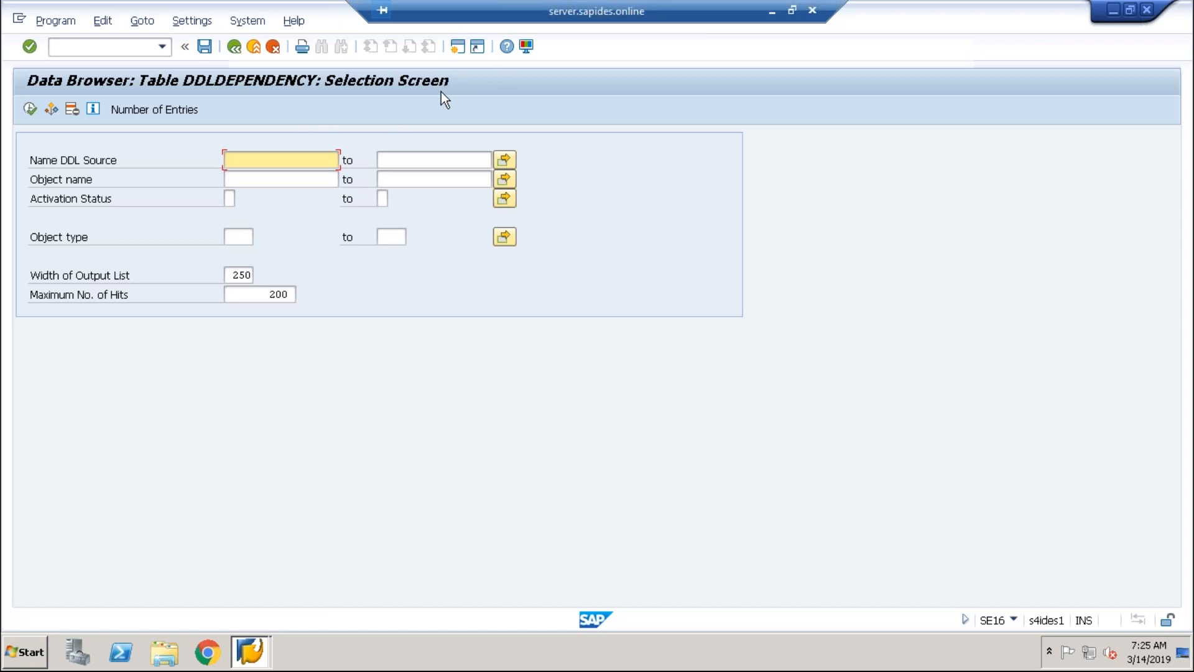
left_click(30, 110)
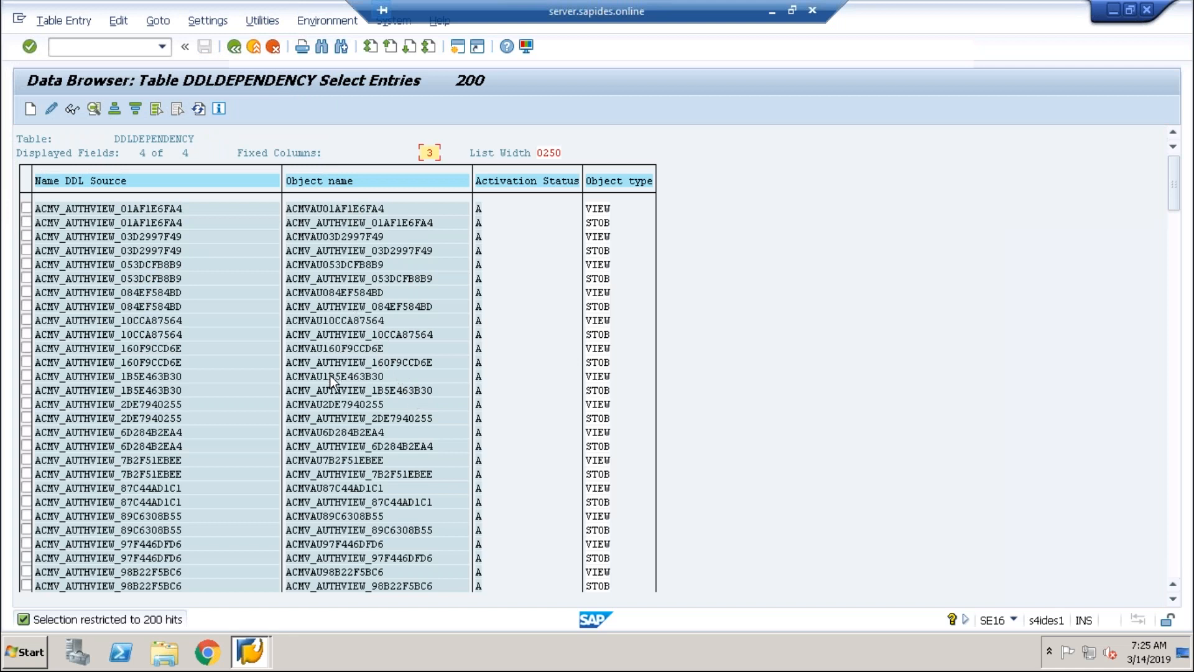
- Open transaction SE11 from the DDLDEPENDENCY list and clear the database table name
left_click(381, 404)
left_click(64, 52)
type("/nse11")
key("Return")
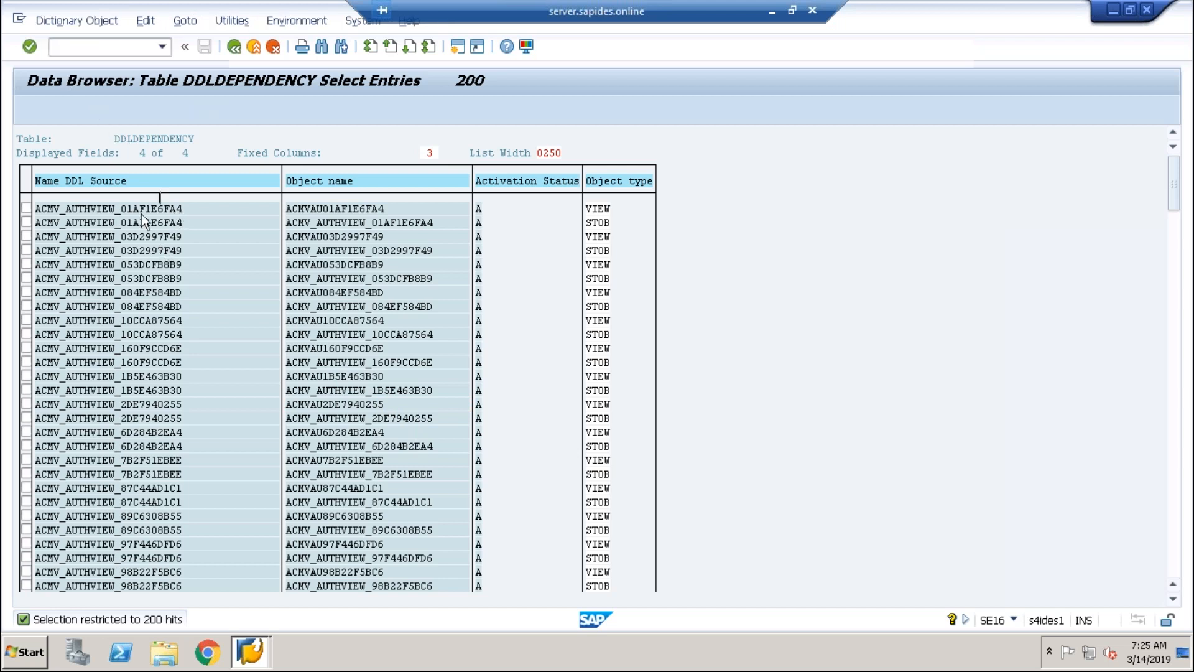
left_click(87, 48)
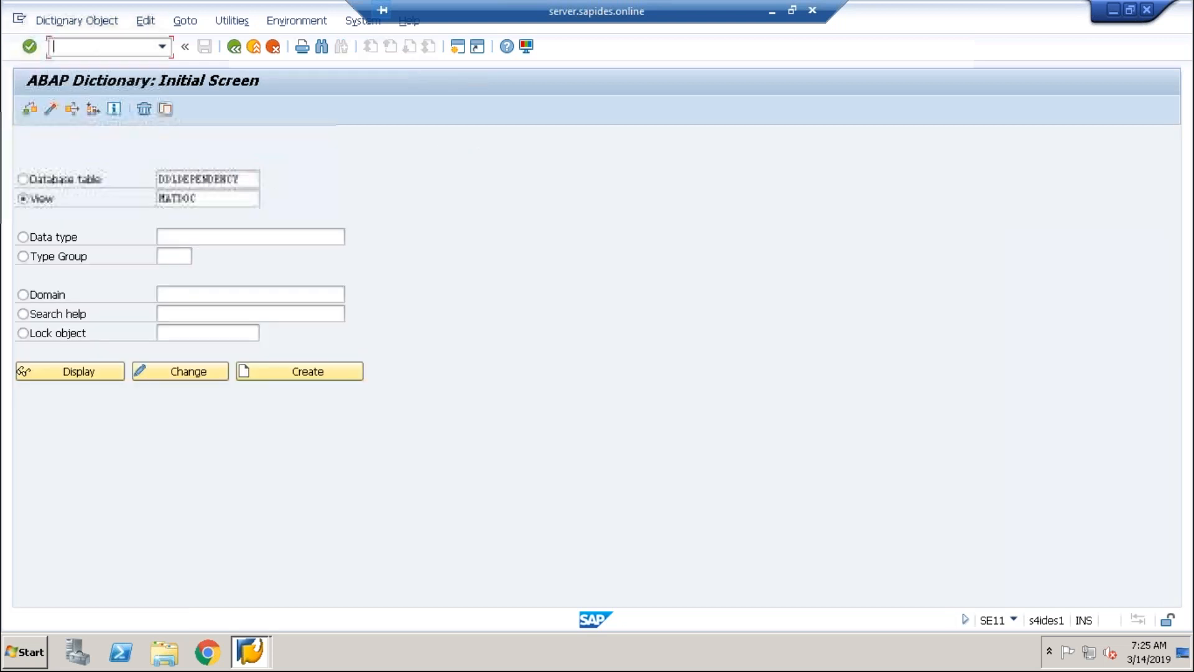
left_click_drag(244, 183, 24, 181)
key("BackSpace")
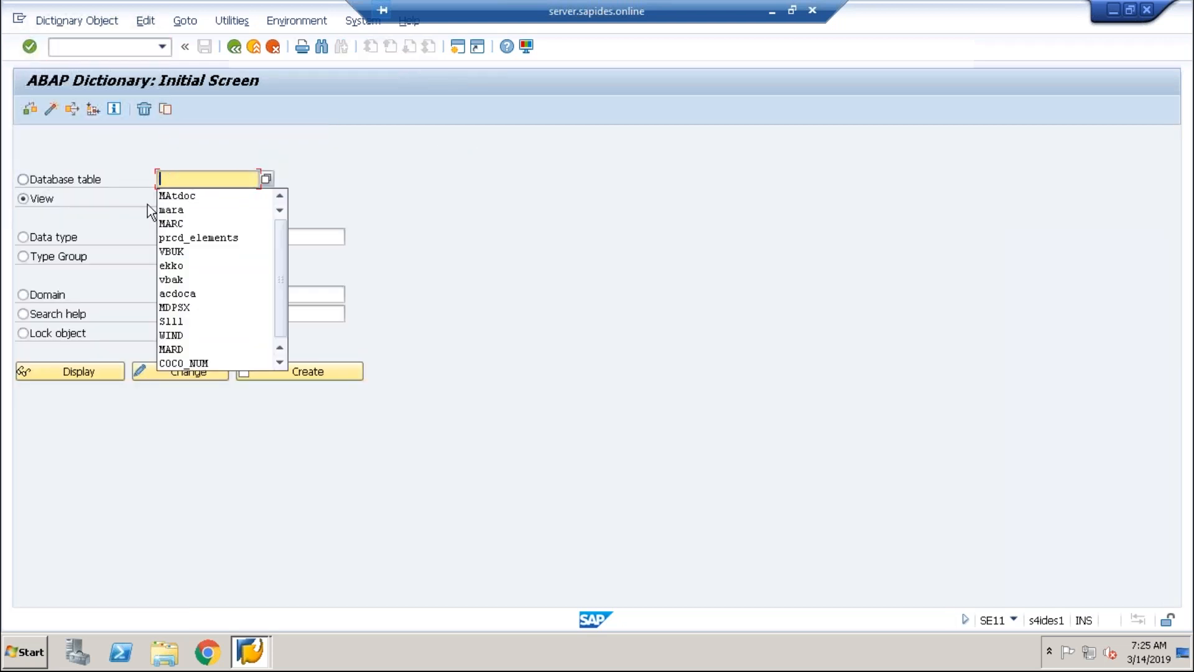
left_click(380, 206)
- Replace the view name with FLE_TOPIC_SWITCH and display its dictionary definition
left_click_drag(236, 197, 72, 192)
key("BackSpace")
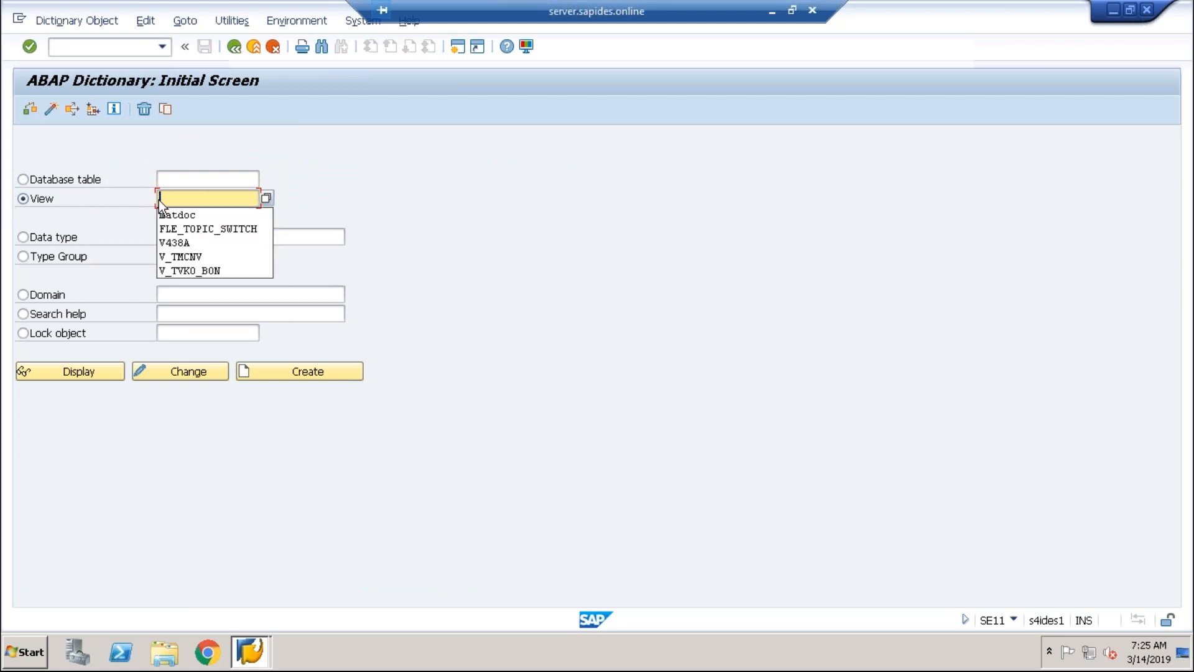
left_click(200, 227)
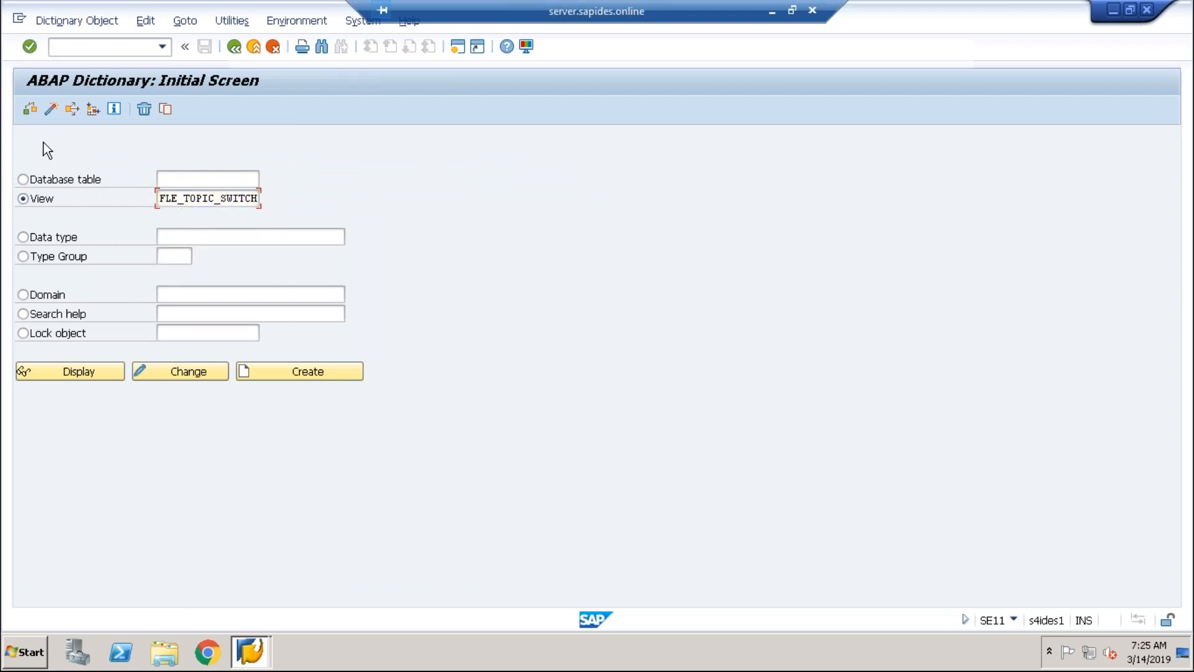
left_click(83, 371)
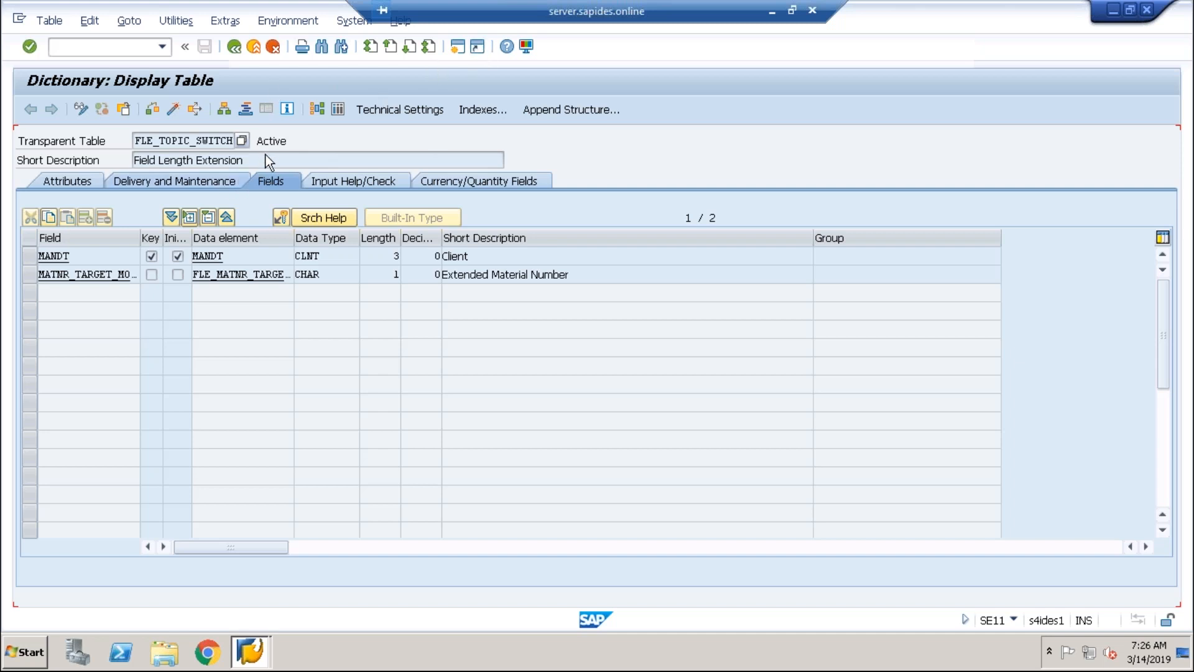
- Leave the FLE_TOPIC_SWITCH display, start transaction SE16 and list the DDLDEPENDENCY entries without selection criteria
left_click_drag(243, 159, 125, 161)
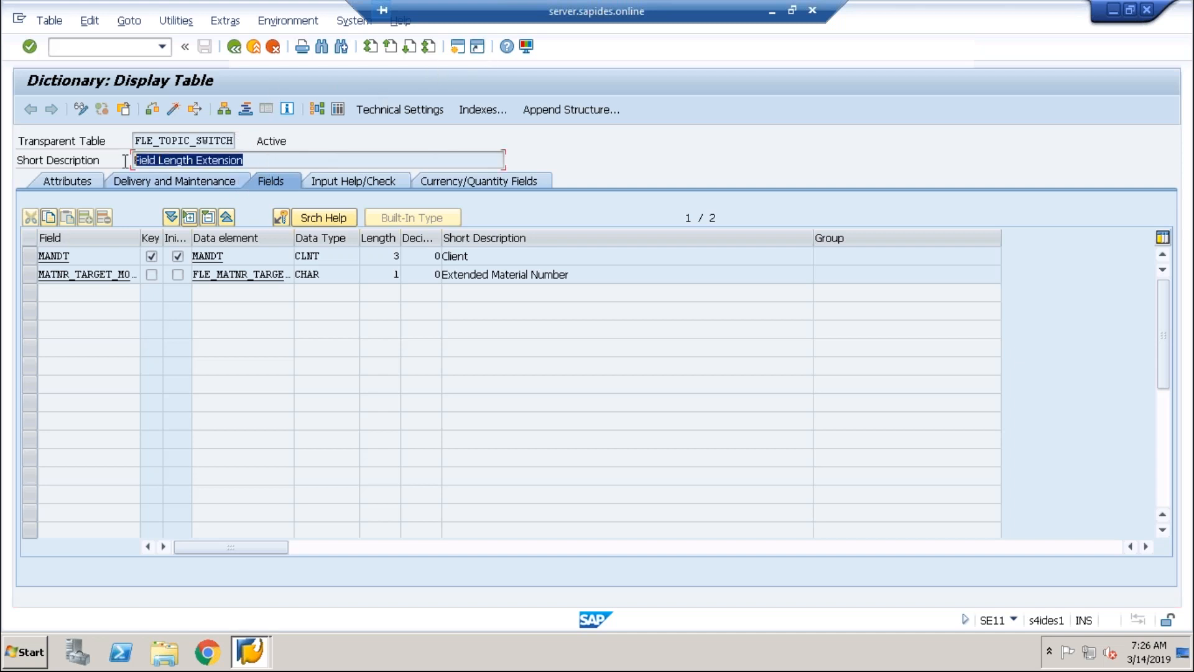
left_click(256, 50)
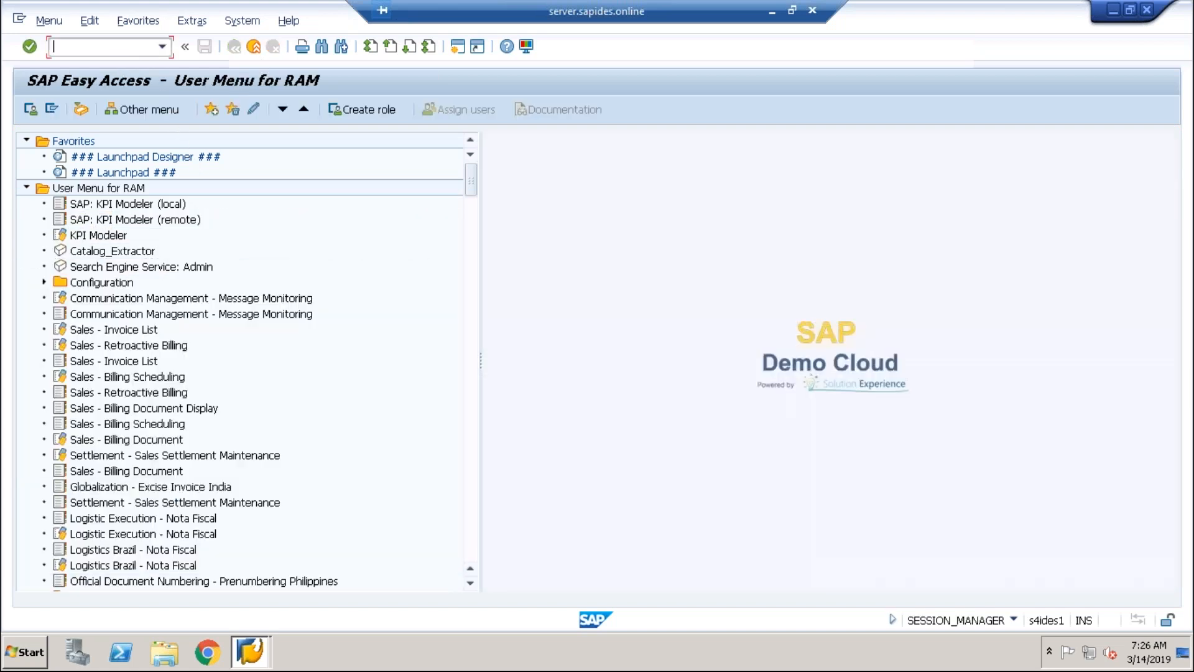
type("se16")
key("Return")
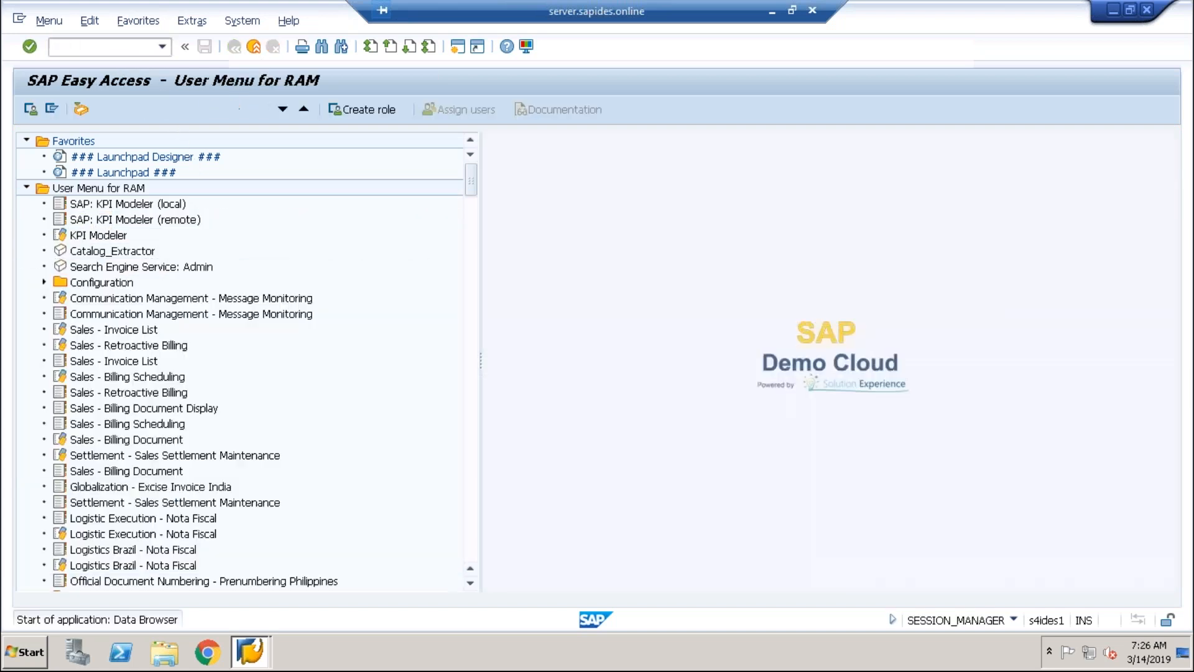
key("BackSpace")
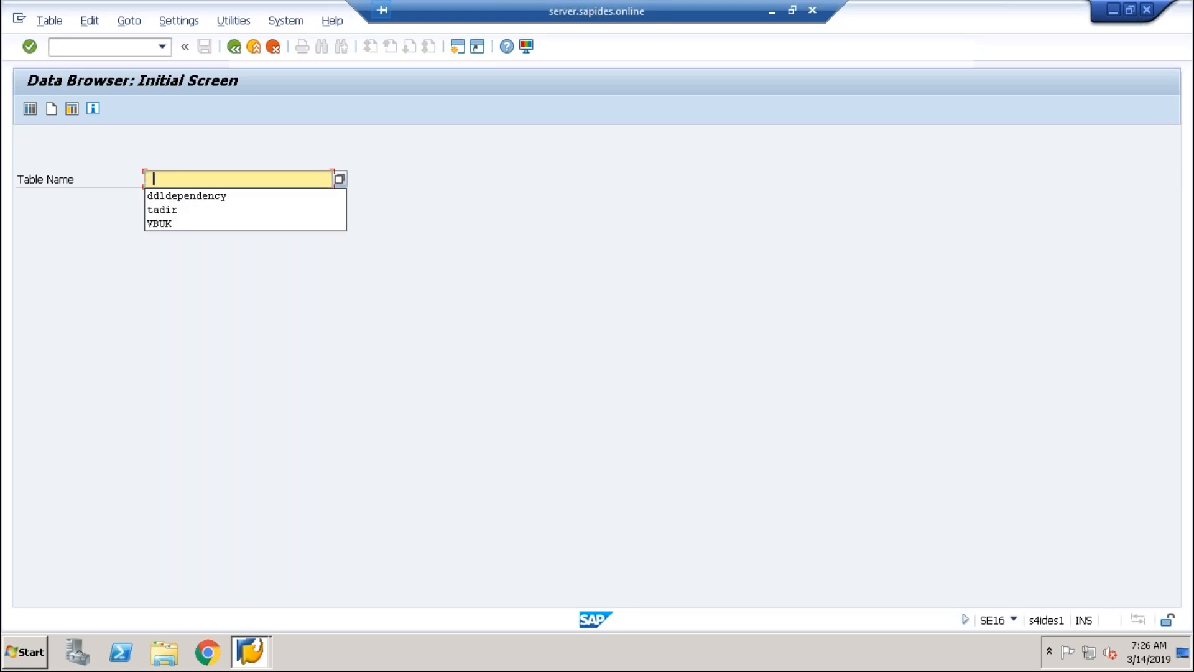
left_click(188, 192)
key("Return")
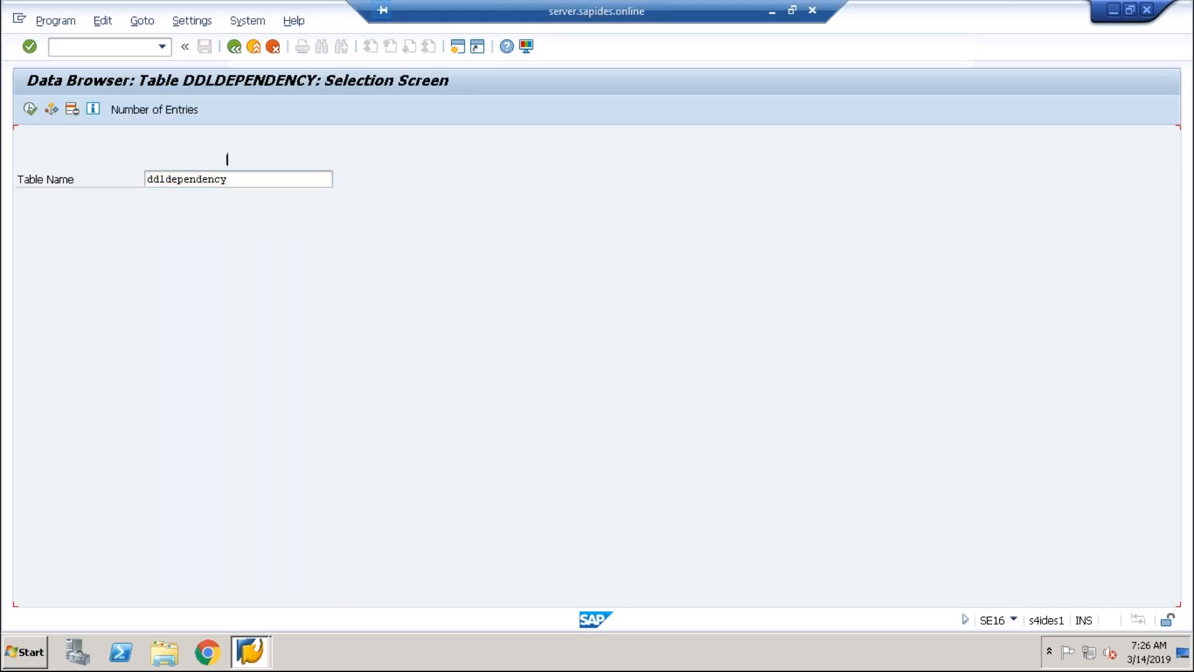
left_click(31, 109)
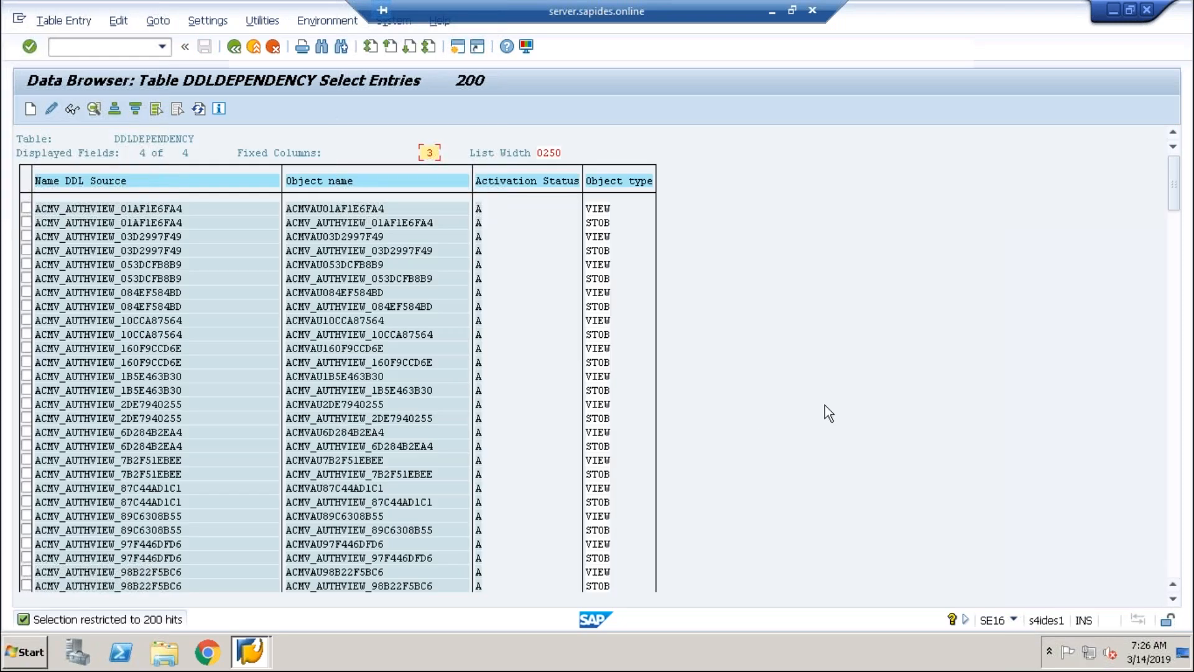
- Look through the DDLDEPENDENCY entries and search the list for "ddl"
left_click(1177, 563)
left_click(1176, 563)
left_click(1177, 563)
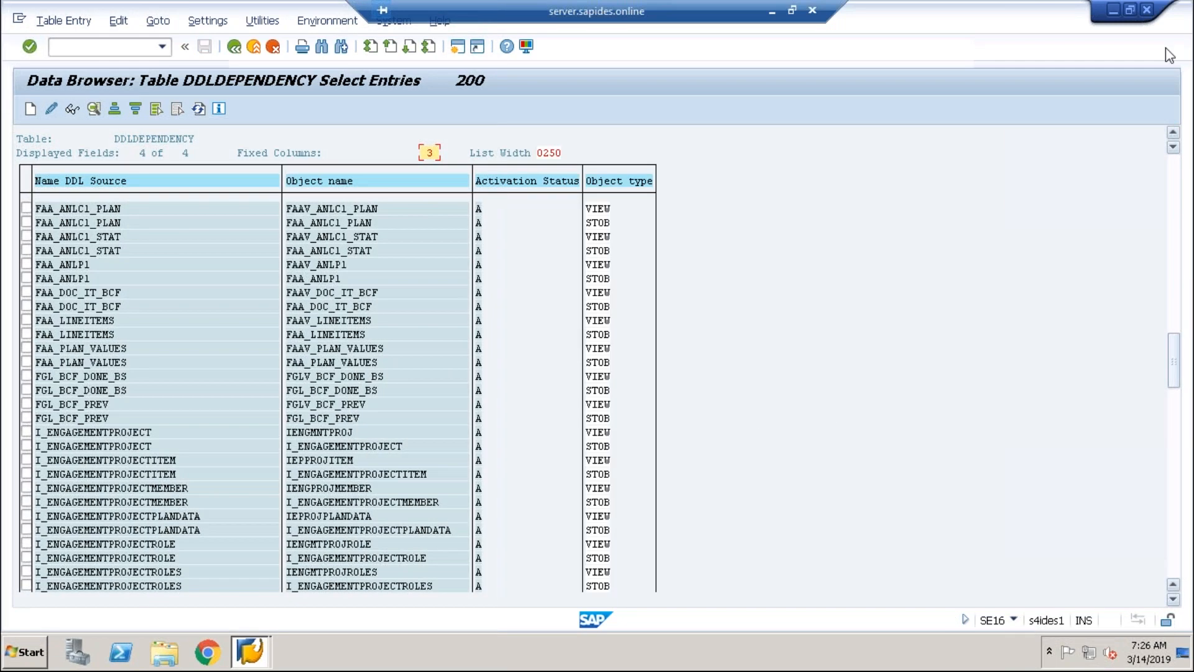
left_click(1174, 249)
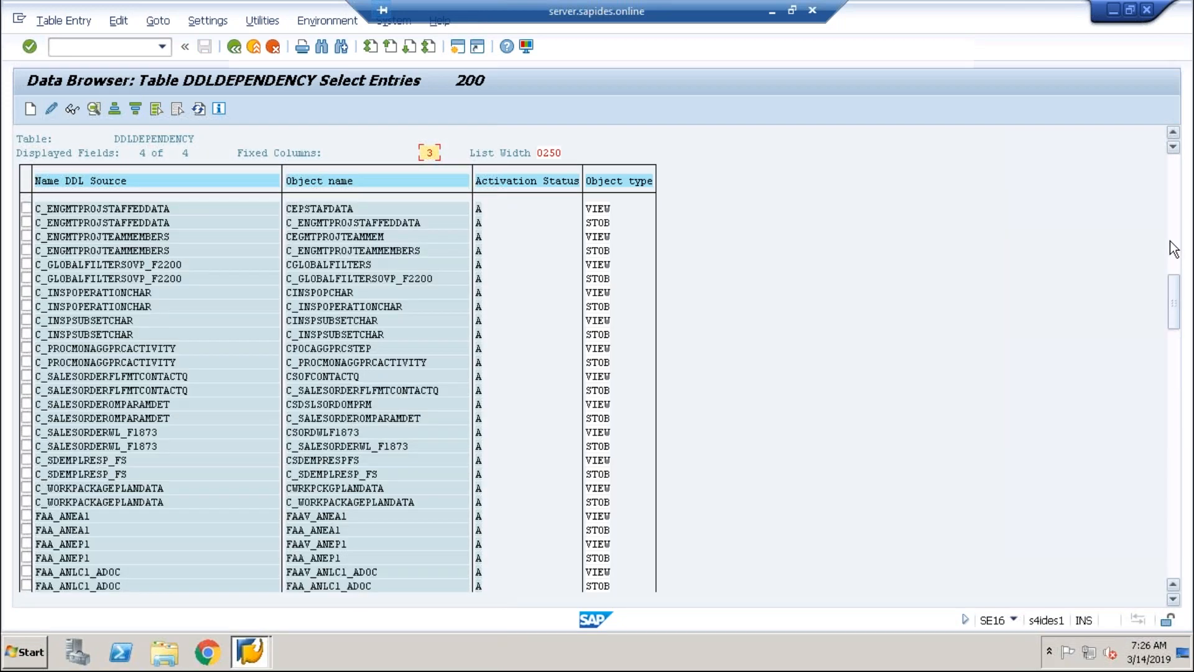
left_click(1175, 382)
left_click(1179, 406)
left_click(1177, 480)
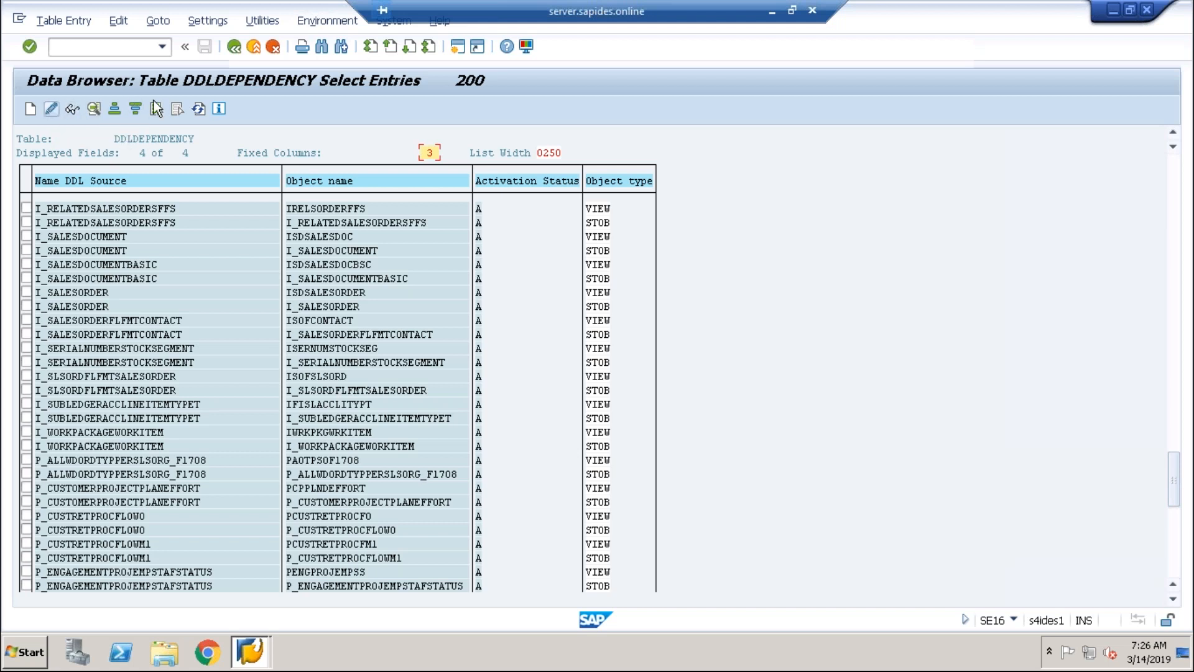
left_click(322, 52)
type("ddl")
key("Return")
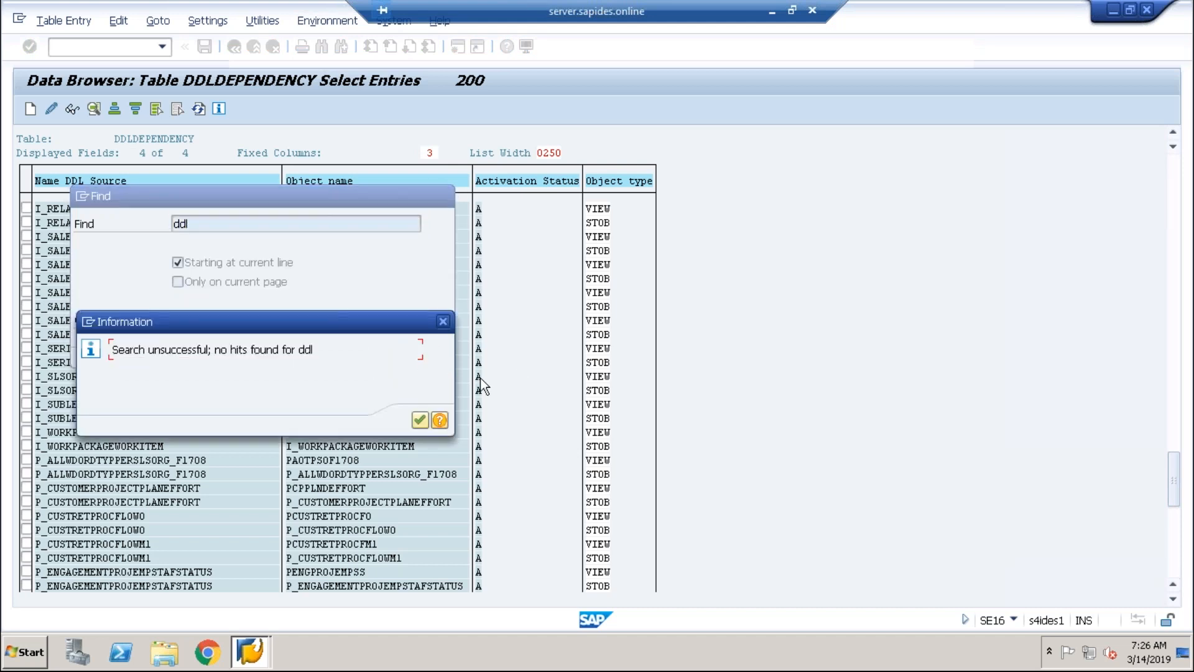
left_click(443, 320)
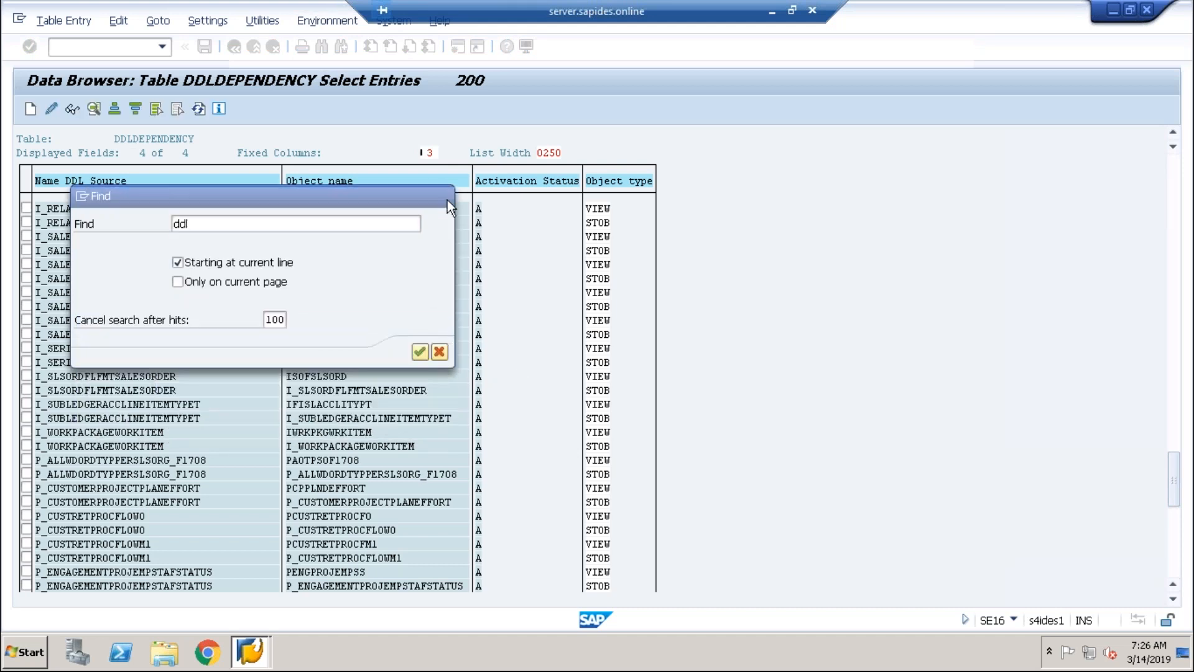
left_click(447, 199)
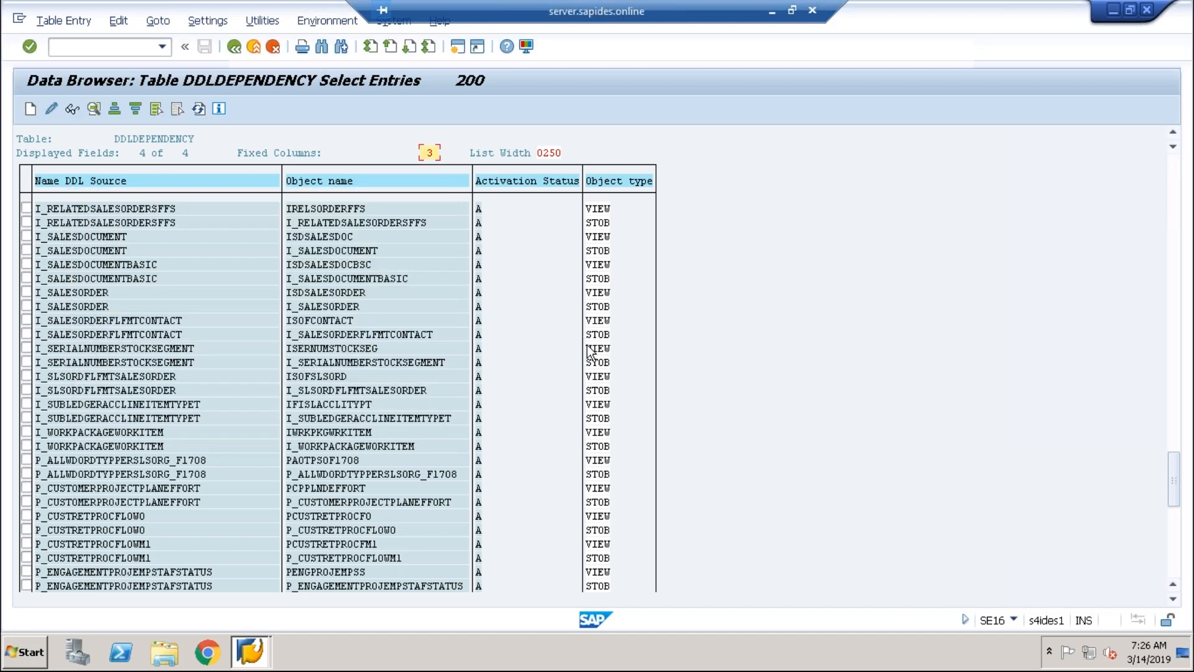
- Open transaction SE11 in a new session and clear the database table and view names
left_click(1178, 539)
left_click(350, 530)
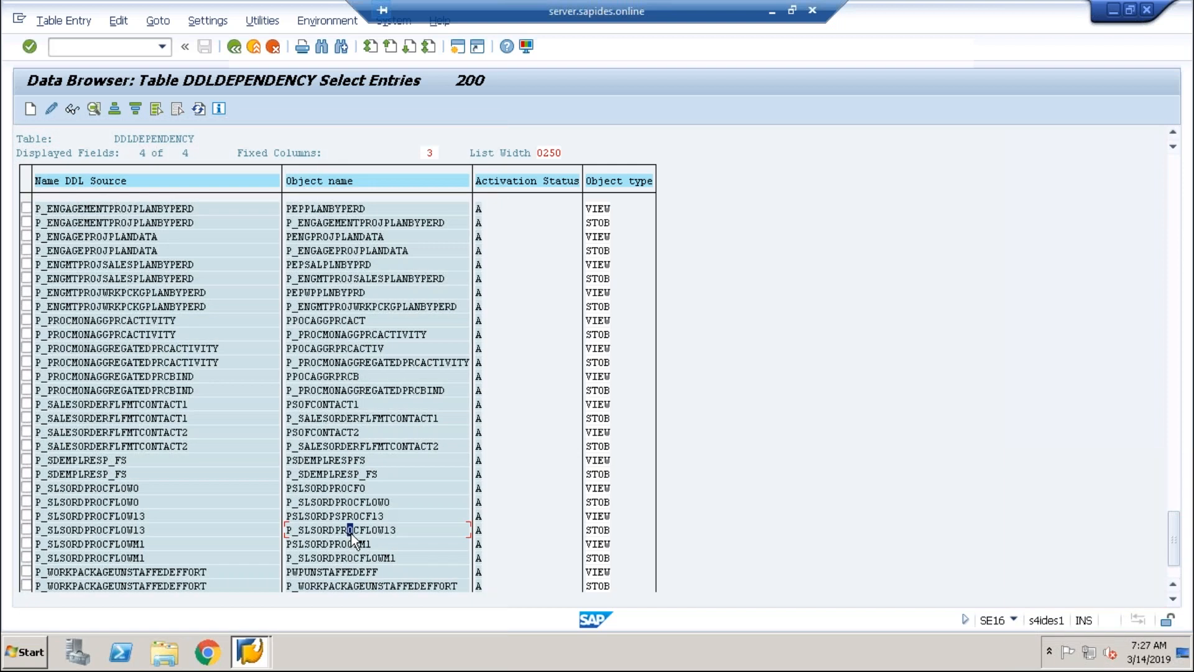
left_click(458, 47)
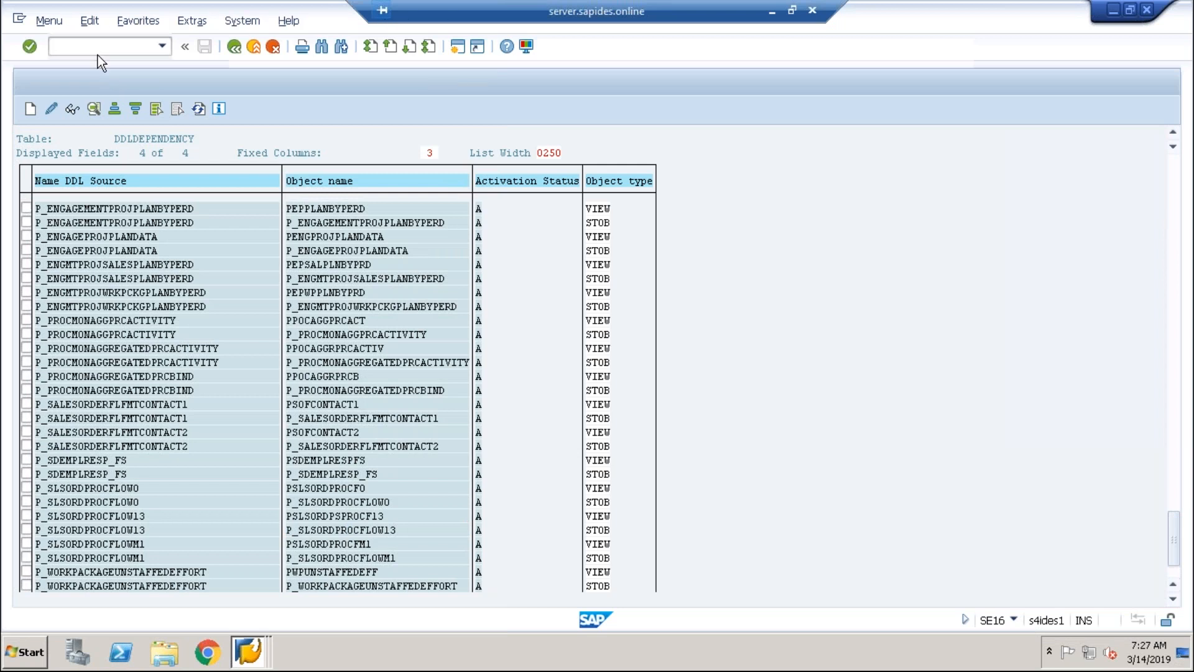
type("se11")
key("Return")
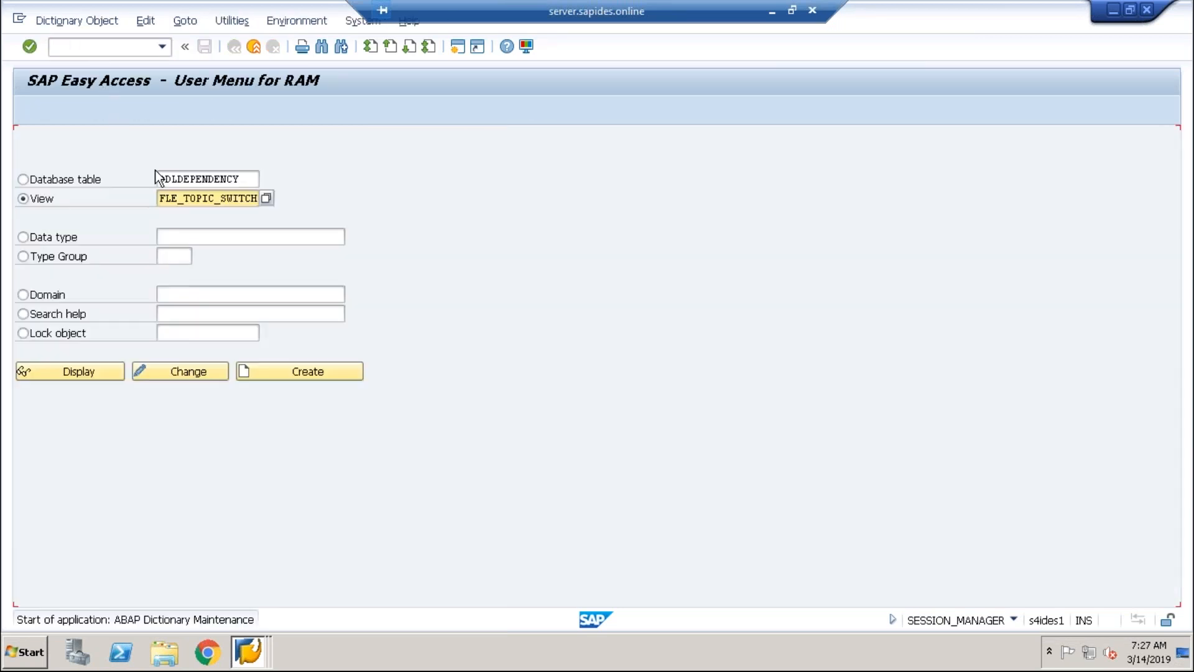
left_click_drag(244, 179, 101, 178)
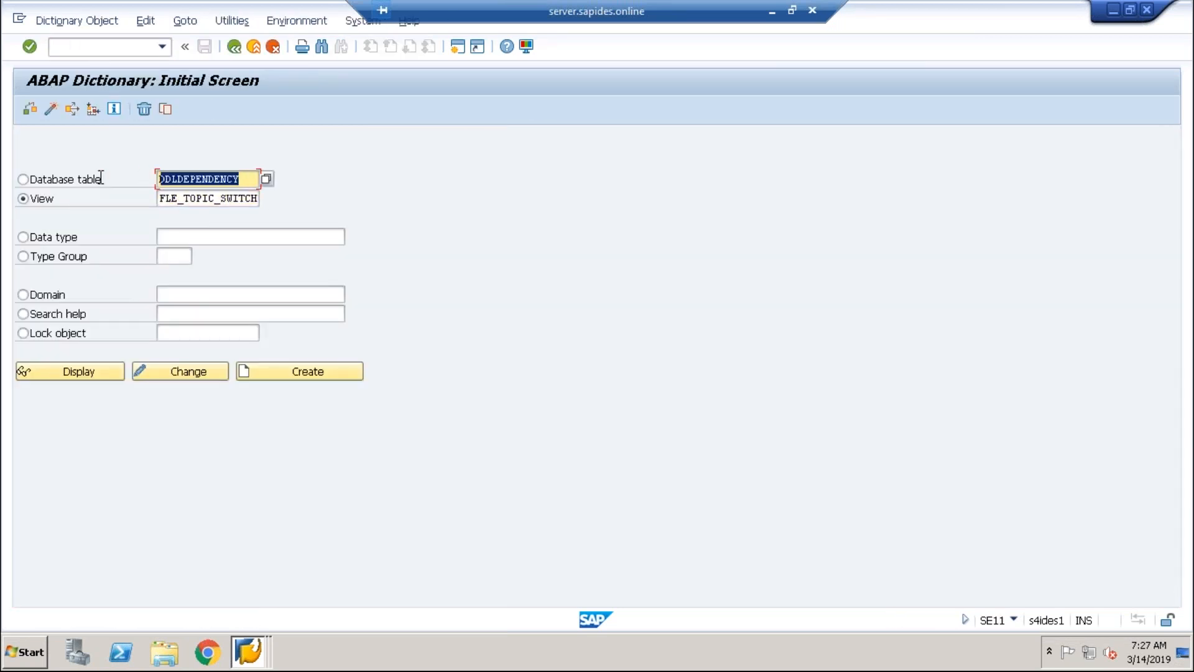
key("BackSpace")
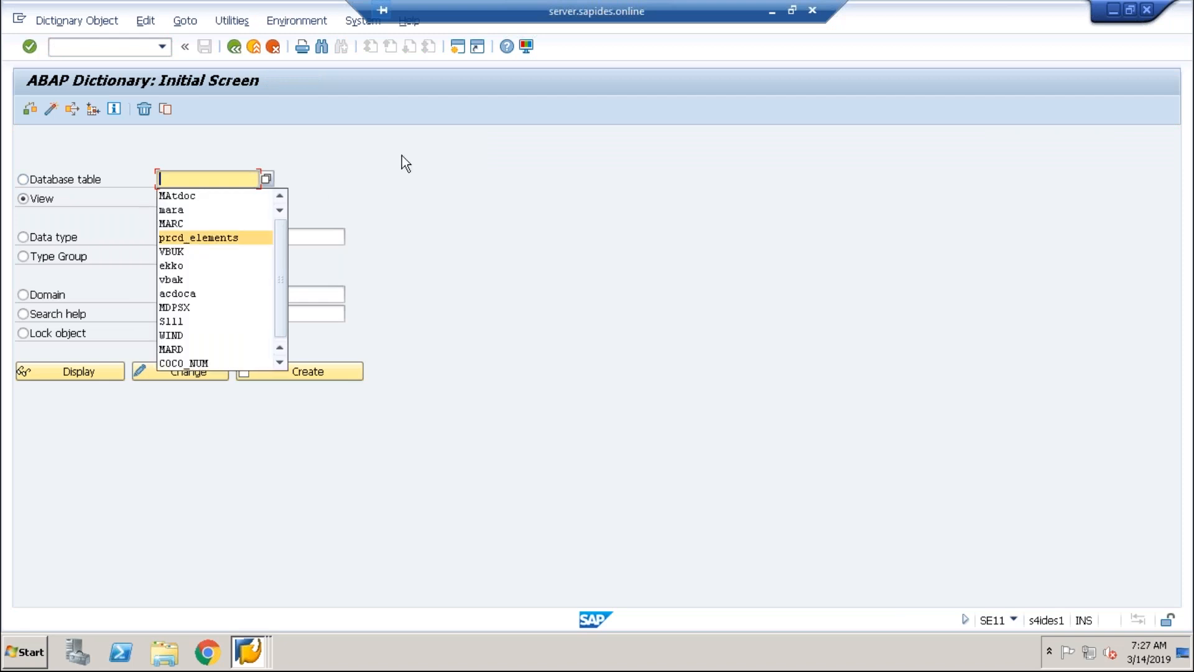
left_click(401, 155)
left_click_drag(162, 199, 367, 199)
key("BackSpace")
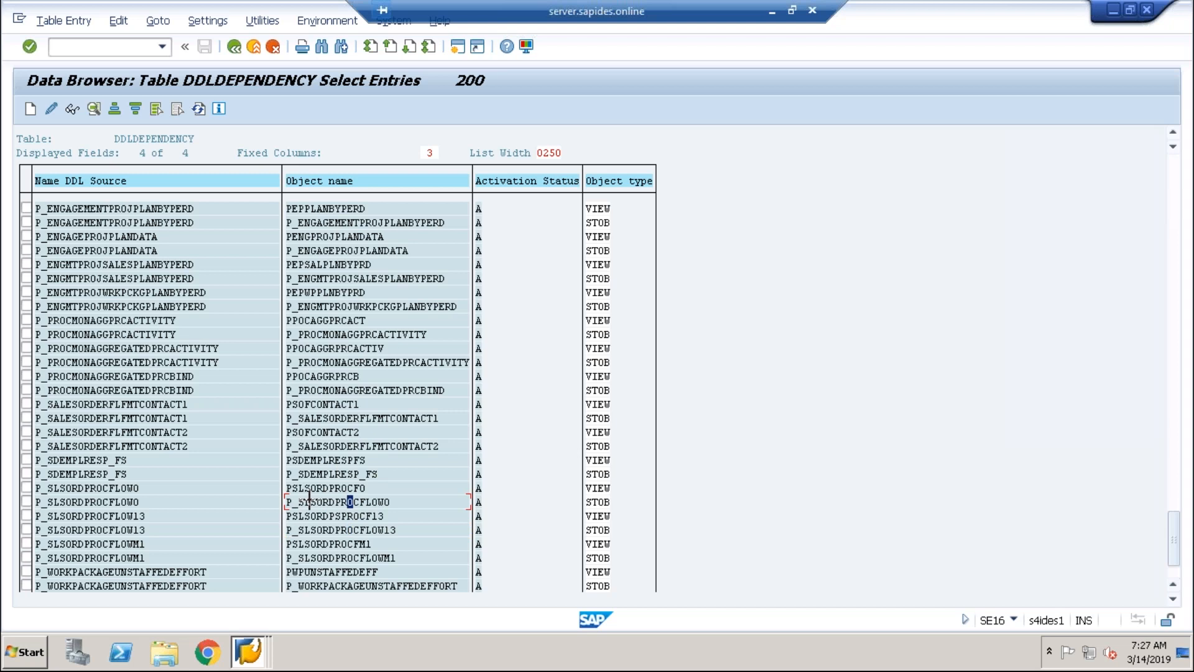
- Copy the object name P_SLSORDPROCFLOW from the DDLDEPENDENCY list into SE11 as the view name and try to display it
key("ctrl+y")
left_click_drag(327, 496, 434, 504)
key("ctrl+c")
key("alt+Tab")
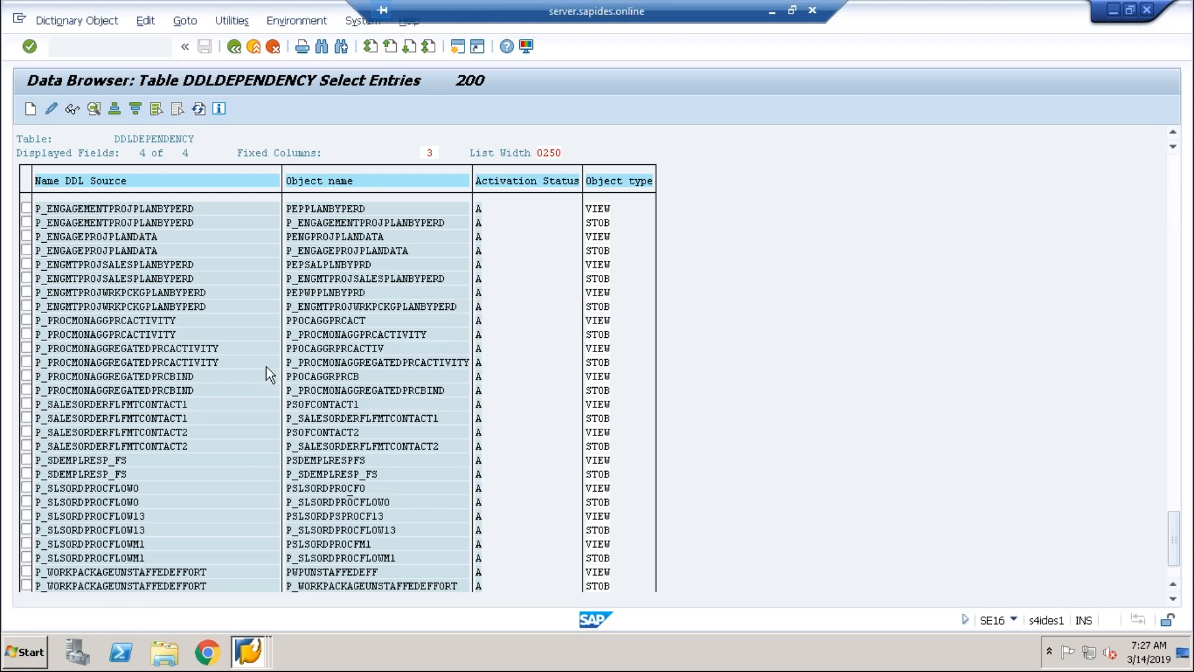
key("ctrl+v")
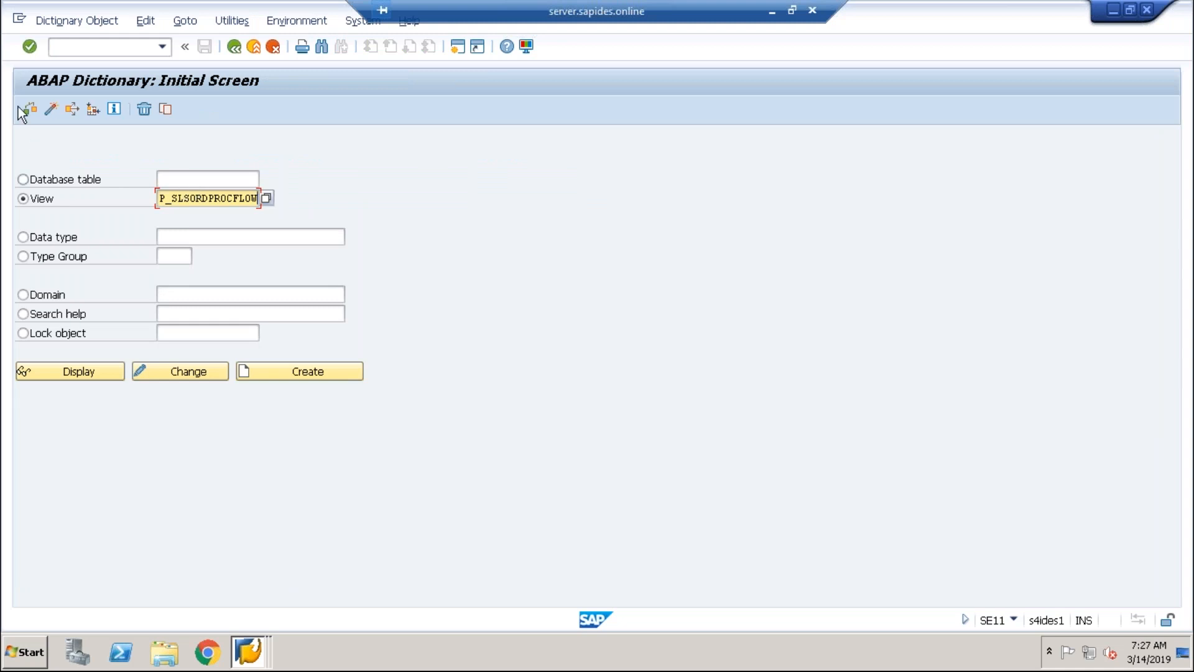
left_click(83, 372)
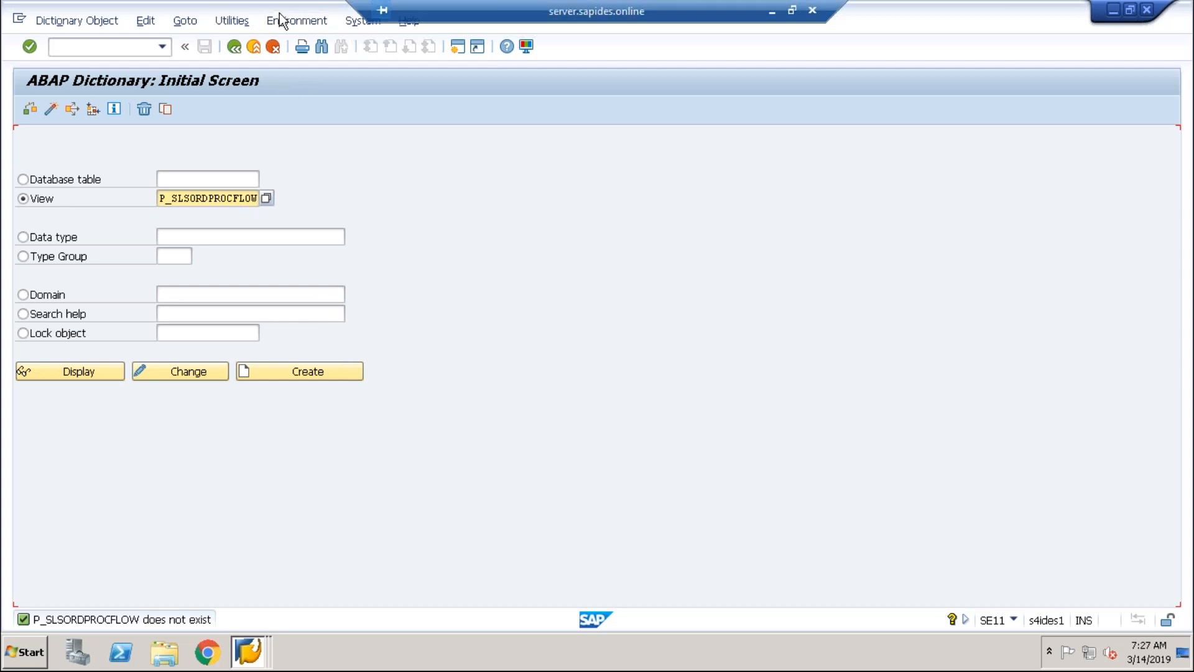
left_click(235, 46)
- Return to the DDLDEPENDENCY list and try to copy the object name PPOCAGGRPRCACTIV by block selection
key("alt+Tab")
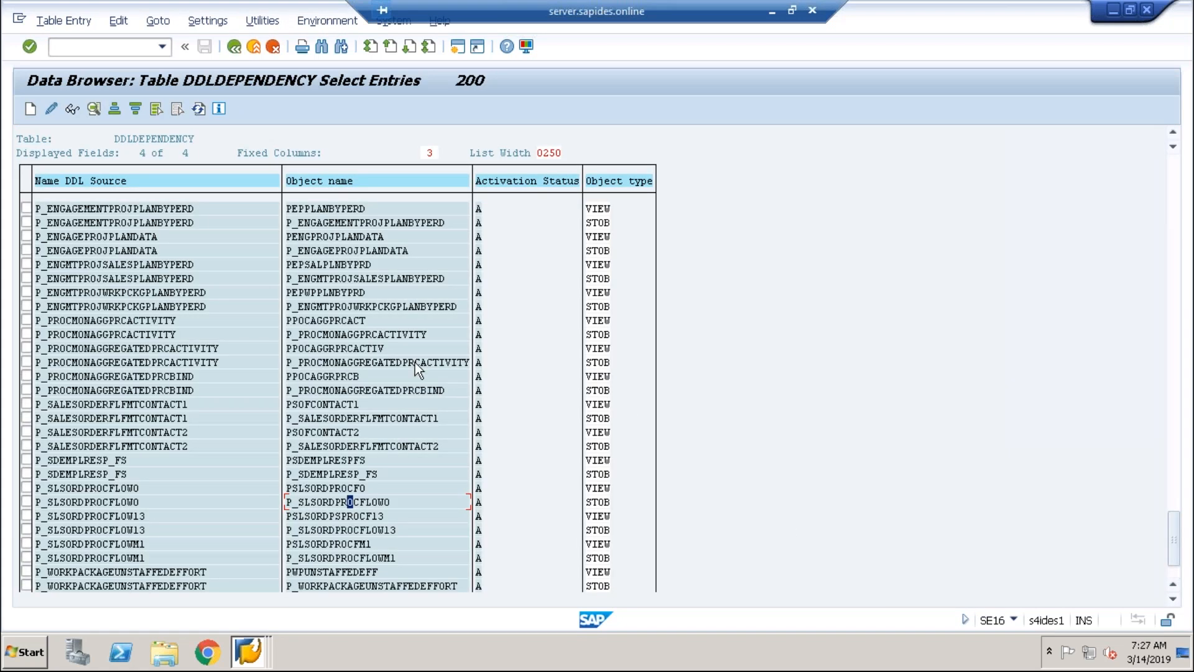
left_click(373, 352)
key("ctrl+y")
left_click_drag(284, 339, 387, 351)
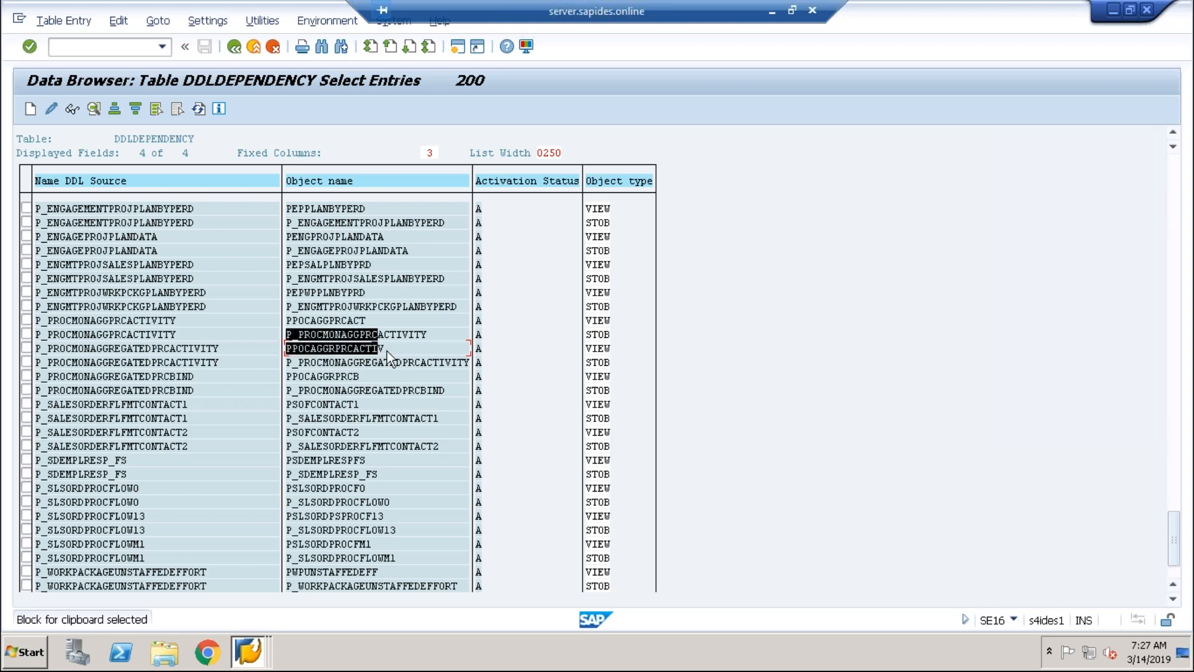
key("ctrl+c")
key("ctrl+f")
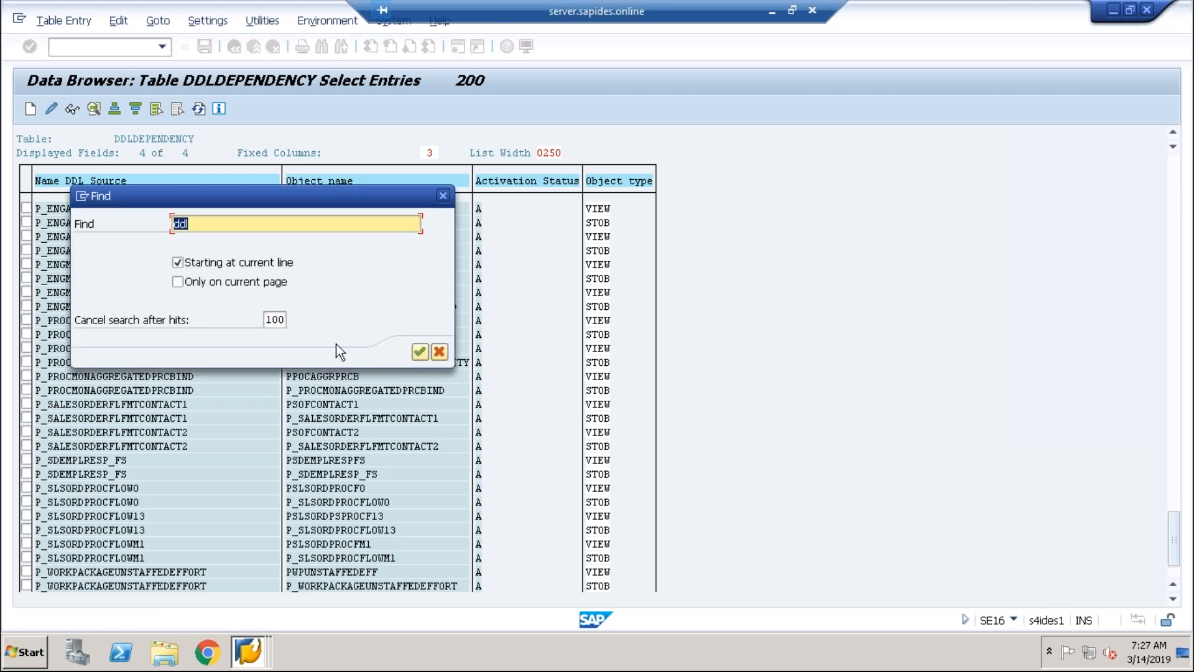
key("Escape")
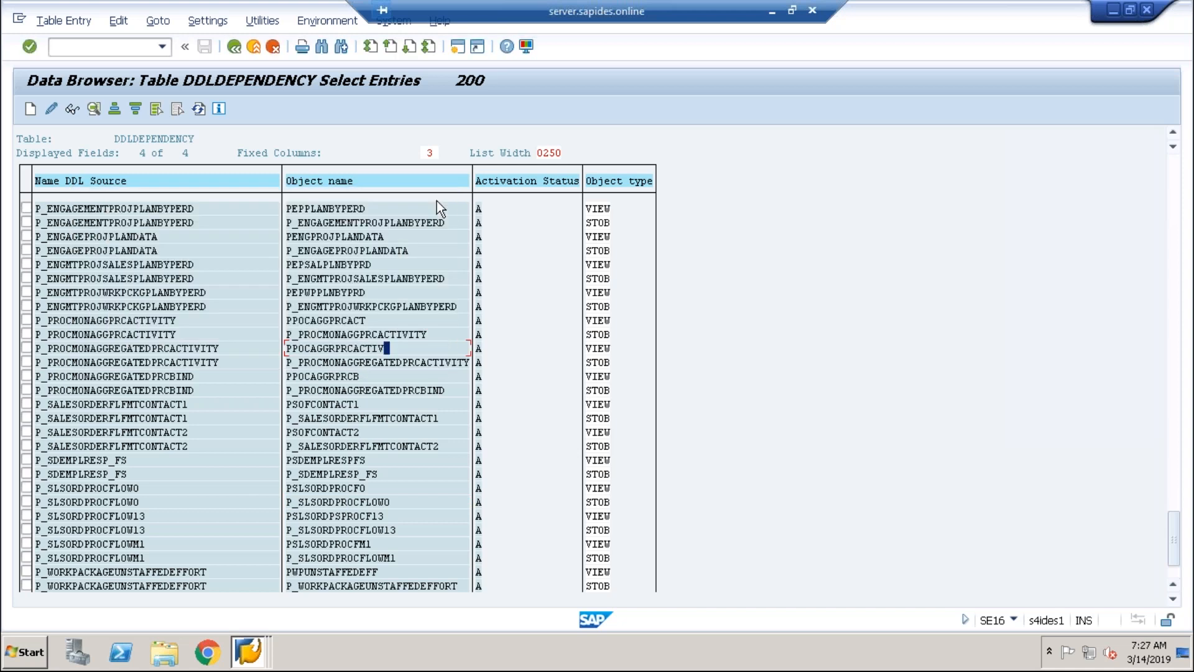
key("ctrl+y")
left_click_drag(279, 339, 402, 353)
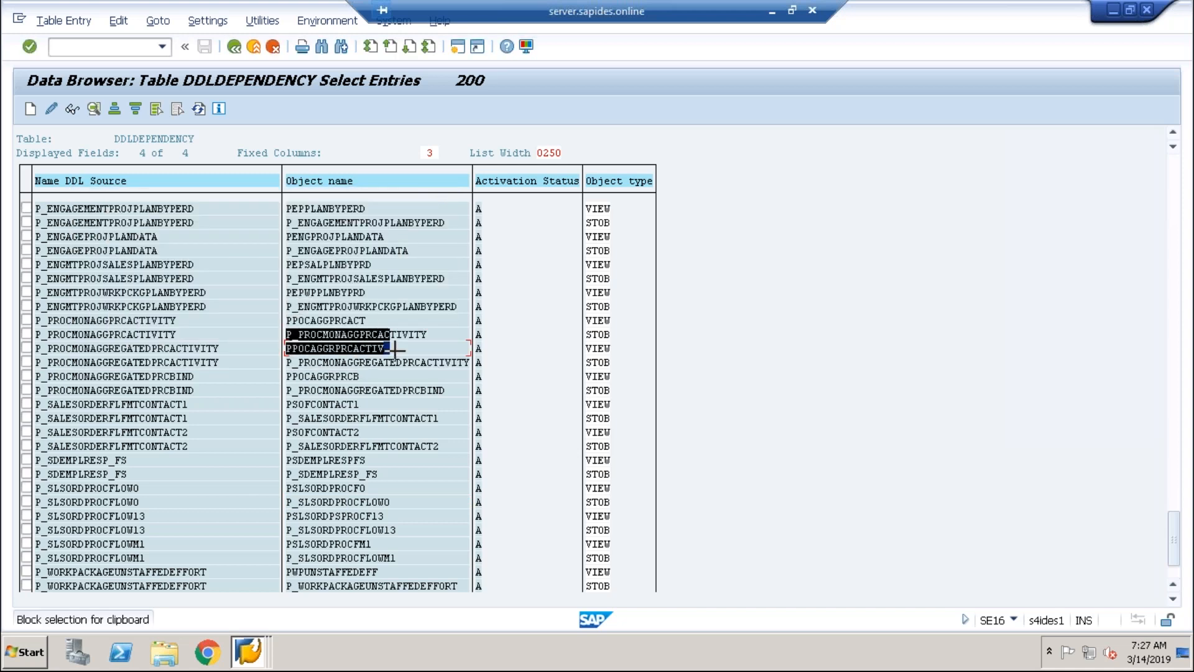
key("ctrl+c")
left_click(333, 349)
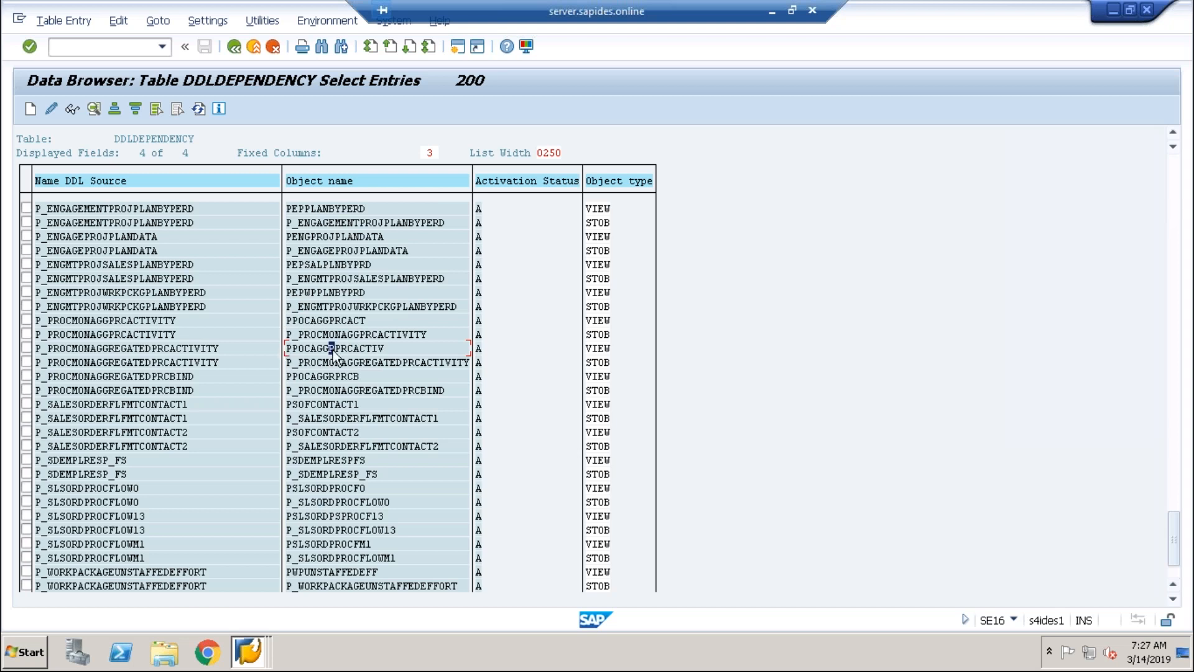
- Copy the object name PPOCAGGRPRCACTIV from the DDLDEPENDENCY list, replace the SE11 view name with it and display the view's definition
key("ctrl+y")
left_click_drag(286, 346, 404, 350)
key("ctrl+c")
key("ctrl+n")
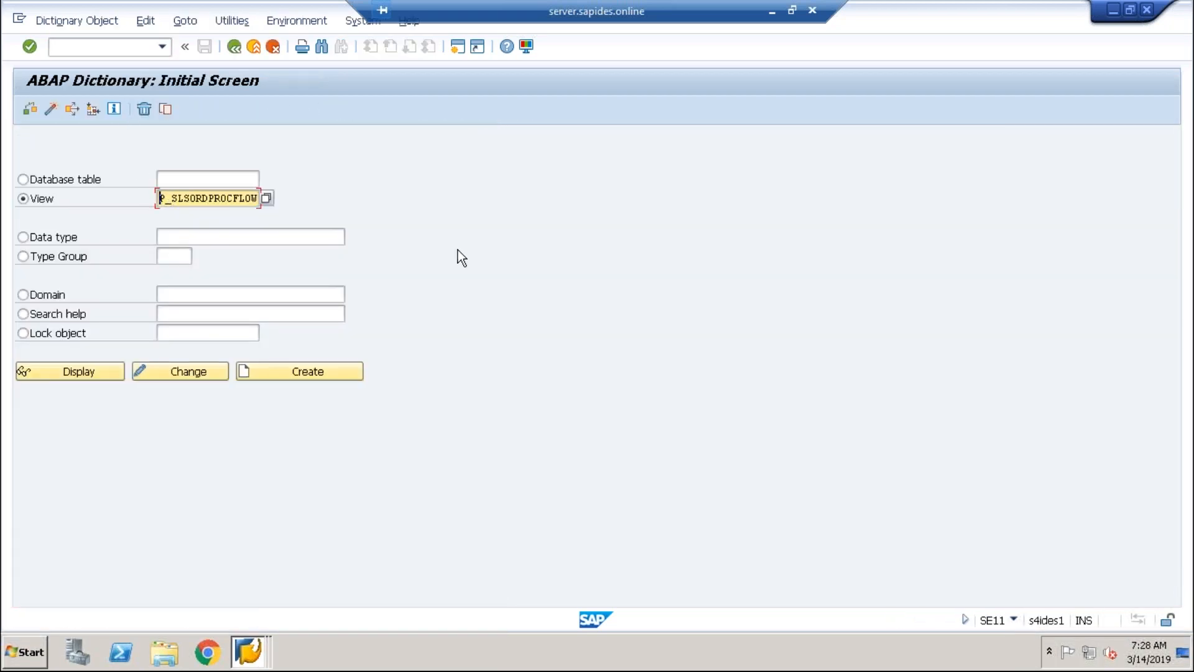
double_click(253, 202)
left_click(253, 201)
key("BackSpace")
key("BackSpace")
key("BackSpace")
key("BackSpace")
key("BackSpace")
key("BackSpace")
key("BackSpace")
key("BackSpace")
key("BackSpace")
key("BackSpace")
key("BackSpace")
key("BackSpace")
key("BackSpace")
key("BackSpace")
key("BackSpace")
key("BackSpace")
key("ctrl+v")
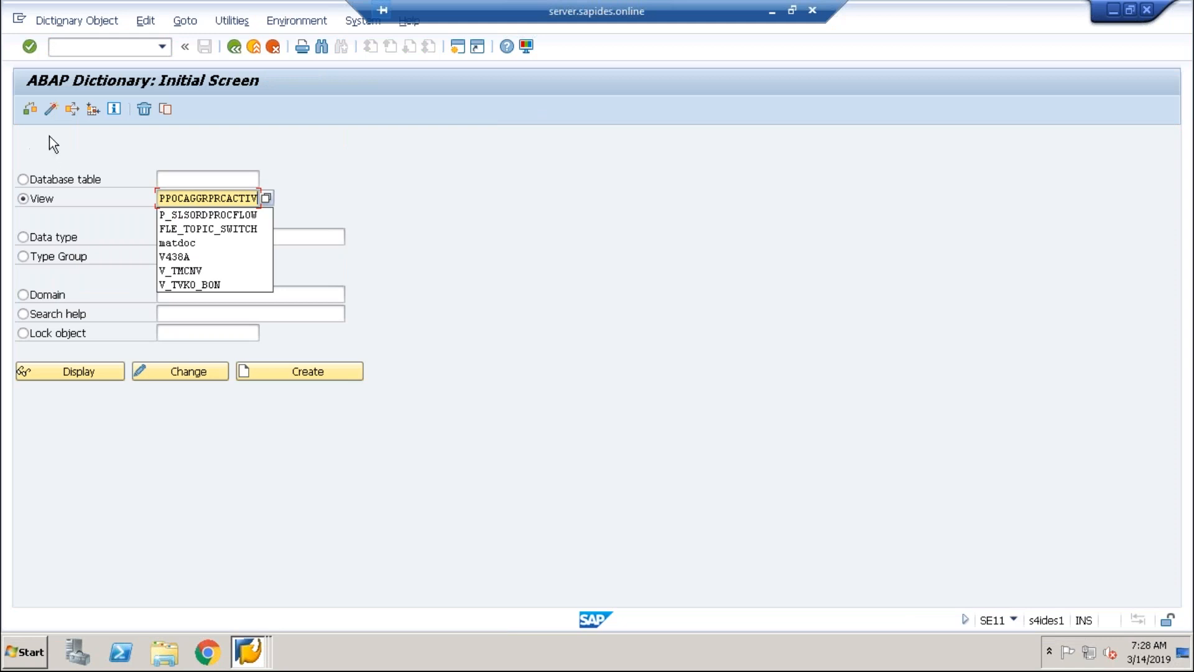
left_click(50, 137)
left_click(72, 367)
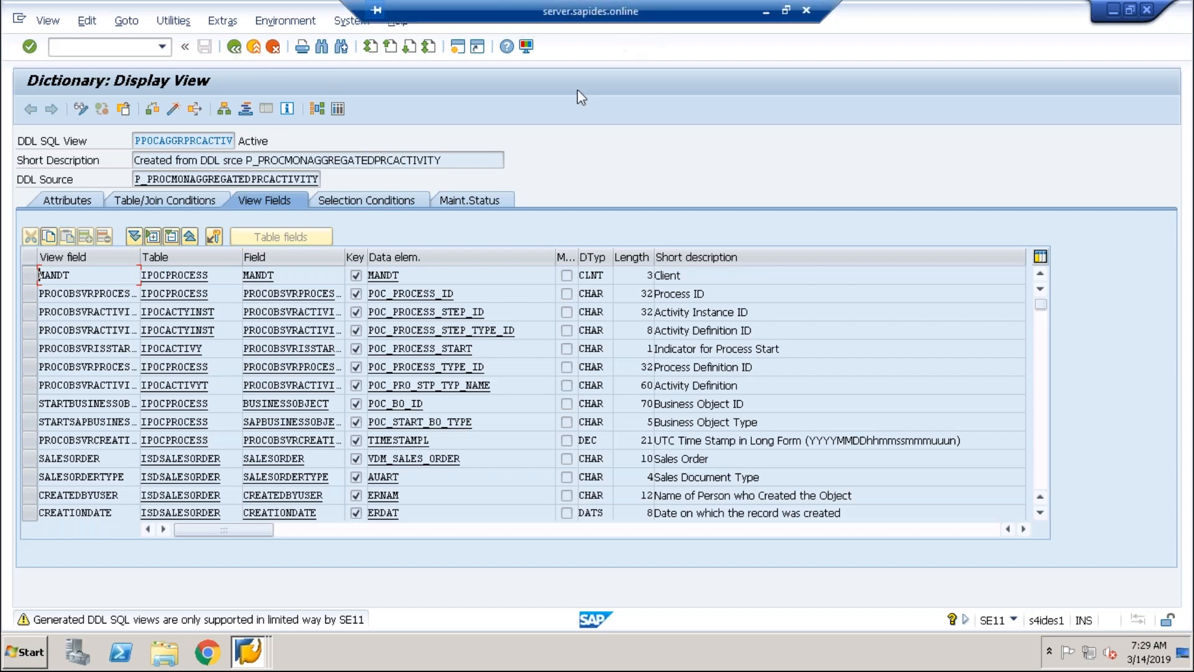
- Minimize the remote desktop session and start the PowerPoint slide show from blank slide 9
left_click_drag(577, 90, 418, 237)
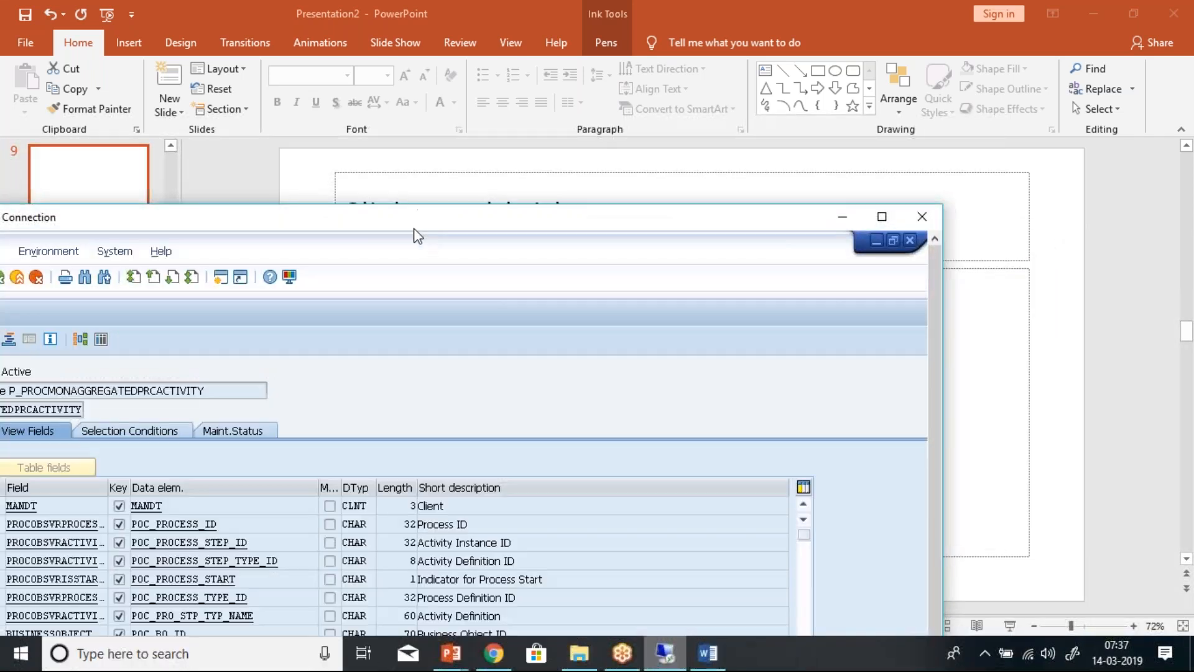
left_click(843, 217)
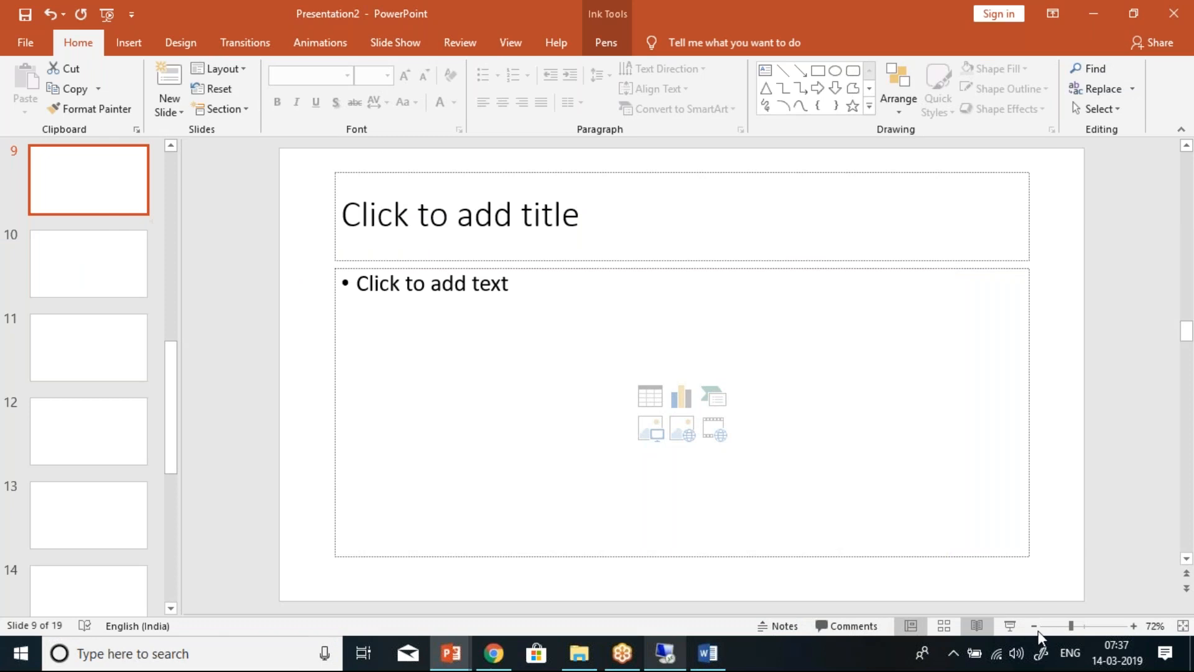
left_click(1012, 628)
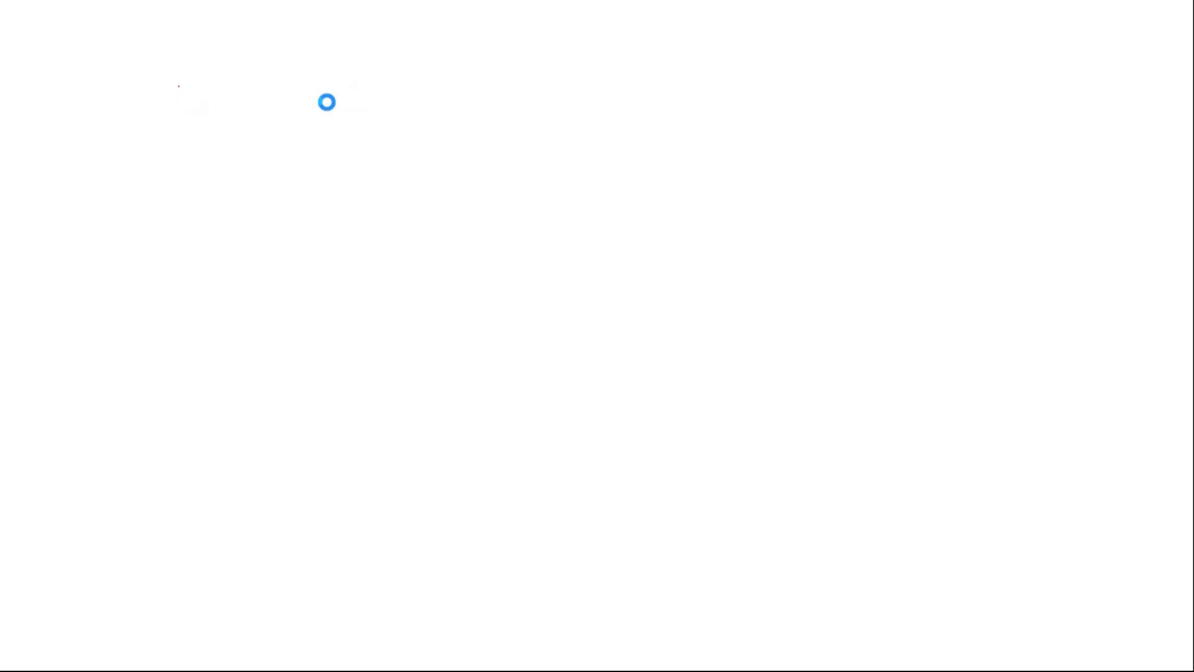
- Draw a few red ink strokes in the upper part of the blank slide and end the slide show
left_click_drag(326, 102, 351, 85)
left_click_drag(145, 89, 352, 108)
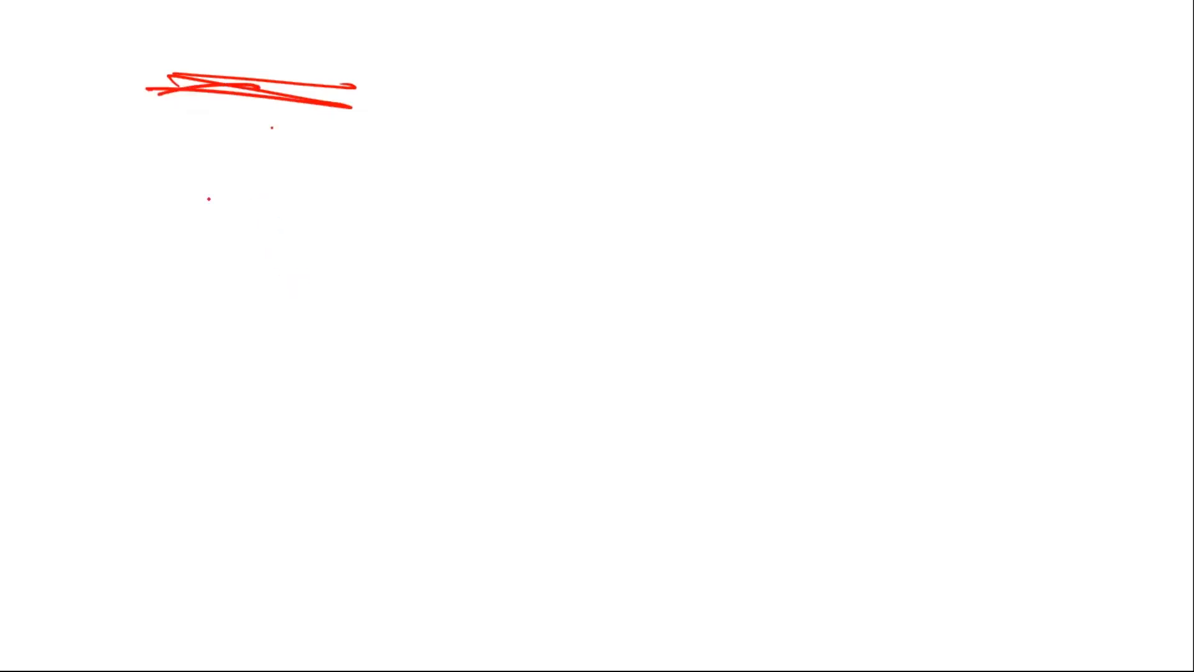
key("Escape")
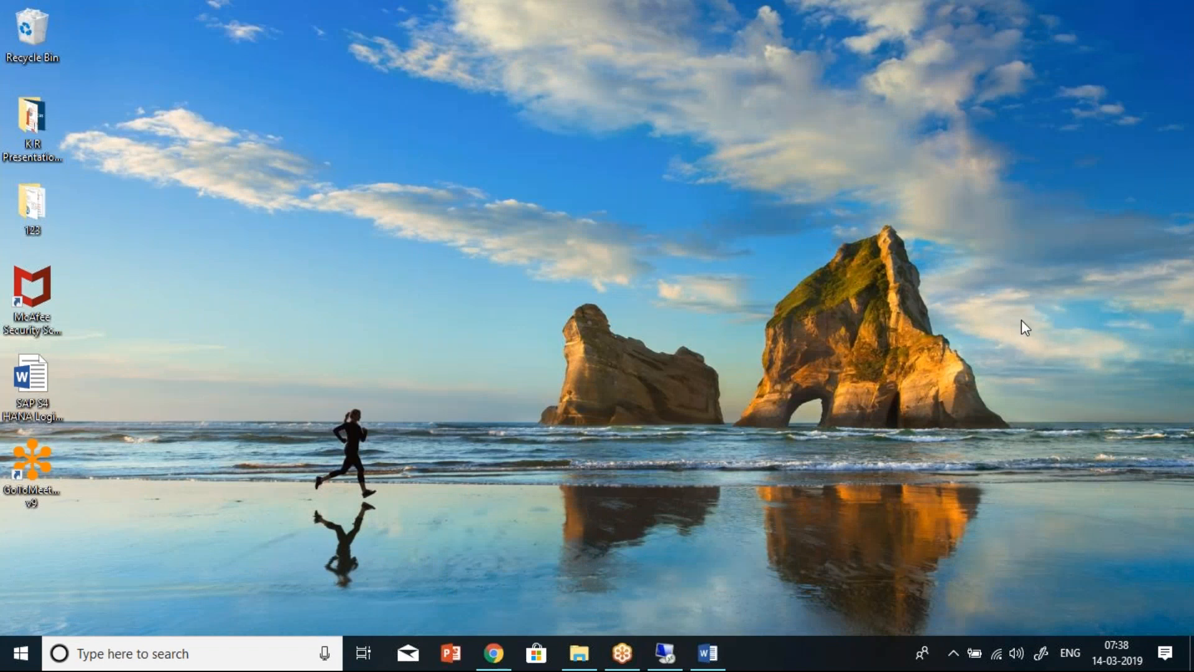
- Switch to PowerPoint by launching it and minimizing the remote desktop session
left_click(450, 663)
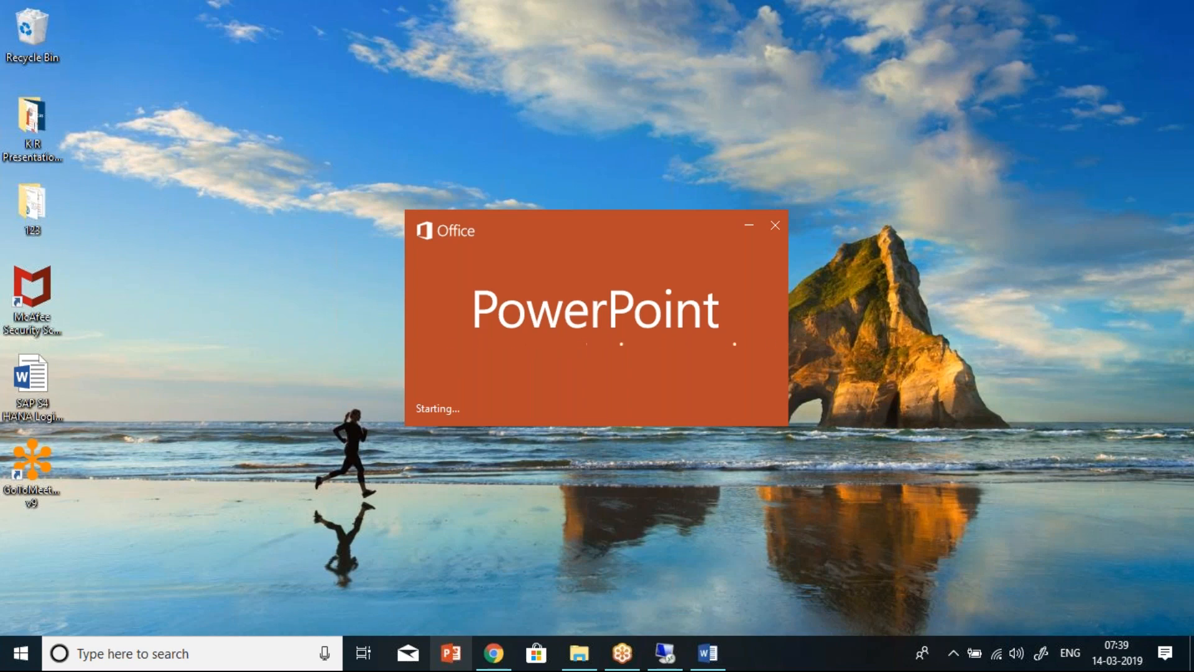
left_click(676, 643)
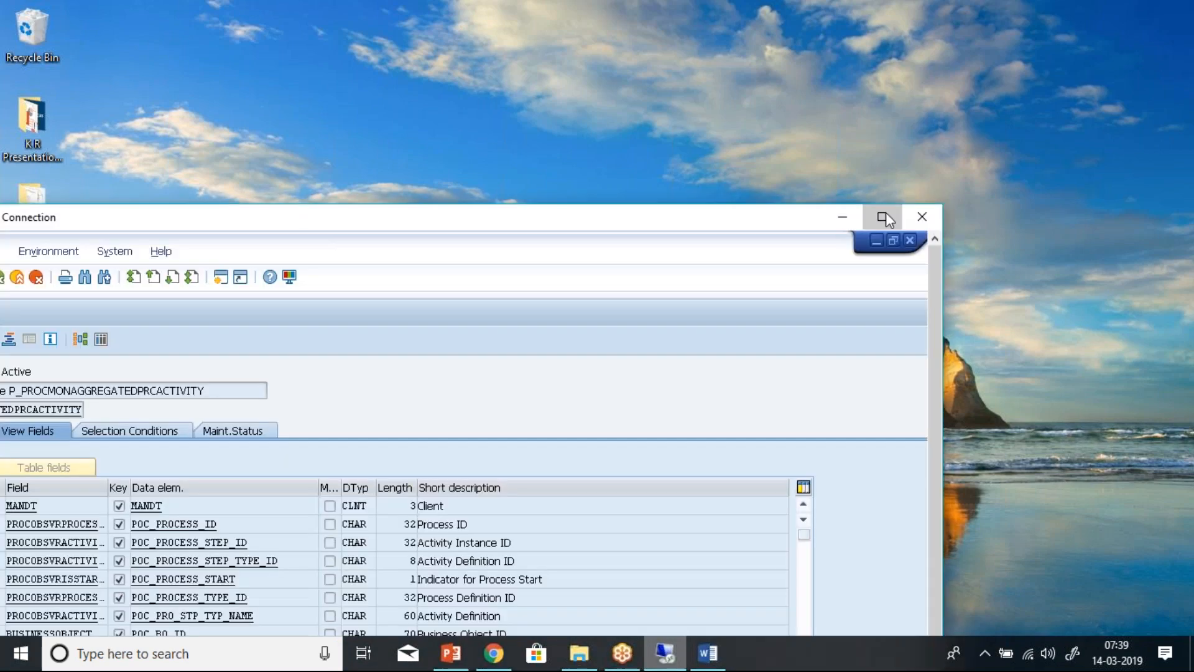
left_click(884, 217)
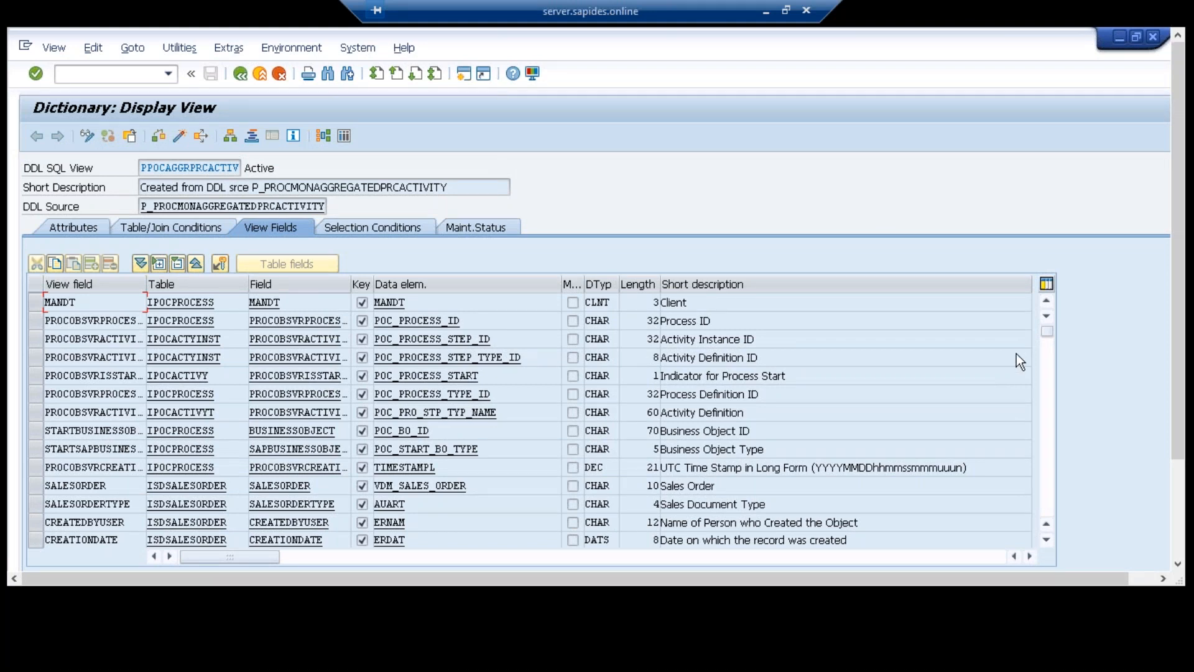
double_click(716, 11)
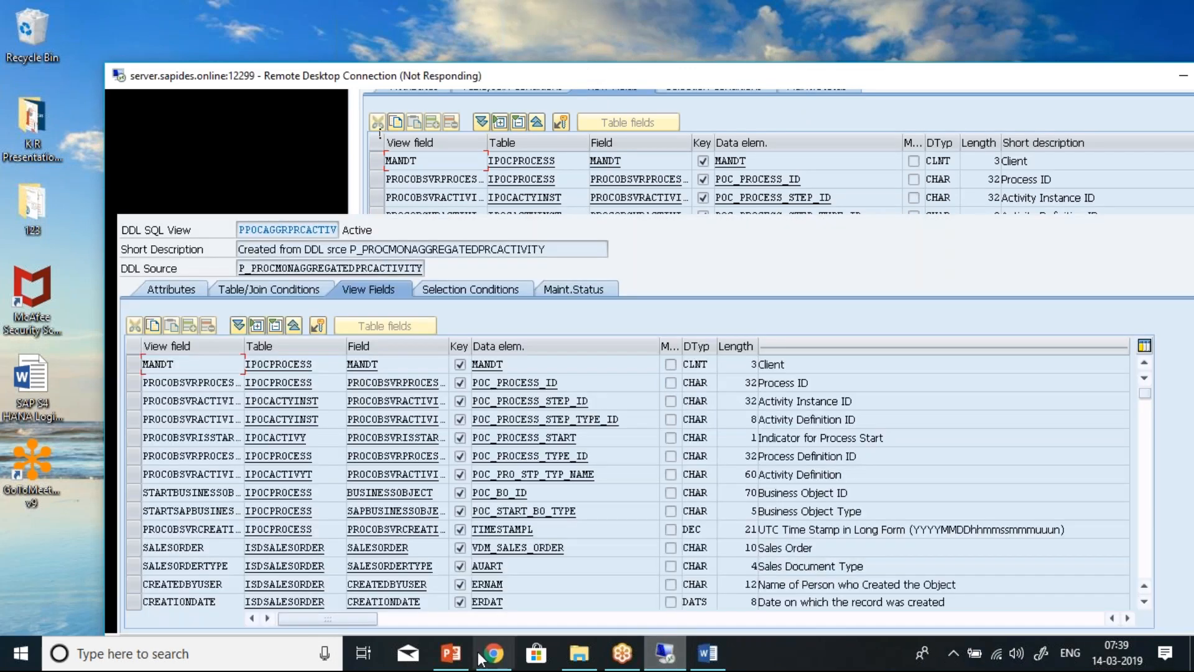
left_click(452, 652)
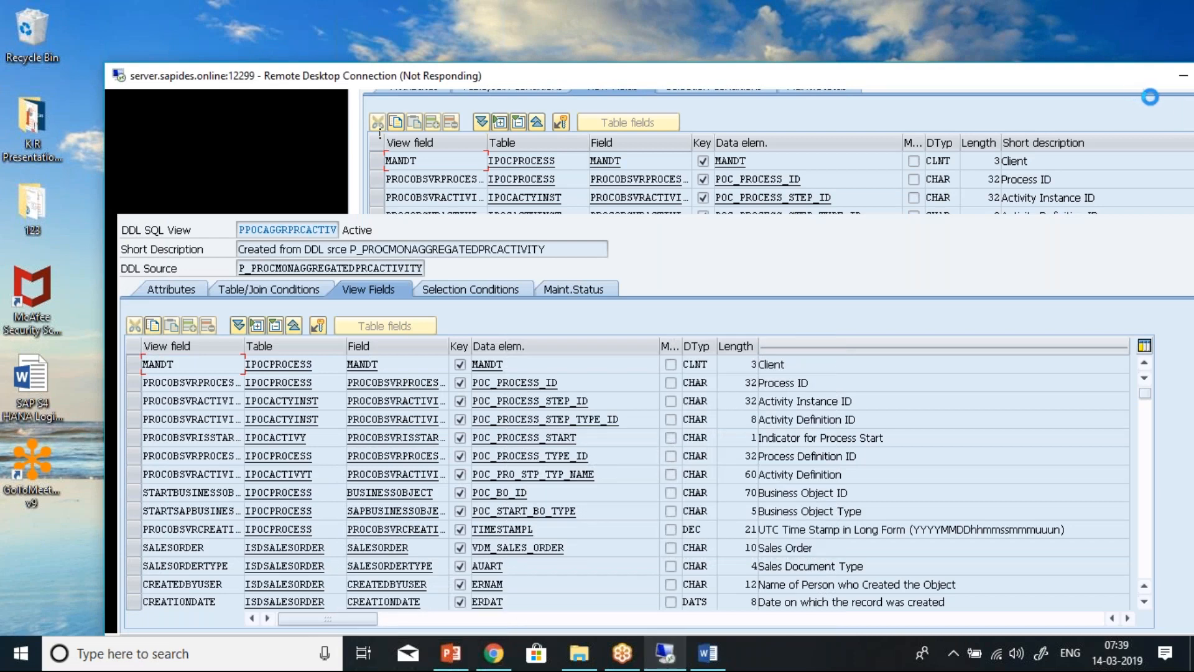
left_click(1181, 77)
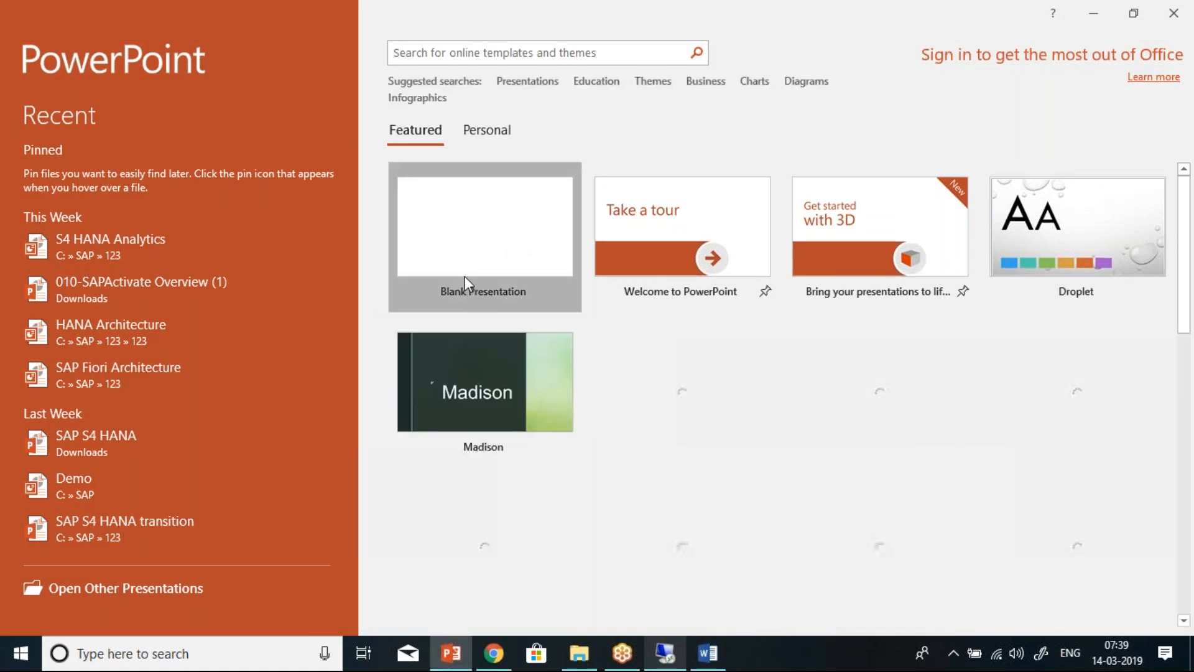
- Create a blank presentation, start its slide show and choose to wait for the program to respond
left_click(470, 232)
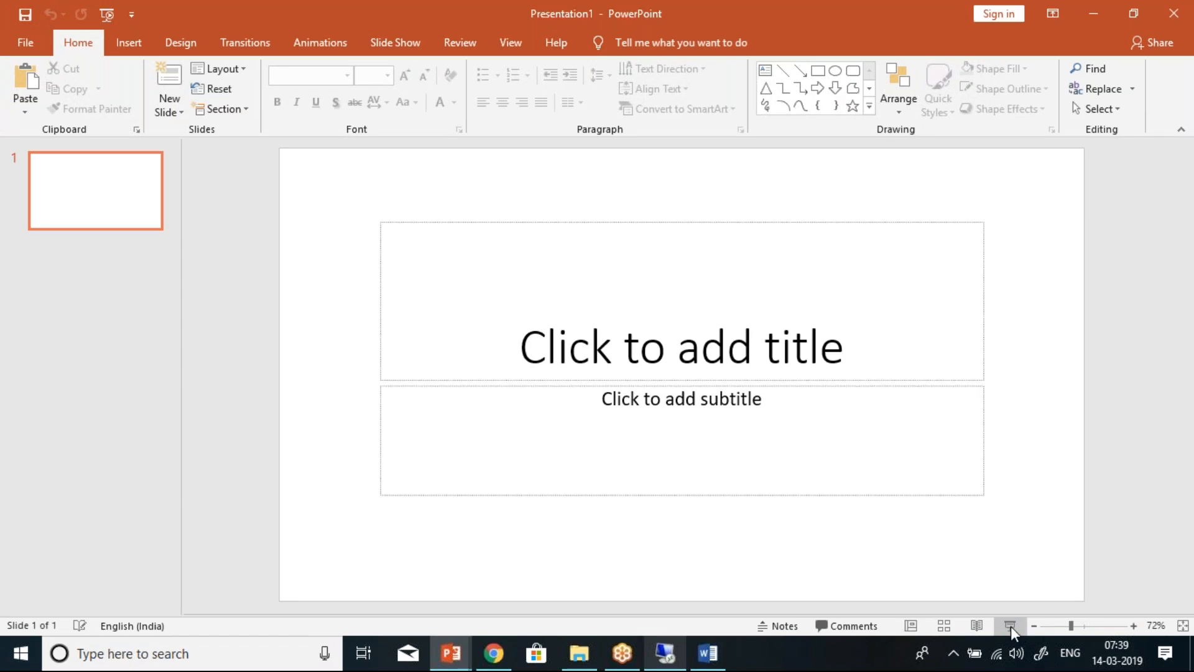
left_click(1011, 626)
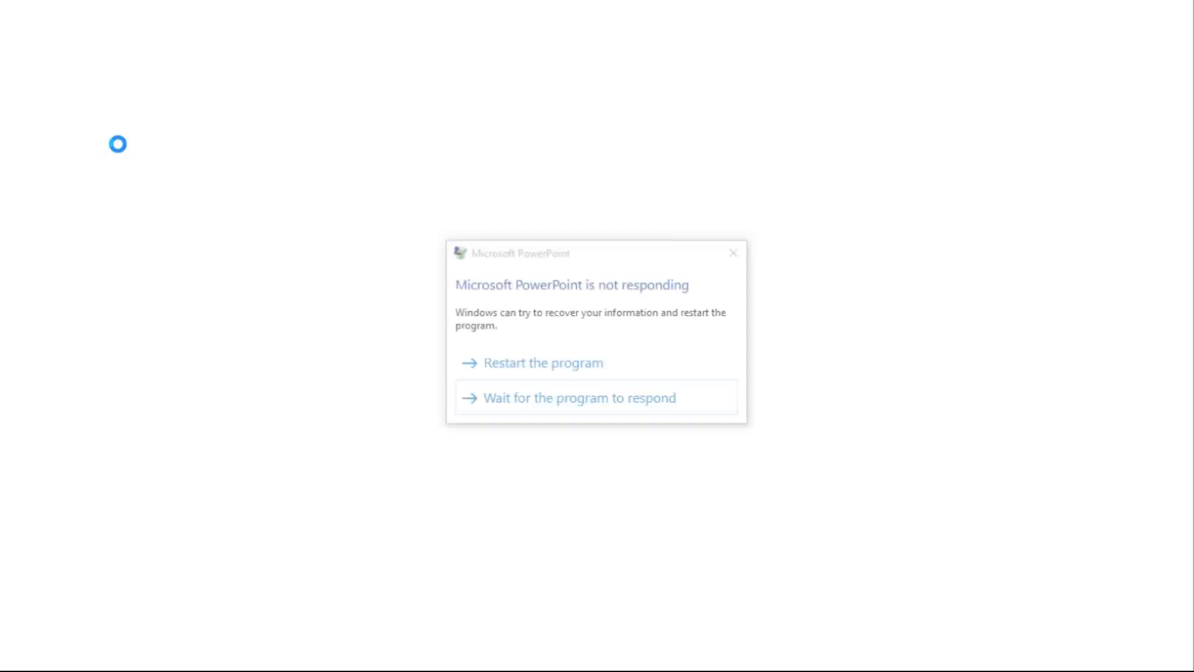
left_click(536, 406)
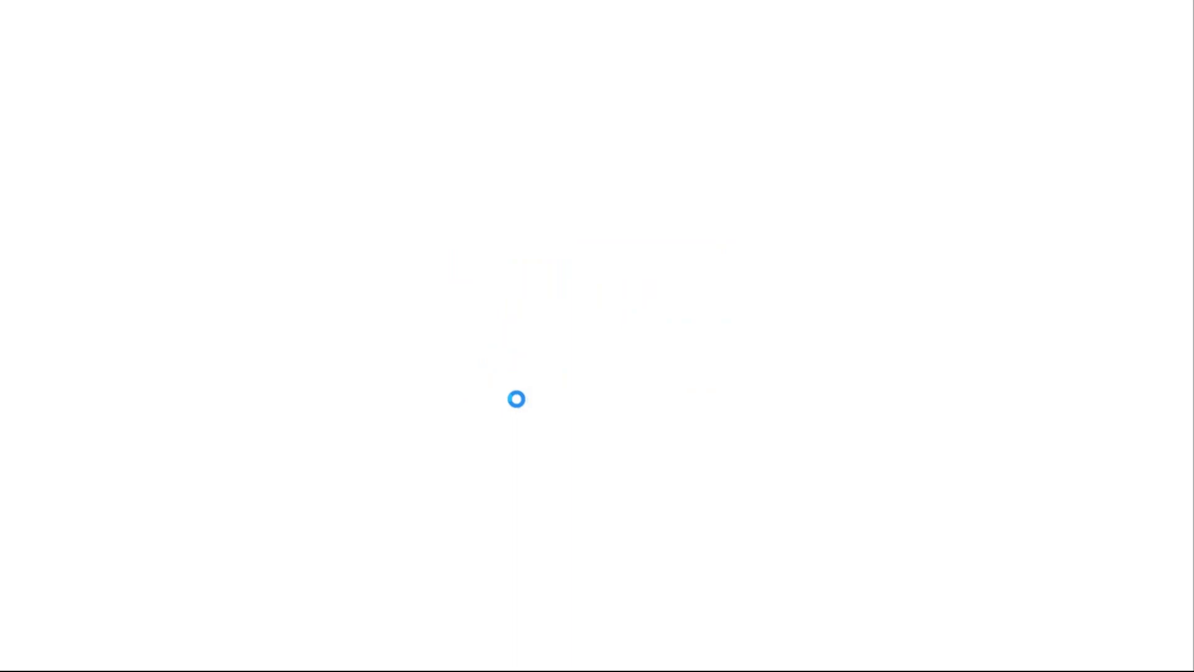
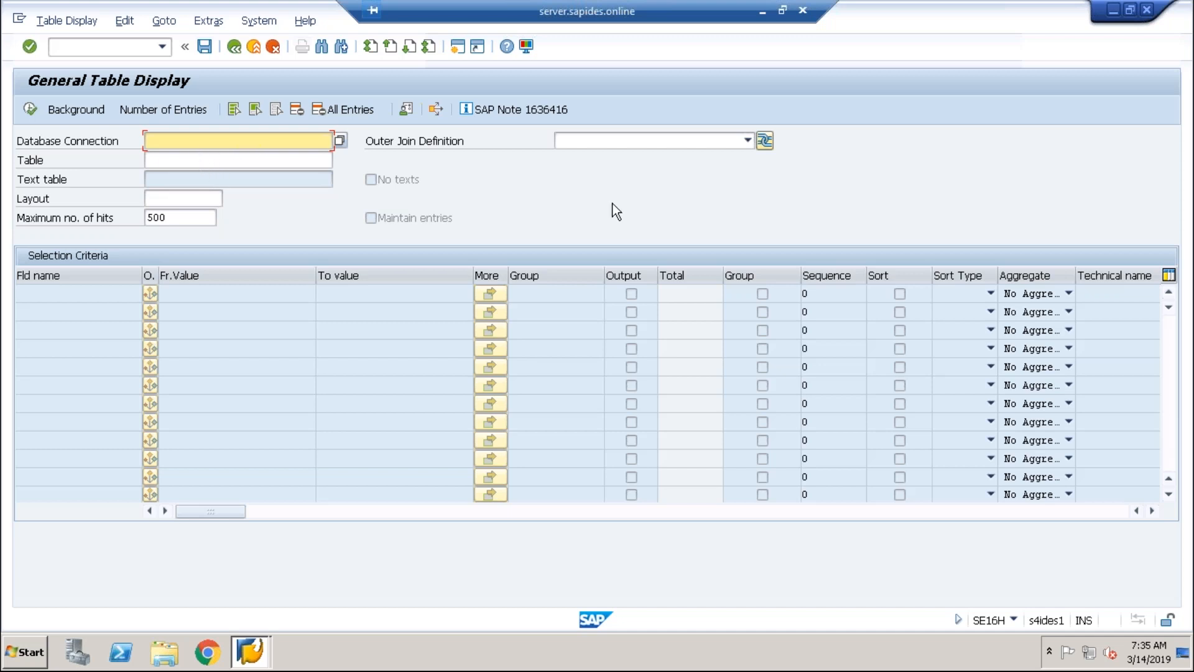
- In the SE16H General Table Display, set the database connection to HANASEARCH from its value list
left_click(747, 140)
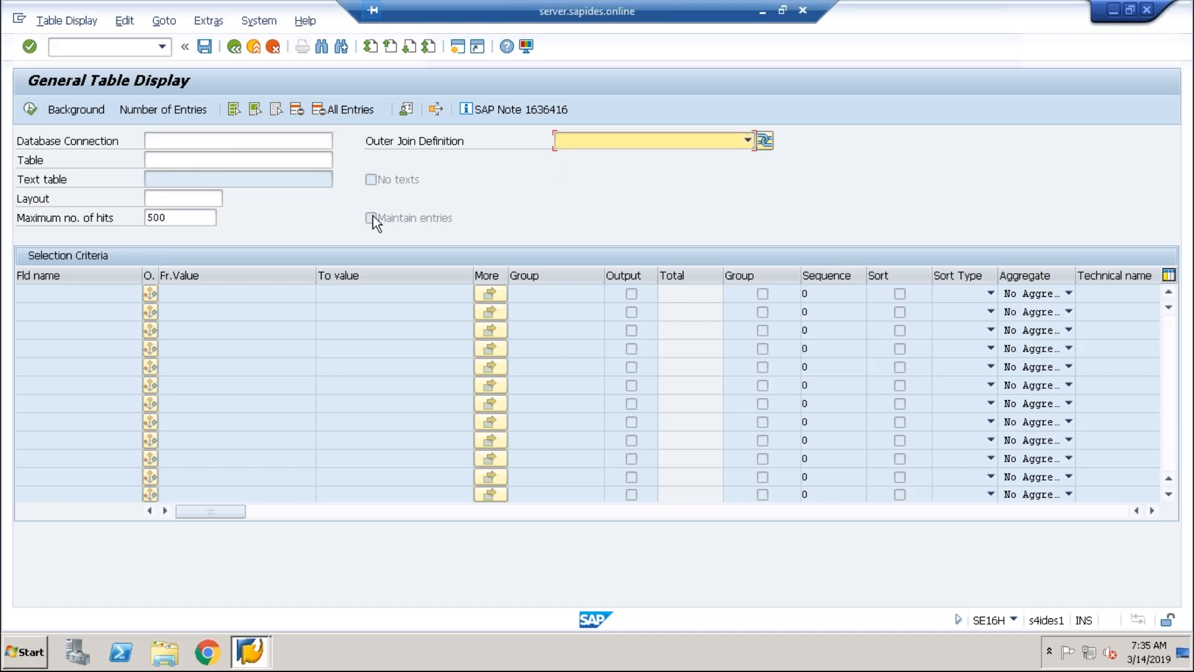
left_click(177, 159)
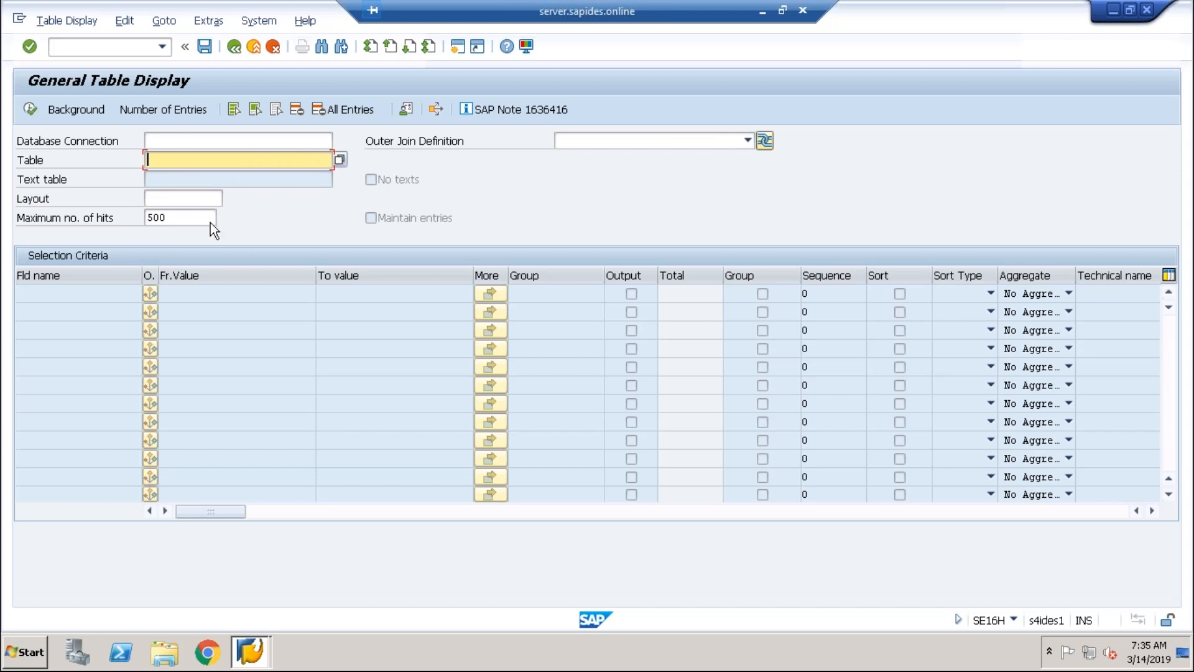
left_click(183, 140)
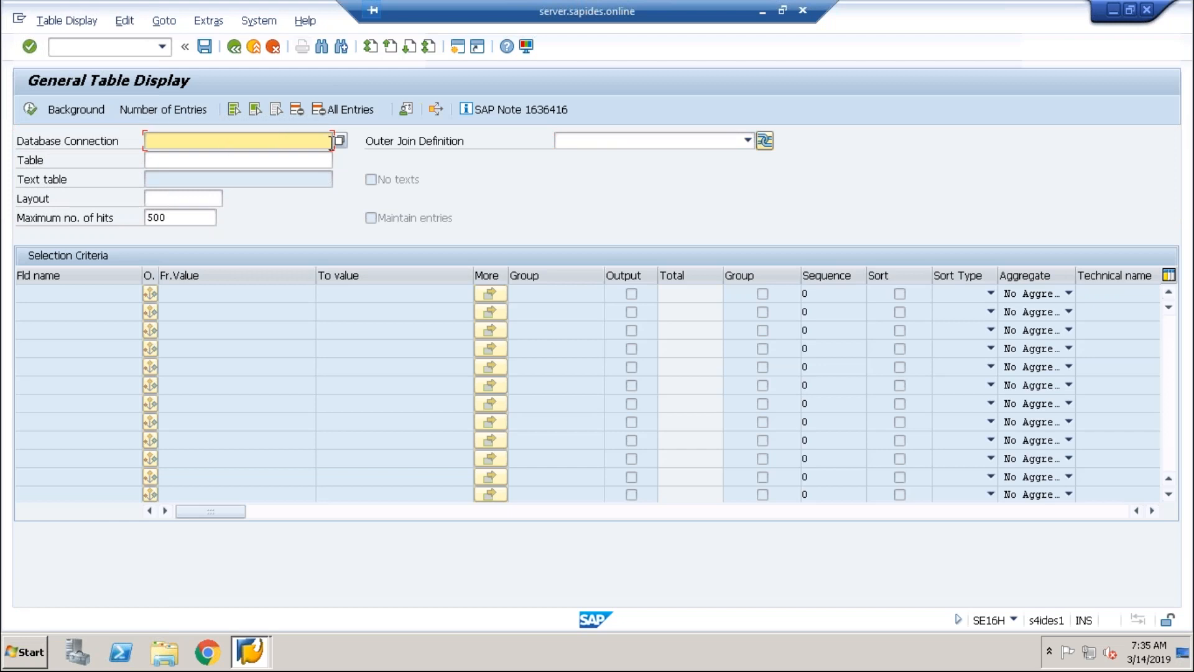
left_click(342, 140)
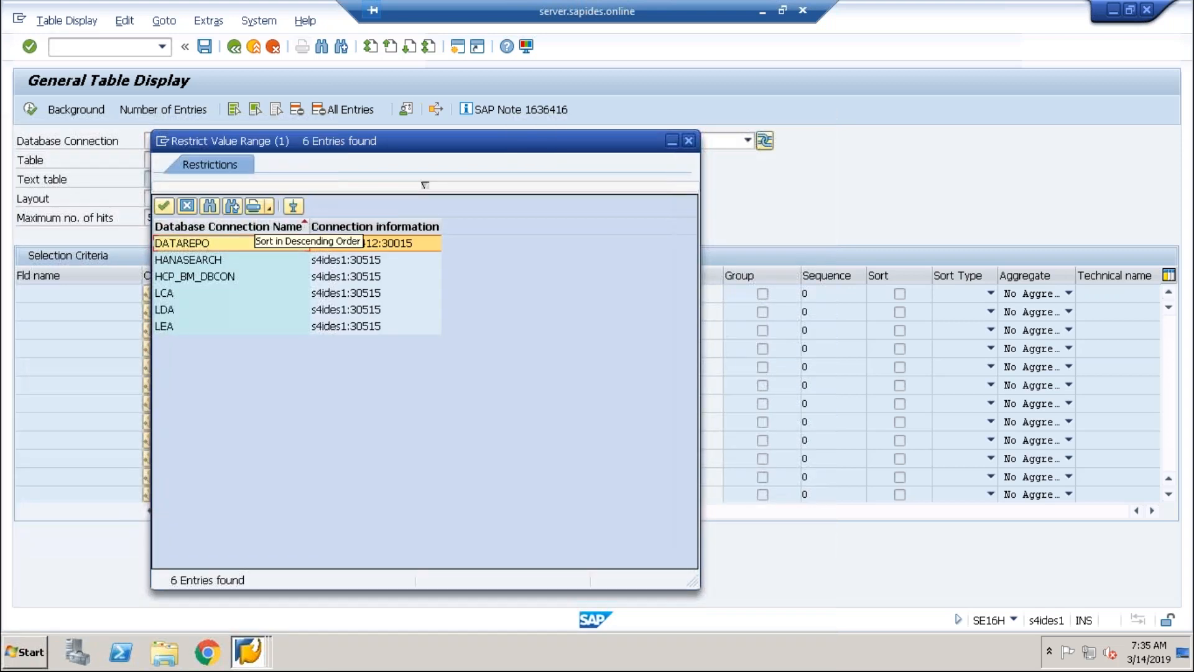
double_click(208, 260)
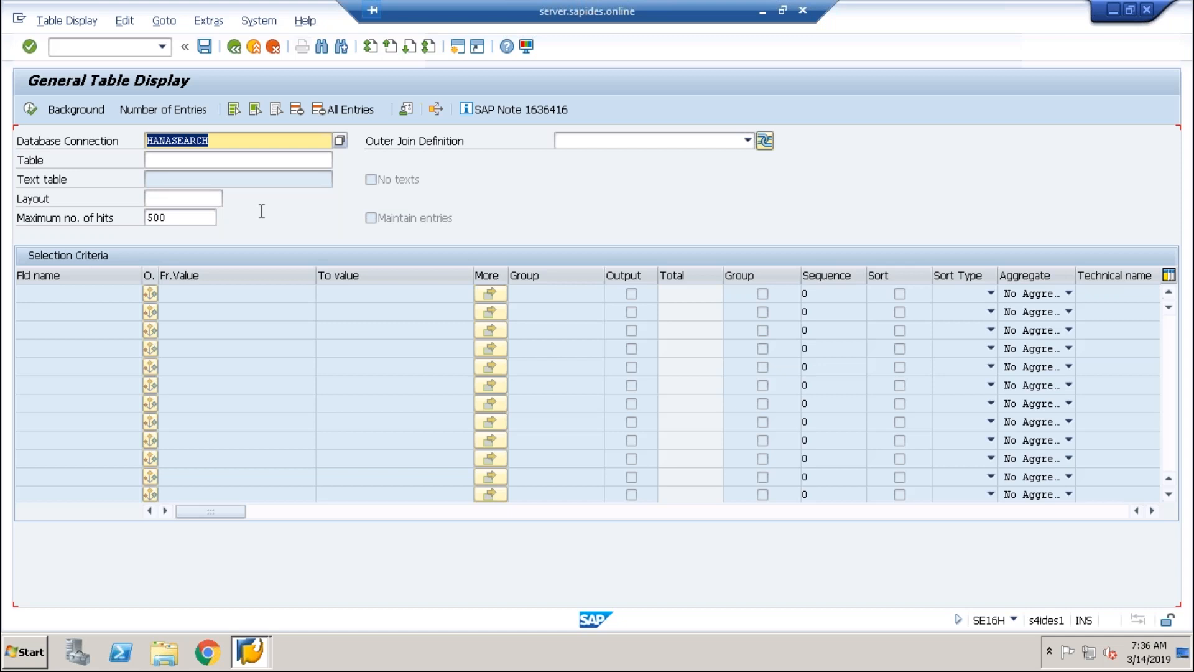
- Try to load table KNA1 through the HANASEARCH database connection
left_click(600, 141)
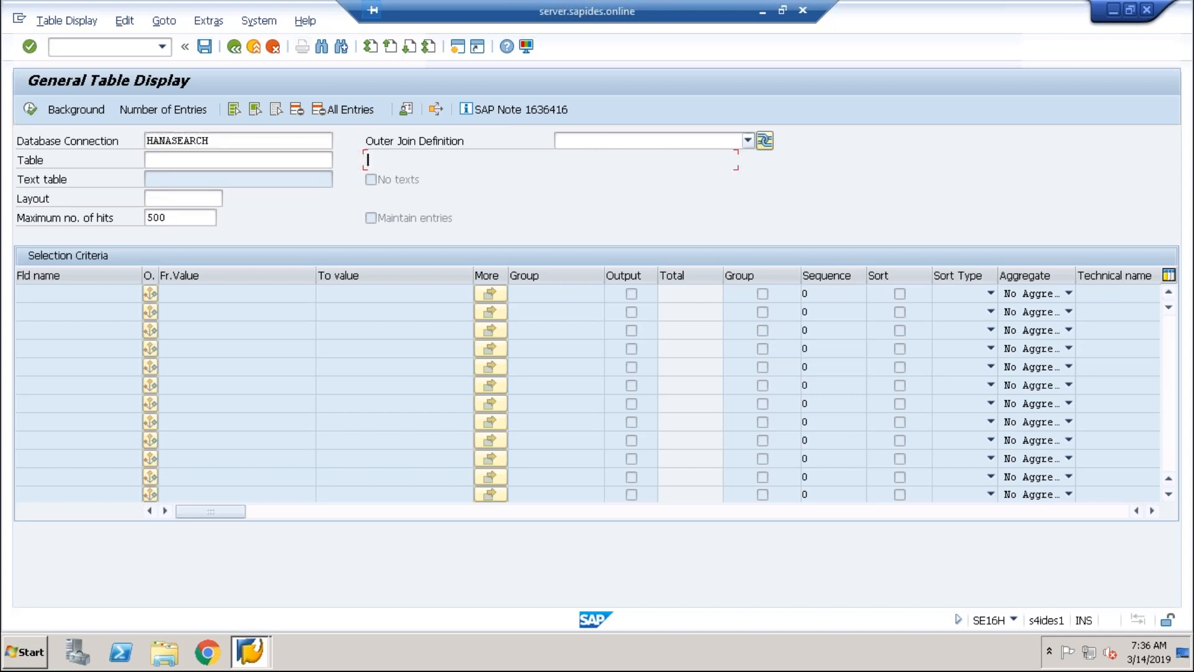
left_click(600, 141)
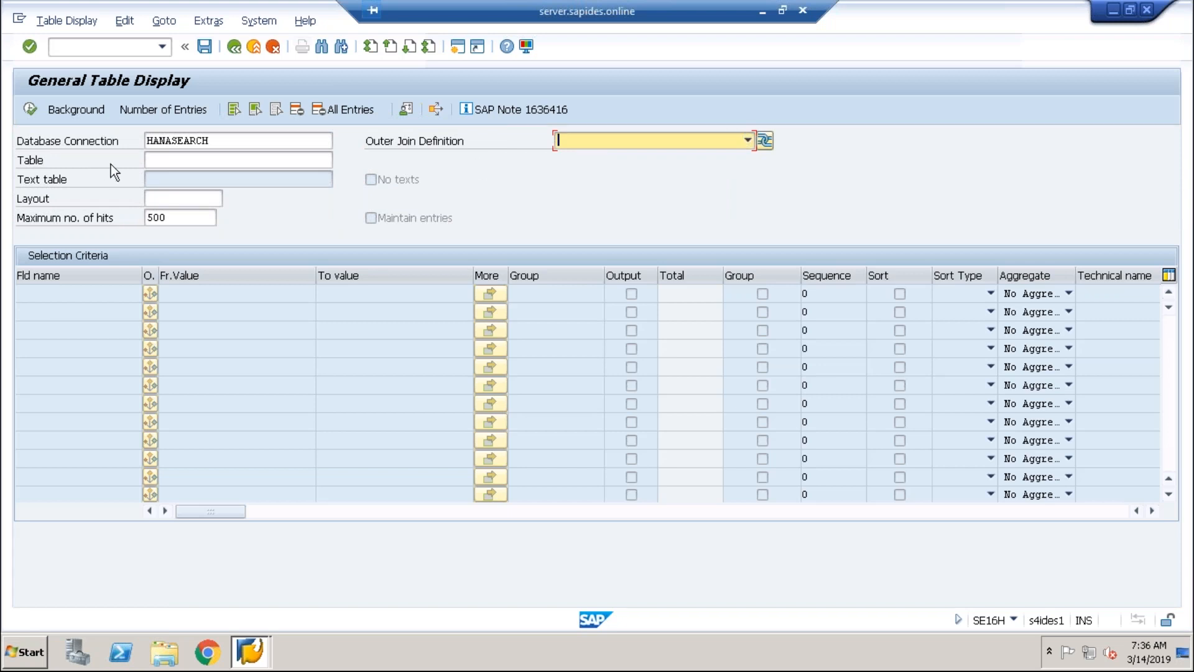
left_click(156, 159)
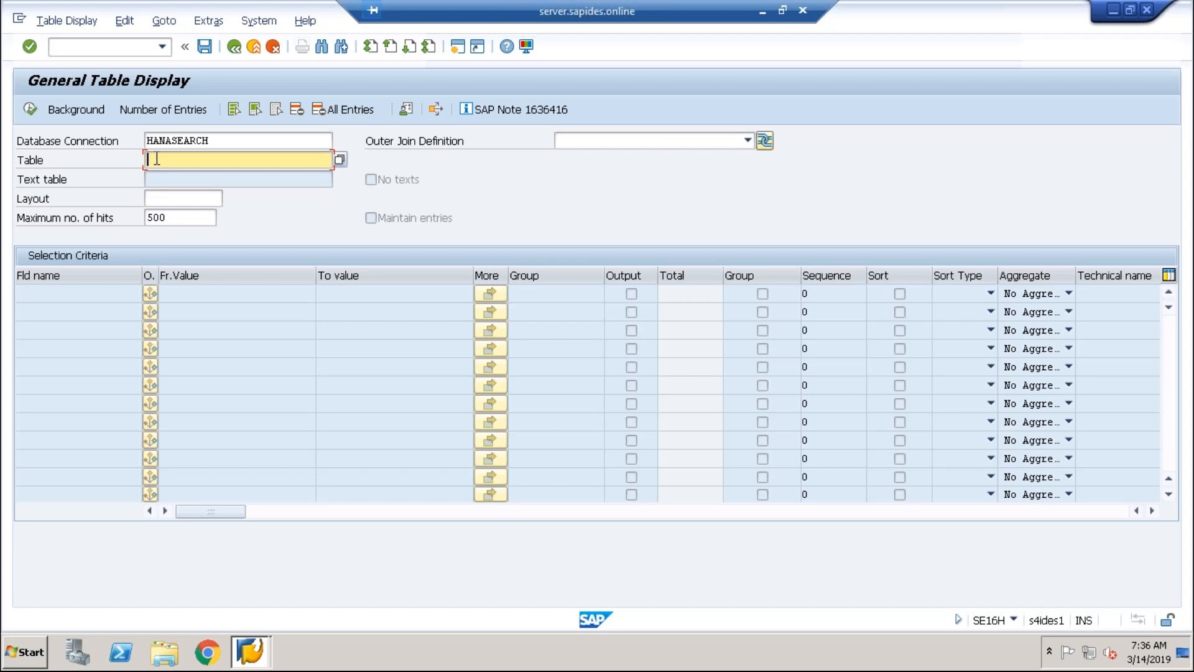
type("knai")
key("Return")
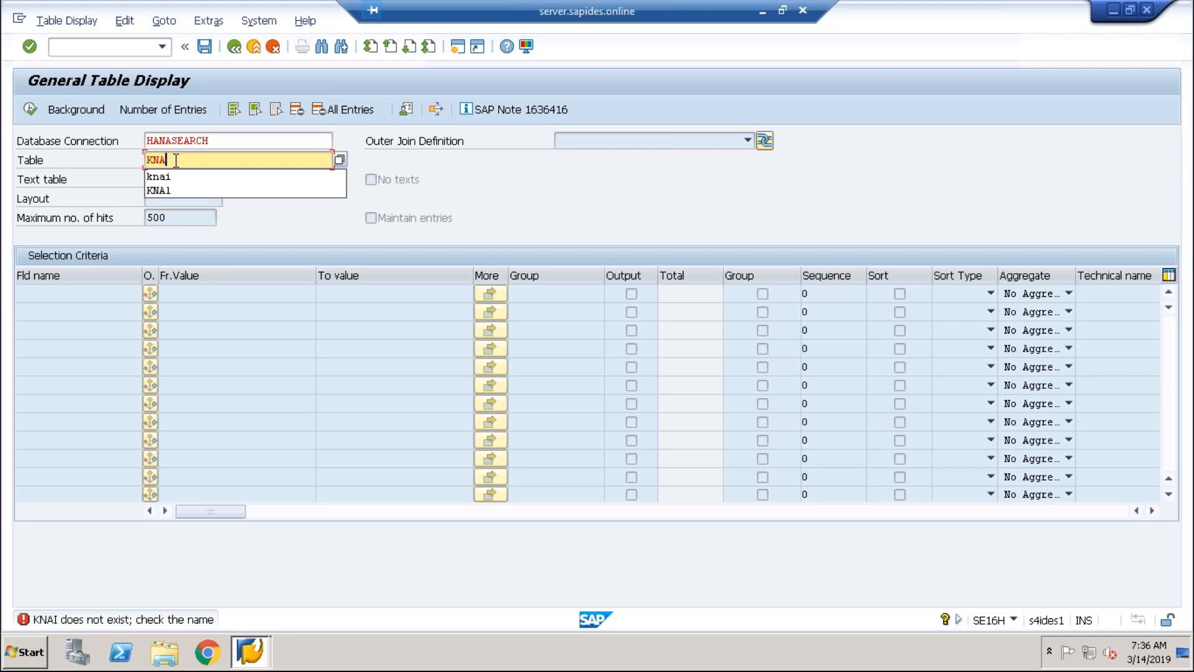
key("Return")
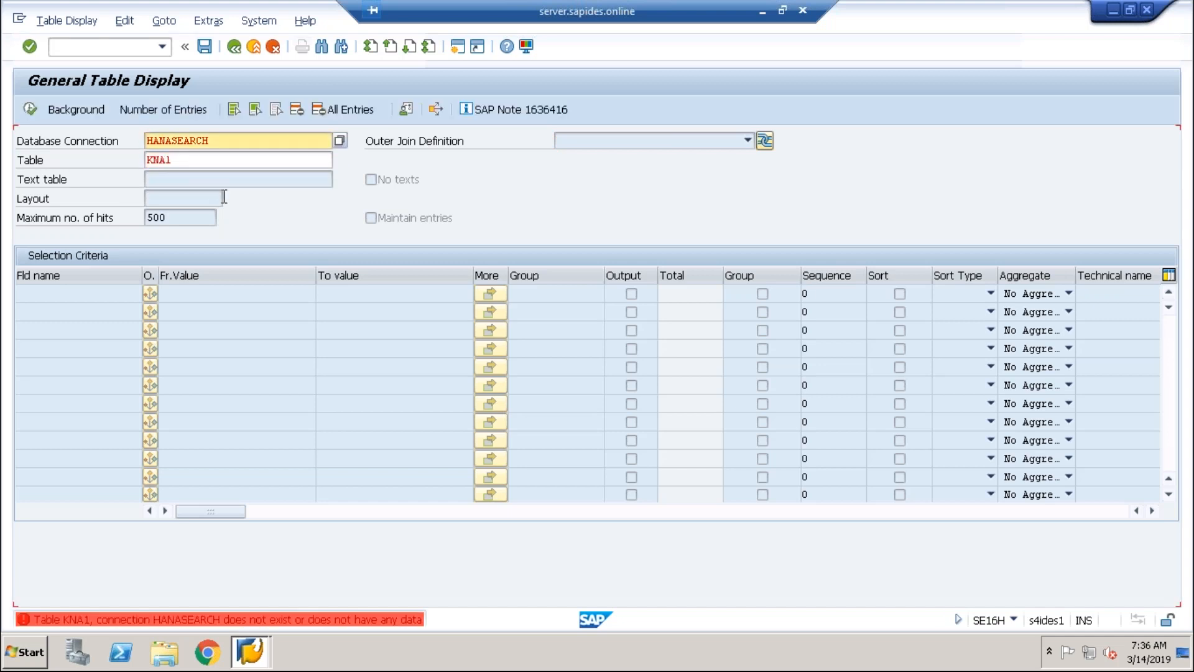
- Change the database connection to DATAREPO and replace the table name with LFA1
left_click(339, 143)
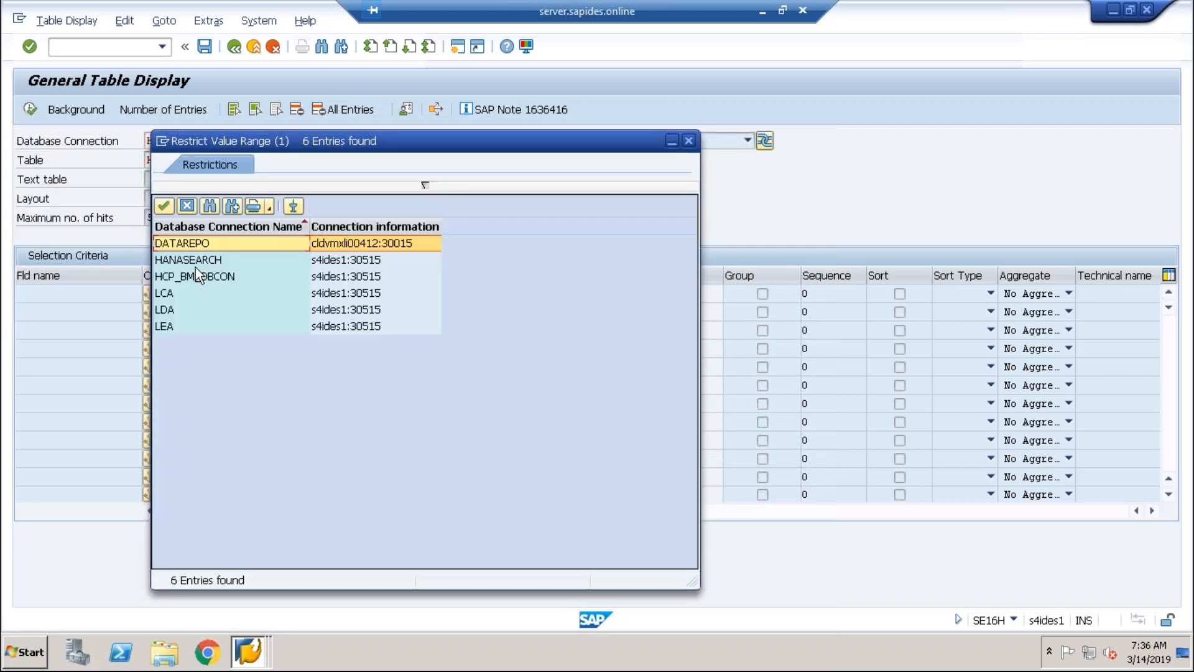
left_click(189, 244)
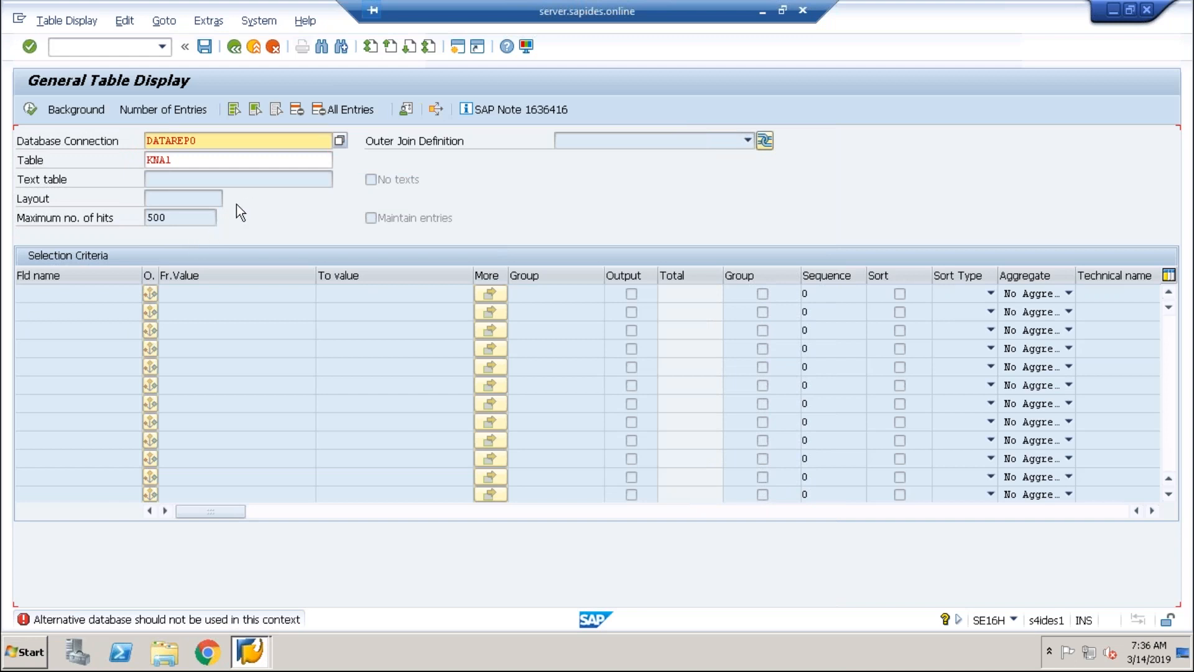
left_click(167, 159)
left_click_drag(169, 160, 30, 160)
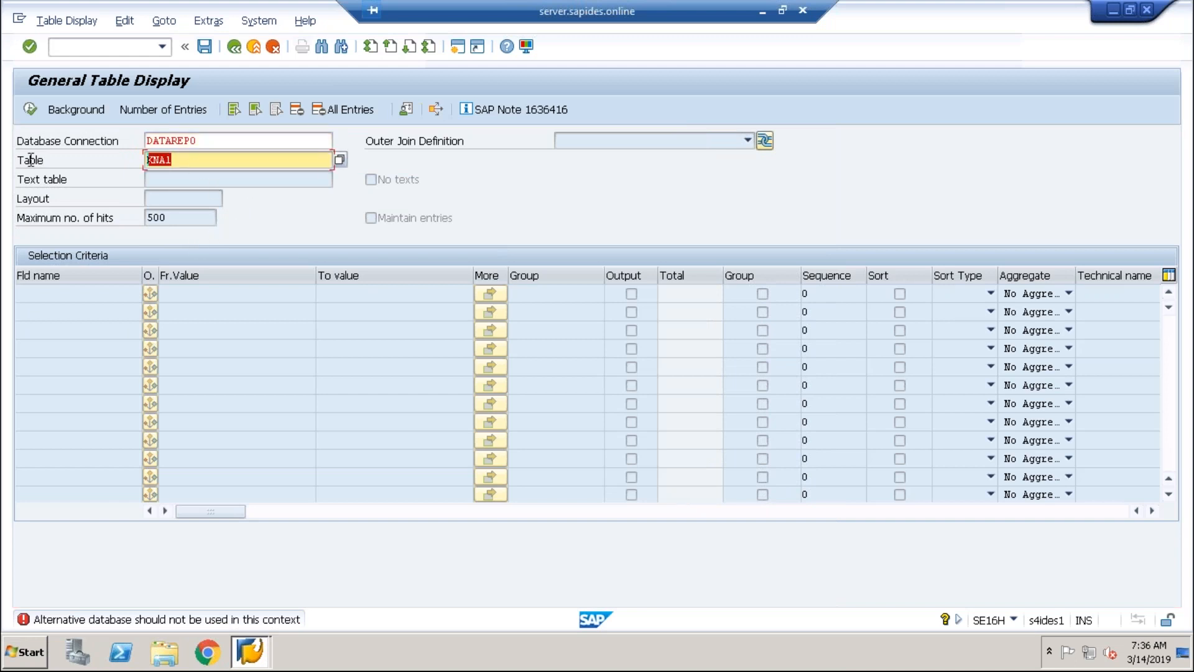
type("lfal")
left_click(214, 139)
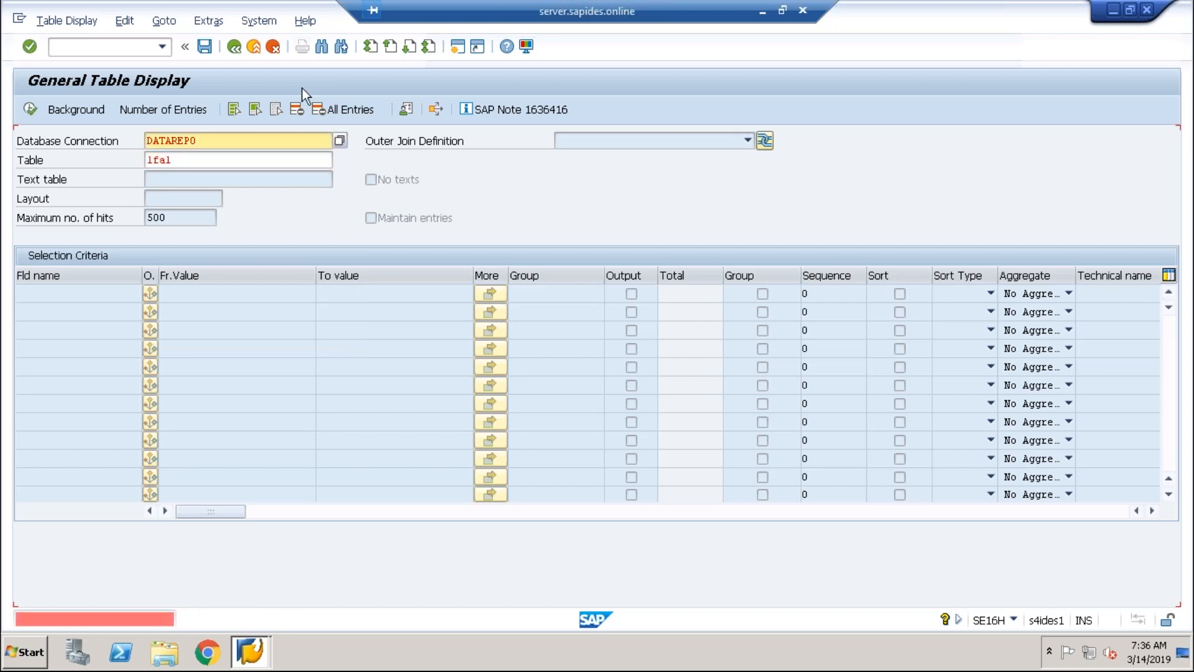
- Try to load table LFA1 through the HCP_BM_DBCON database connection
left_click(339, 140)
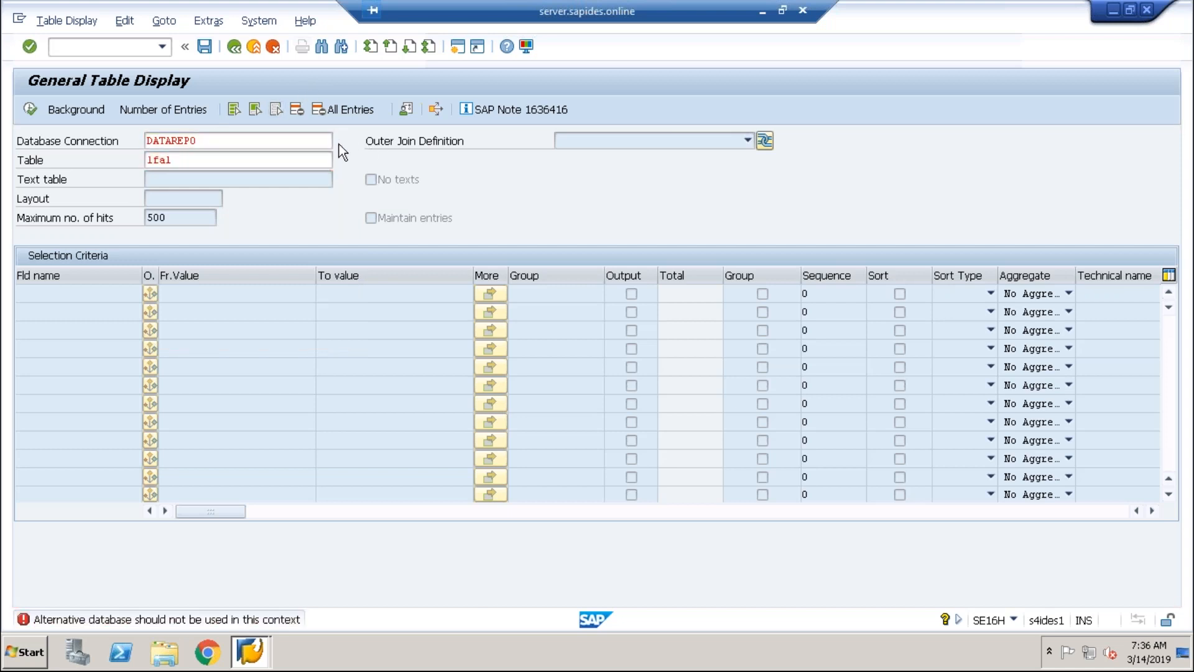
double_click(193, 277)
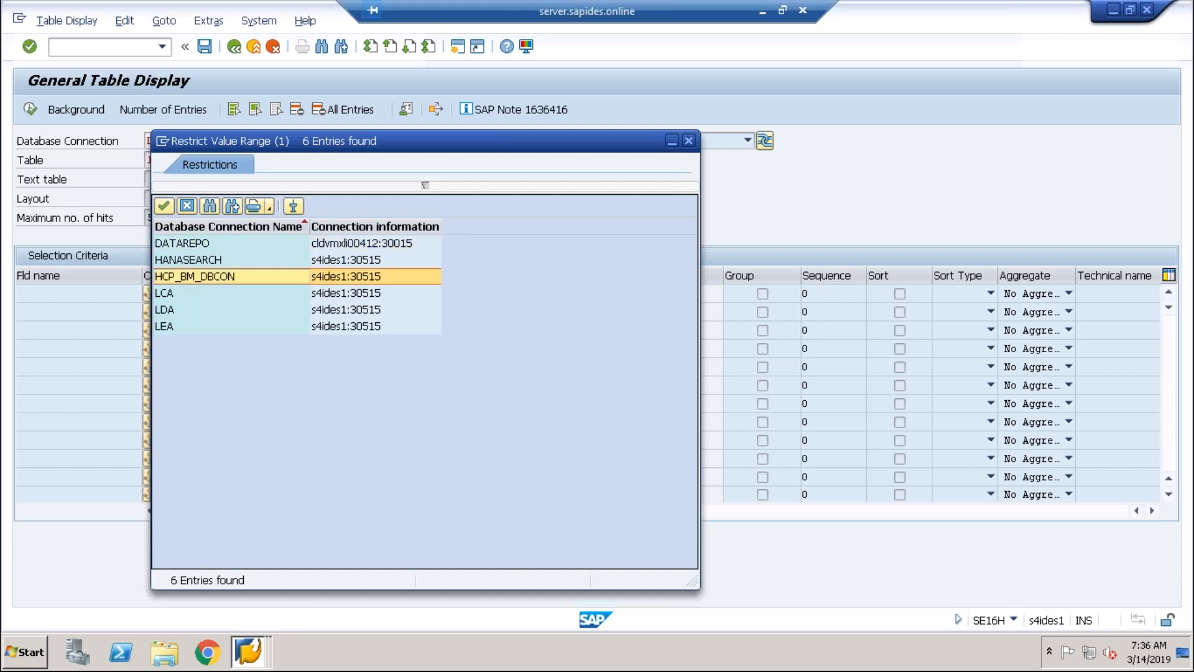
key("Return")
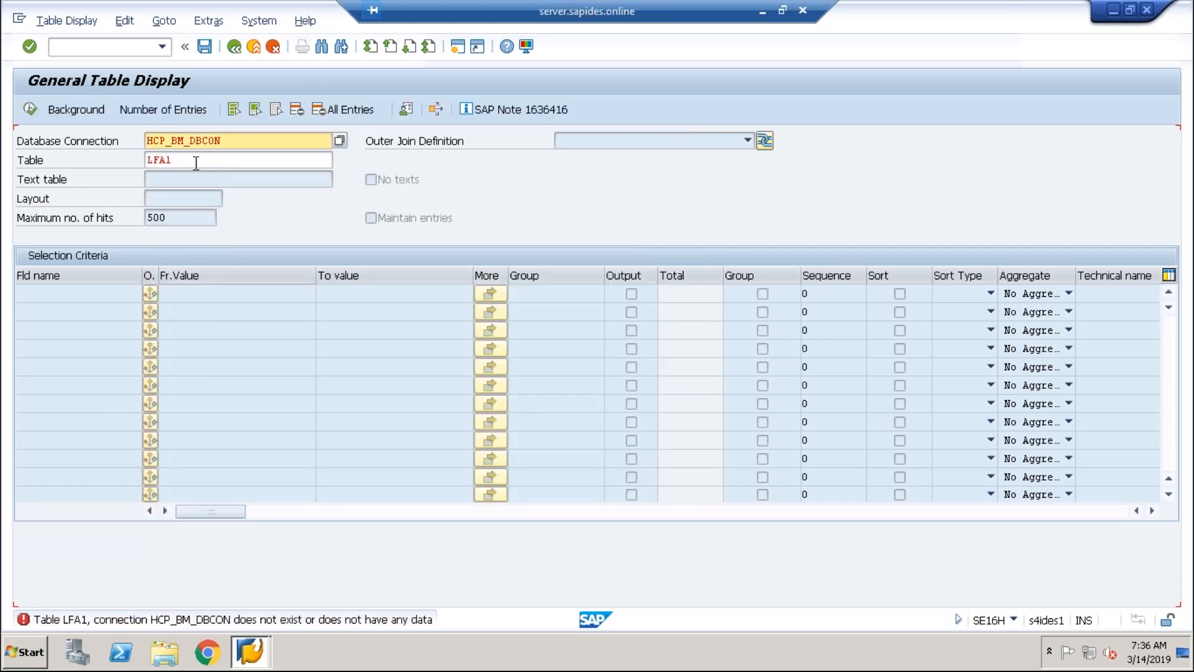
- Load table LFA1 through the LCA database connection and set the outer join definition to VENDORS VENDORS TABLE
left_click(325, 140)
left_click(340, 140)
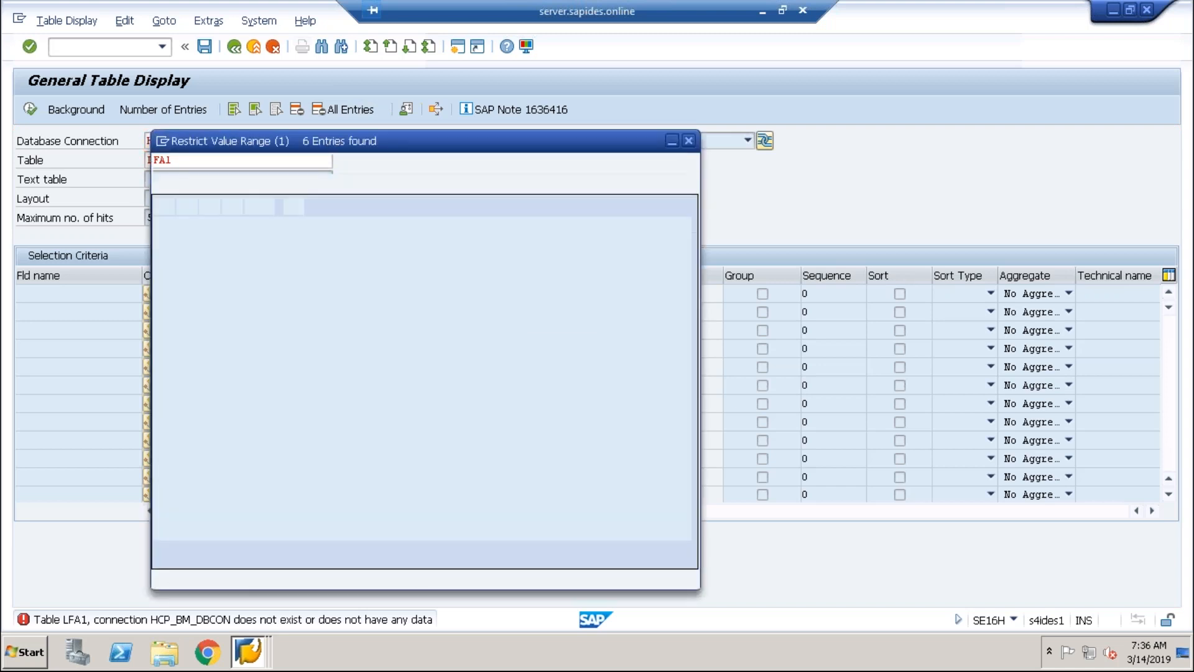
left_click(197, 293)
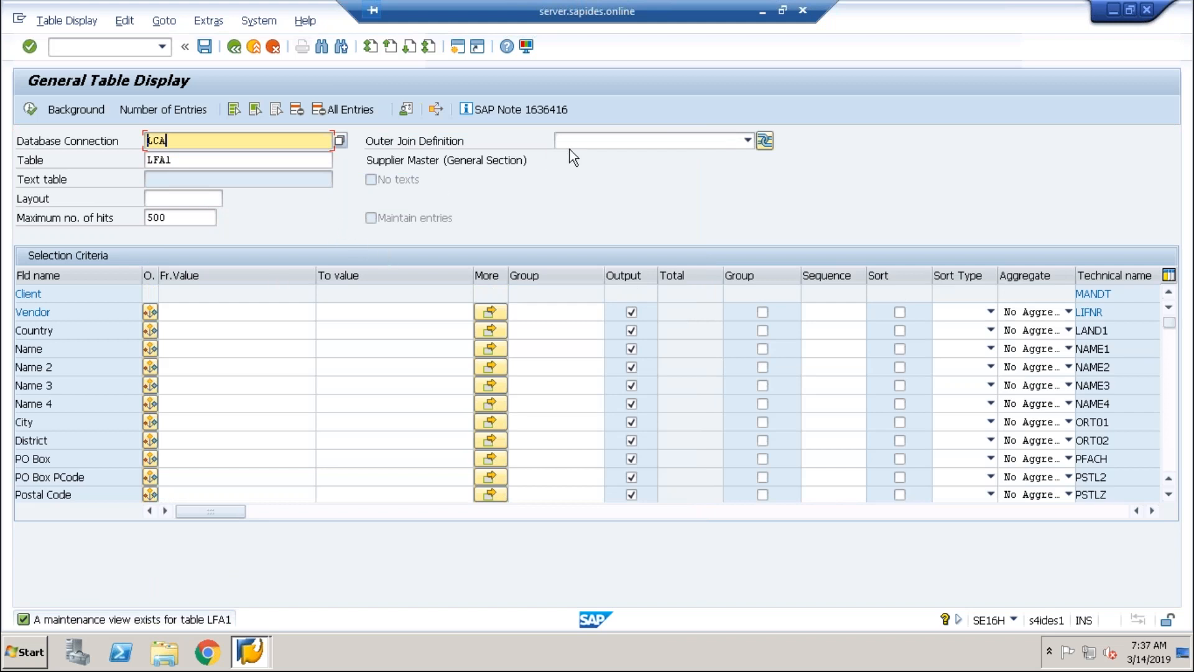
left_click(627, 141)
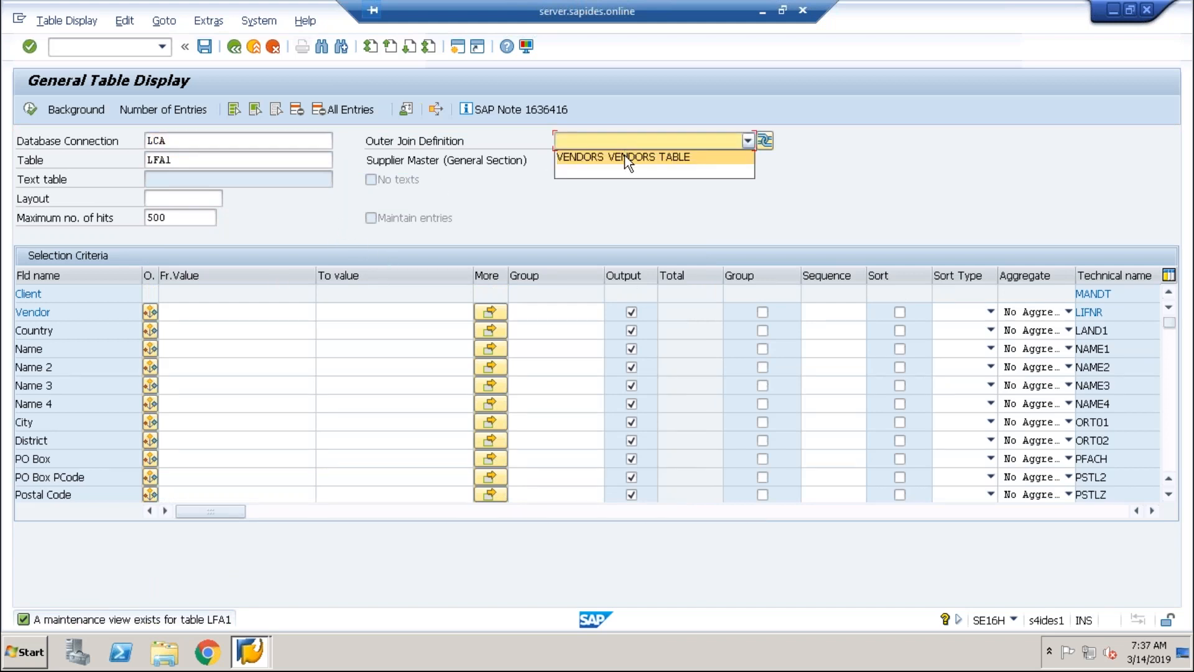
left_click(625, 155)
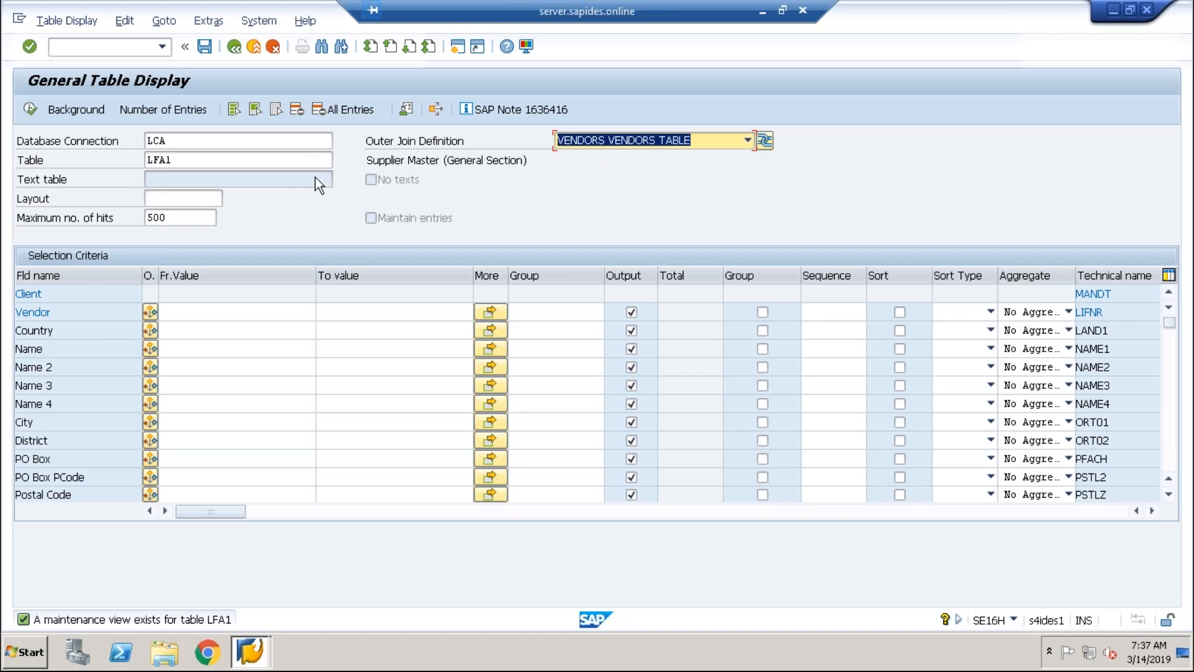
- Look up the available layouts for table LFA1 and go to the Vendor row's first Group field
left_click(179, 199)
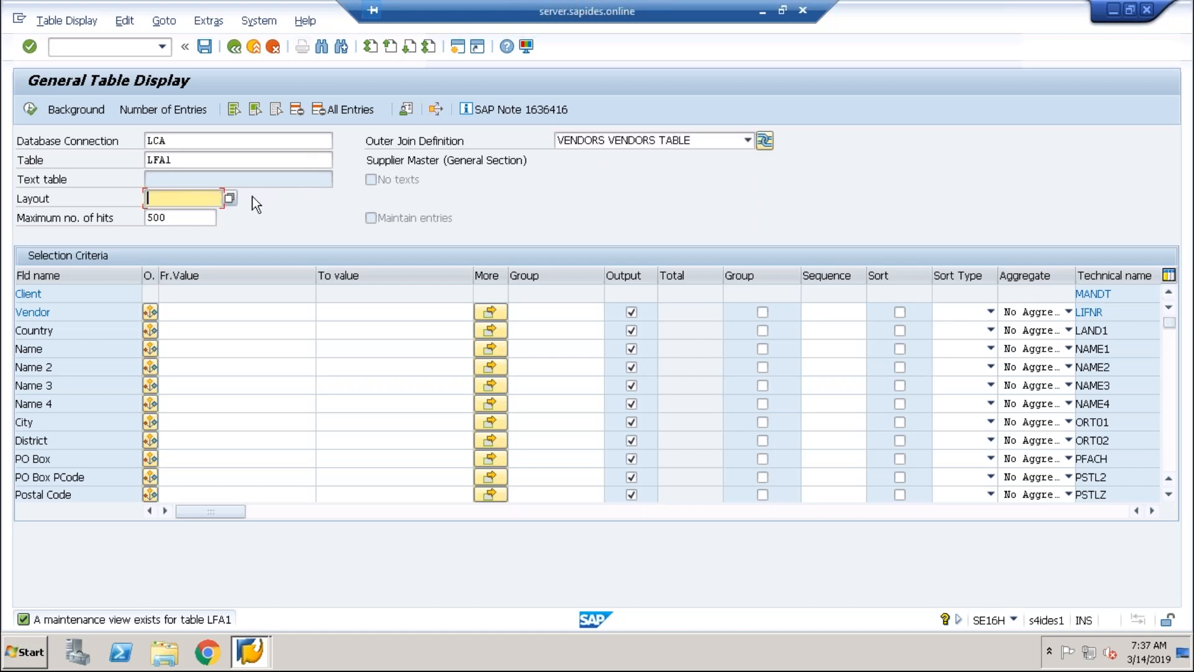
left_click(228, 198)
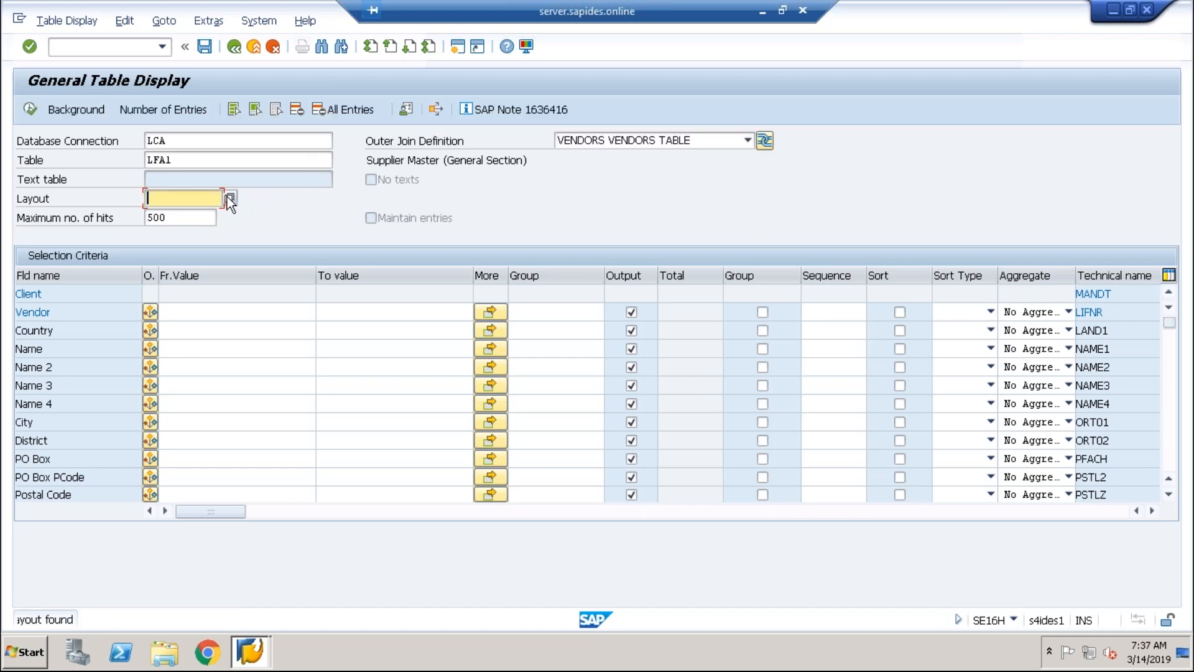
left_click(281, 163)
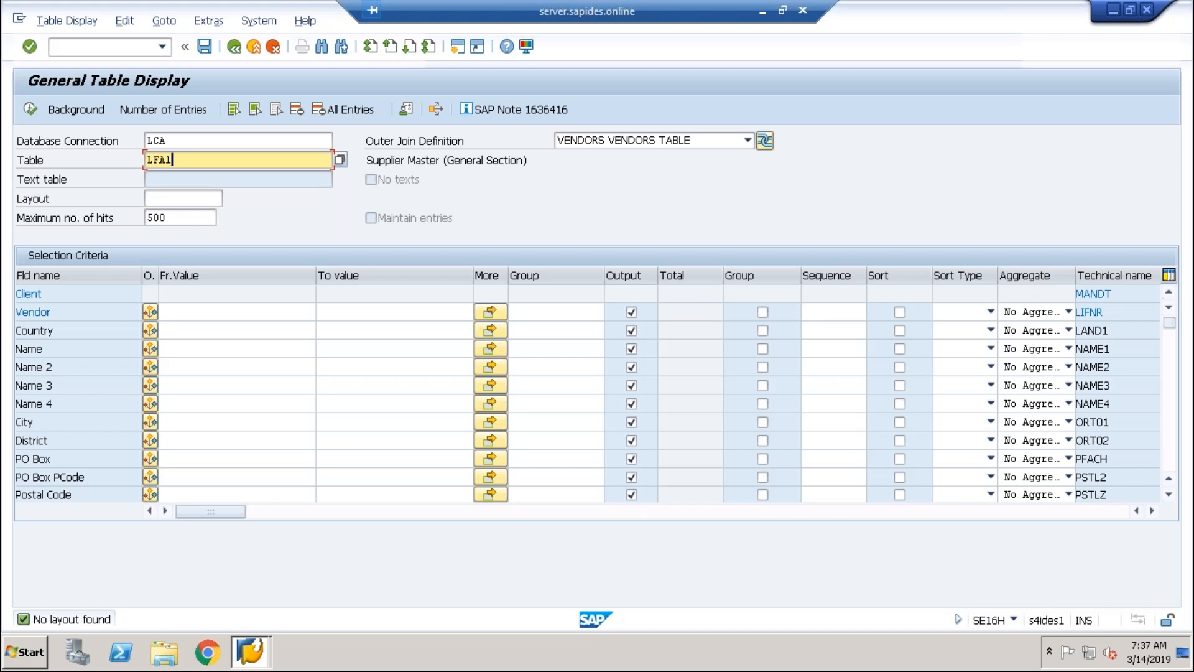
left_click(556, 313)
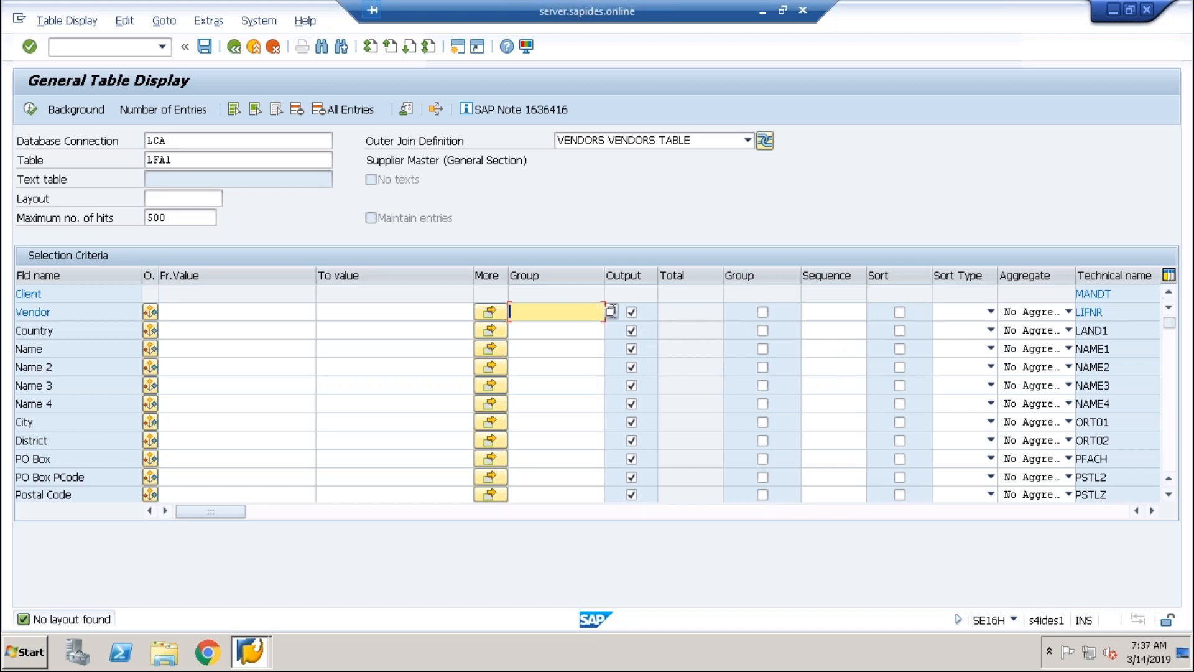
- Sort table LFA1 by Name, display the joined supplier entries with their reconciliation accounts, and return to the selection
left_click(610, 312)
left_click(355, 180)
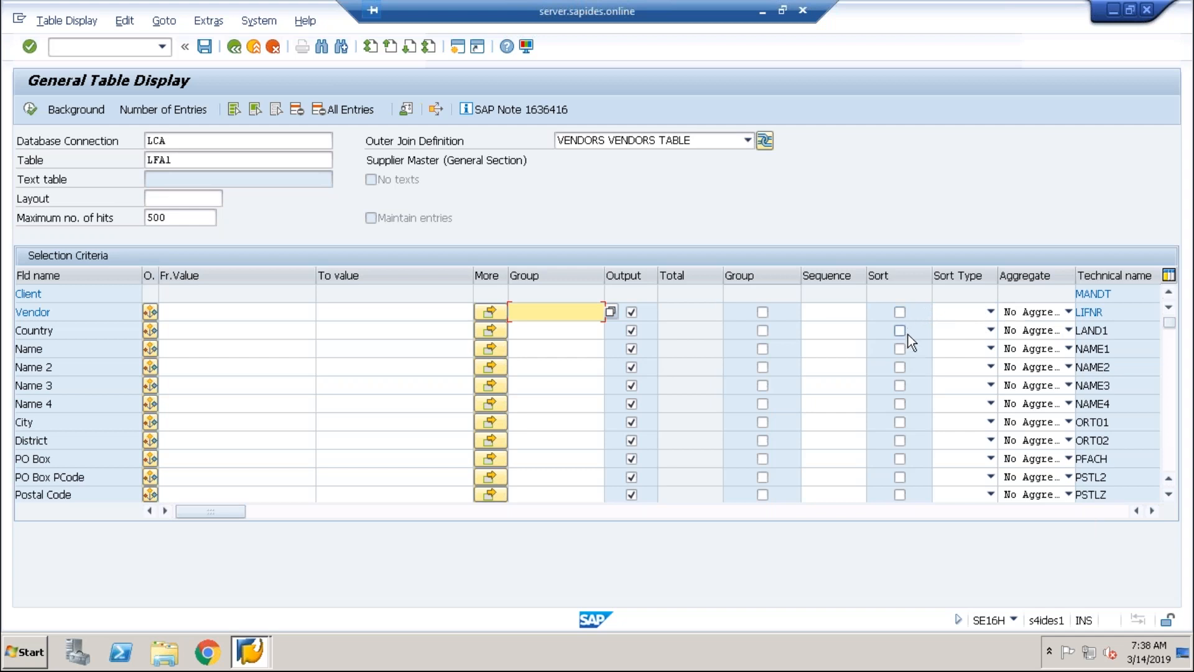
left_click(898, 349)
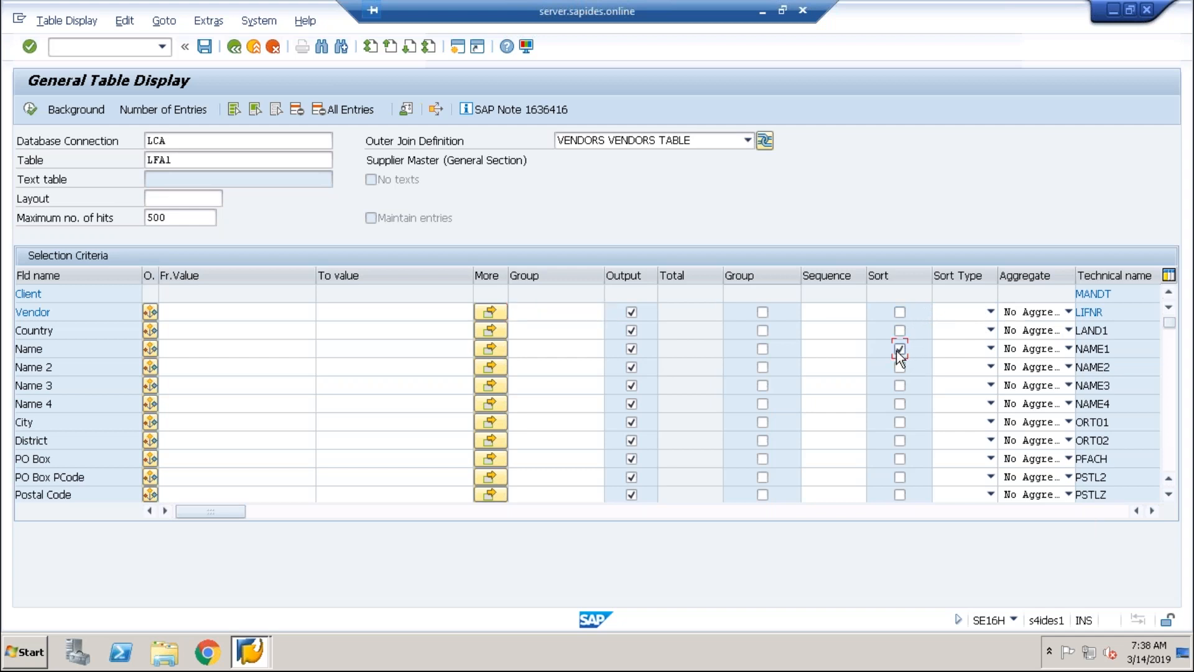
left_click(32, 113)
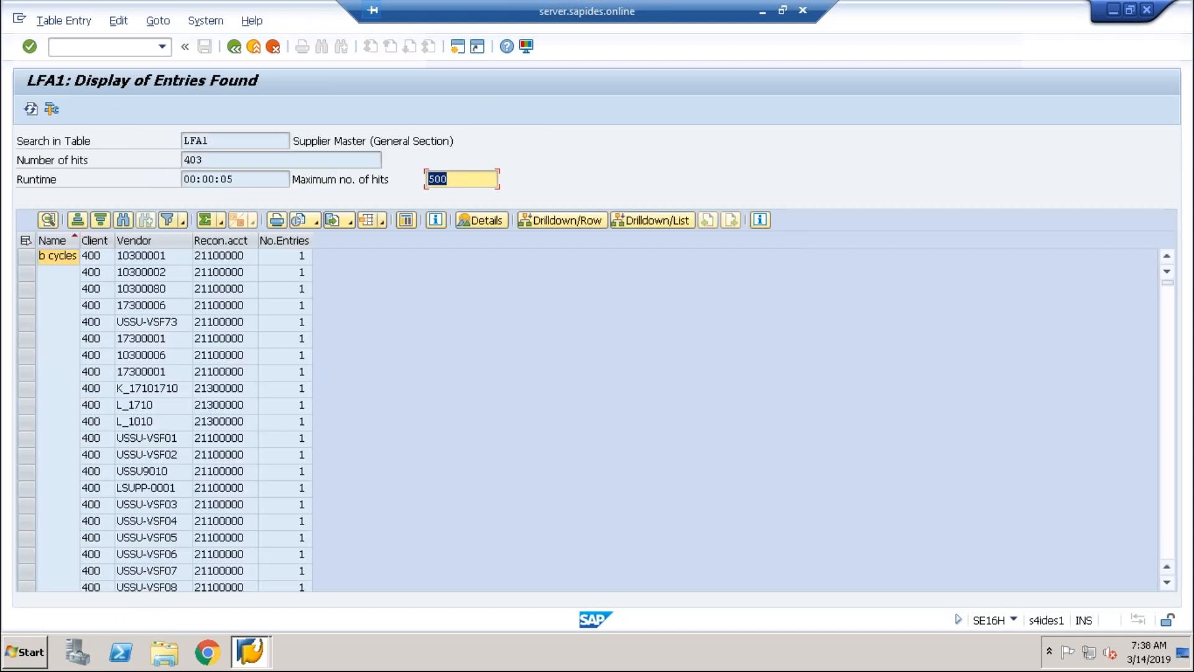
left_click(89, 260)
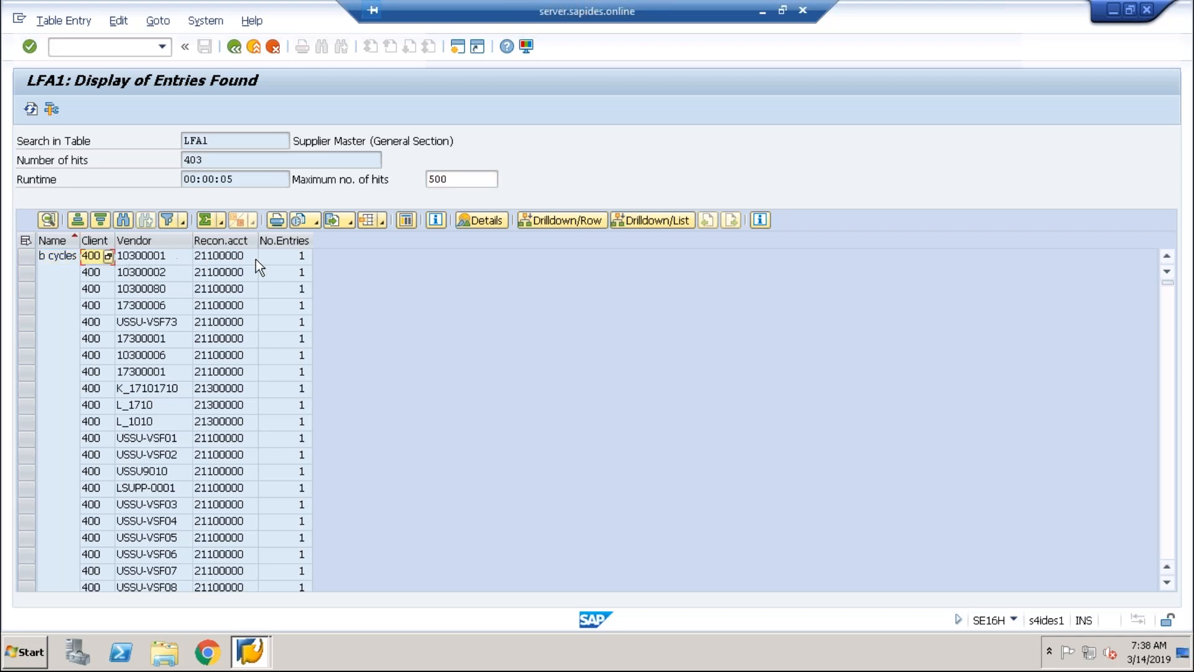
left_click(232, 258)
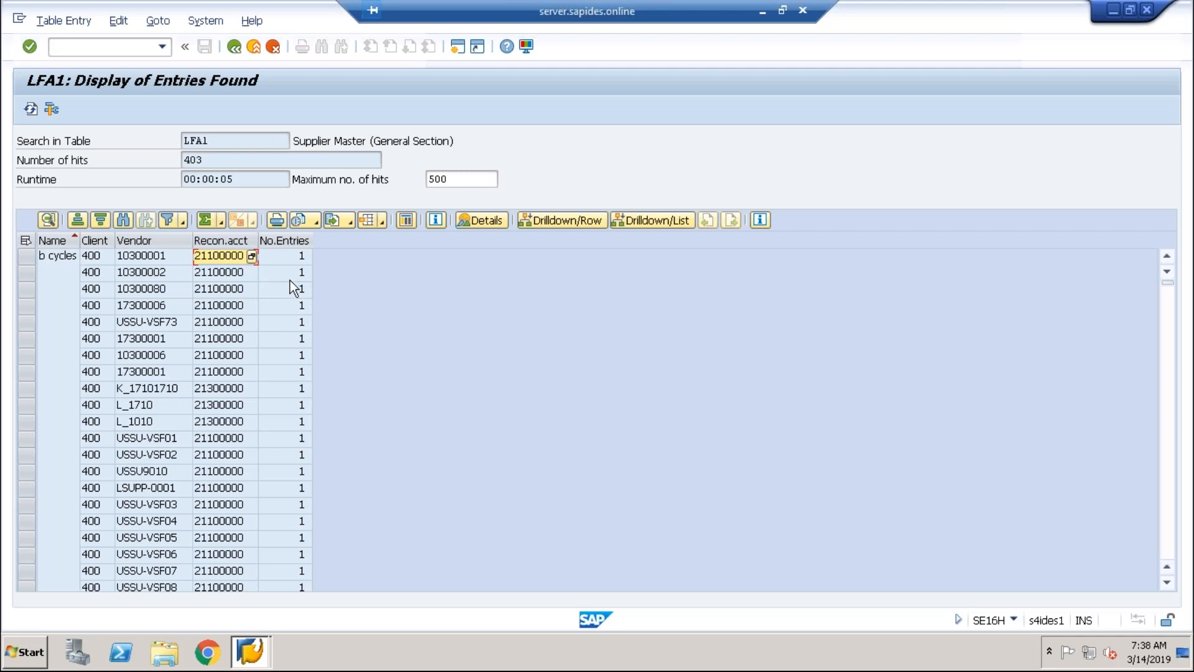
left_click(234, 47)
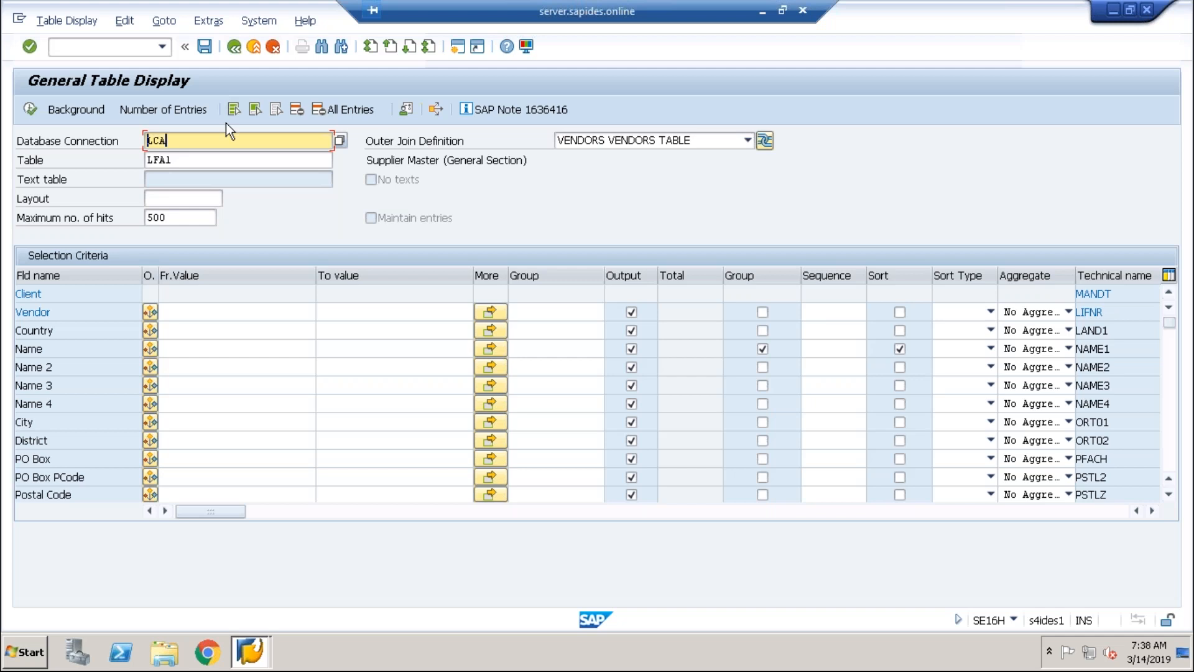
- Clear the outer join definition and Name grouping, and load table BKPF instead
left_click(703, 147)
left_click(660, 168)
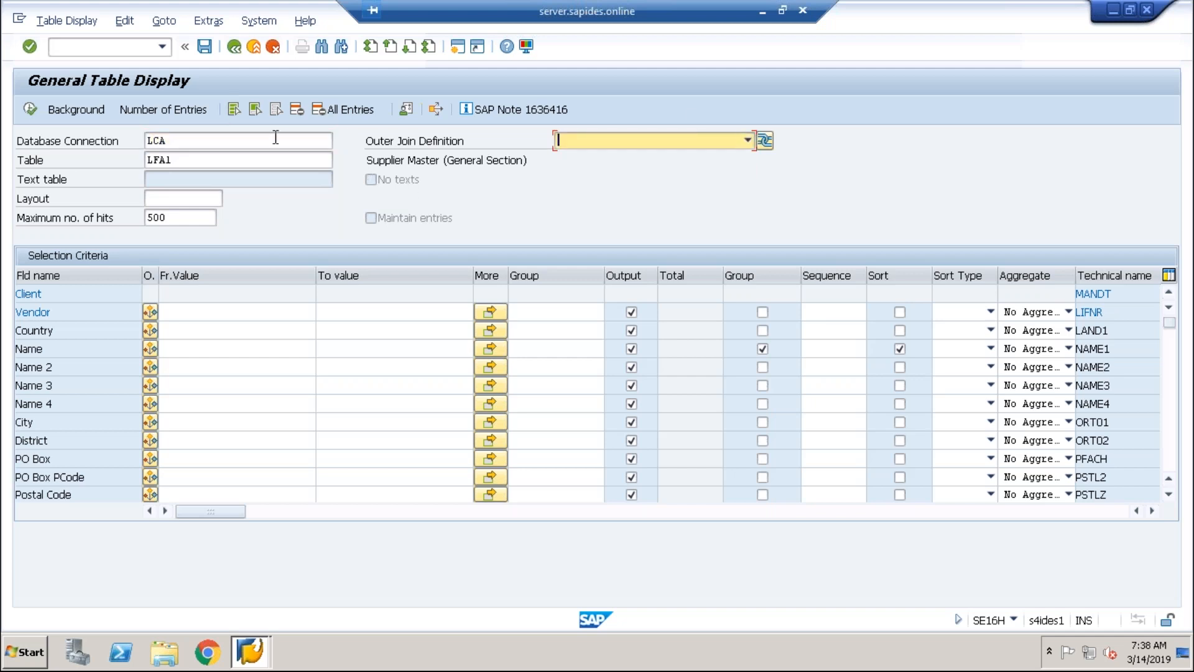
double_click(180, 161)
key("BackSpace")
type("b")
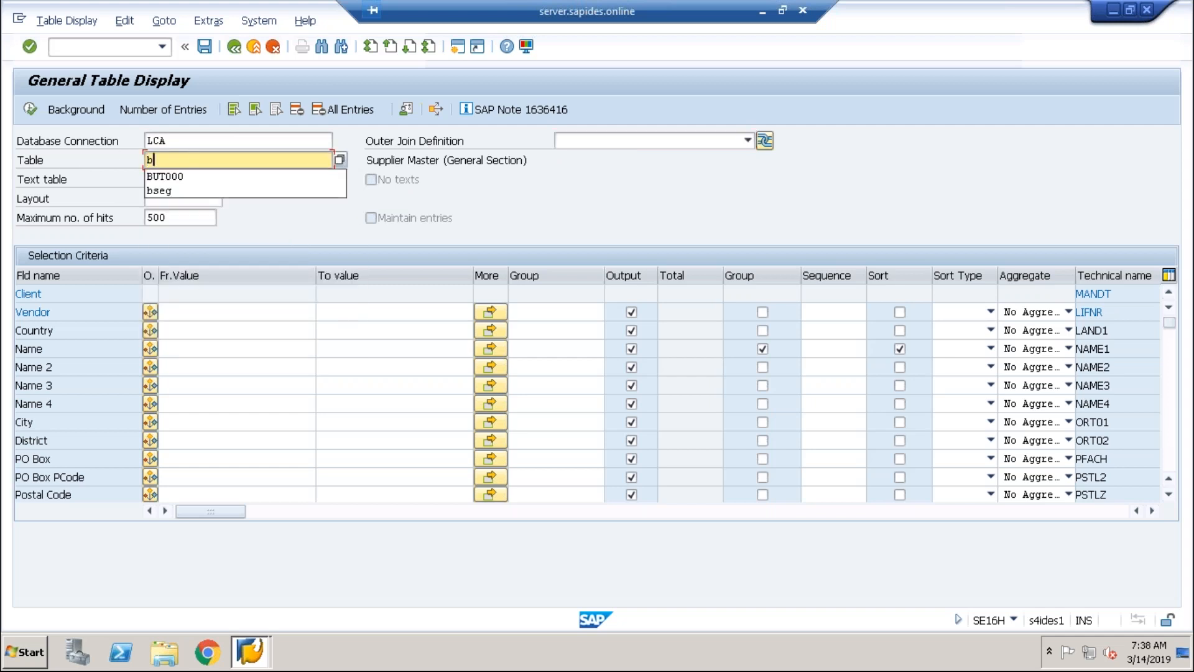
type("kpf")
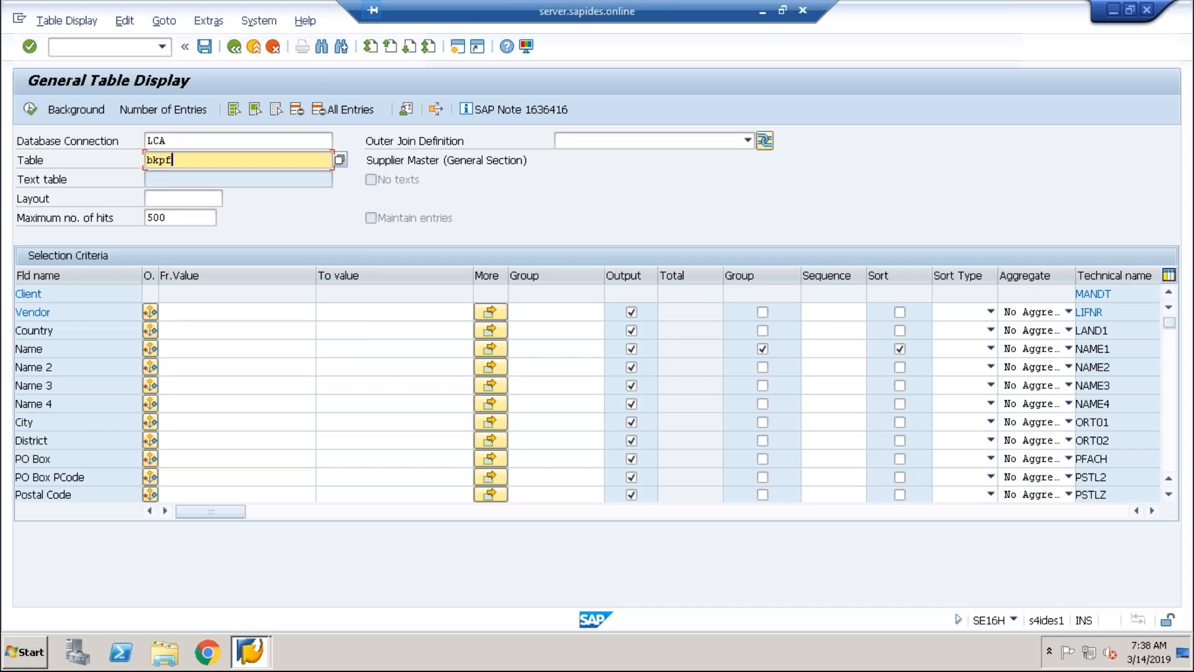
left_click(765, 347)
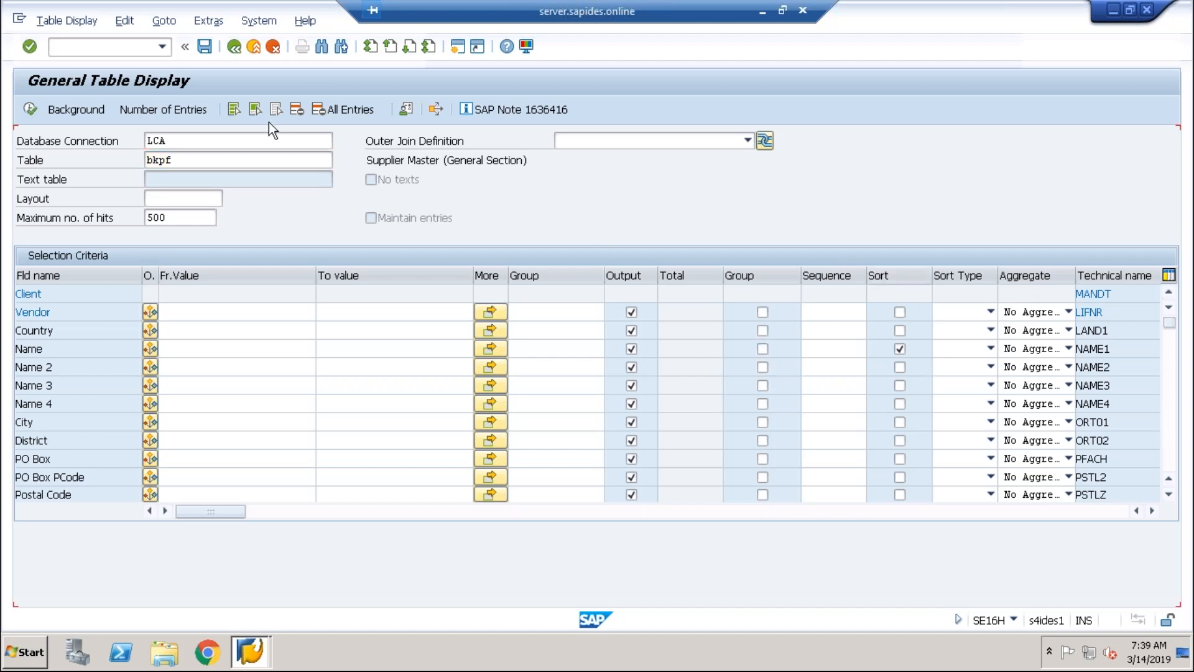
key("Return")
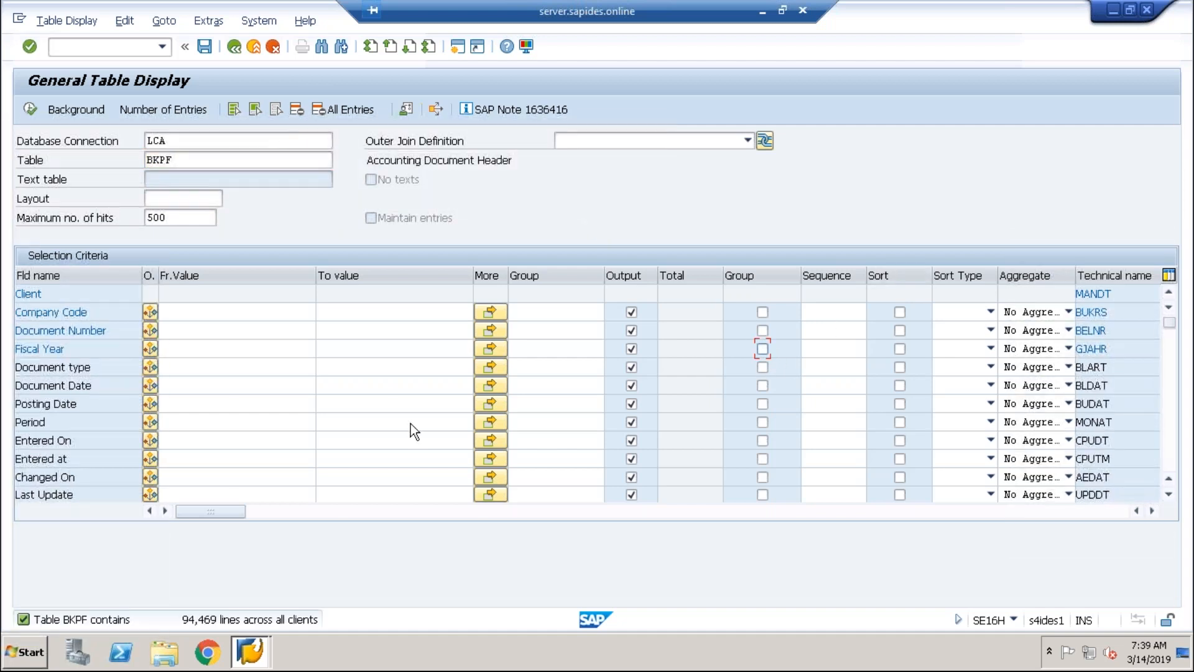
- Group the BKPF documents by Company Code and display the number of entries per company code
left_click(767, 315)
left_click(32, 107)
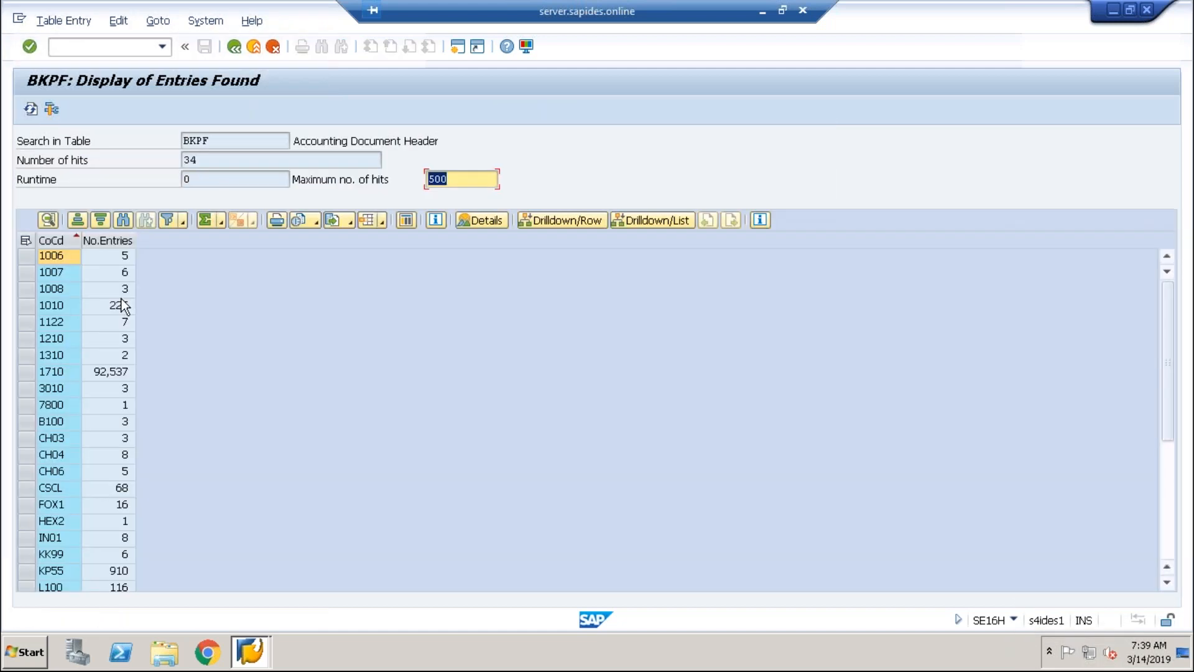
left_click(56, 255)
left_click(98, 258)
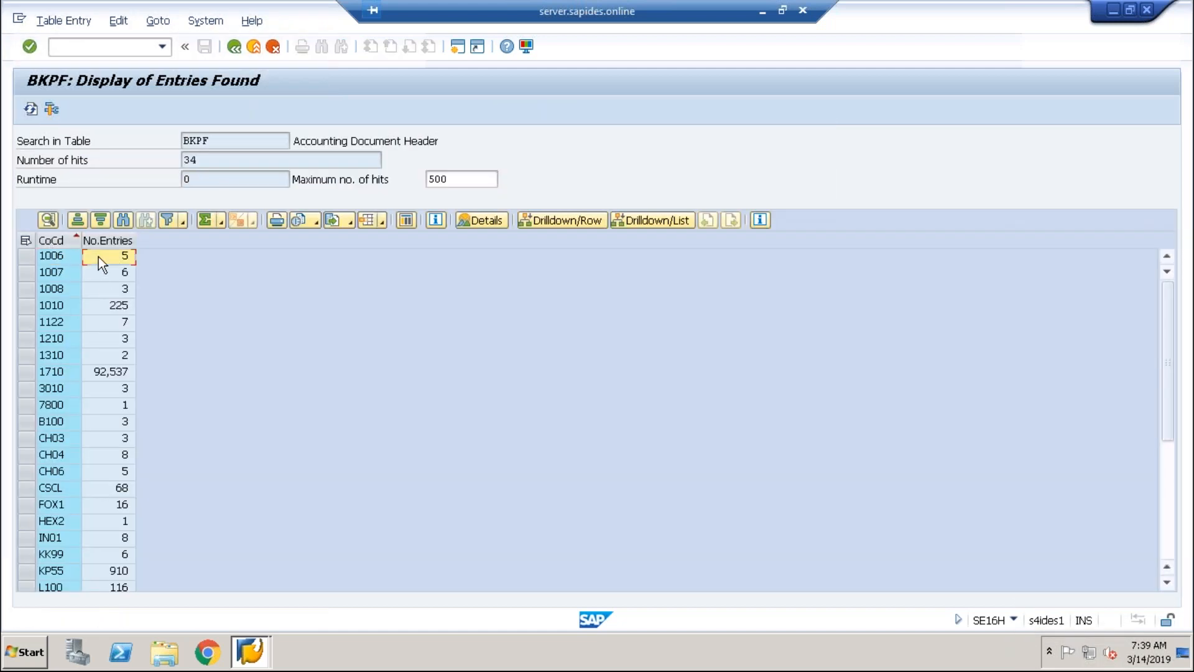
left_click(65, 255)
left_click_drag(215, 144, 100, 131)
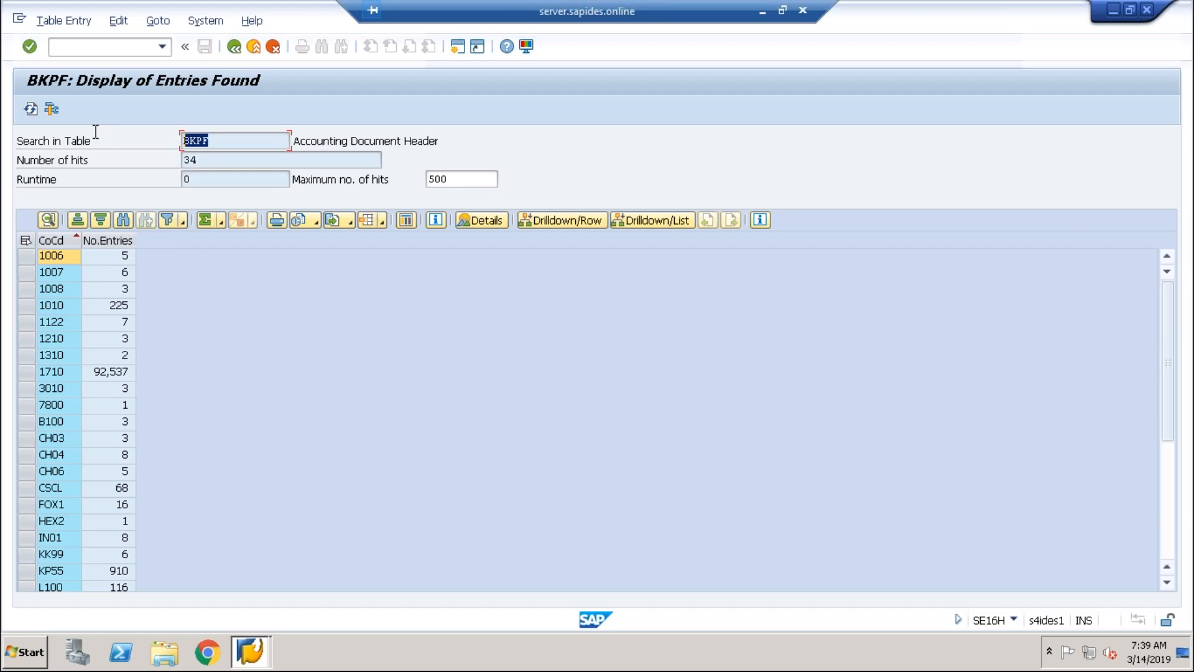
- Return to the BKPF selection, group by Fiscal Year instead of Company Code, and display the entries per year
left_click(233, 49)
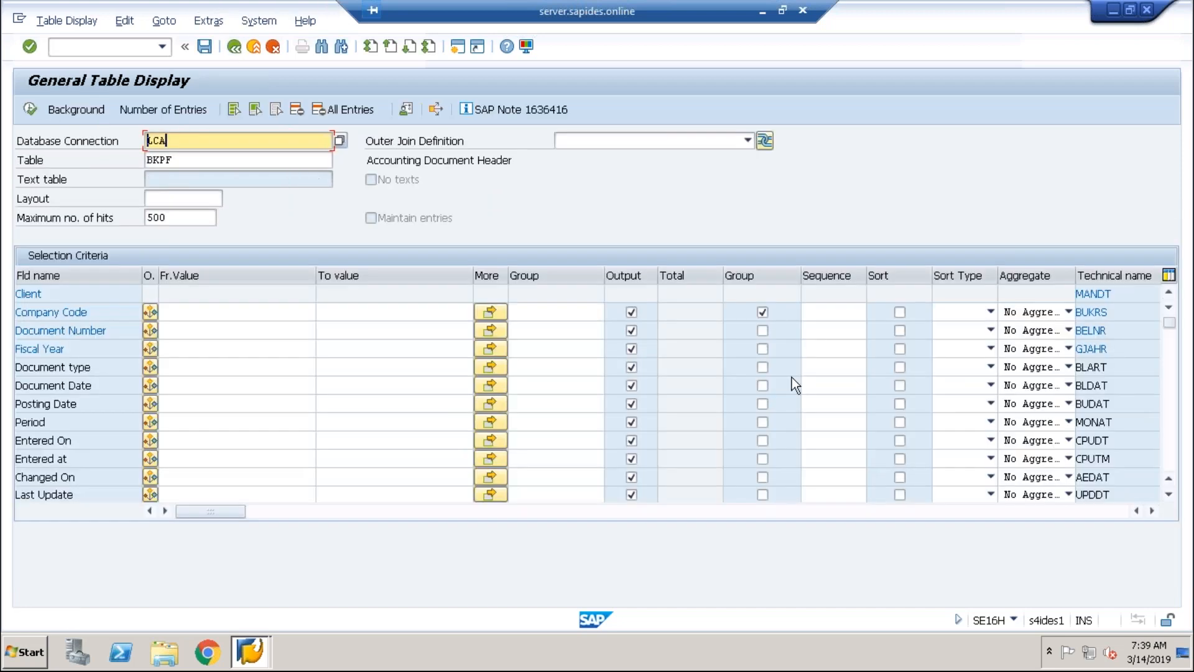
left_click(762, 311)
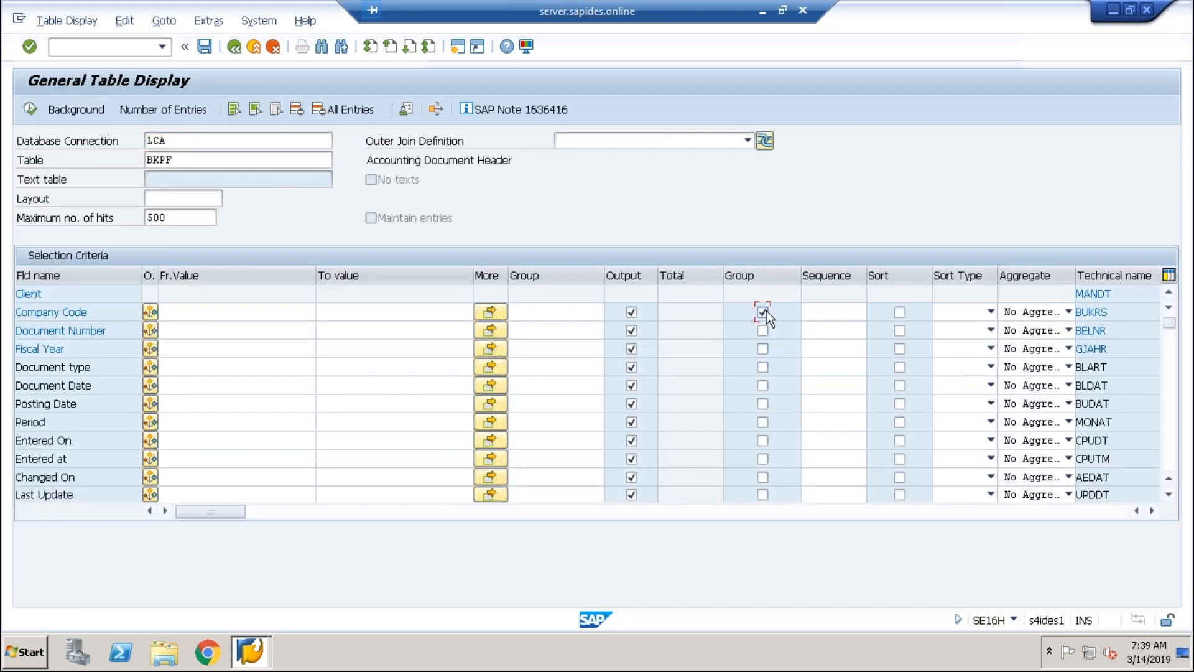
left_click(762, 349)
left_click(762, 349)
left_click(34, 111)
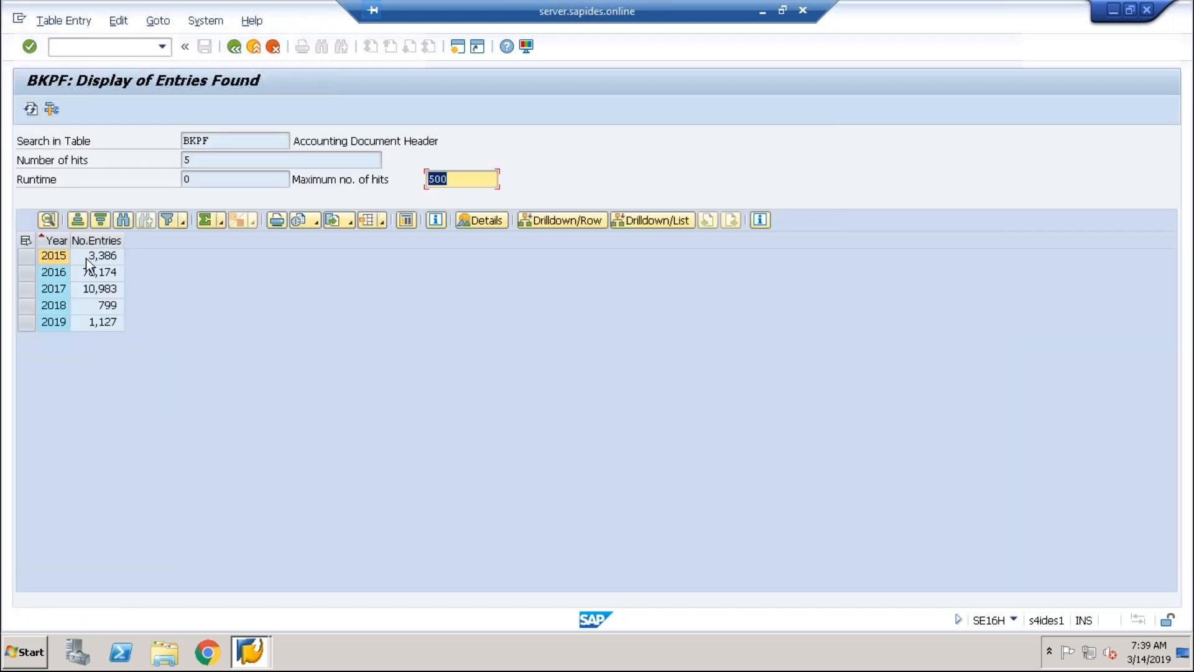
left_click(104, 257)
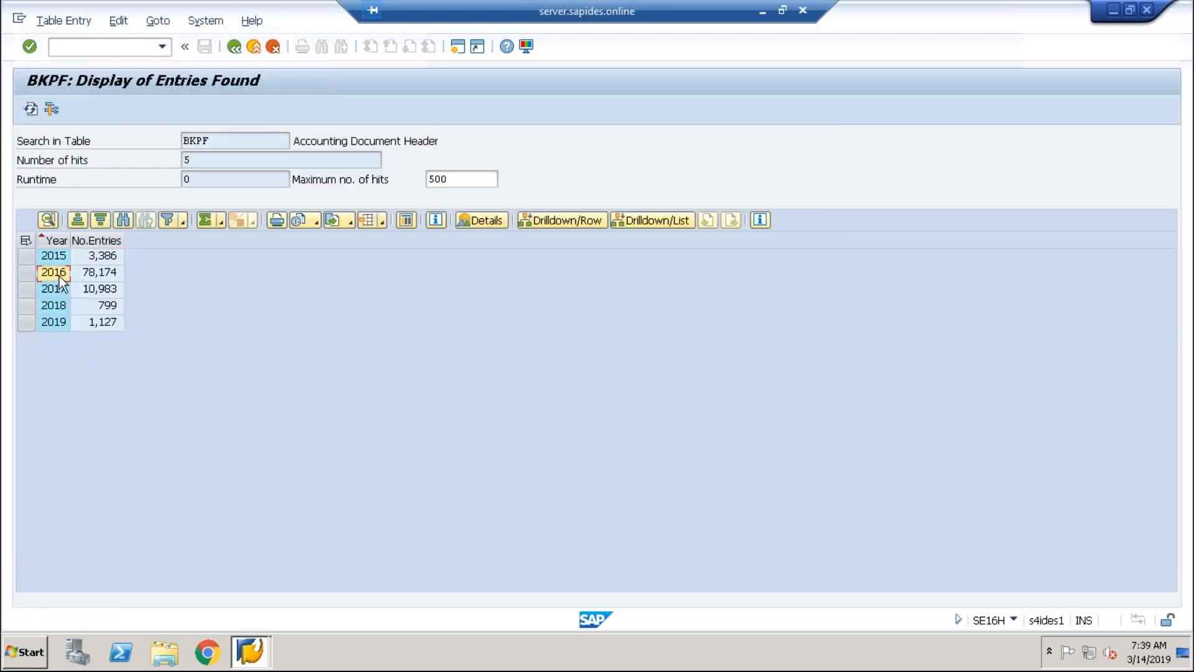
left_click(80, 275)
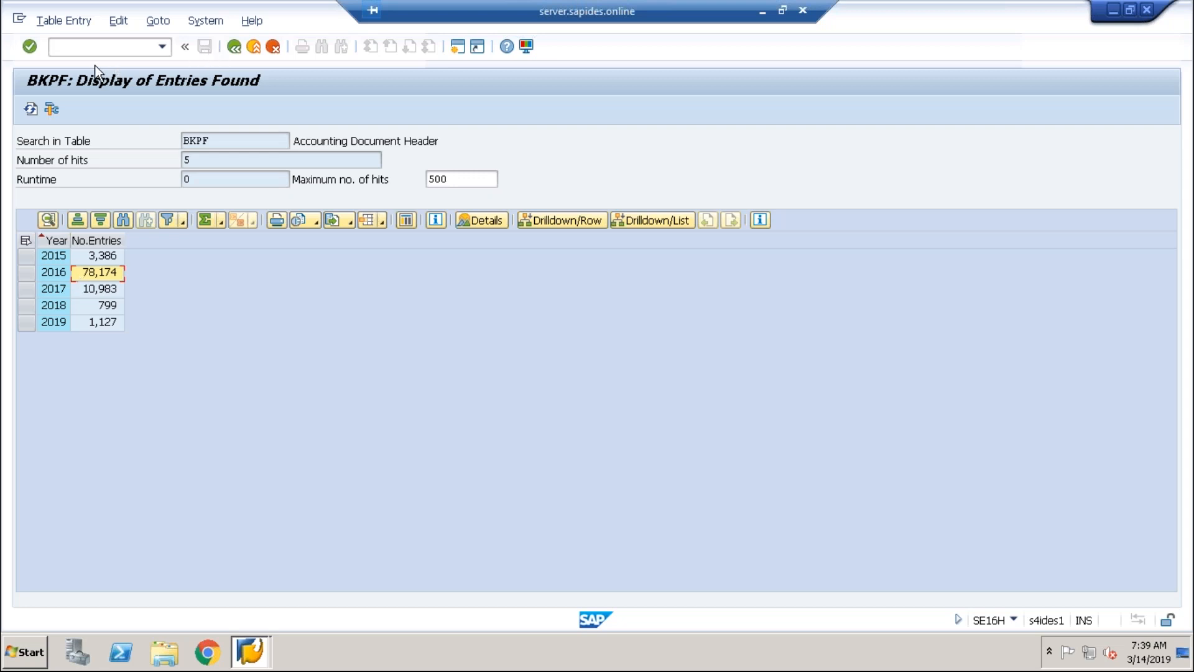
- Restart transaction SE16H and load table LFA1 through the LCA database connection
left_click(84, 51)
type("/nse16")
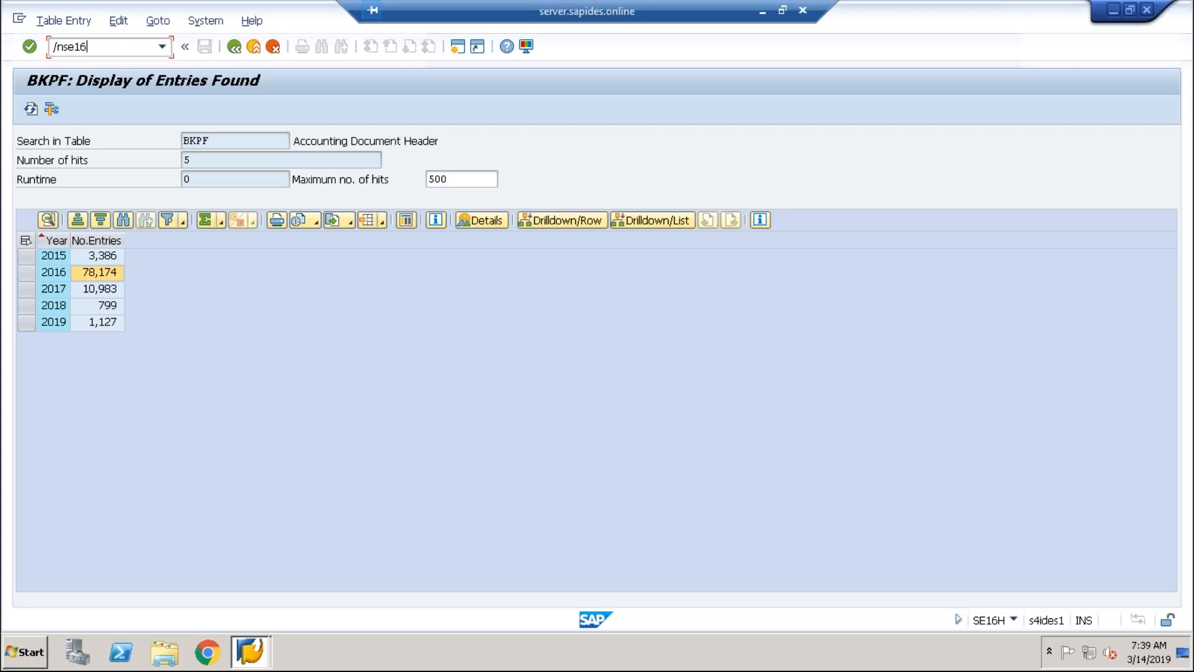
key("Return")
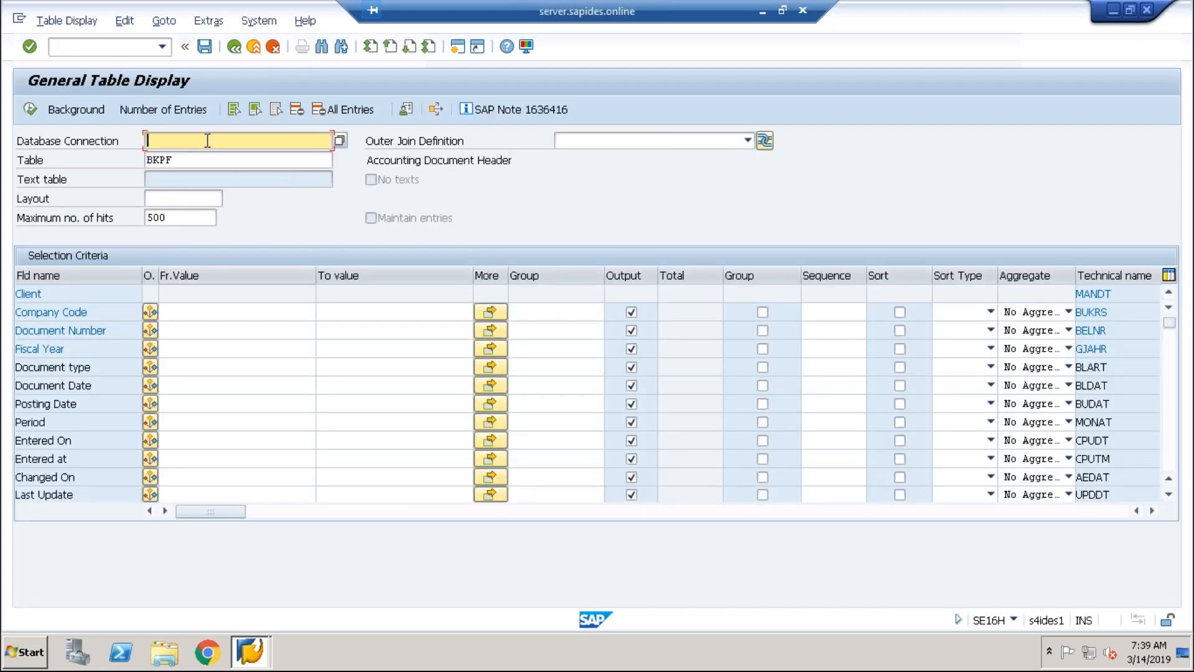
left_click(654, 140)
left_click(656, 138)
left_click_drag(178, 160, 81, 163)
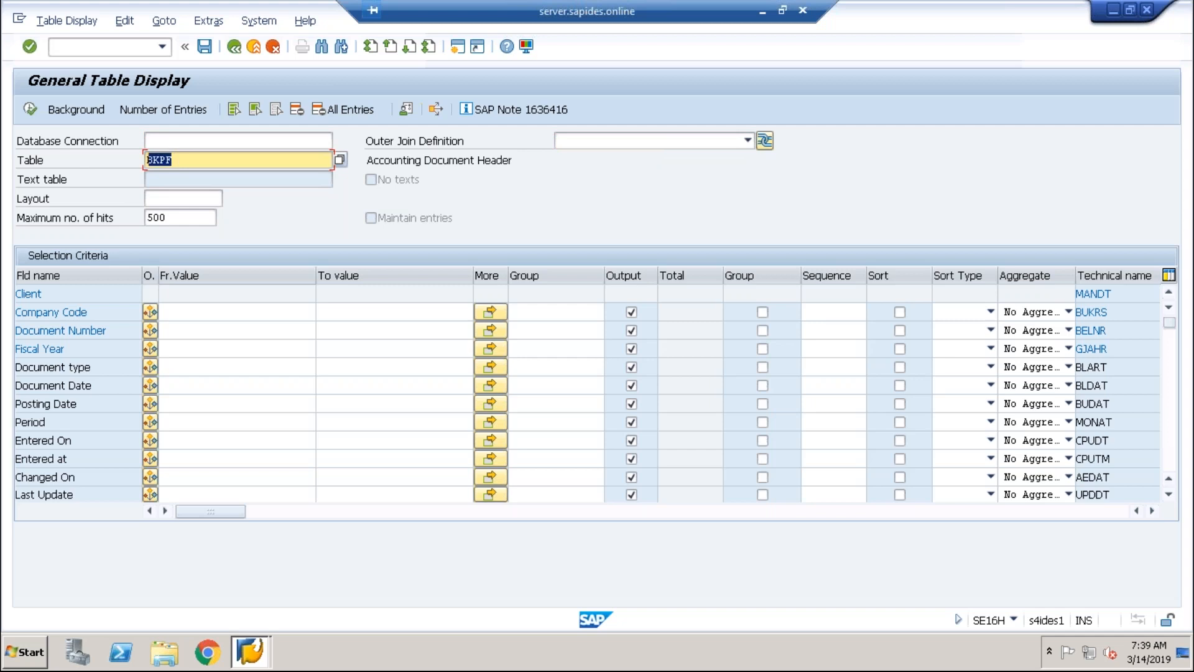
type("lf")
type("al")
left_click(178, 143)
left_click(343, 143)
double_click(177, 292)
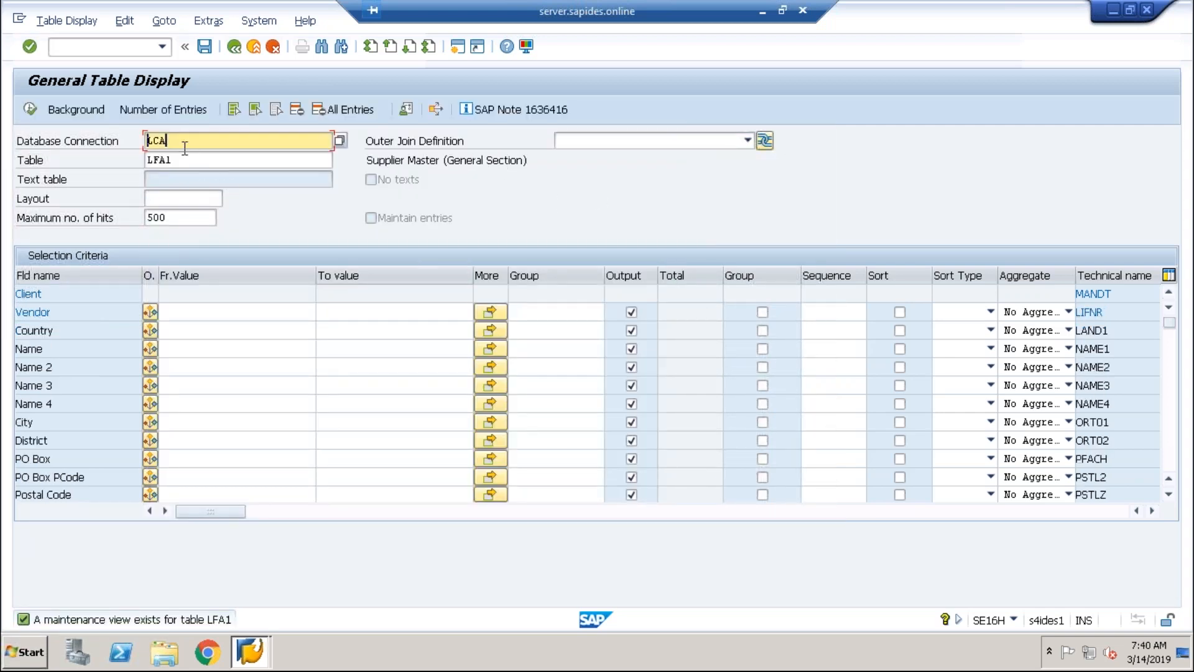
- Set the outer join definition for table LFA1 to VENDORS VENDORS TABLE
left_click(436, 110)
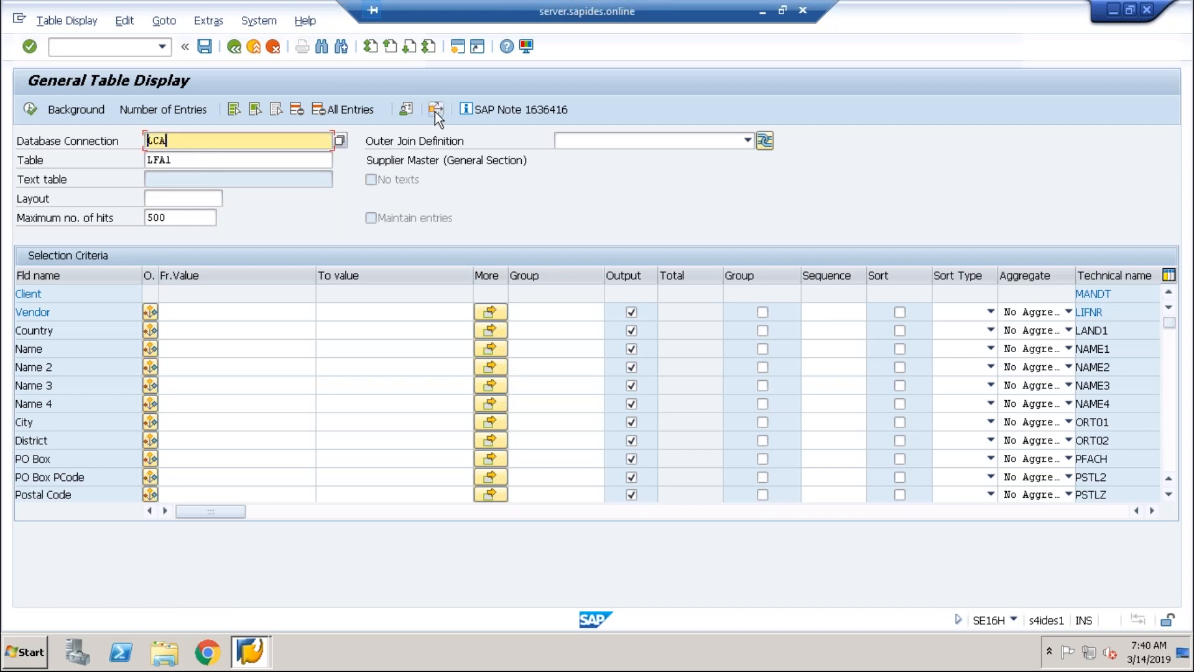
left_click(604, 146)
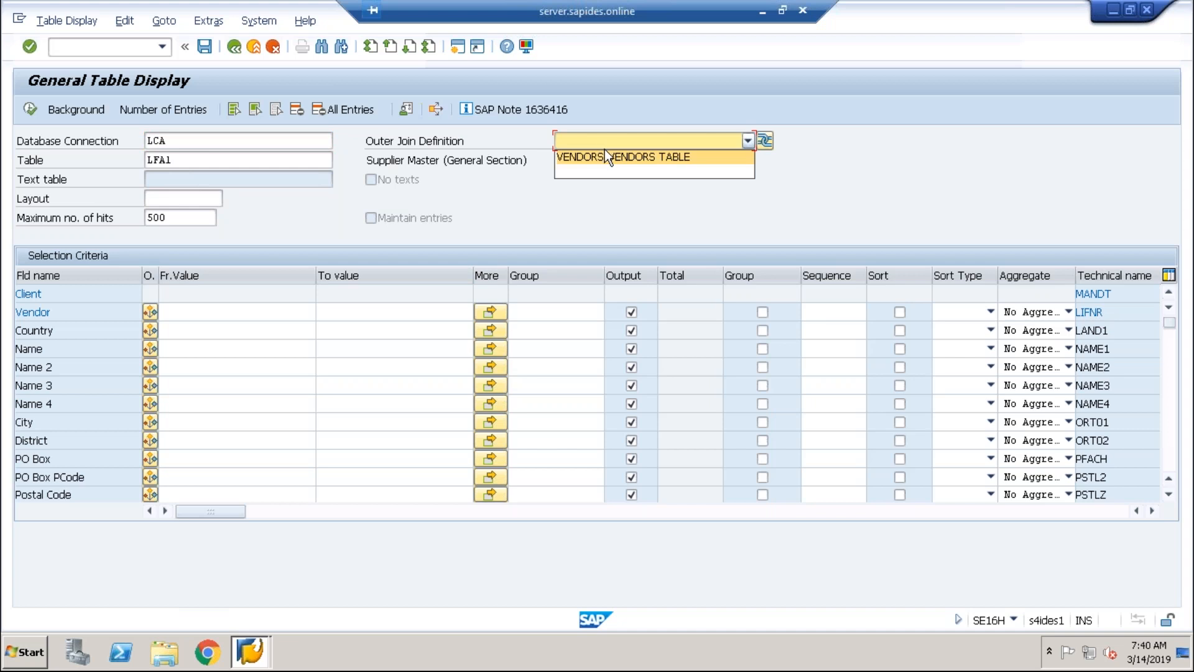
left_click(605, 156)
left_click(433, 112)
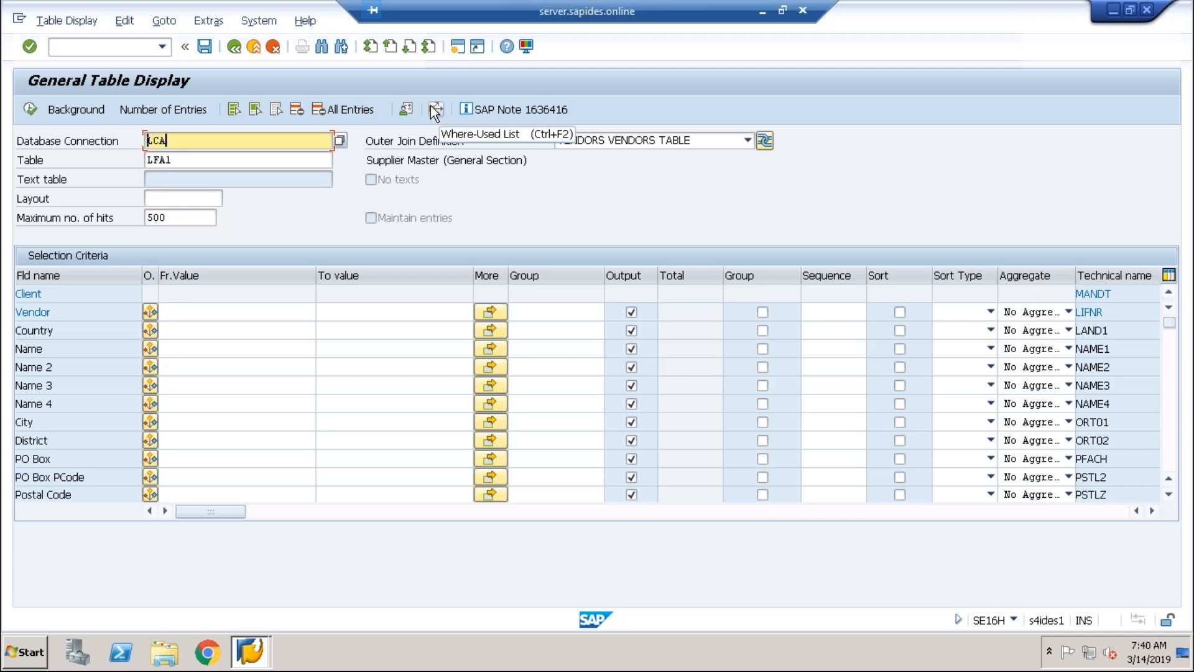
- Open transaction SE16N in a new session and load table BKPF
left_click(455, 46)
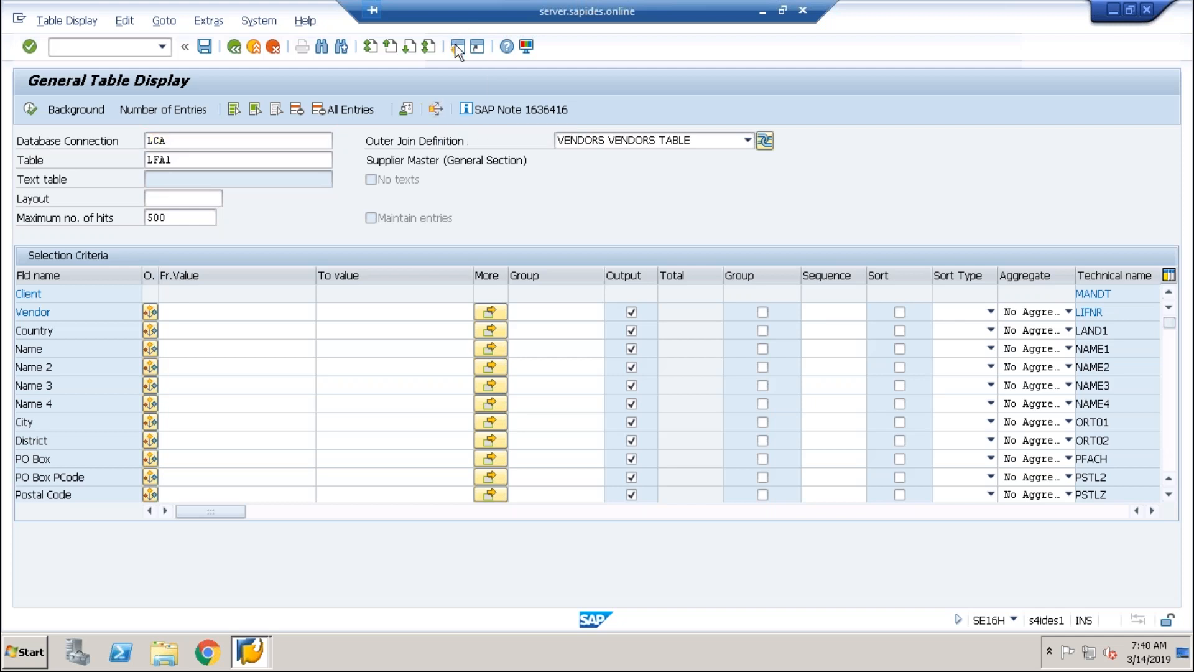
type("se16n")
key("Return")
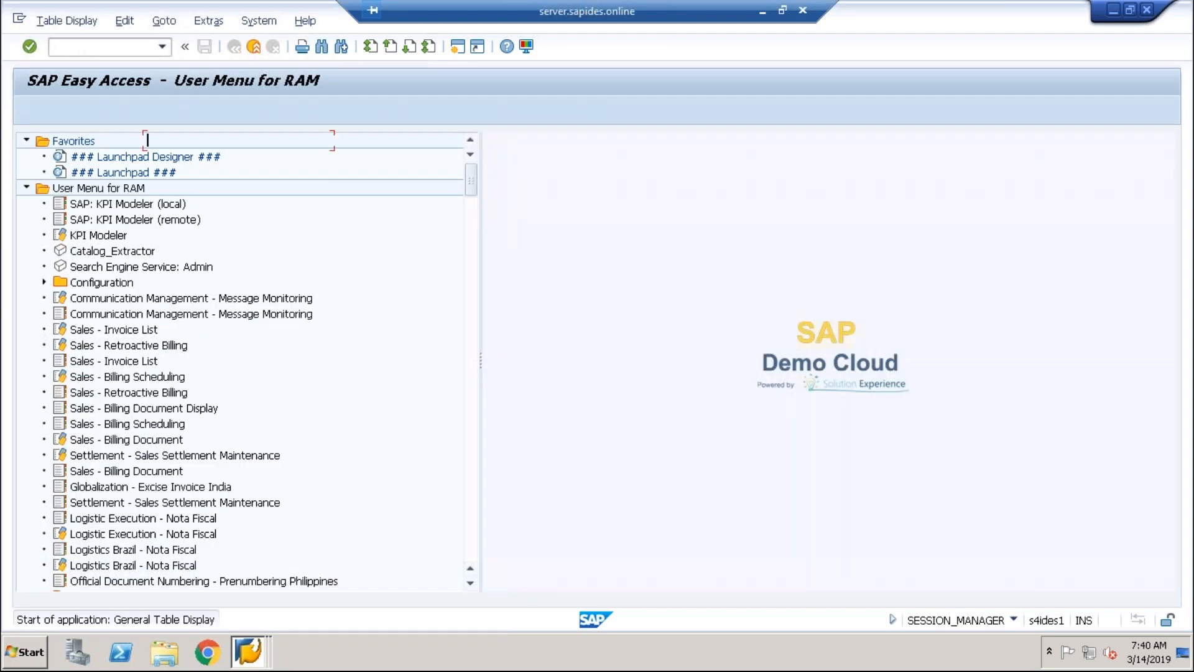
left_click_drag(180, 142, 72, 143)
type("bkpf")
key("Return")
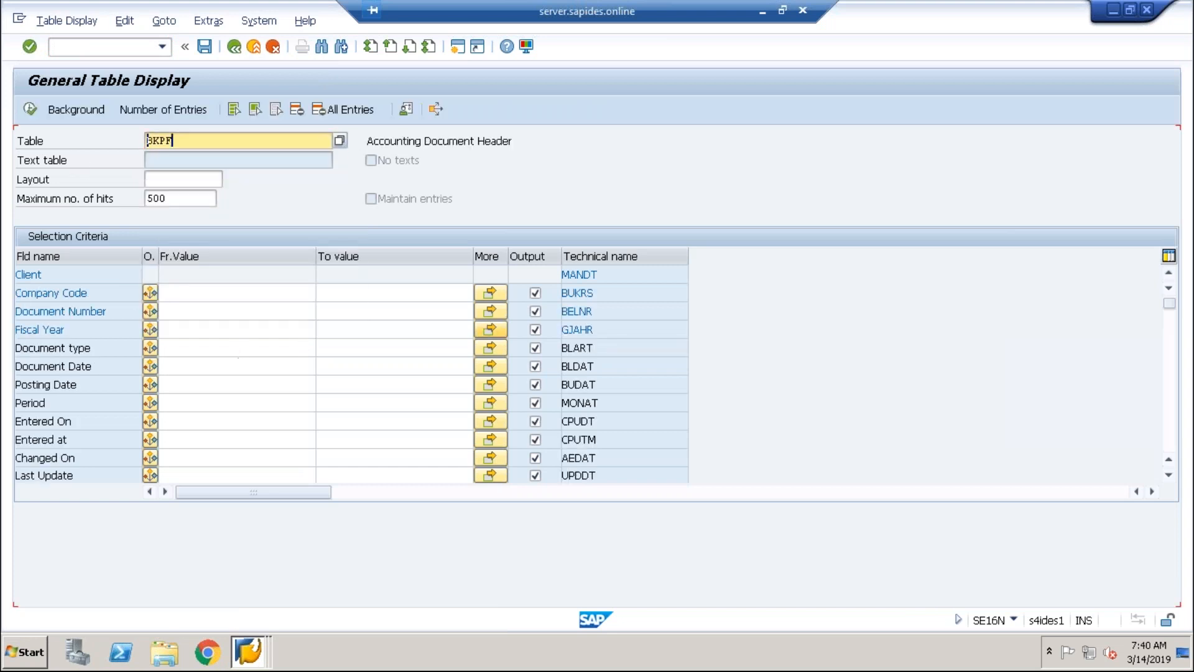
- Remove the maximum number of hits for BKPF, count the table's entries, and close the result
left_click(182, 199)
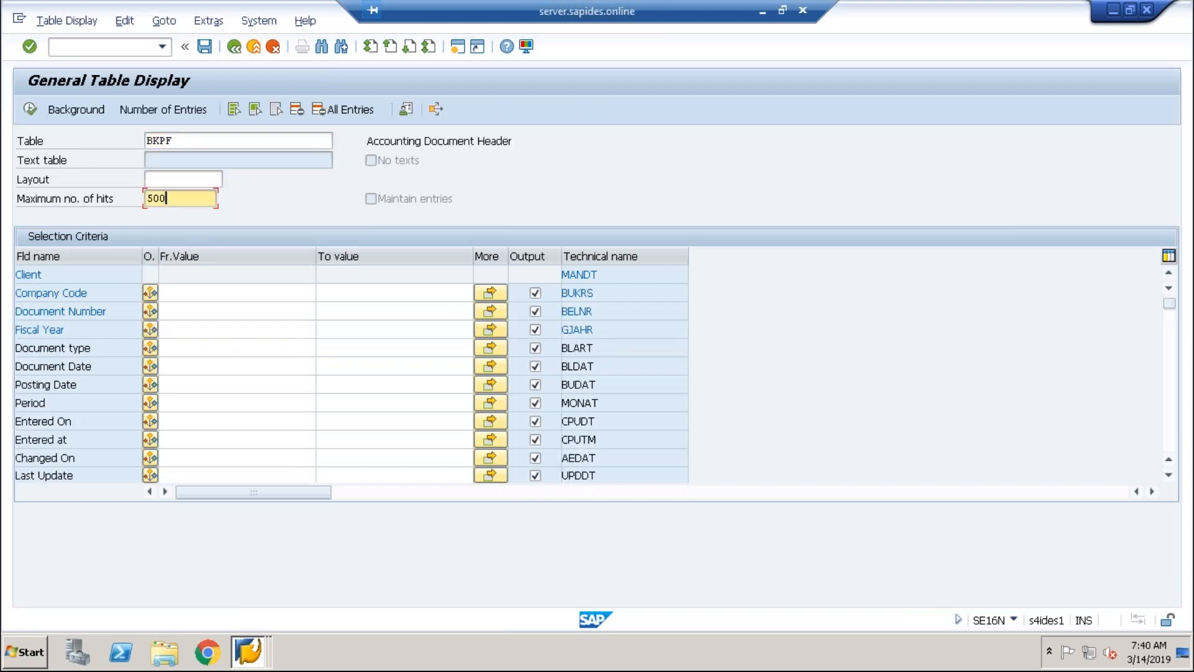
left_click_drag(179, 195, 119, 195)
key("BackSpace")
left_click(345, 111)
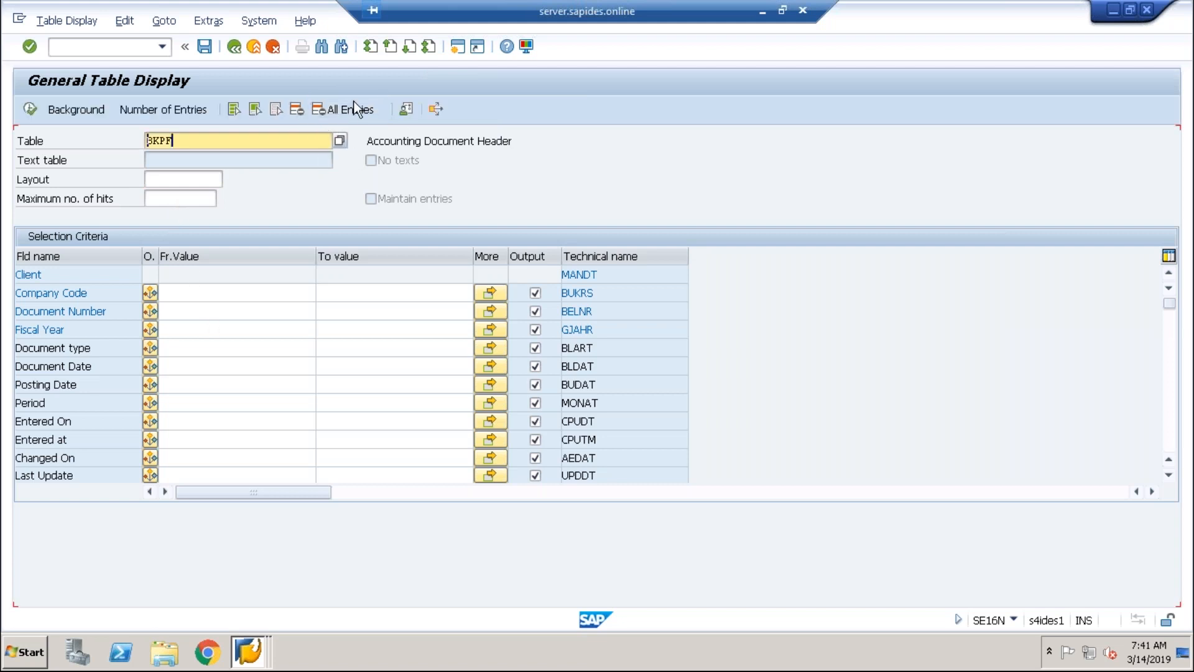
left_click(188, 109)
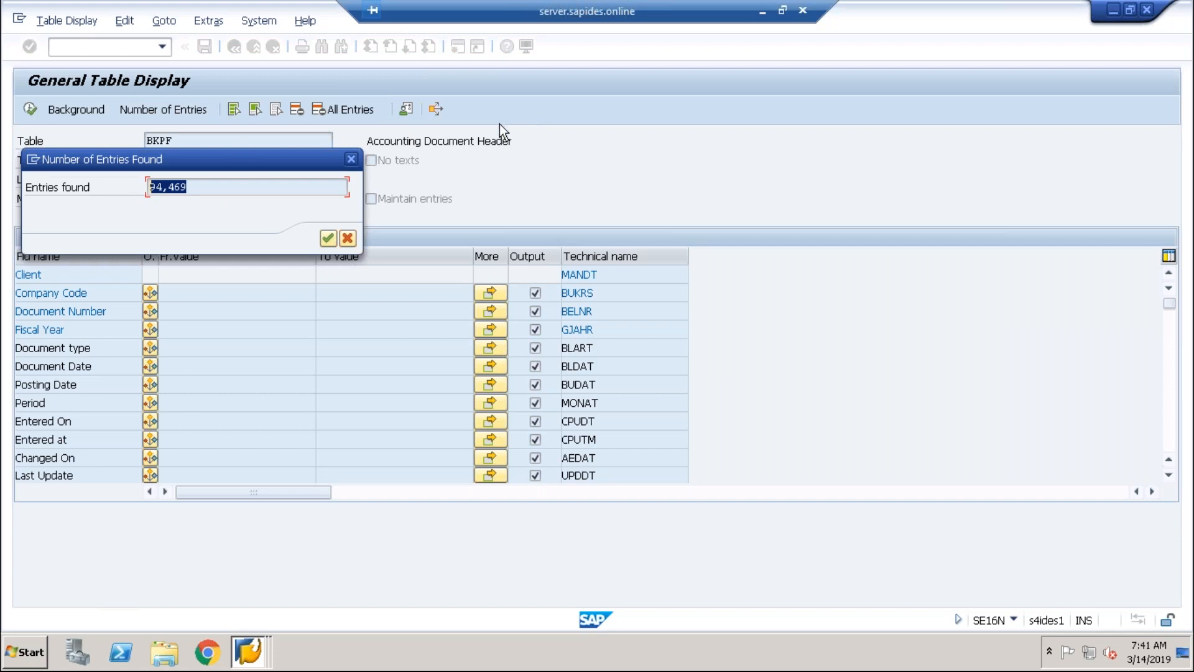
left_click_drag(286, 159, 124, 209)
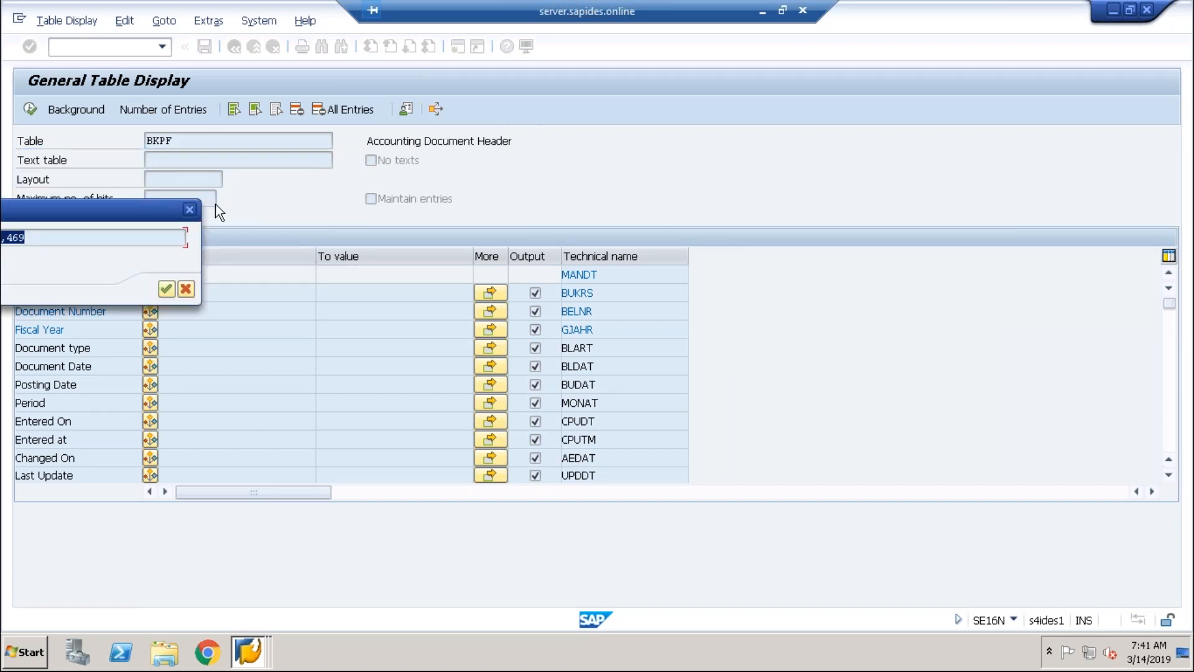
left_click(189, 209)
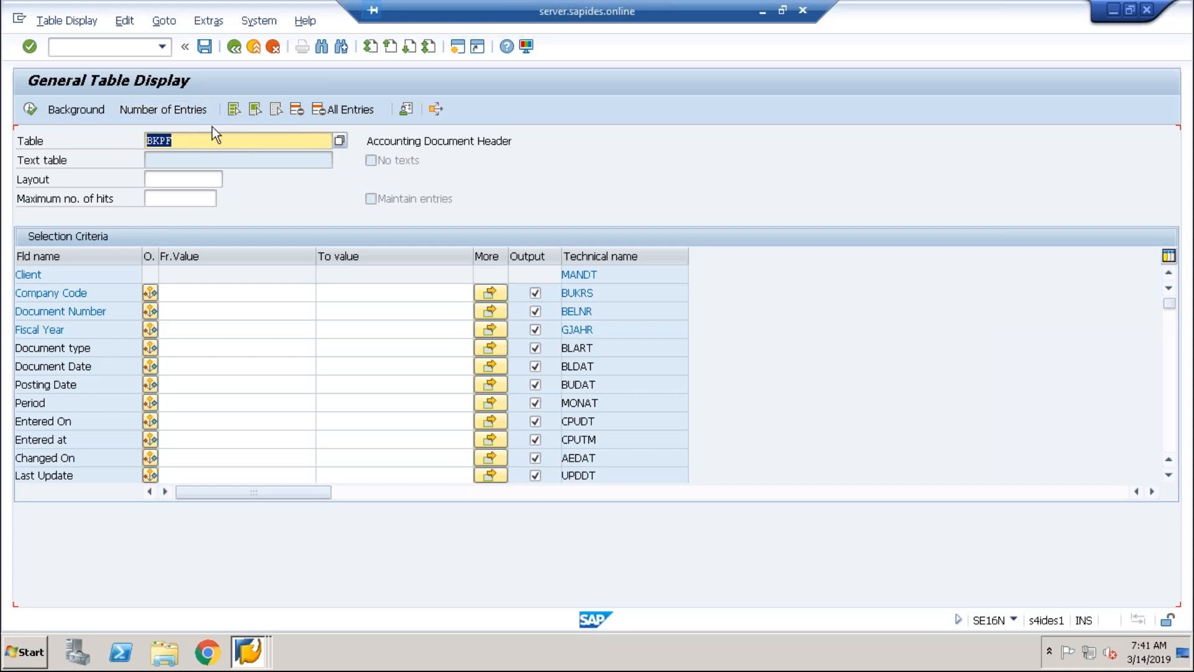
- Open transaction TAANA for table analysis administration
left_click(203, 141)
left_click(477, 46)
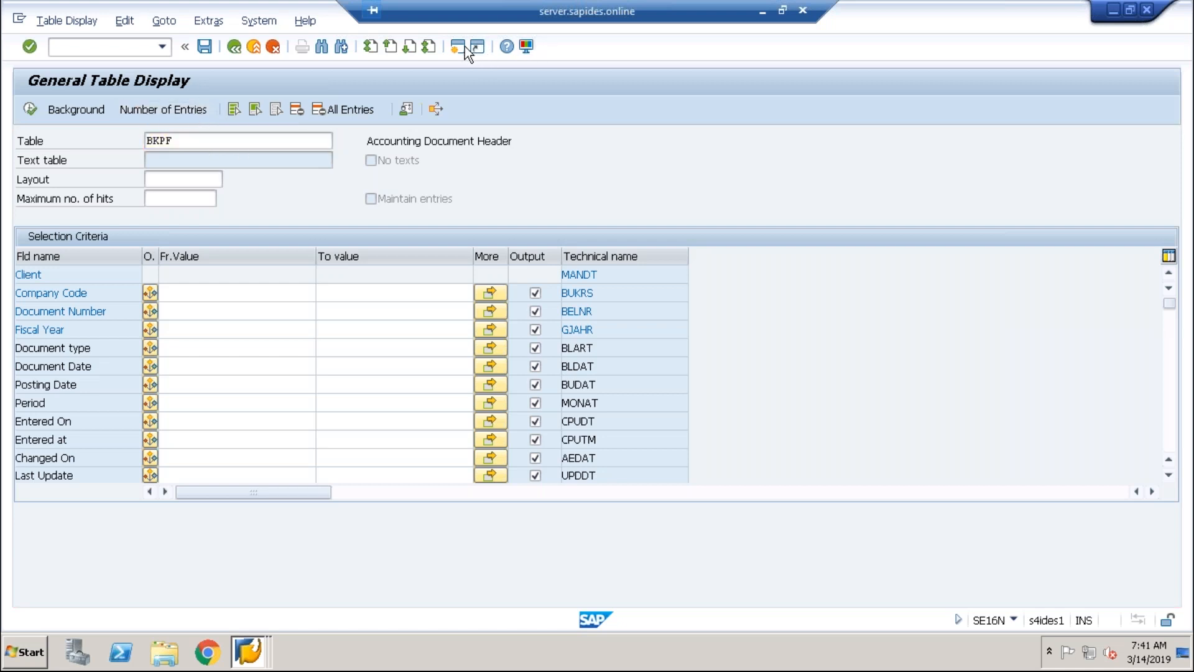
type("taana")
key("Return")
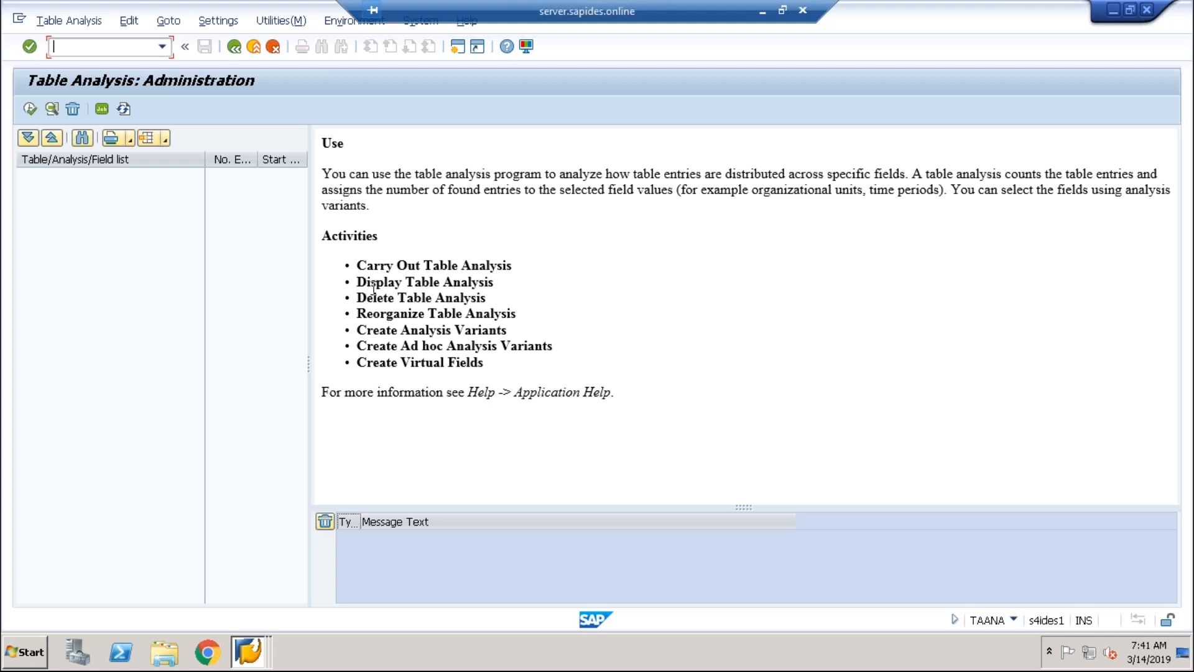
- Examine the start options for a table analysis and close them without starting one
left_click(449, 259)
left_click(53, 111)
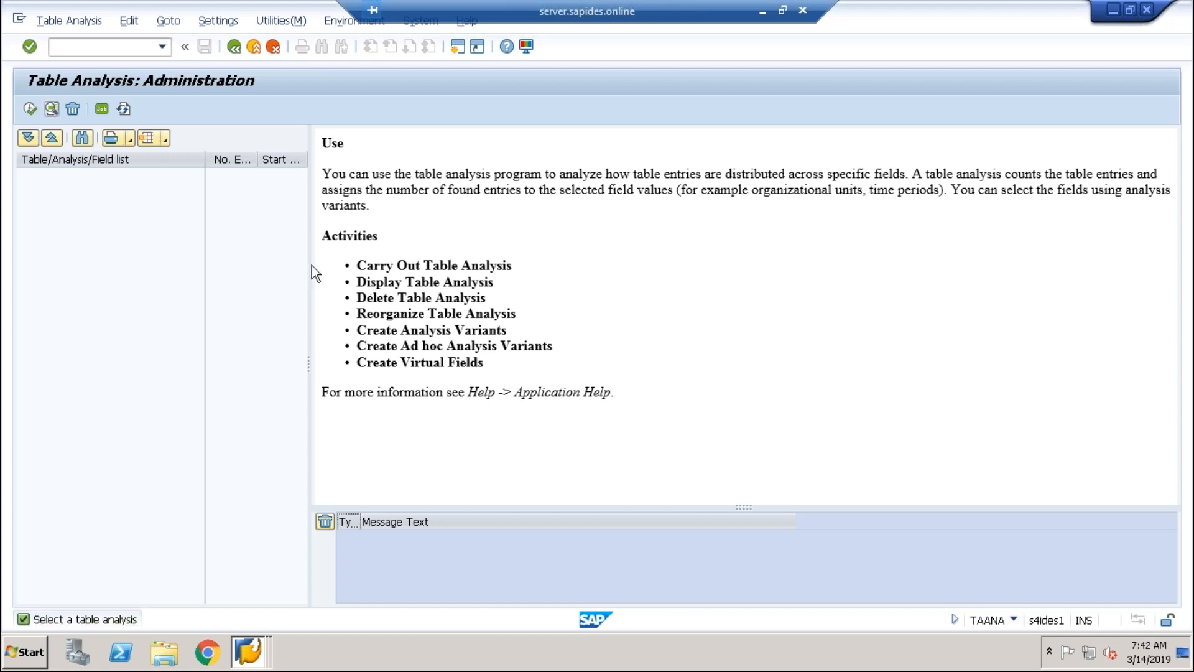
double_click(394, 280)
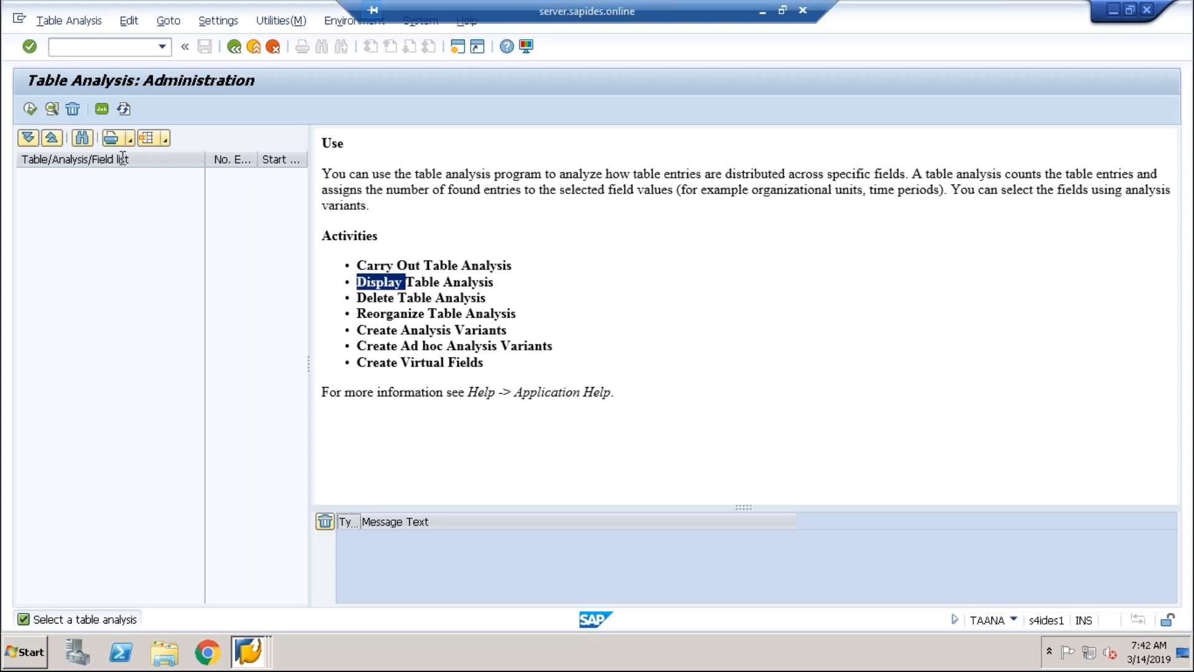
left_click(24, 111)
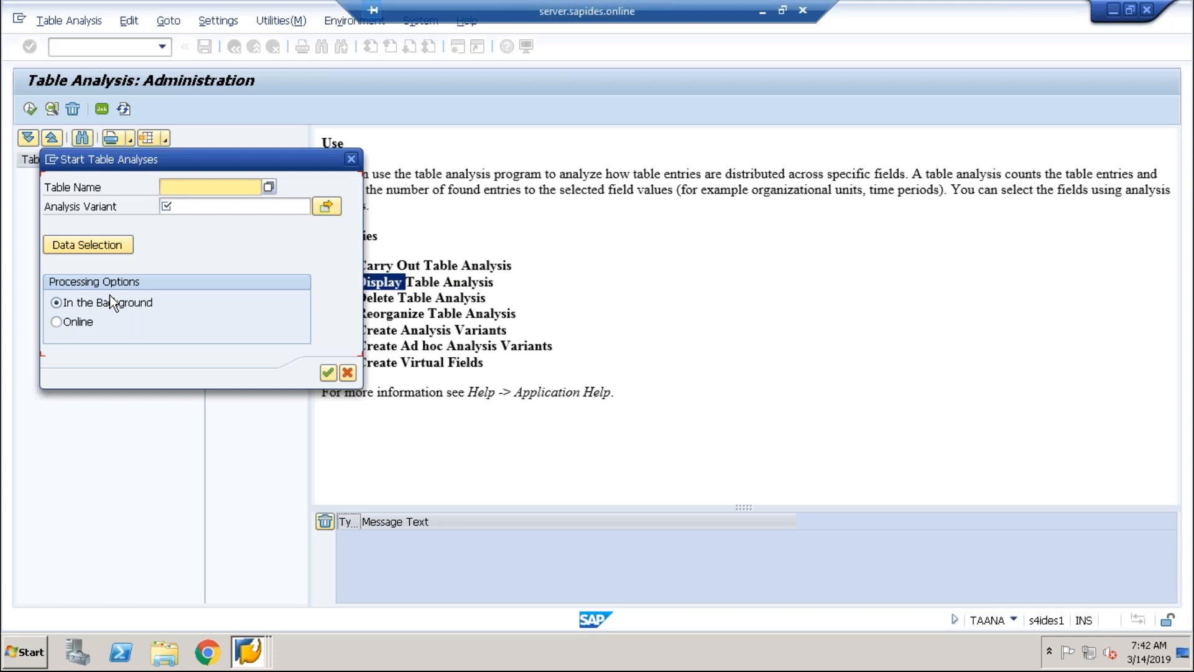
left_click(355, 164)
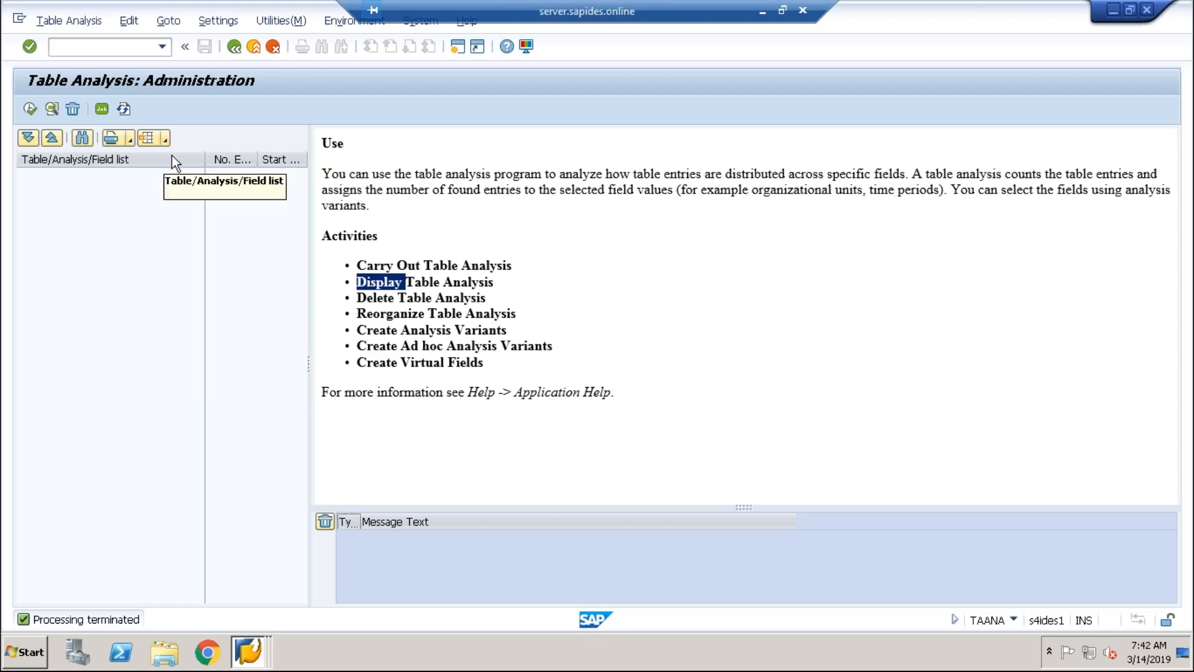
- Switch to the General Table Display session, open transaction SE16H and enter LFA1 as the table
key("alt+Tab")
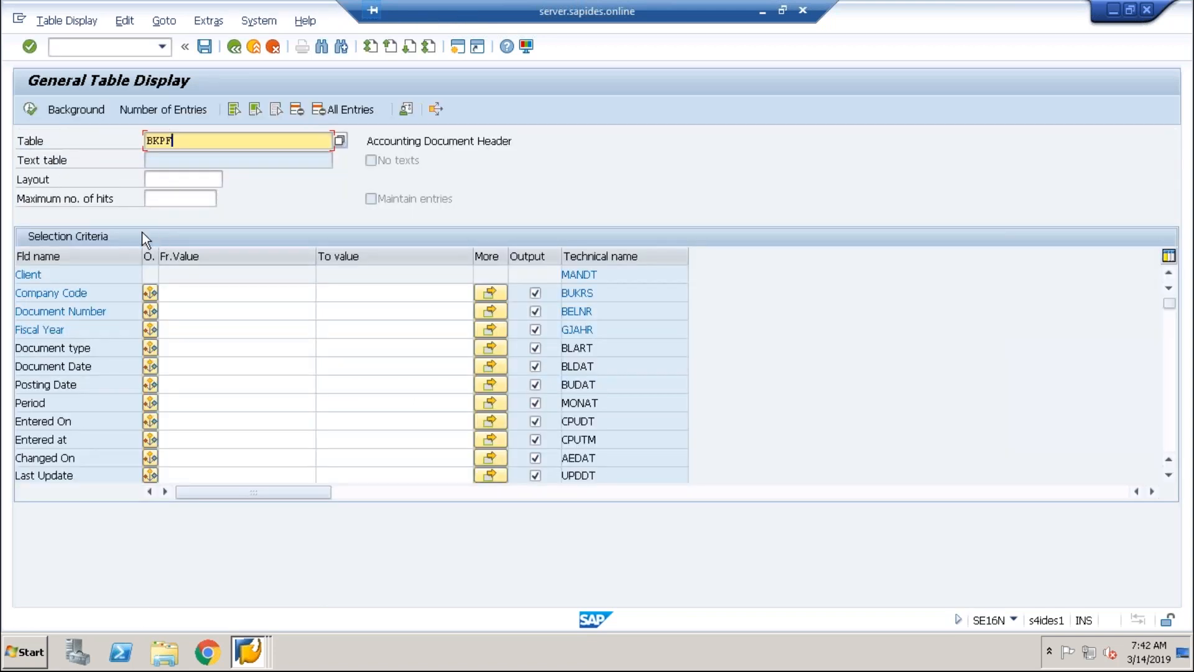
left_click(84, 50)
type("/nse16h")
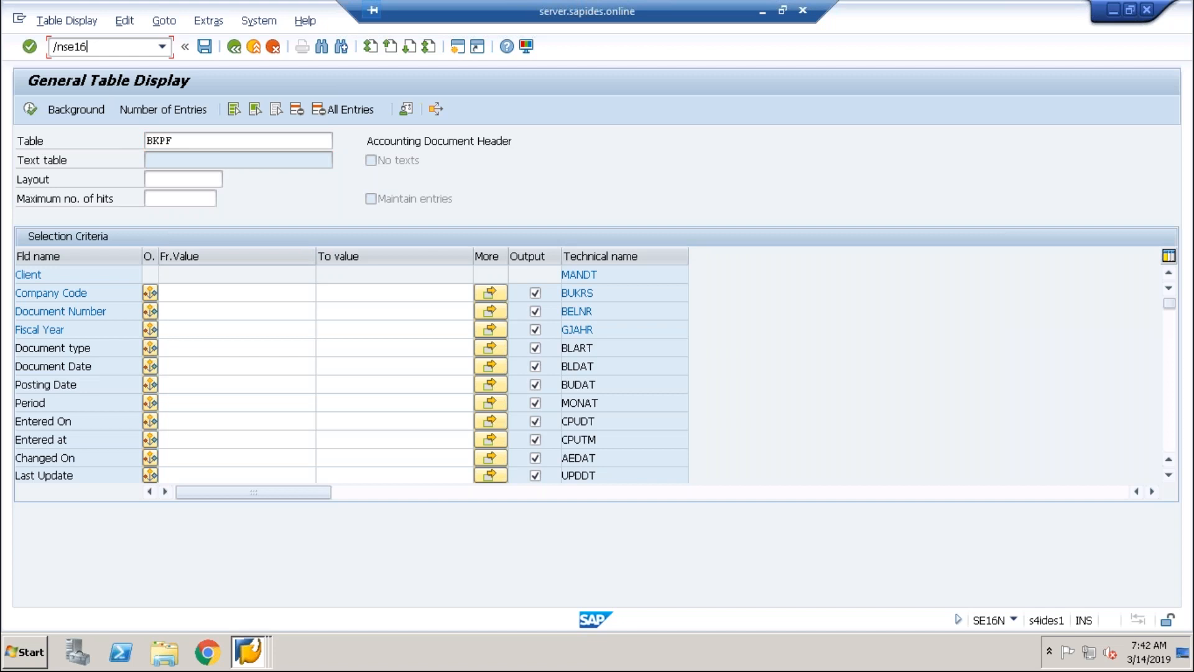
key("Return")
left_click_drag(258, 158, 148, 160)
key("BackSpace")
type("l")
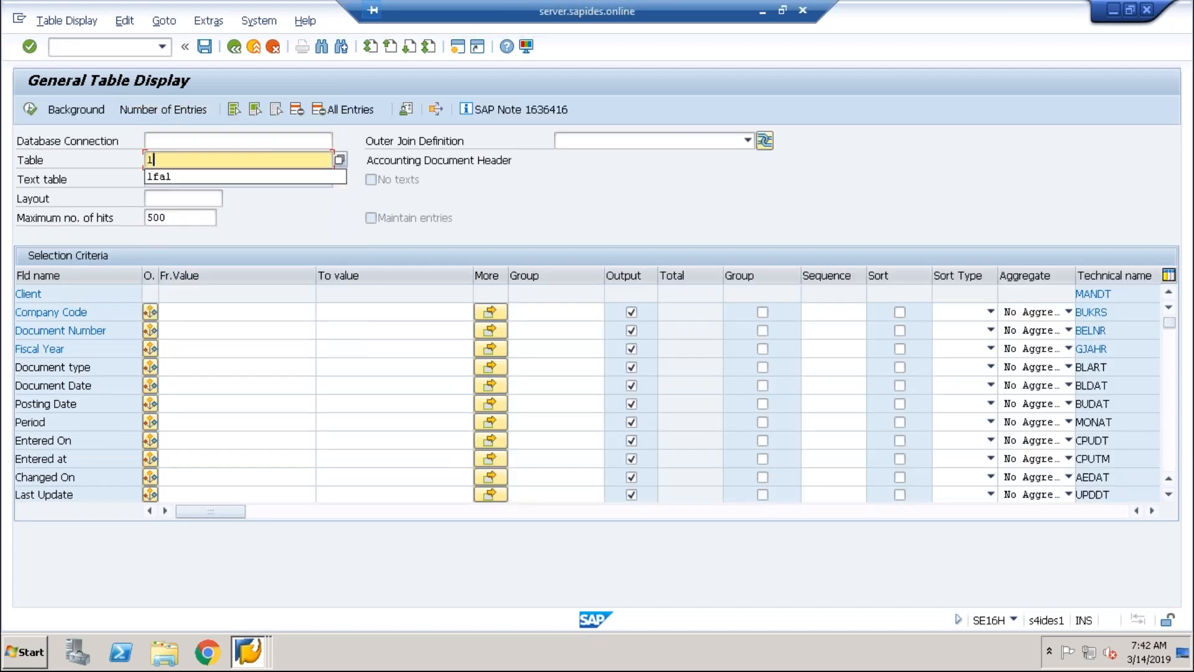
type("fal")
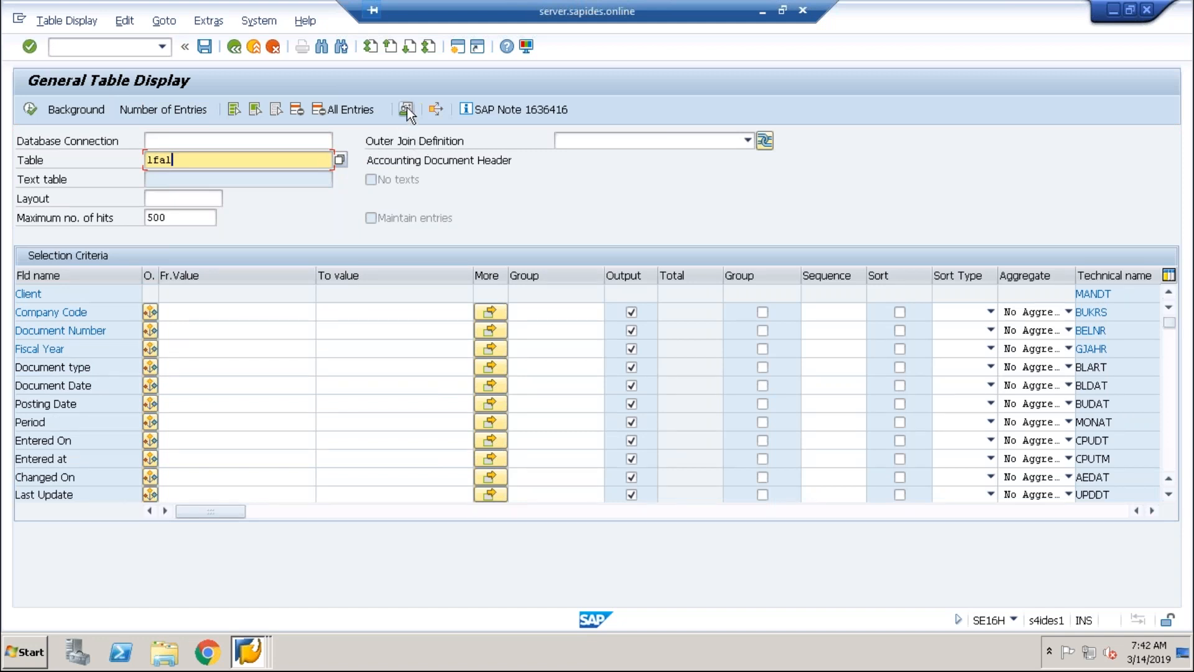
- Look at the technical settings of the table display and search for saved layouts for LFA1
left_click(406, 109)
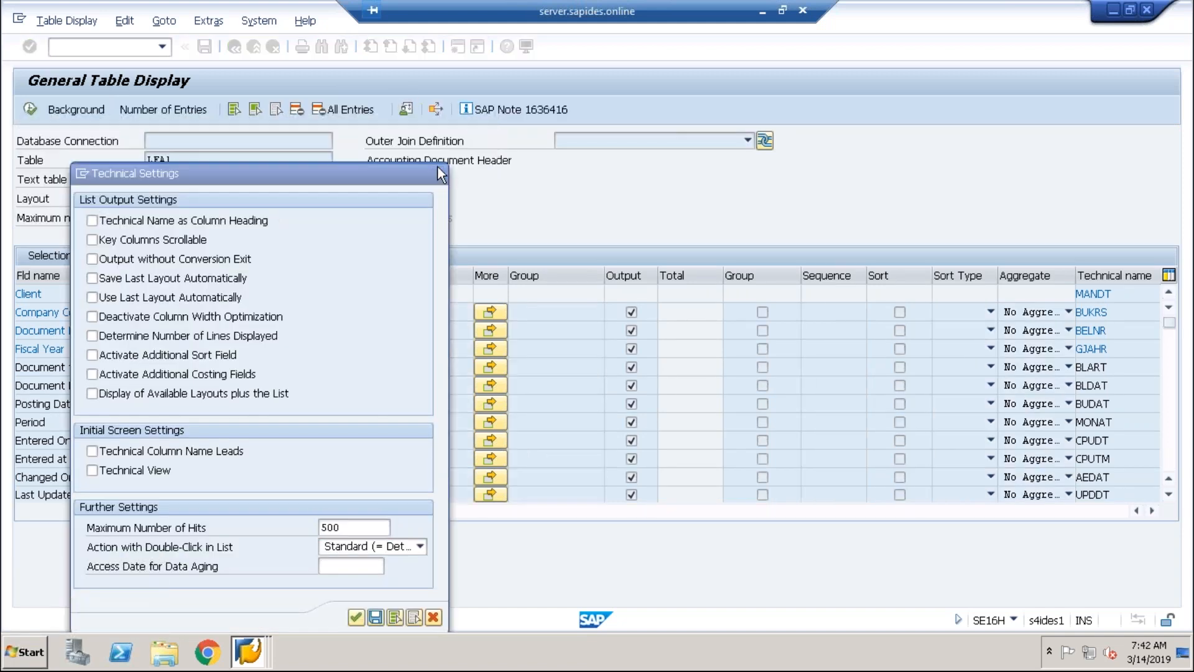
left_click(437, 173)
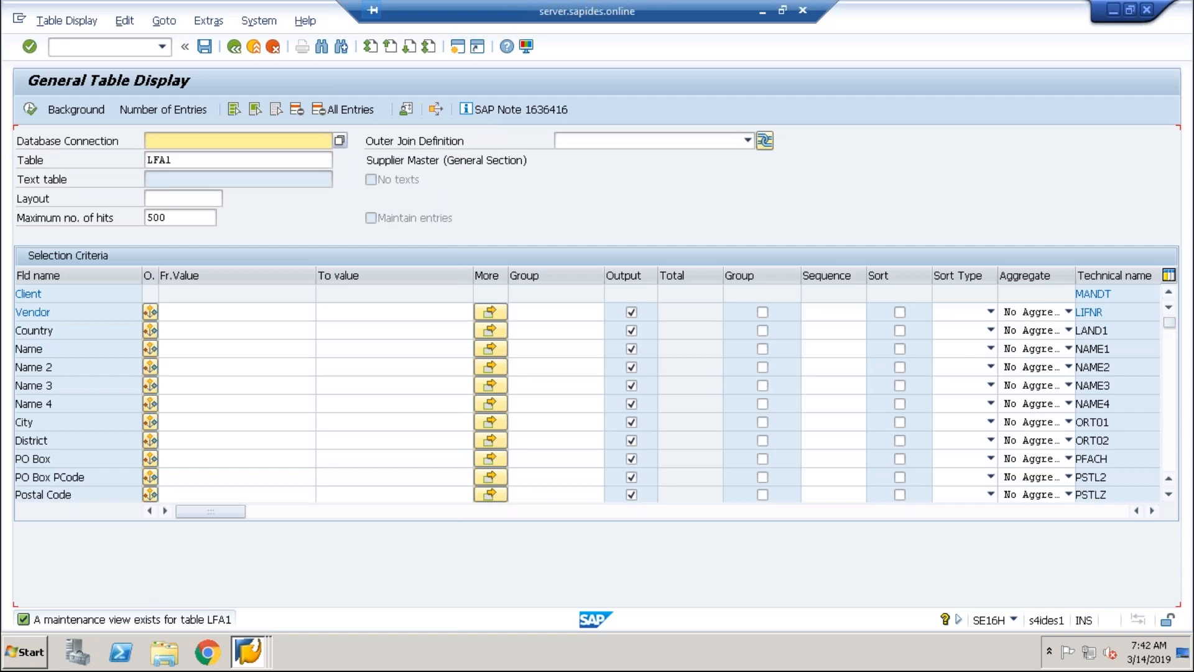
left_click(170, 198)
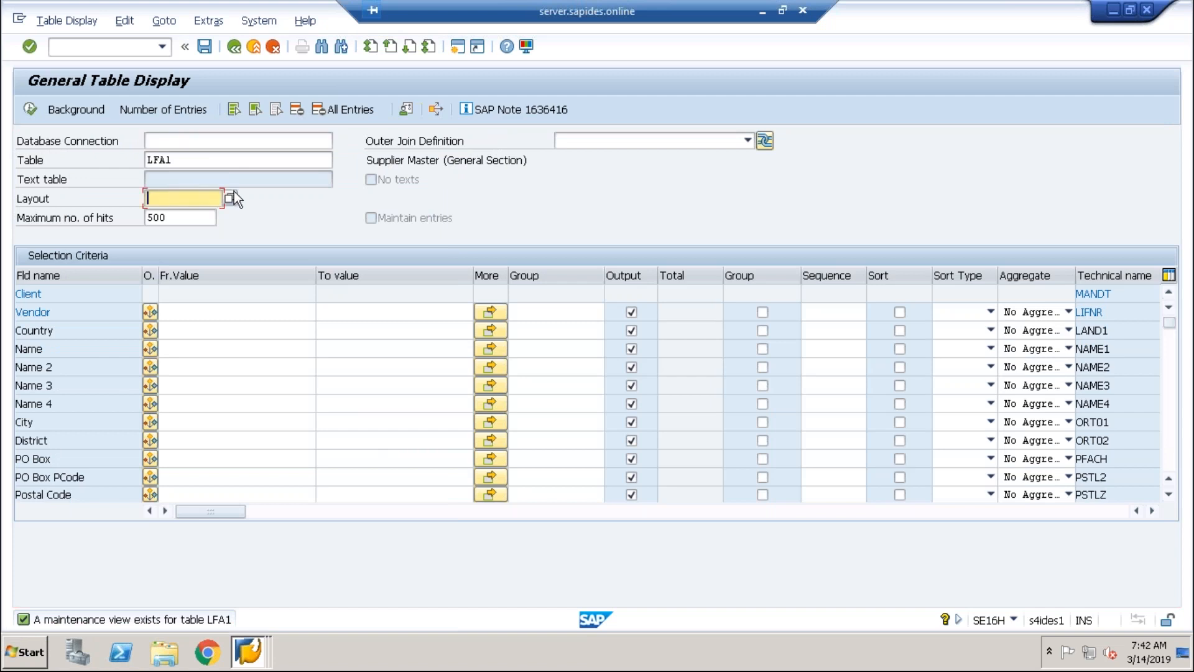
left_click(230, 197)
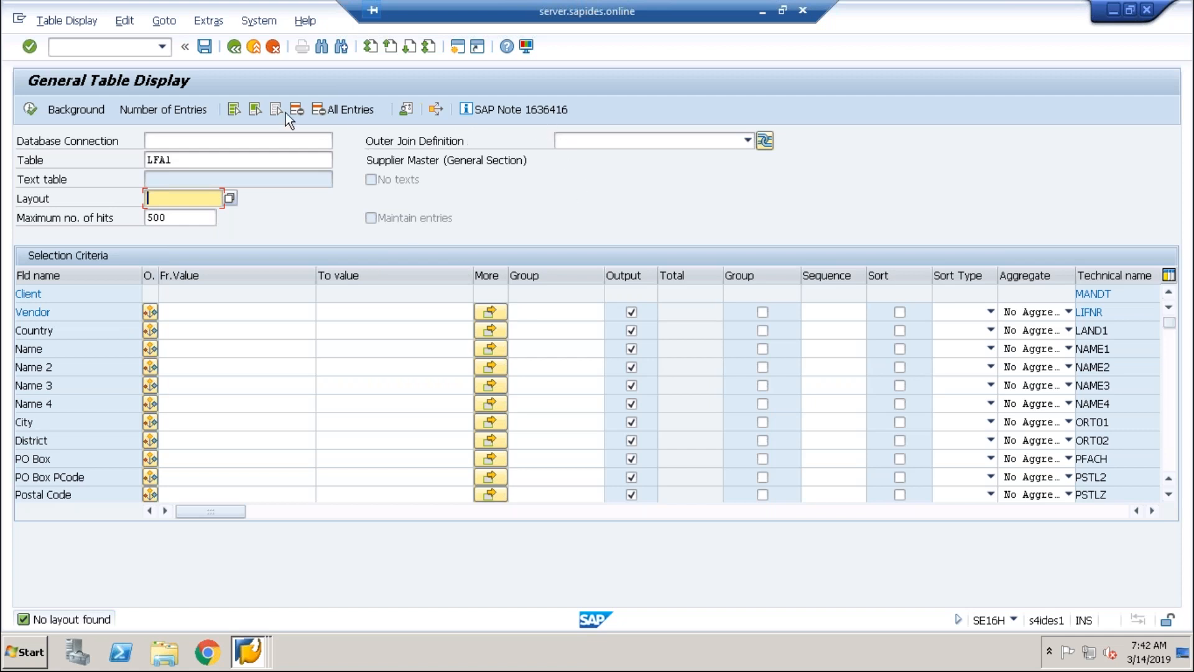
- Check the number of entries in table LFA1 and display its records with a maximum of 500 hits
left_click(173, 109)
left_click(352, 159)
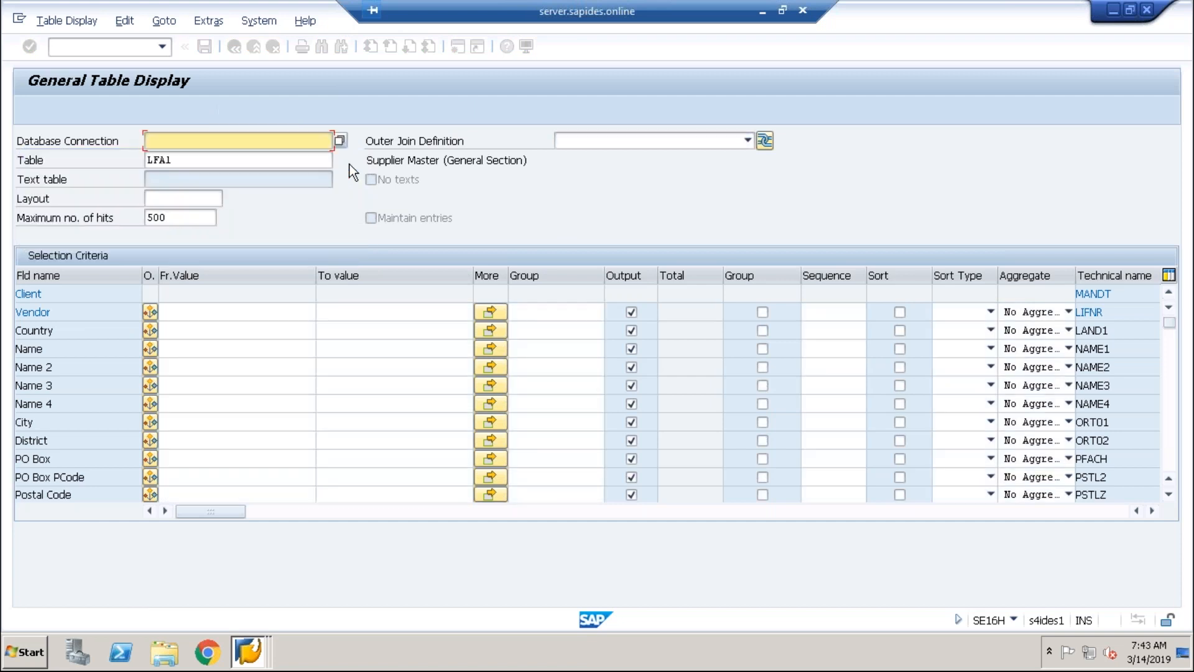
left_click(28, 104)
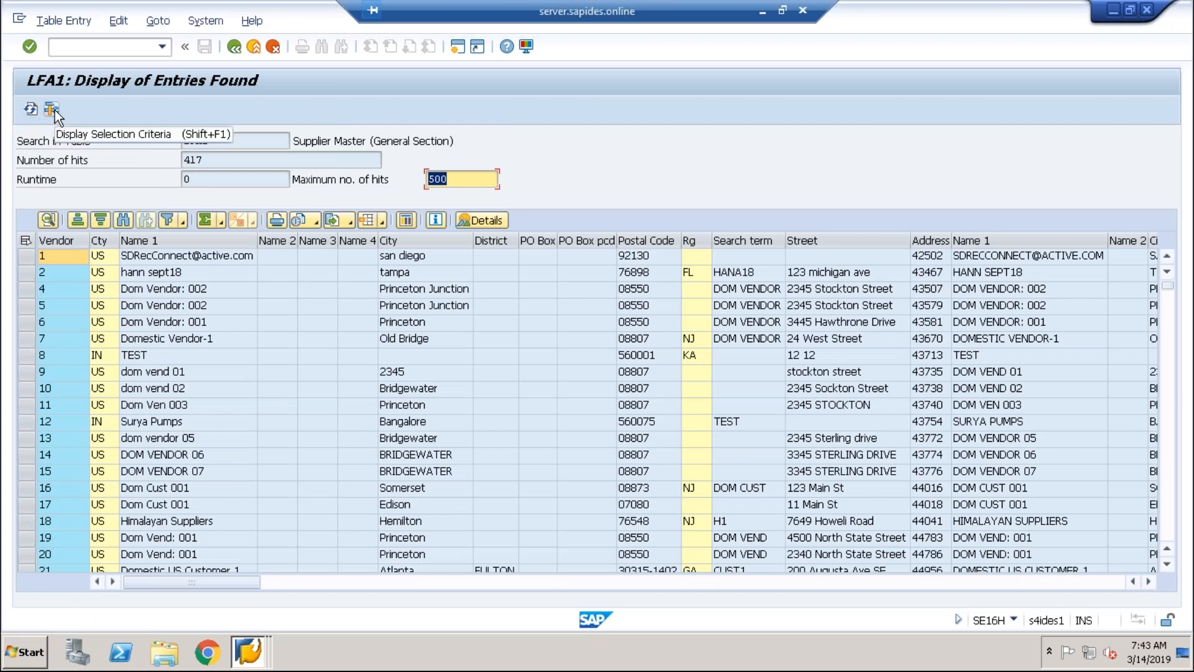
- View the selection criteria behind the LFA1 results and return to the table selection screen
left_click(54, 110)
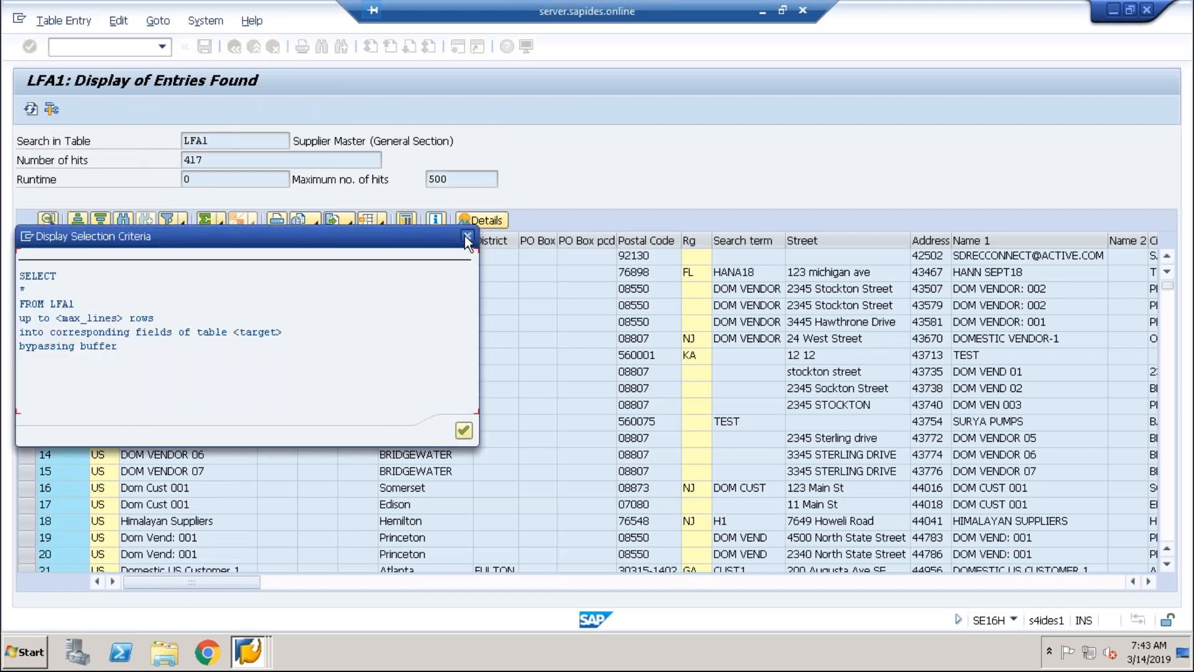
left_click(467, 235)
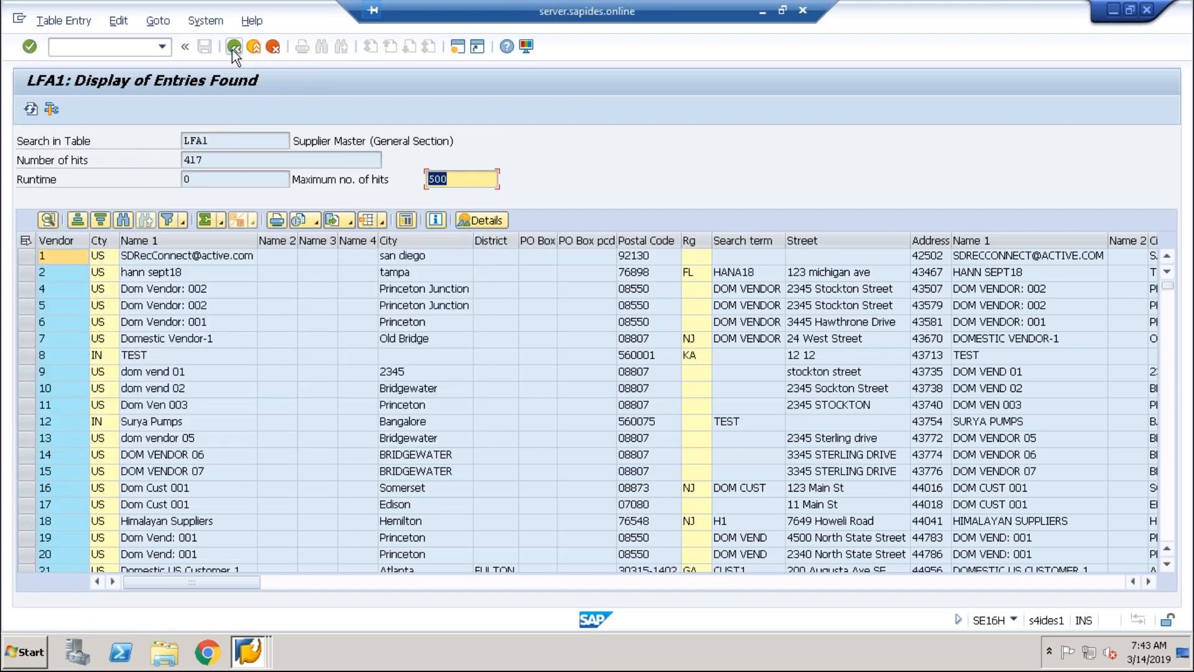
left_click(233, 47)
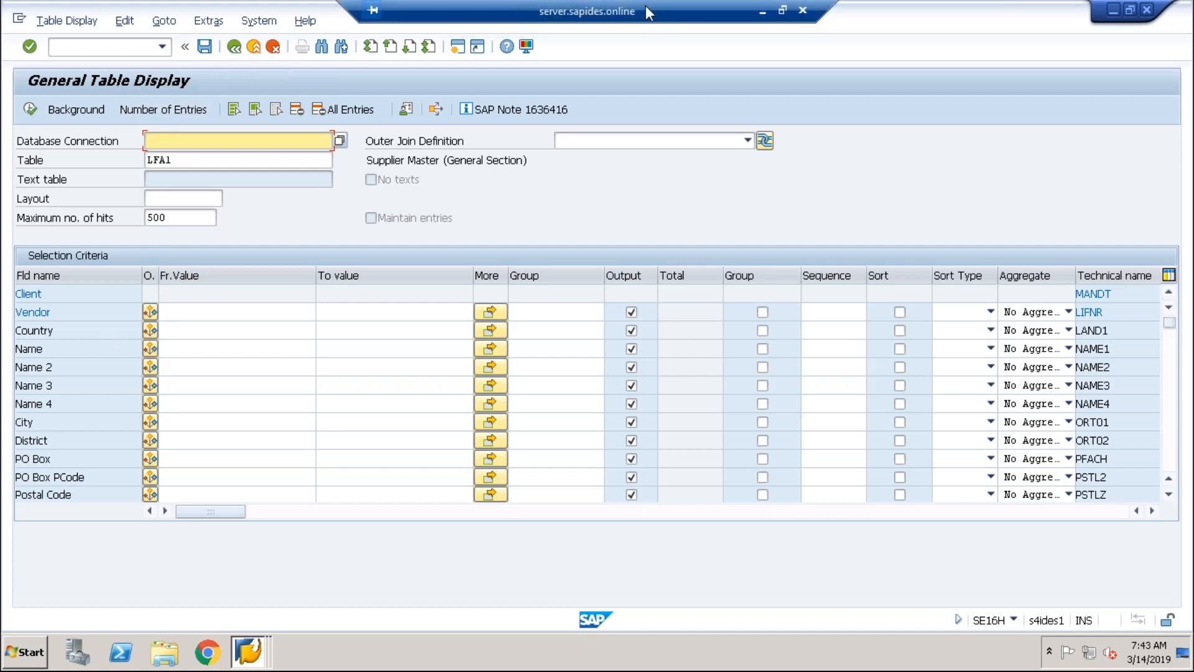
left_click_drag(604, 42, 597, 45)
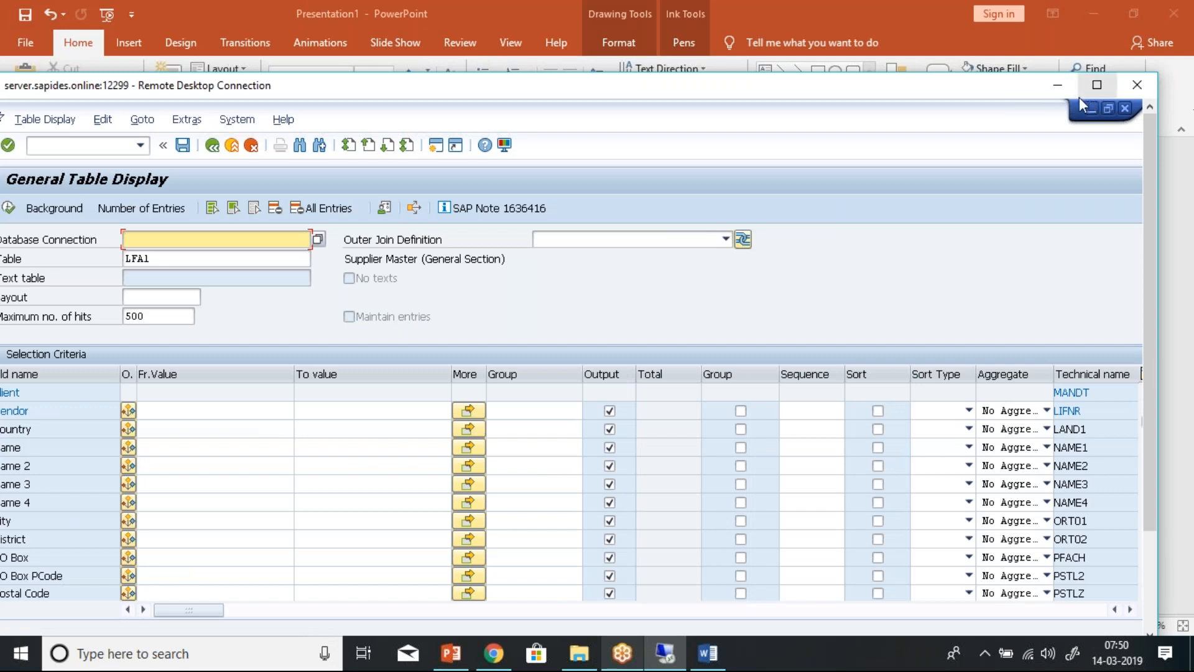
left_click(1096, 86)
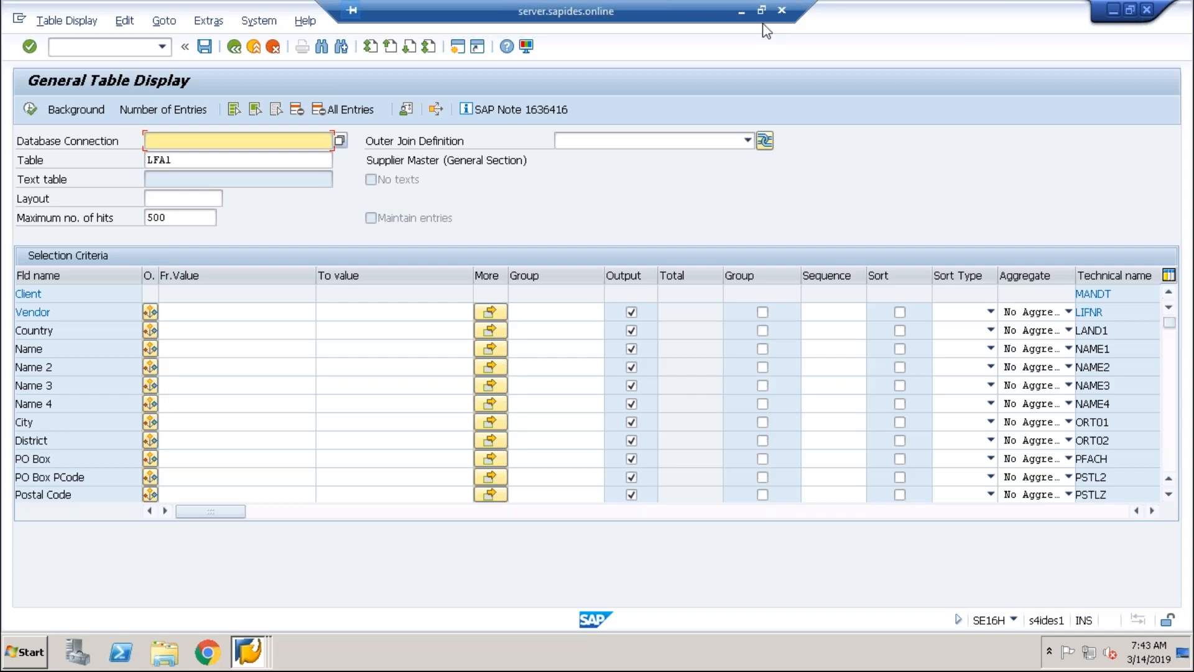
- Open transaction SE16N and load the field list of table WIND
left_click(108, 48)
type("/nse16")
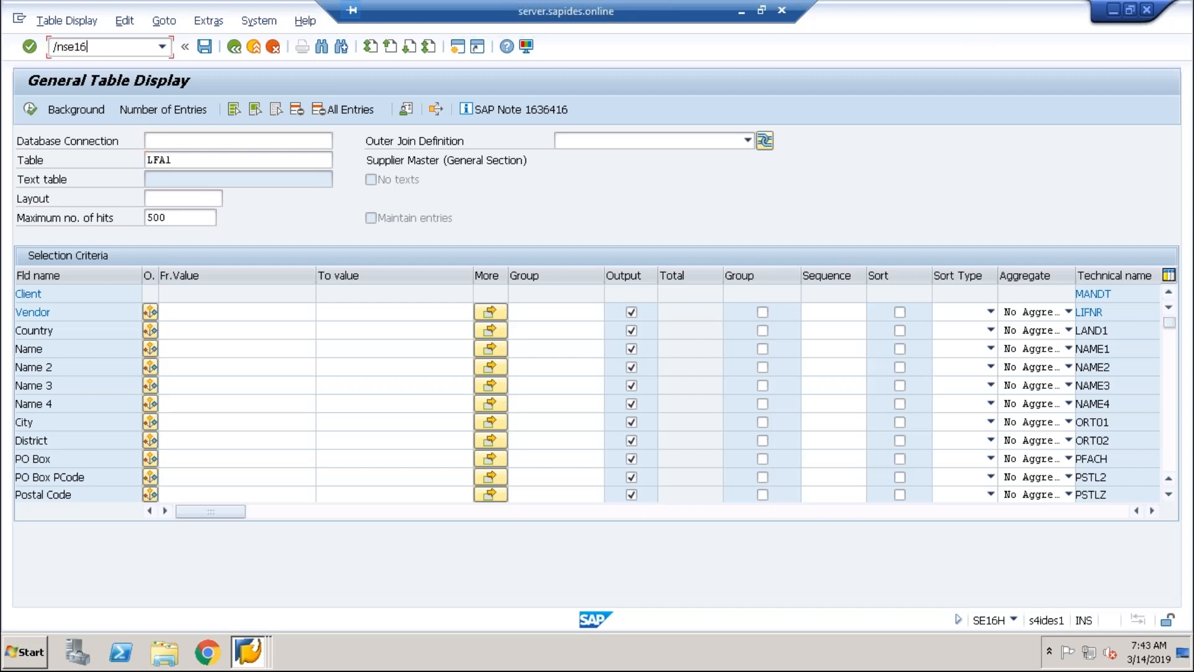
key("Return")
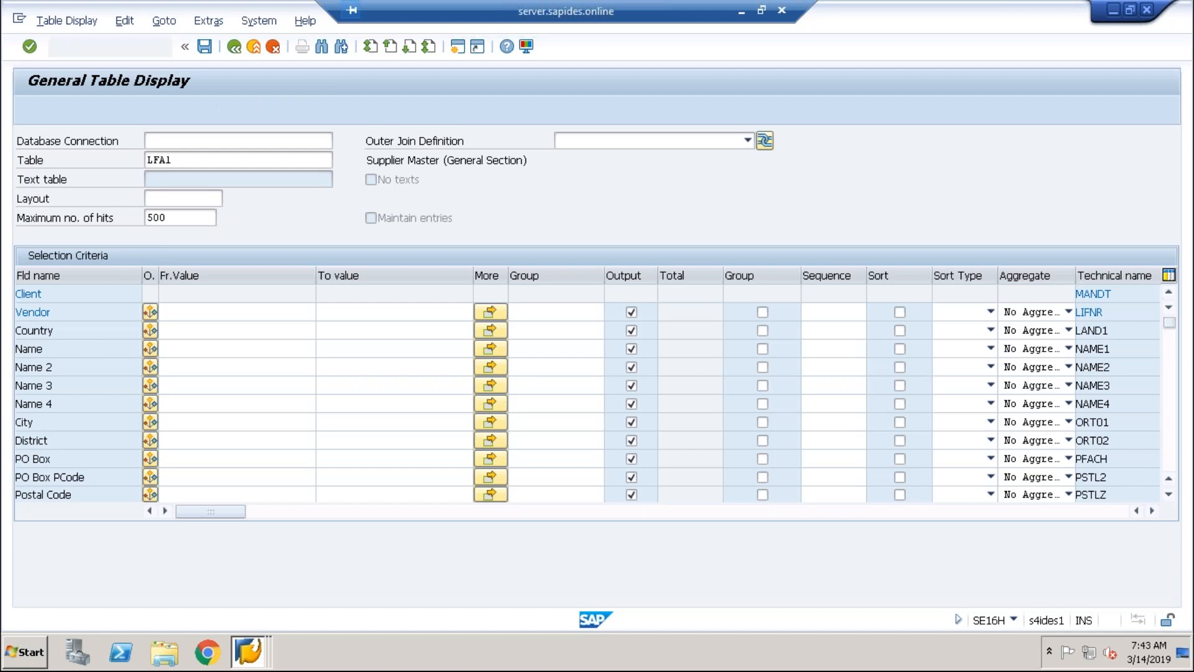
double_click(167, 142)
type("vind")
key("Return")
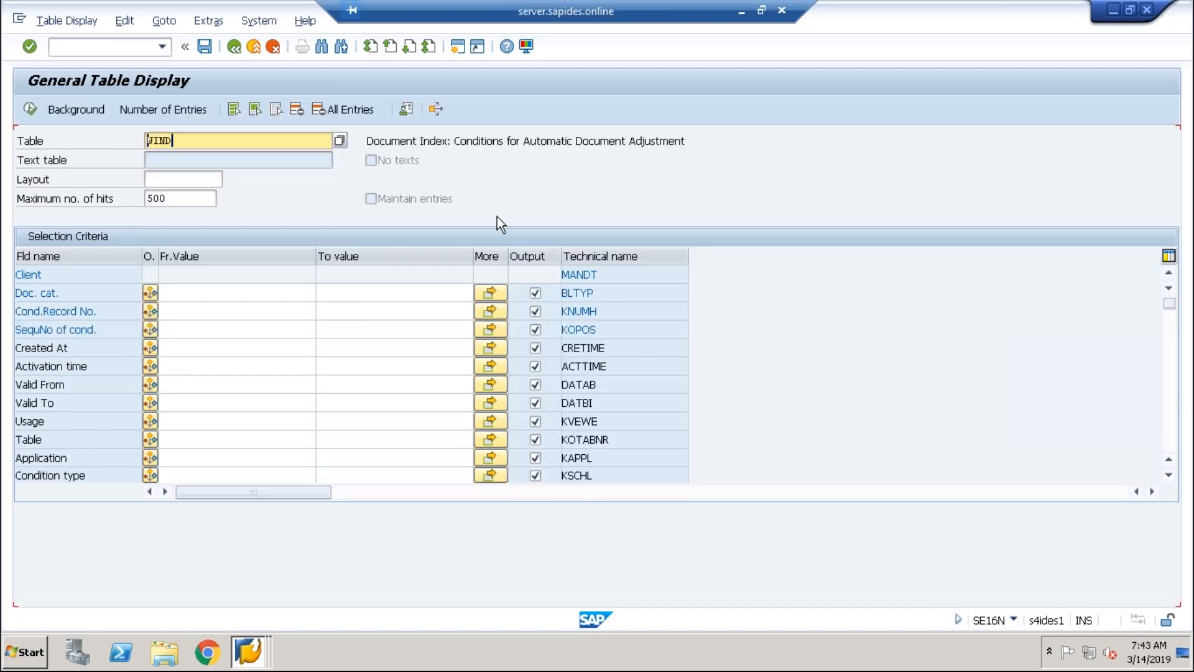
- Highlight the end of the table description and load table S111 in place of WIND
left_click_drag(576, 143, 690, 149)
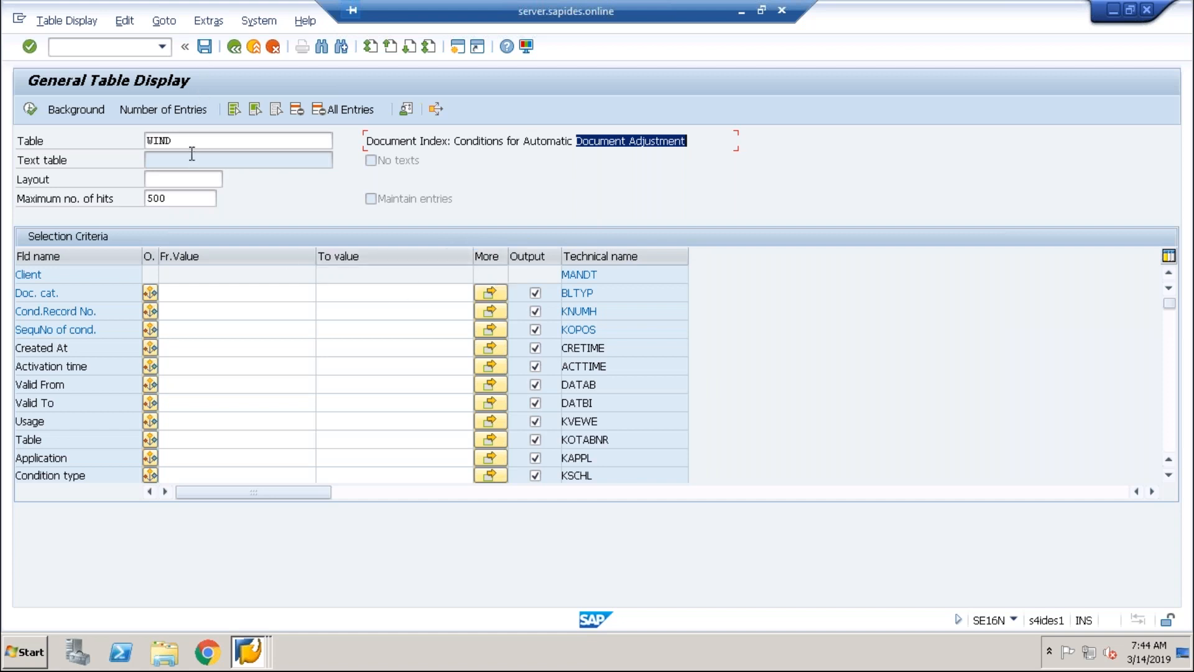
left_click(184, 136)
left_click_drag(183, 137, 129, 133)
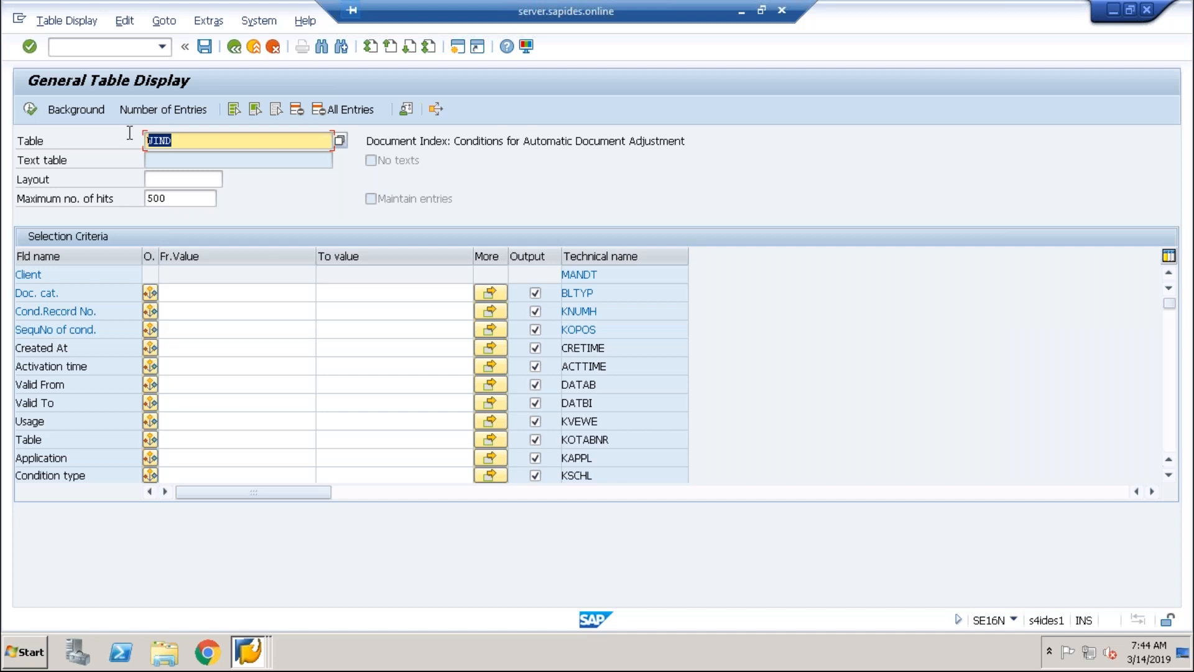
type("a111")
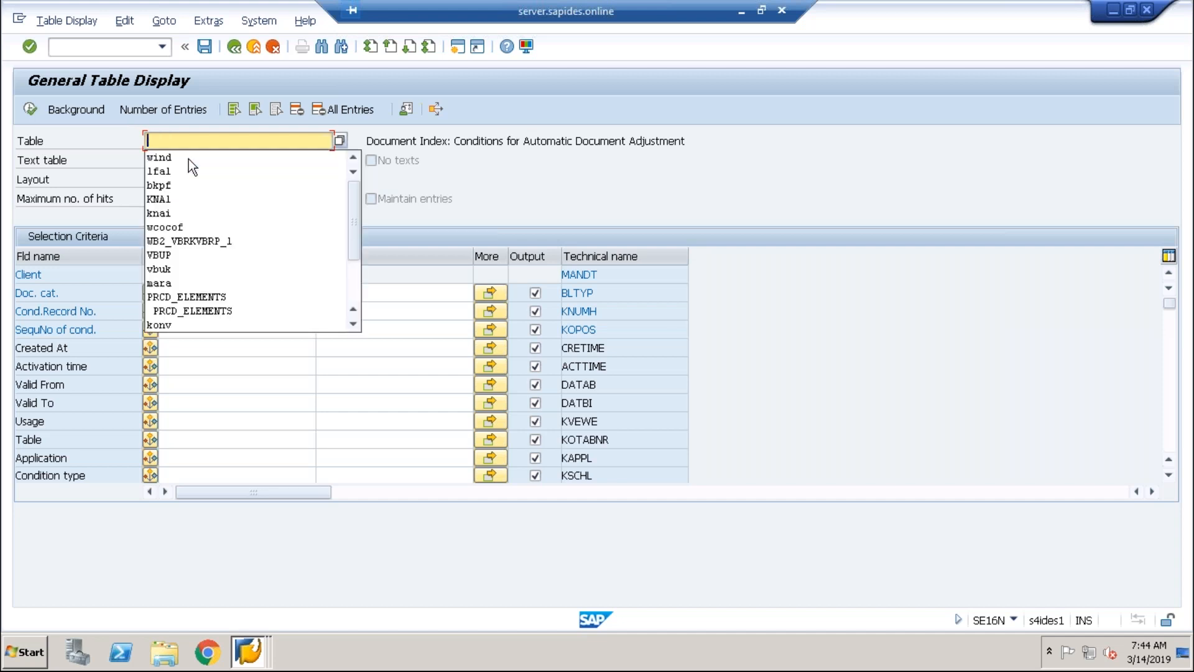
key("Return")
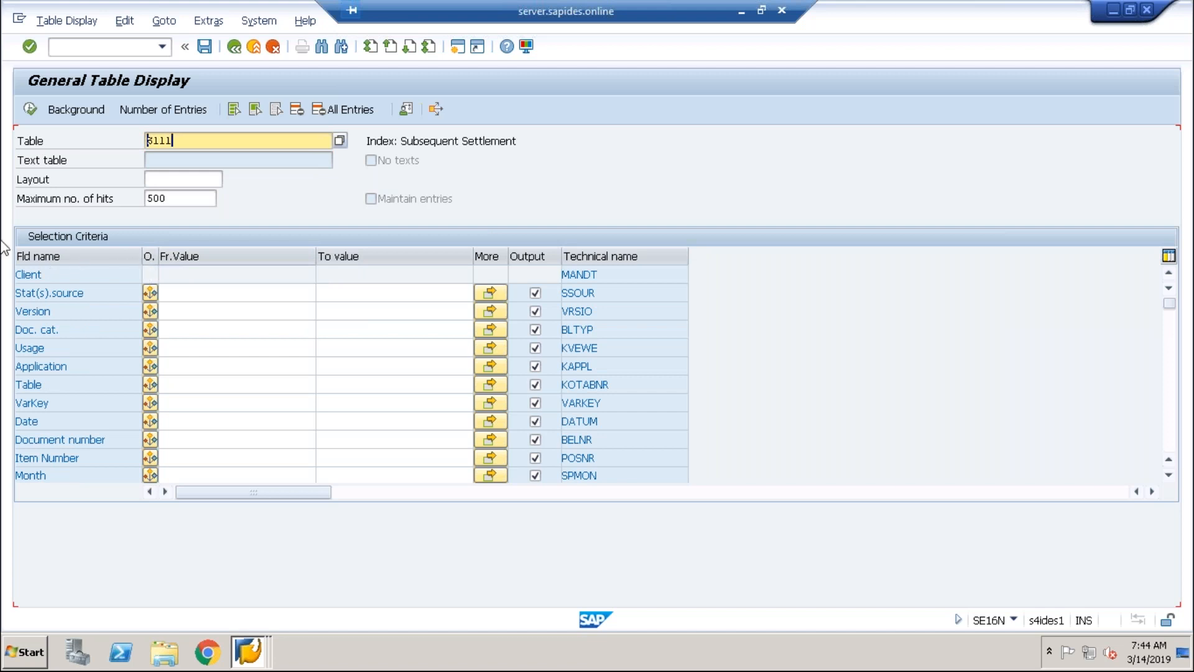
- Leave the table display and try to open transaction MEI4
left_click(53, 50)
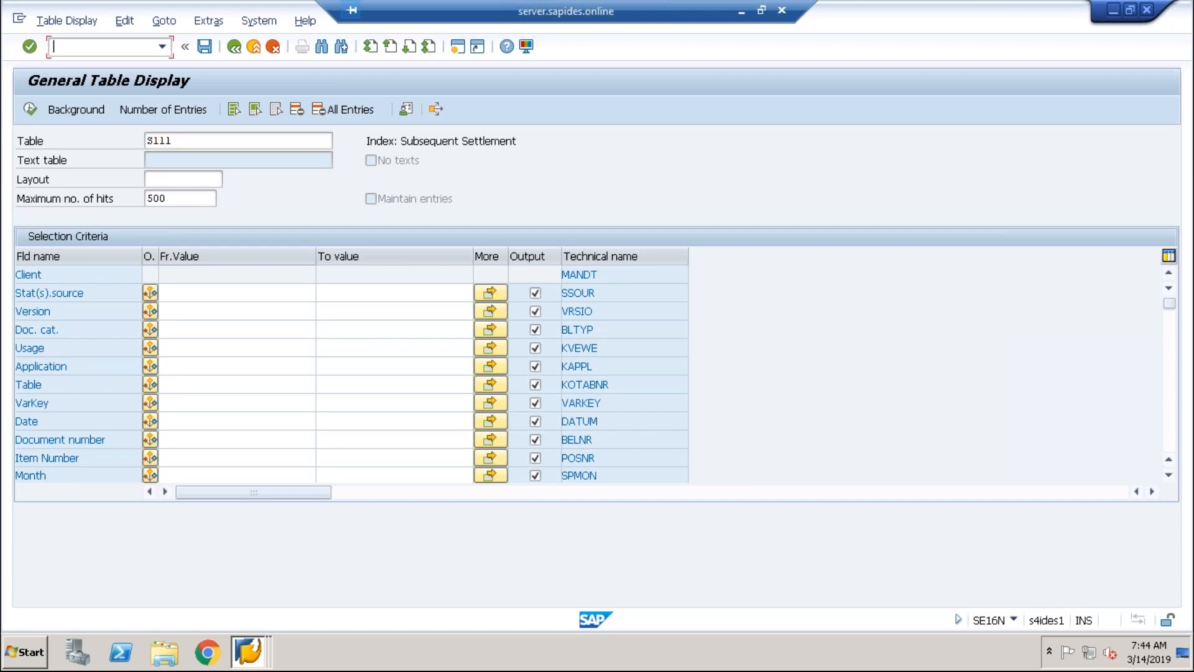
type("/n")
key("Return")
type("/nme")
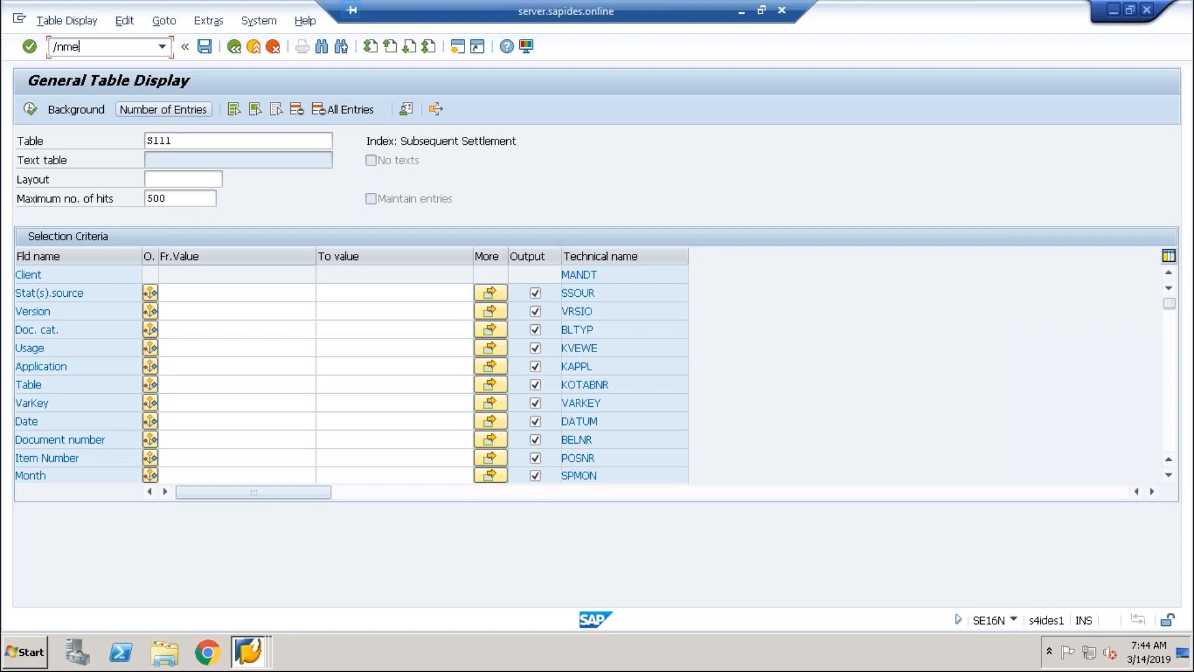
key("Return")
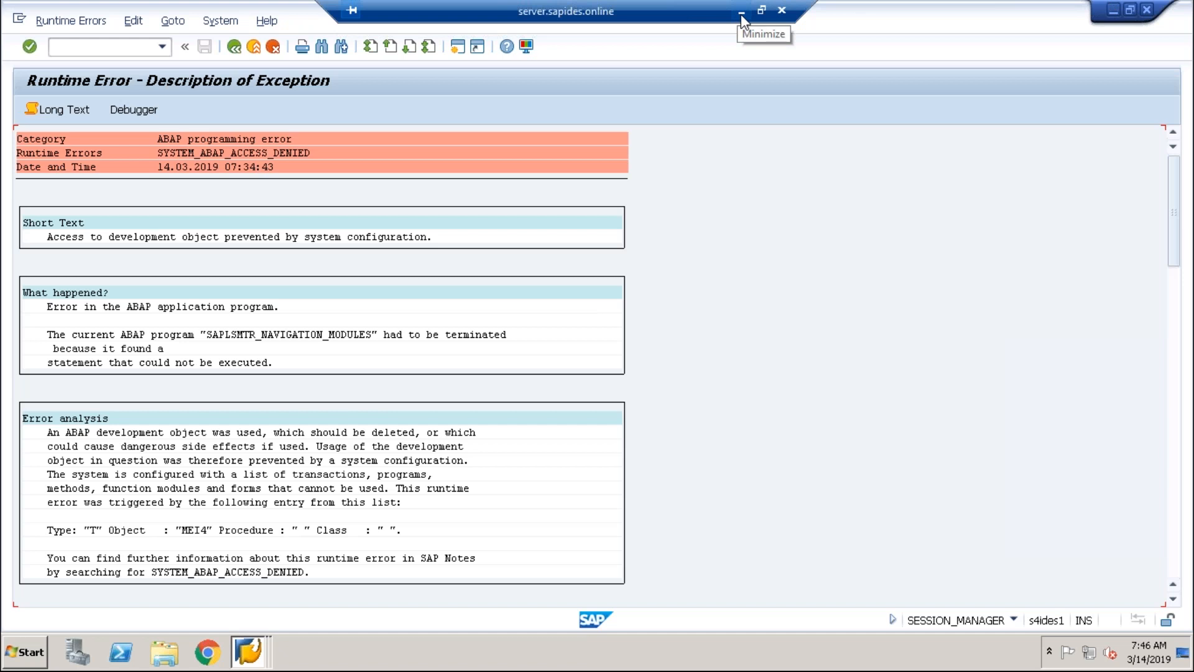
- Try to run the command /mne11 from the runtime error screen
left_click(115, 52)
type("/mn")
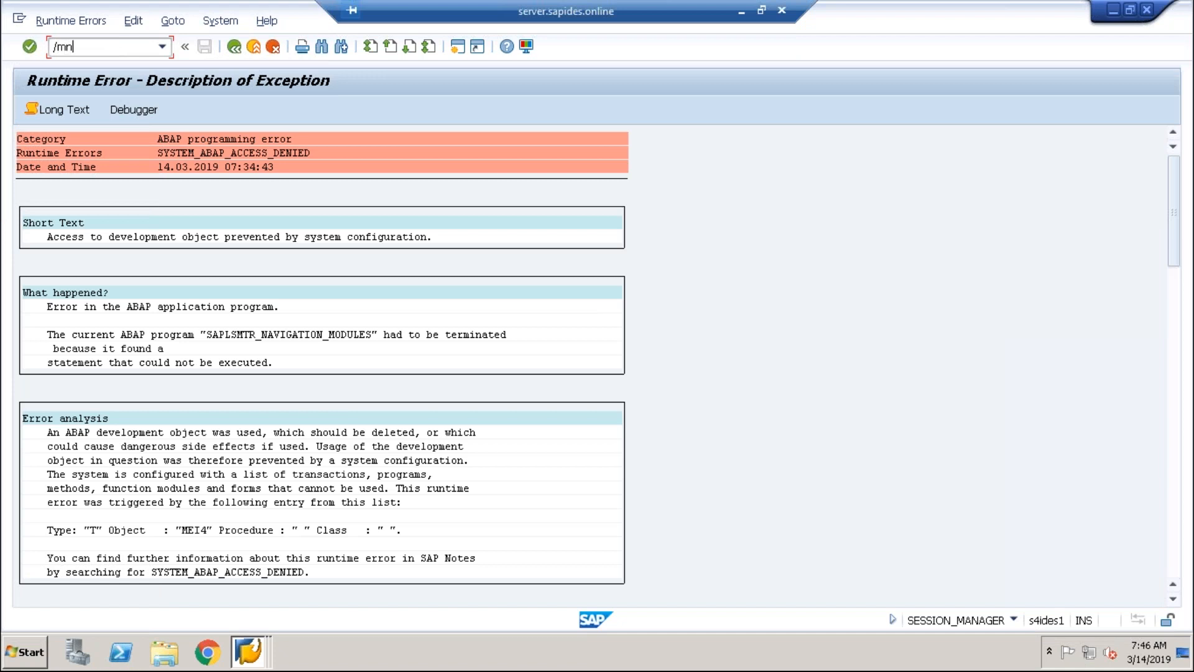
type("e11")
key("Return")
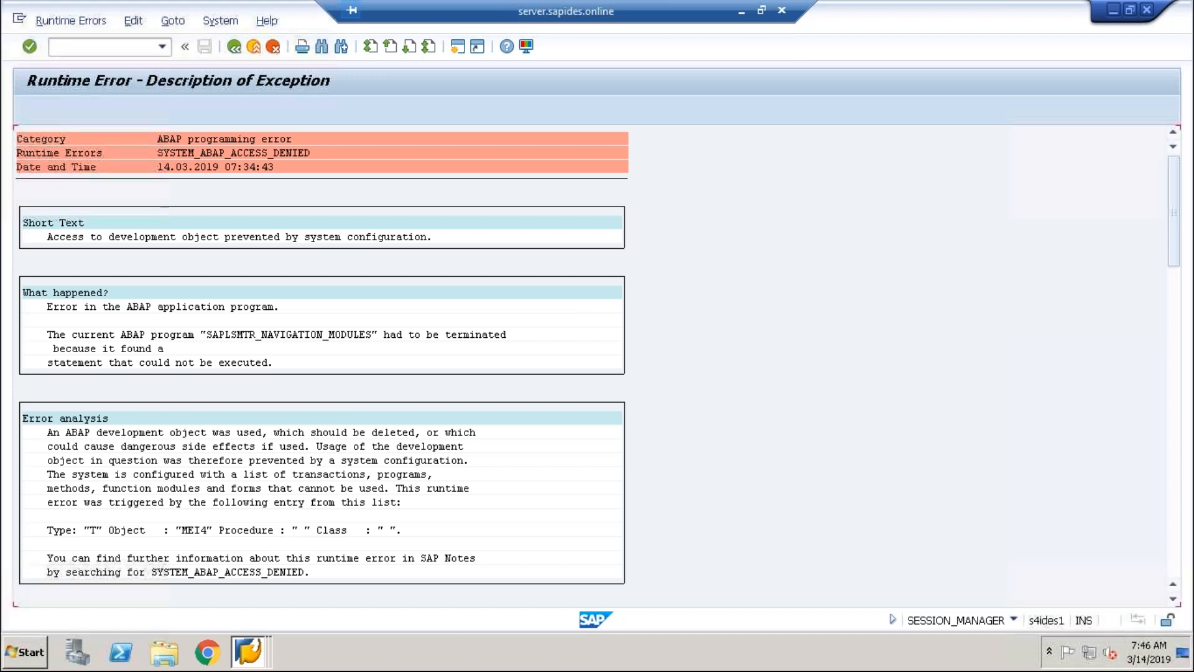
- Enter the command /n on the runtime error screen to leave the current transaction
left_click(119, 46)
type("/")
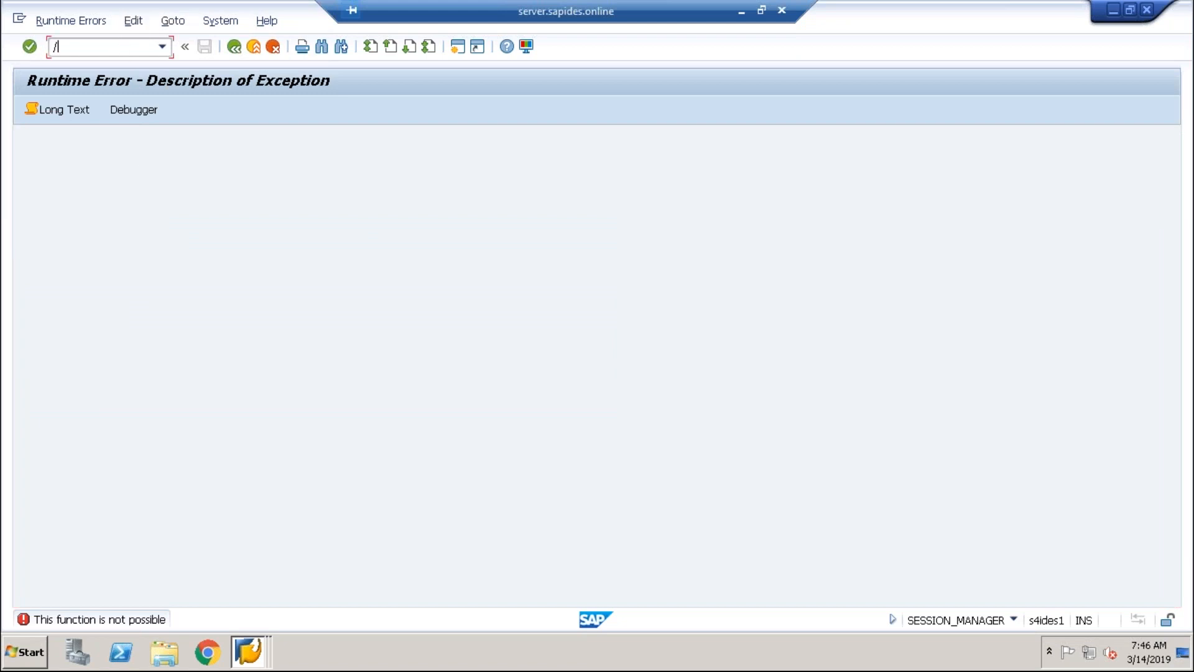
type("nm")
key("BackSpace")
key("BackSpace")
key("BackSpace")
type("/n")
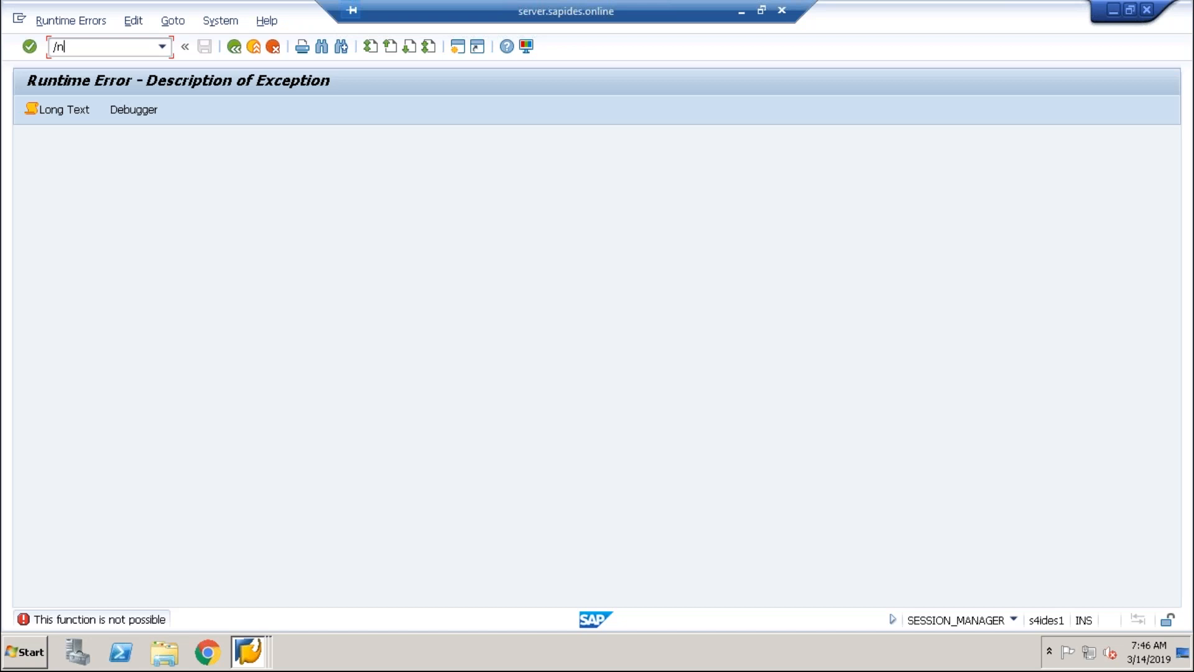
- Minimize the PowerPoint window, return to the remote desktop session and minimize its front SAP window
left_click(740, 12)
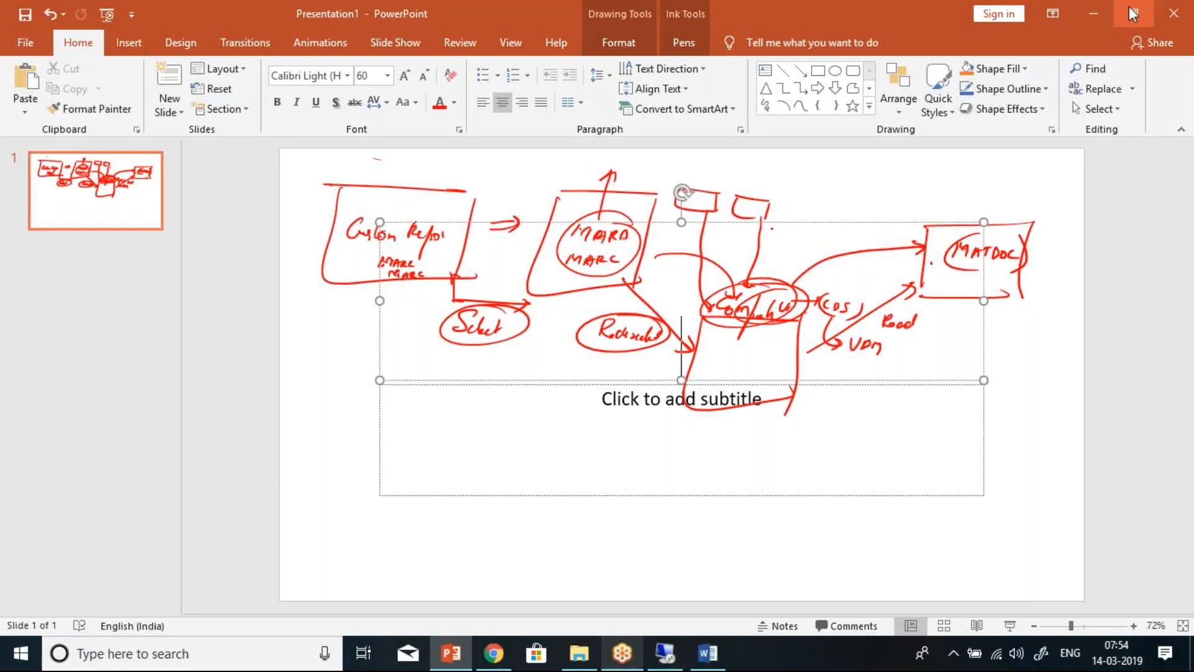
left_click(1093, 14)
left_click(665, 653)
left_click(1115, 13)
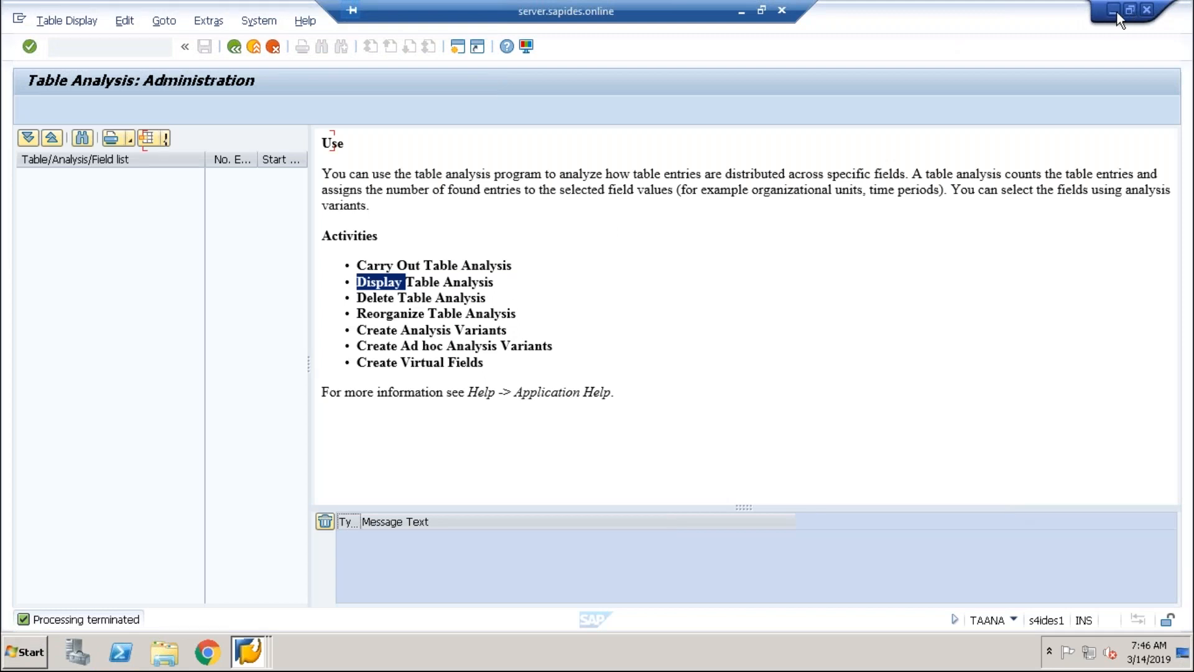
- Minimize the remaining SAP windows and open the S4-Hana-1709 Fiori Launchpad in a maximized browser, continuing past the certificate warning
left_click(1117, 10)
left_click(1117, 10)
left_click(24, 575)
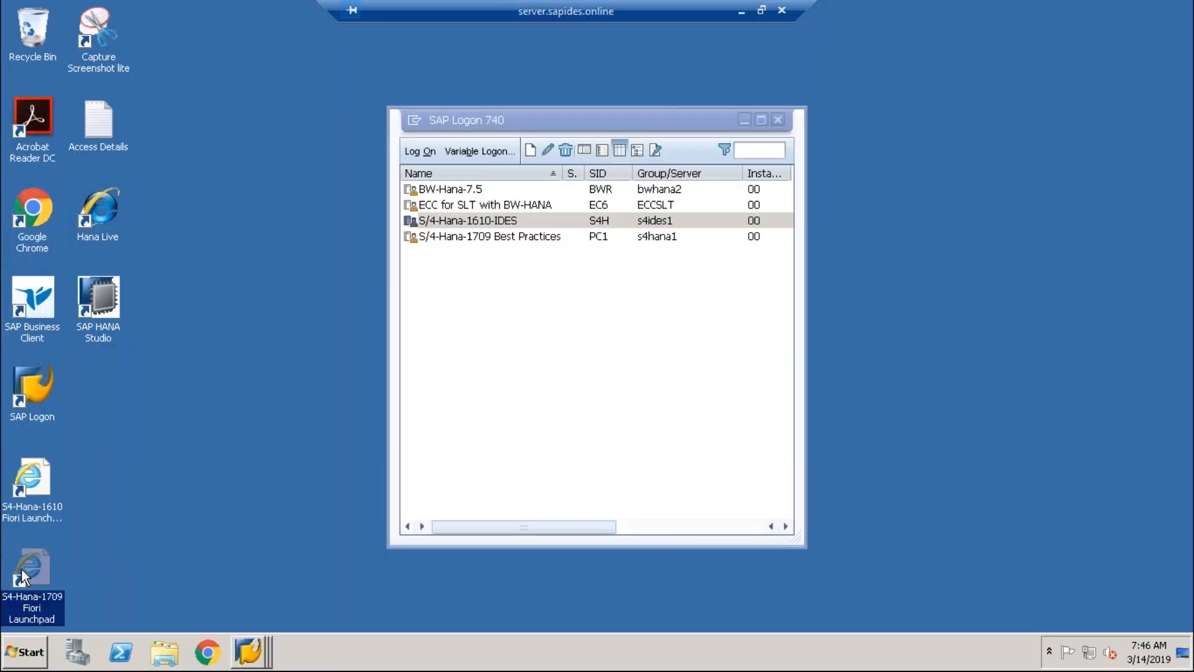
double_click(24, 575)
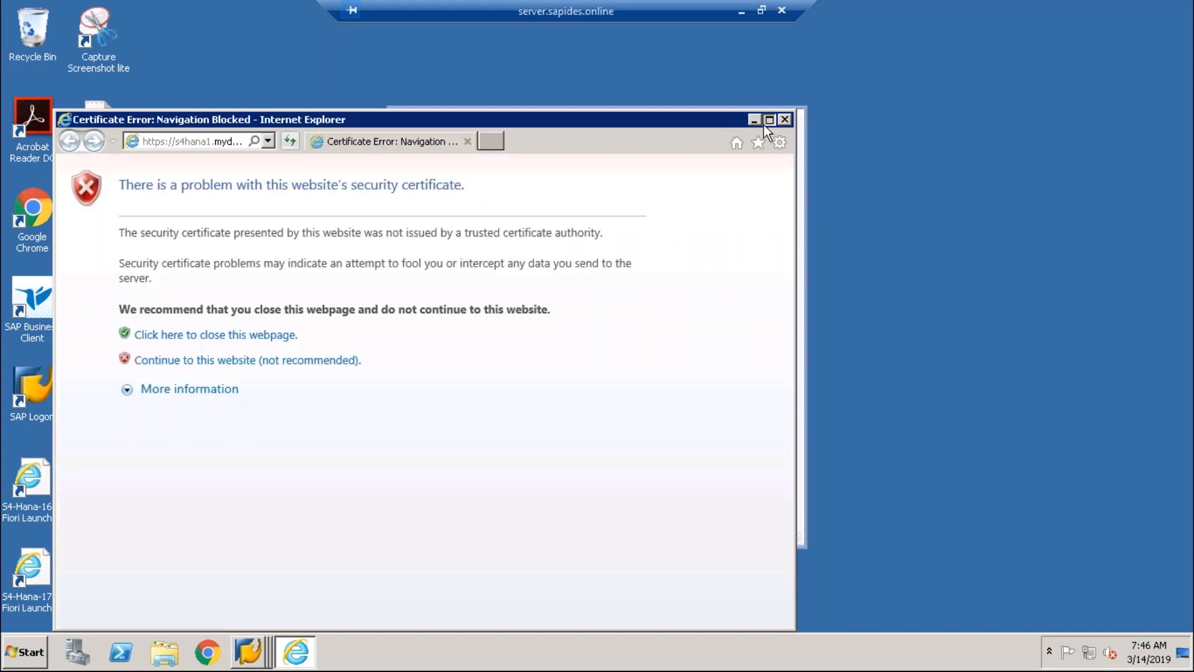
left_click(765, 122)
left_click(193, 248)
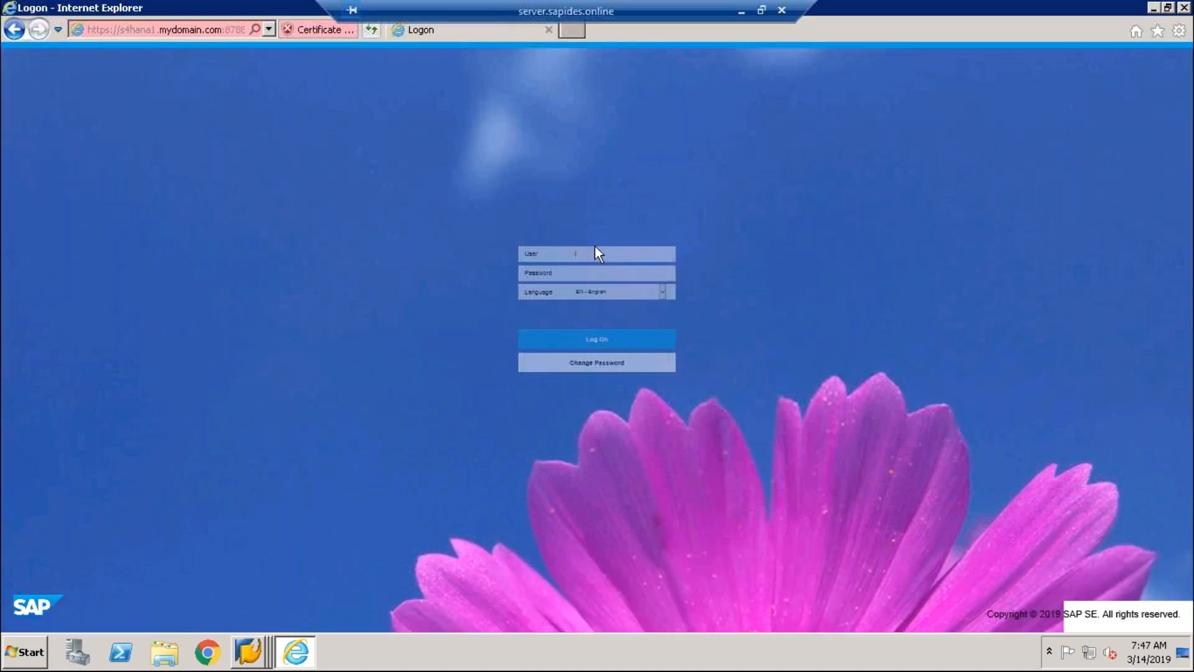
- Log on to the Fiori Launchpad by entering the user name and the account password
type("RAM")
left_click(565, 236)
type("•••••••••")
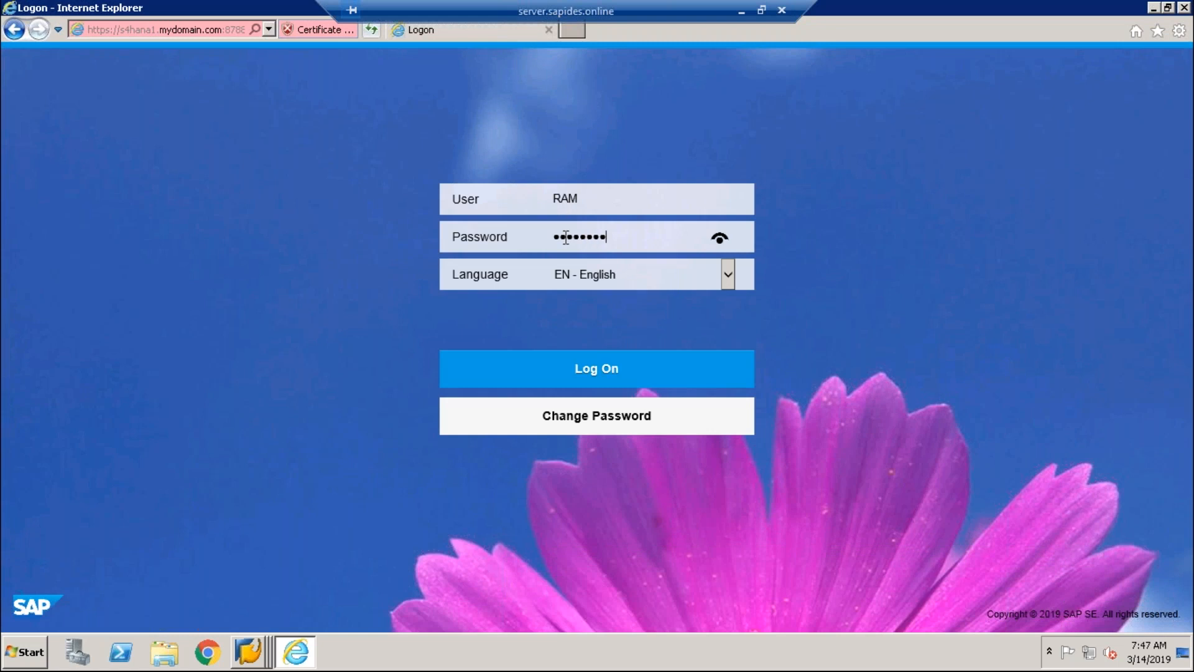
key("Return")
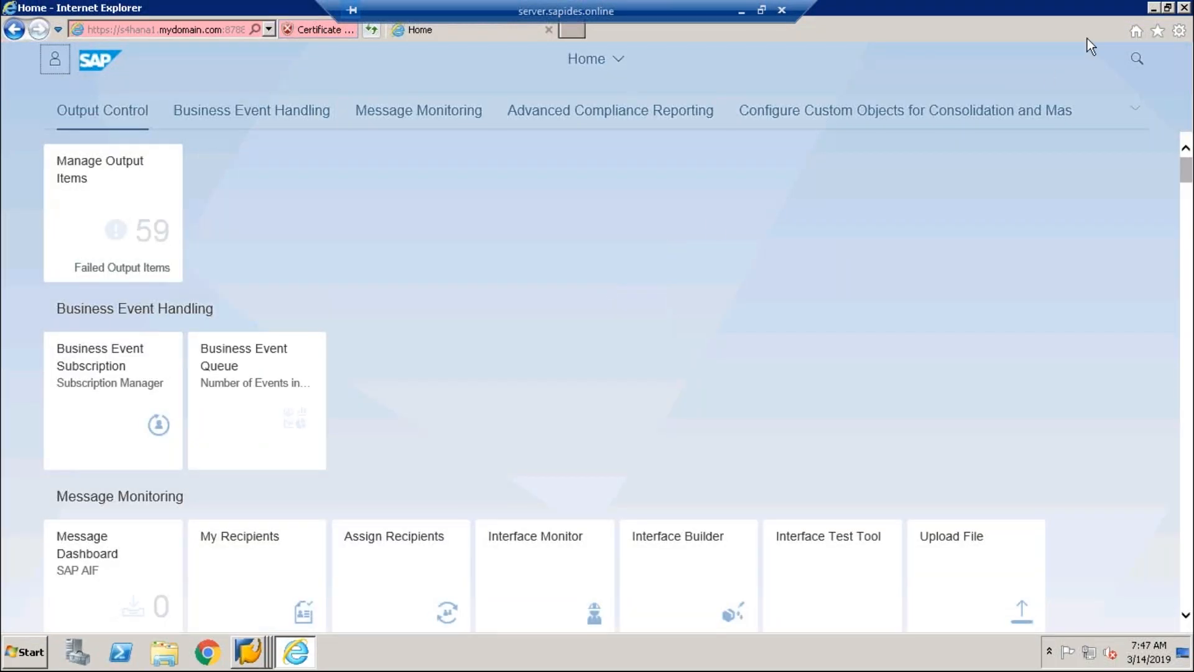
- Search the launchpad for "monitor mater" and open Monitor Material Coverage - Net / Individual Segments
left_click(1140, 62)
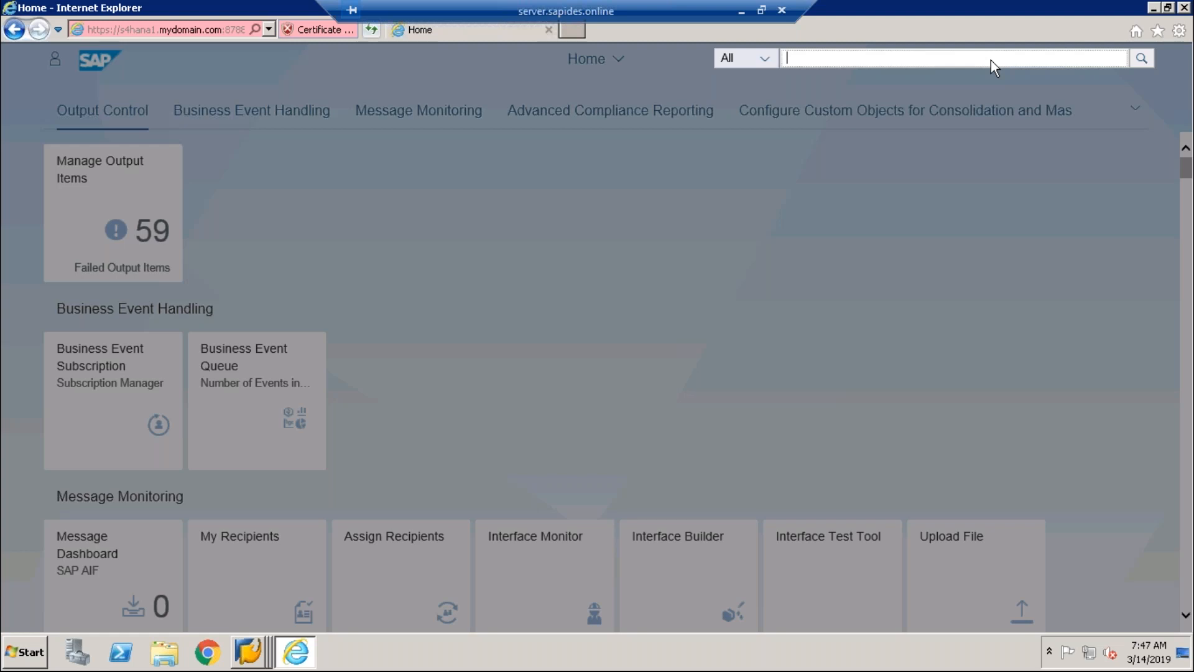
type("monitor")
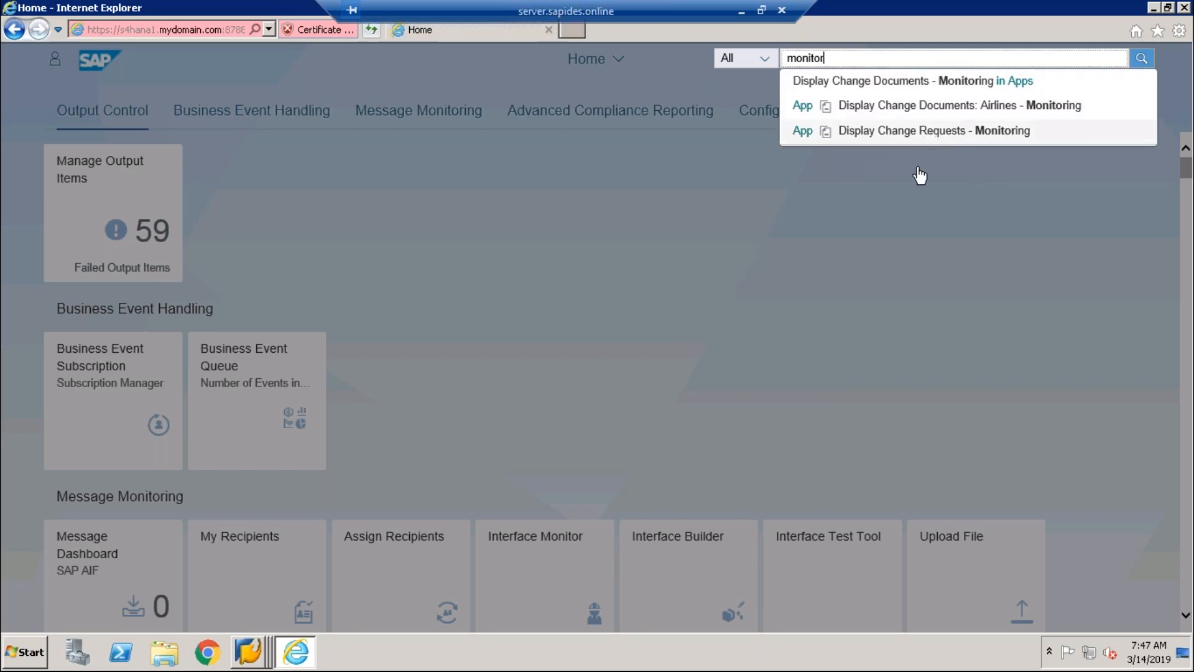
left_click(905, 192)
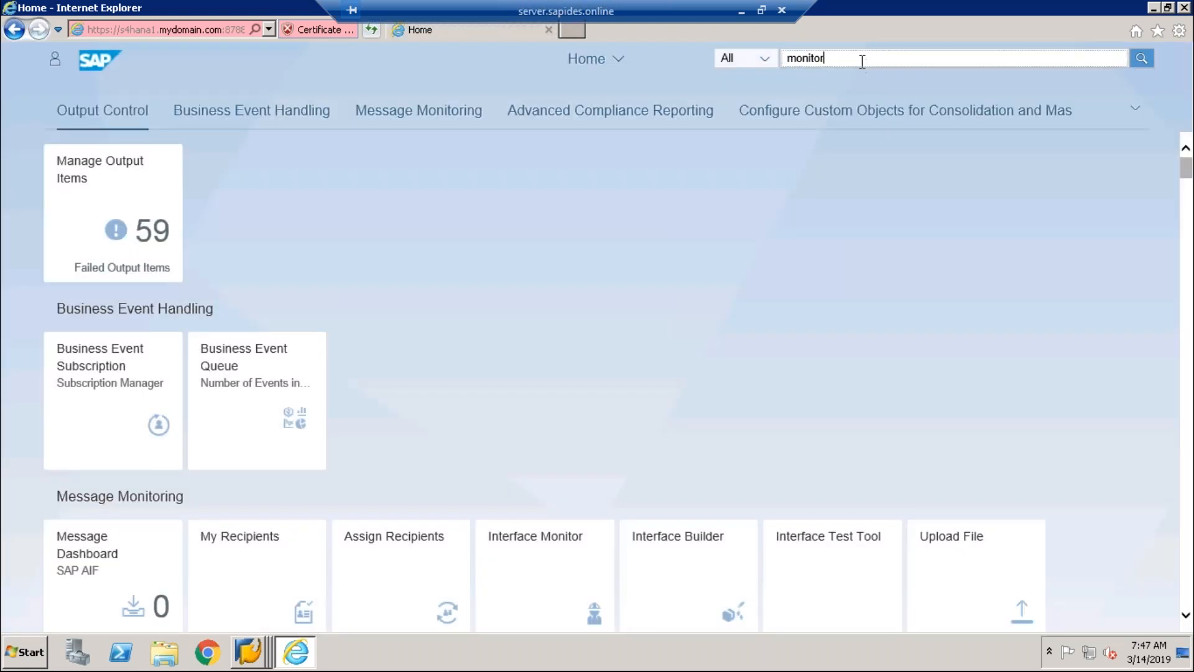
left_click(863, 61)
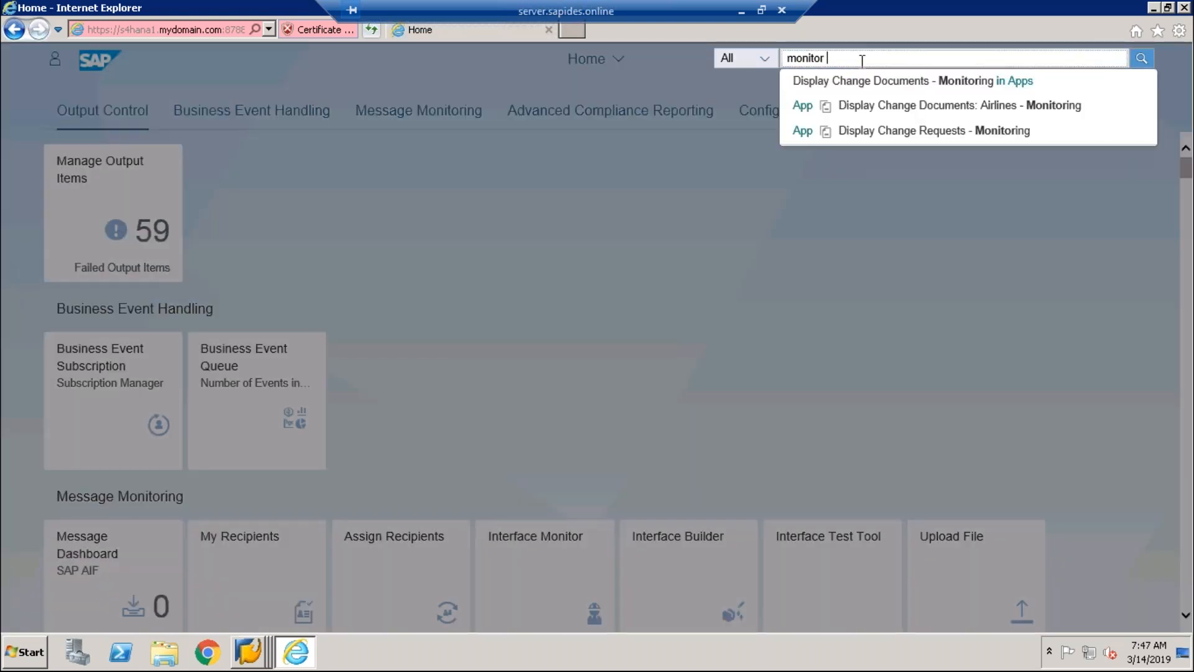
type("ma")
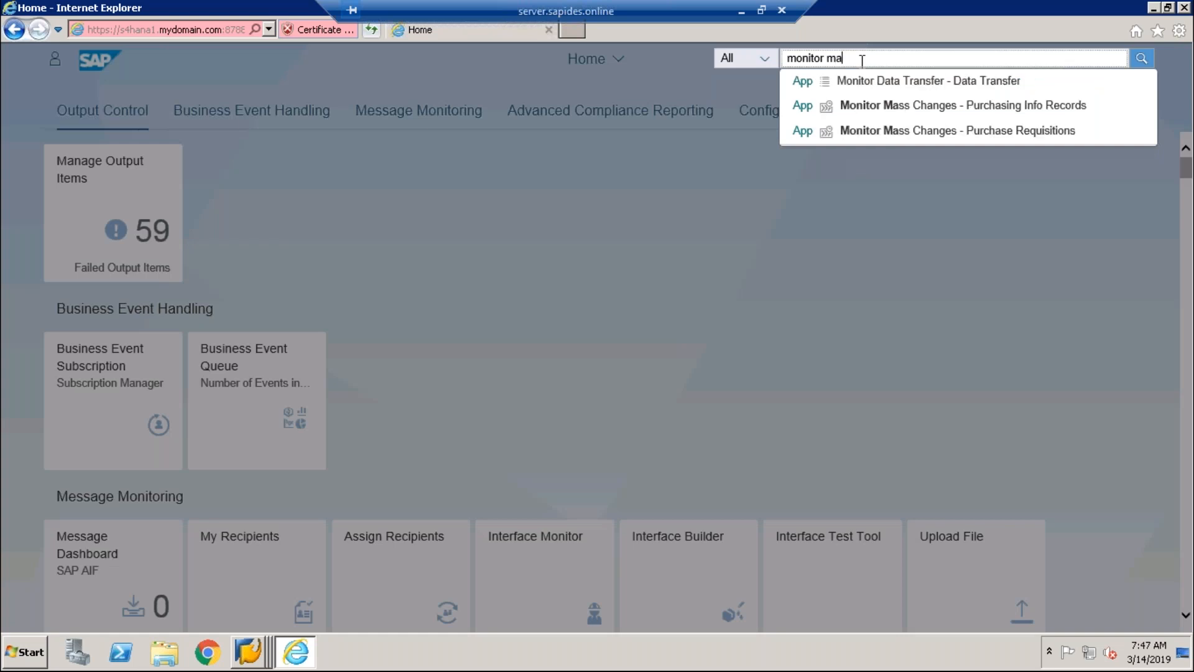
type("ter")
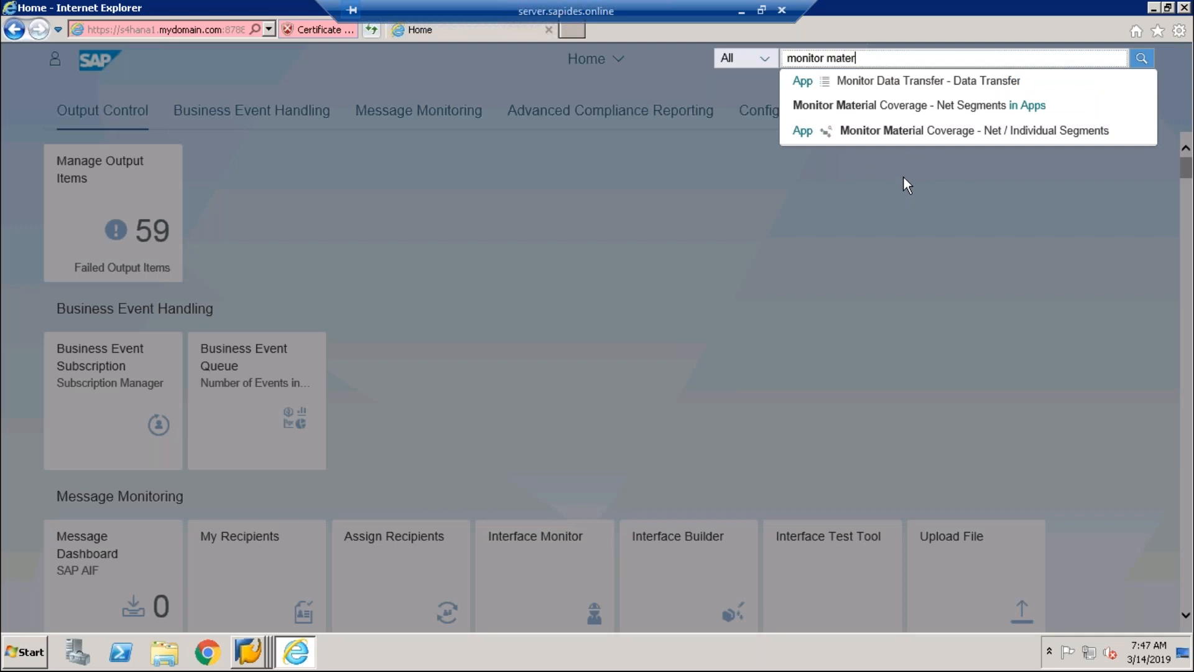
left_click(892, 132)
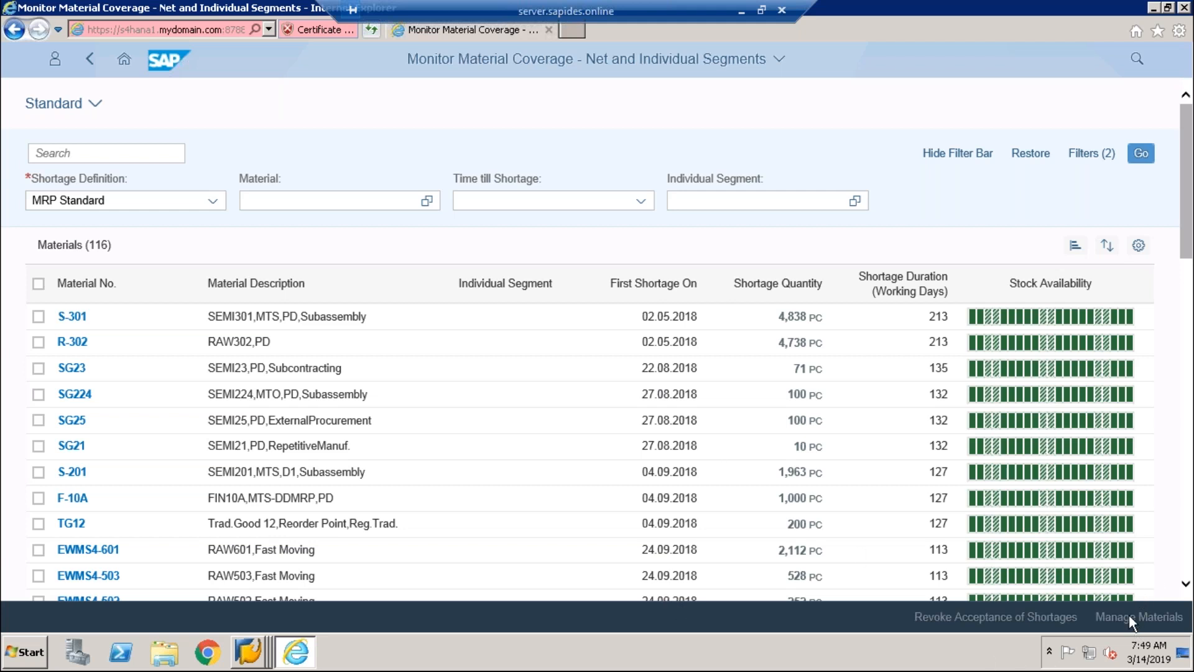
- Open material S-301 for coverage management and start an MRP run for it
left_click(38, 316)
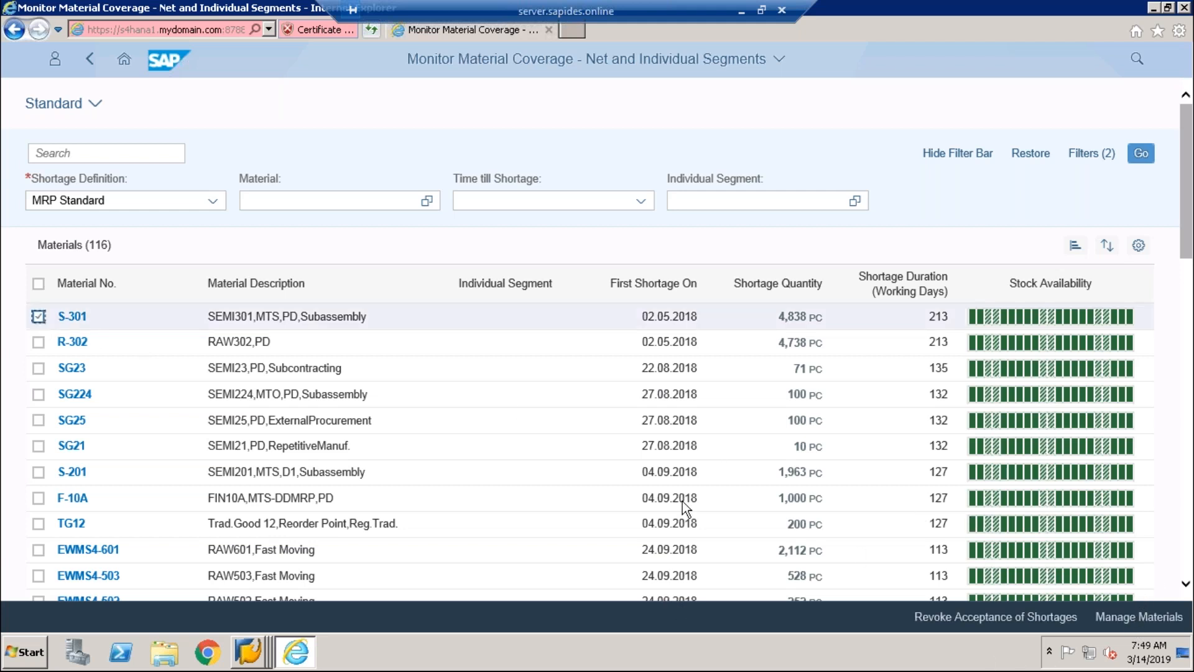
left_click(1151, 617)
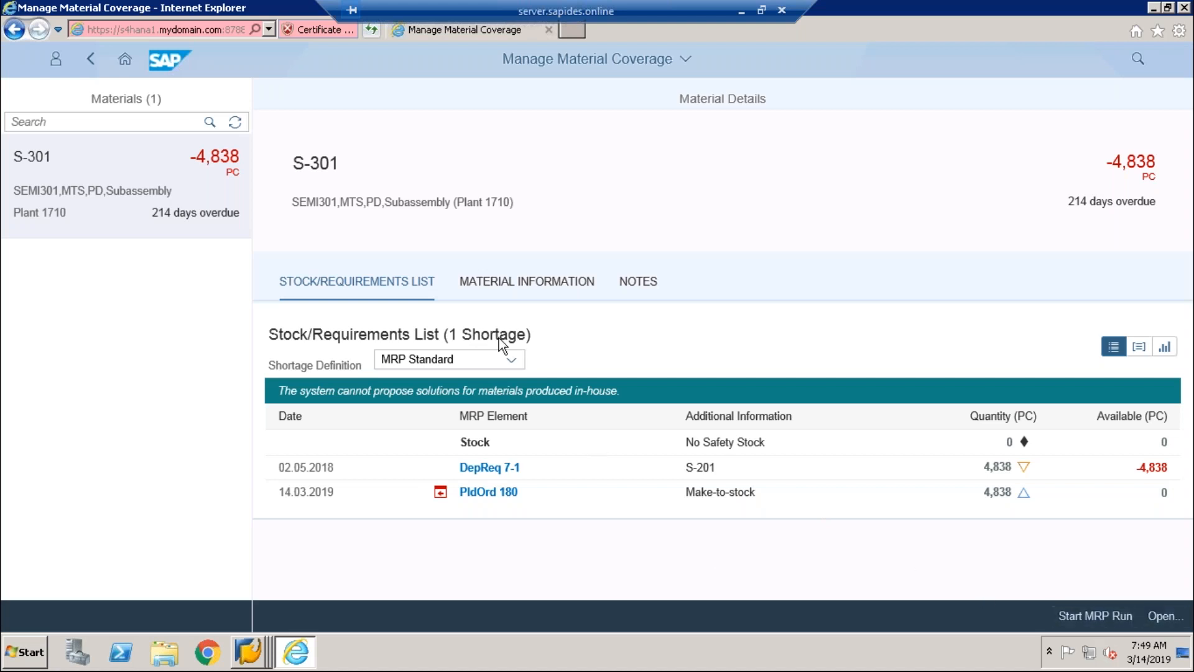
left_click(550, 291)
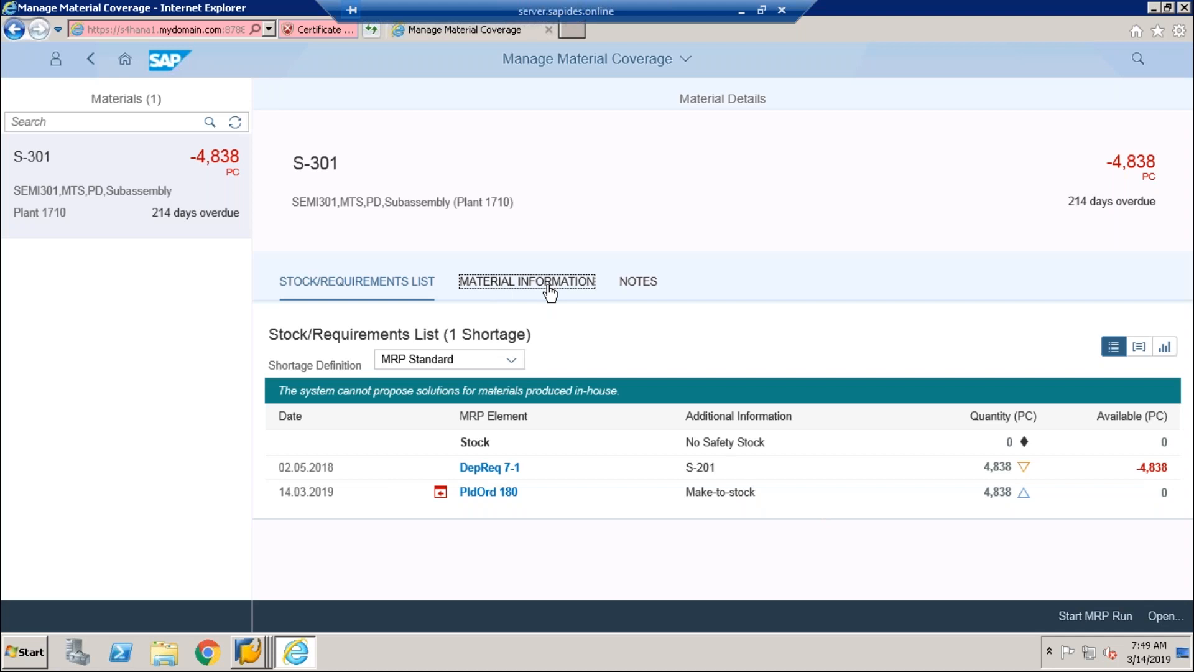
left_click(334, 287)
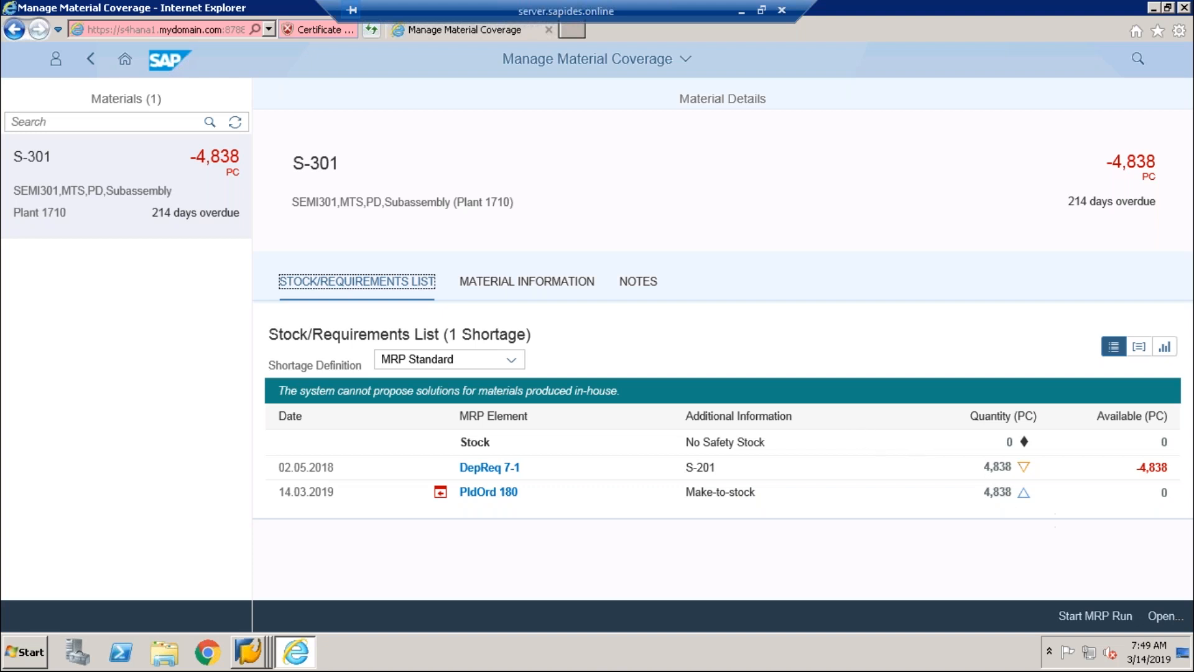
left_click(1096, 622)
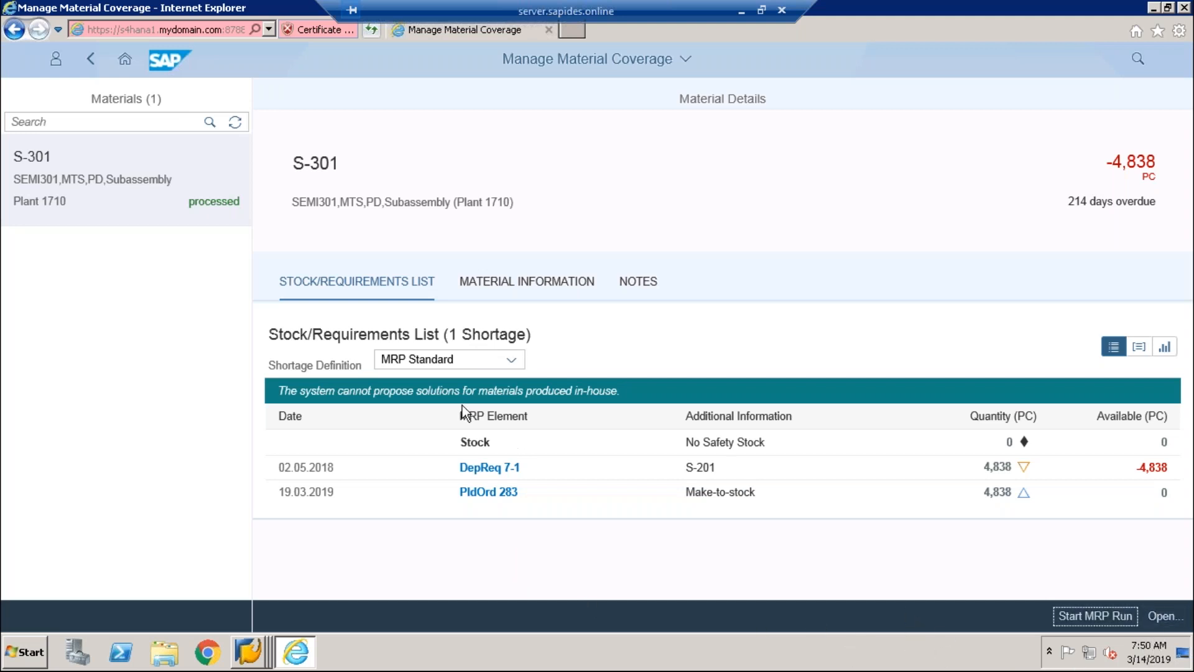
- Try to open the separate Stock/Requirements List for material S-301
left_click(1154, 616)
left_click(1113, 559)
left_click(871, 379)
- Open the fact sheet of material S-301 and look through its purchasing, distribution and sales sections
left_click(1172, 623)
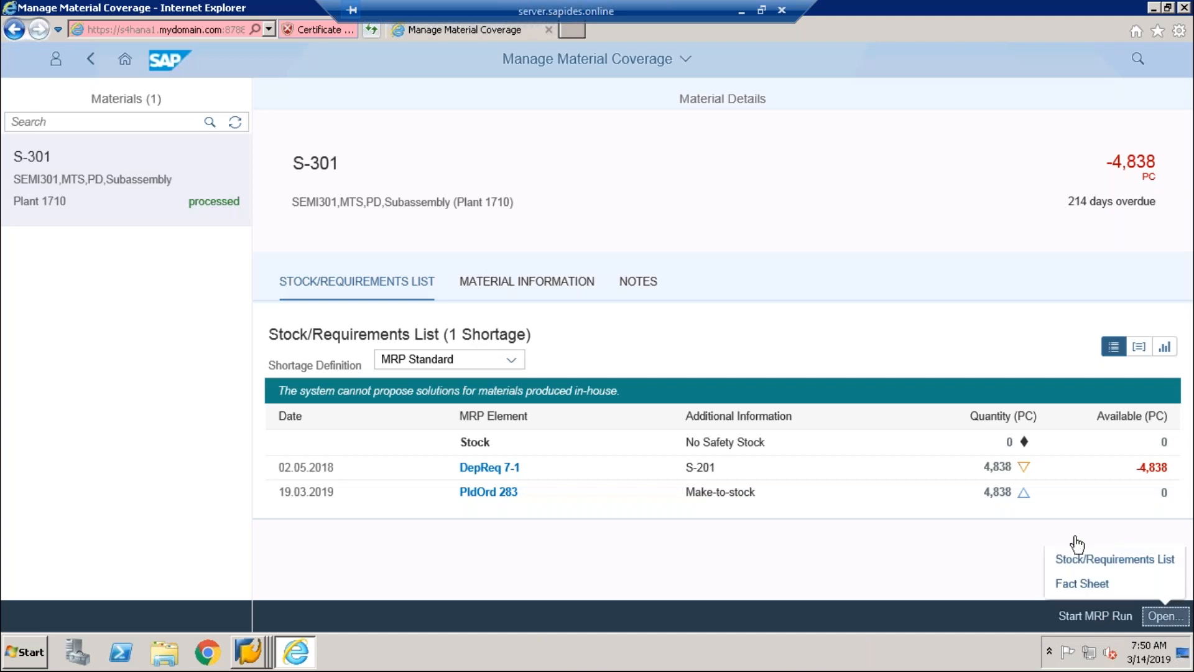
left_click(1097, 587)
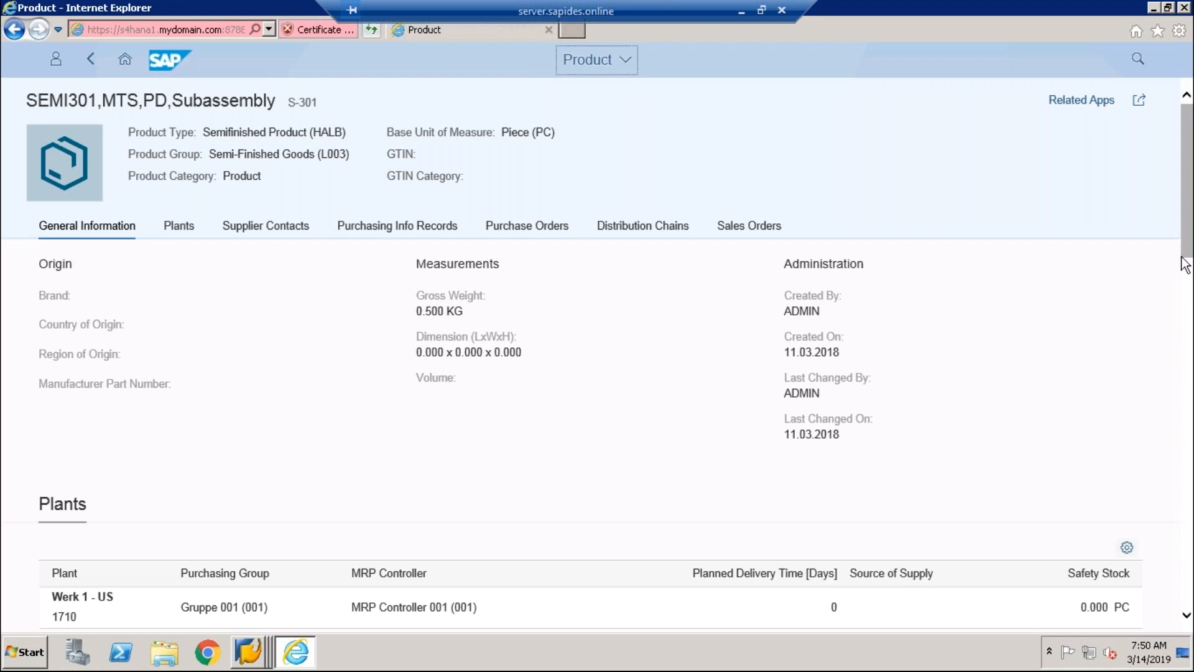
scroll(1192, 381, "down", 15)
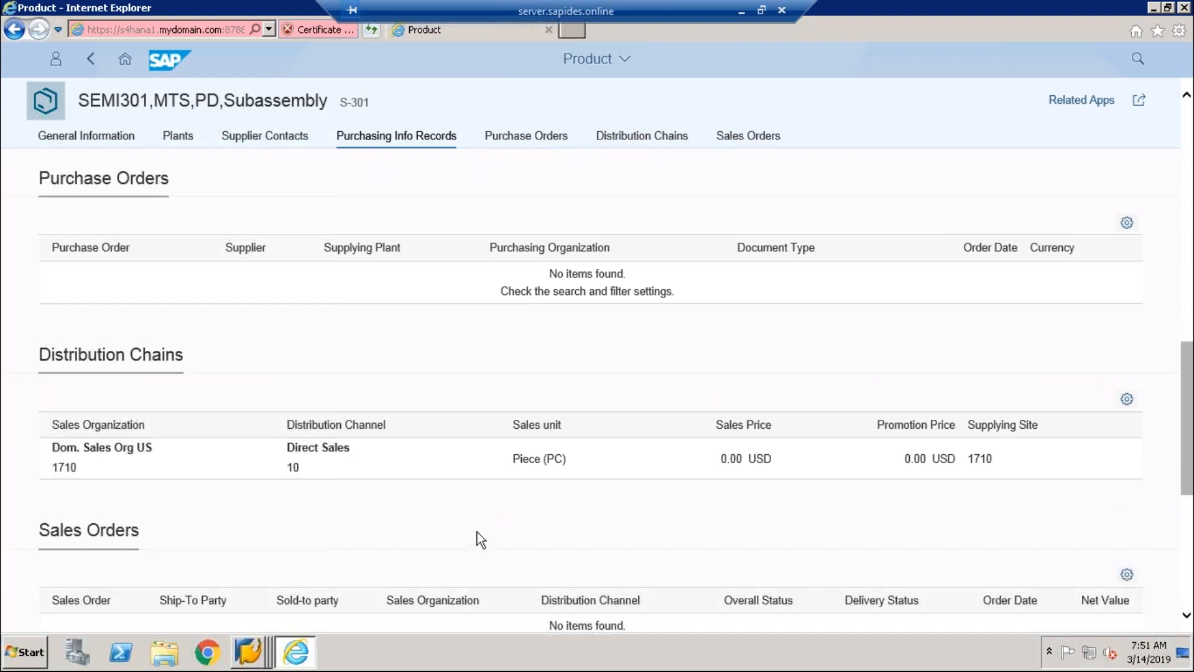
left_click_drag(1189, 458, 1189, 375)
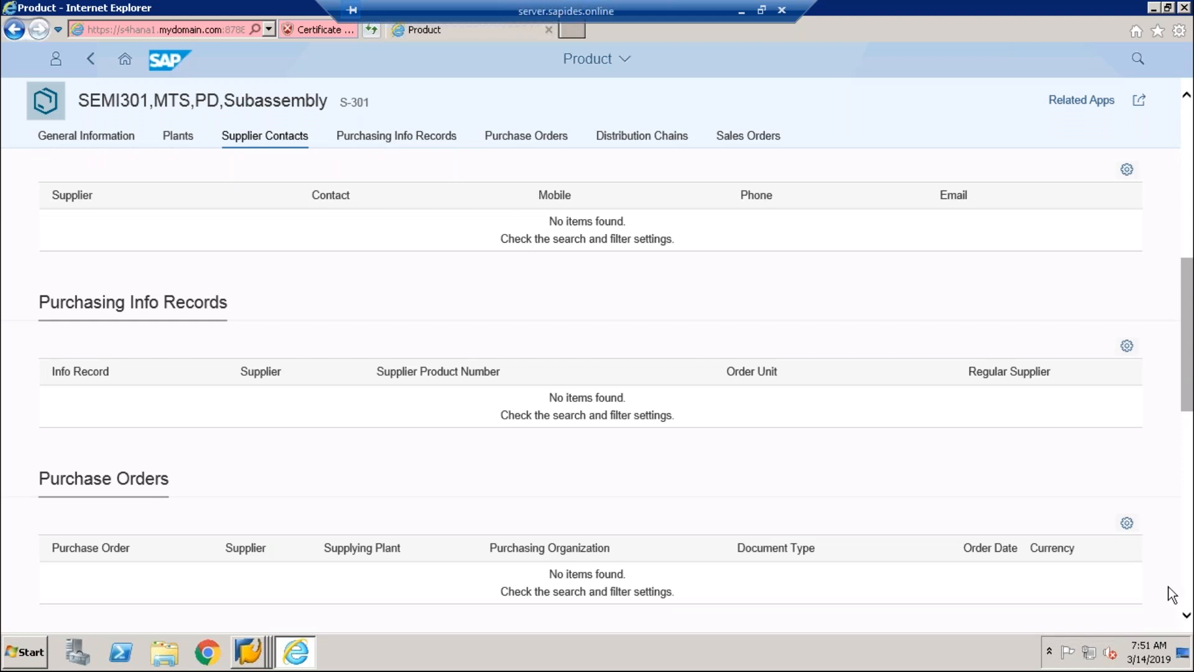
left_click_drag(1187, 380, 1188, 400)
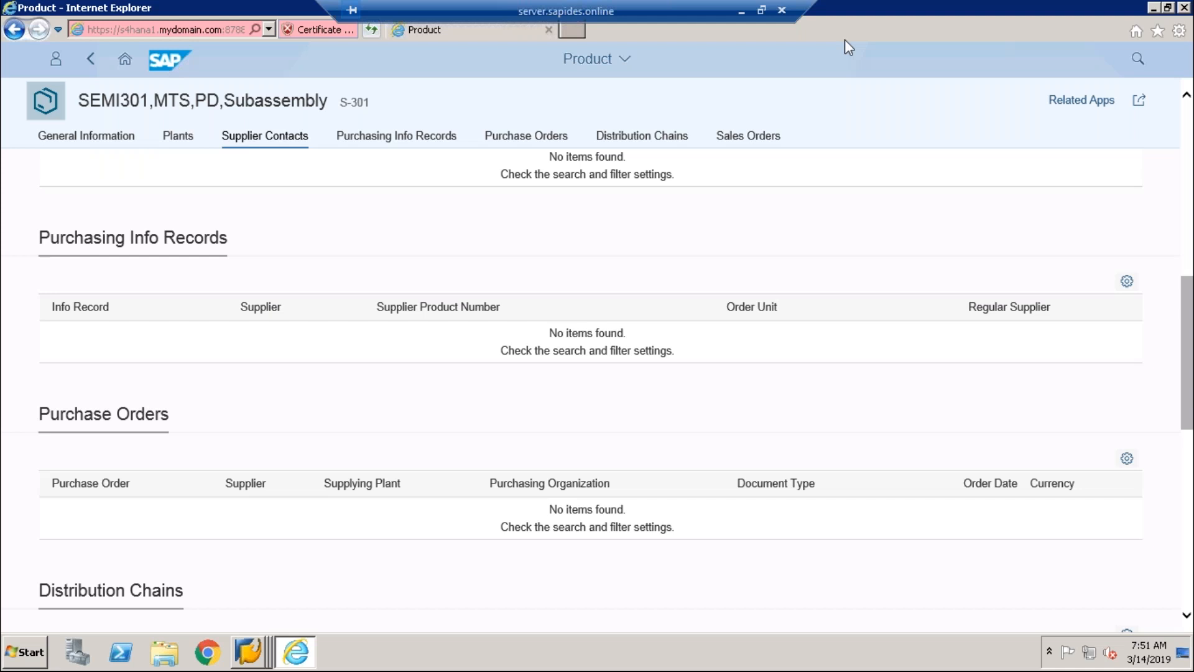
- Search the launchpad for "manage change" and open Manage Change Requests - MRP - Requested
left_click(1137, 67)
type("mN")
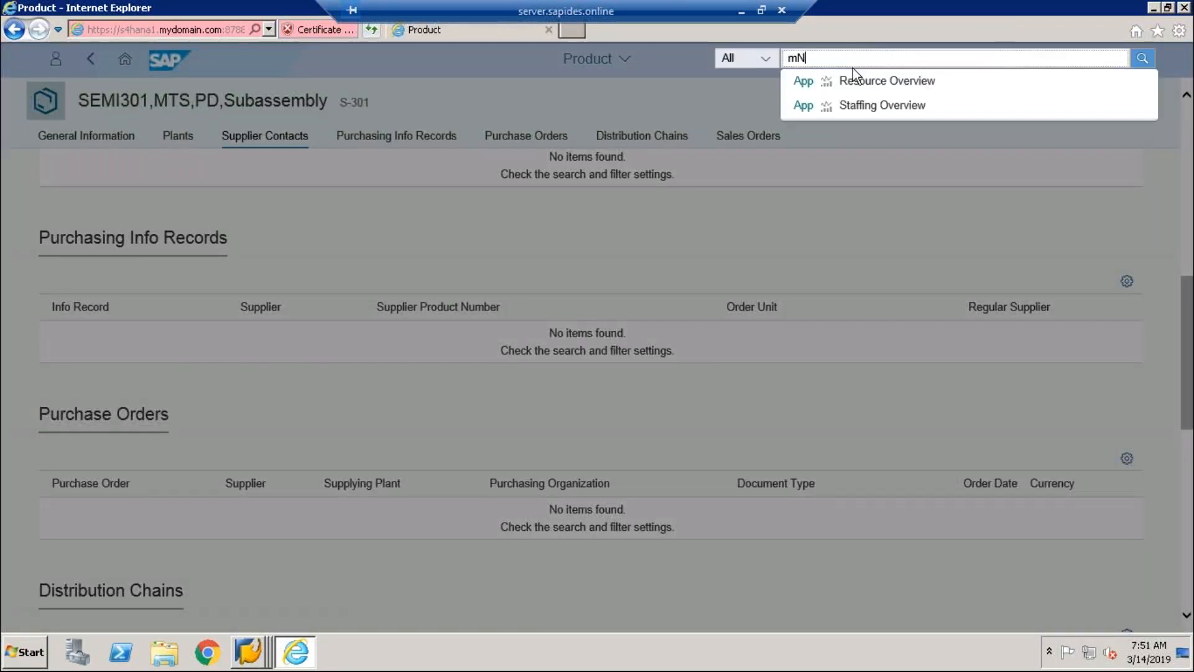
key("BackSpace")
type("an")
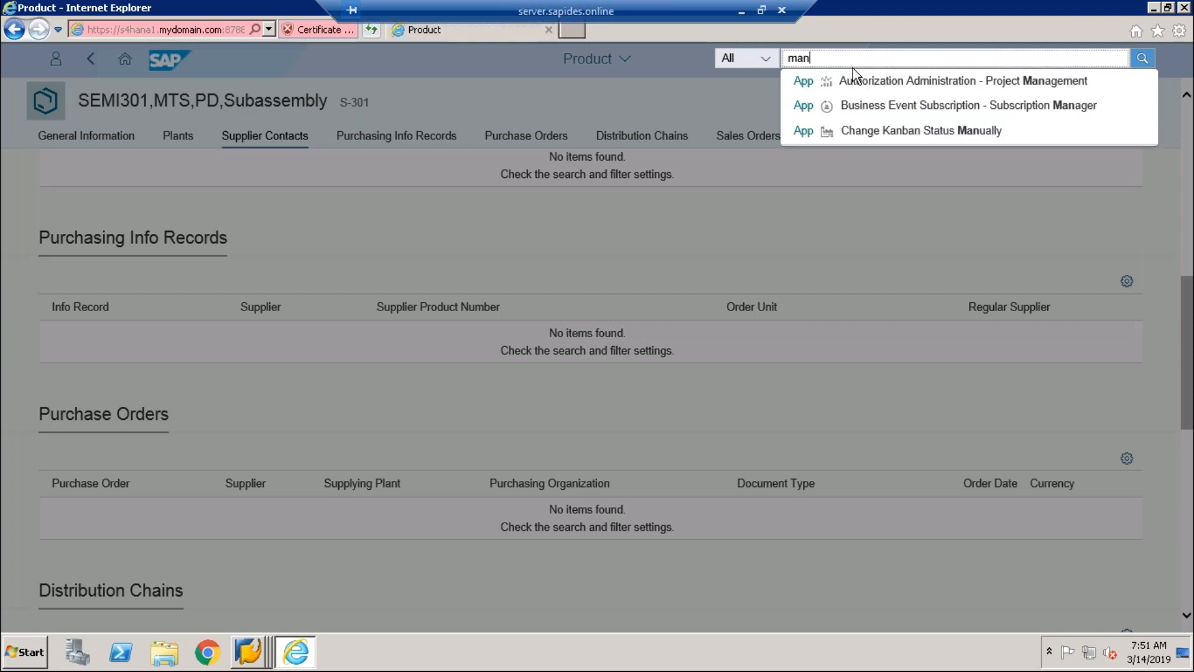
type("age ")
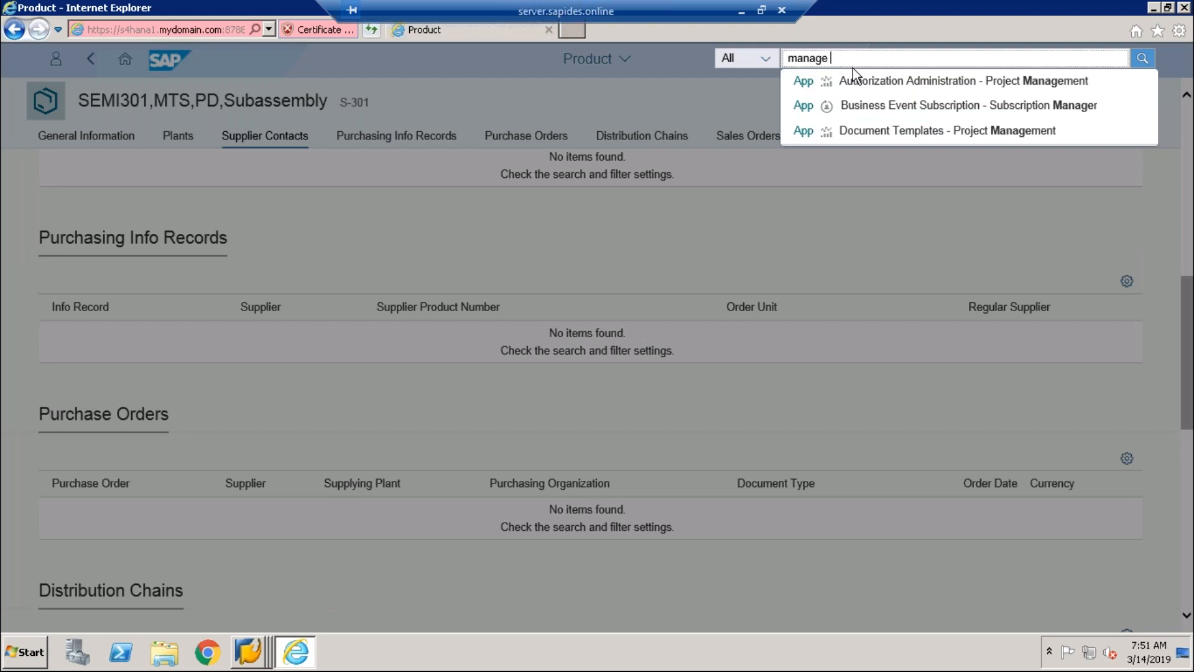
type("change")
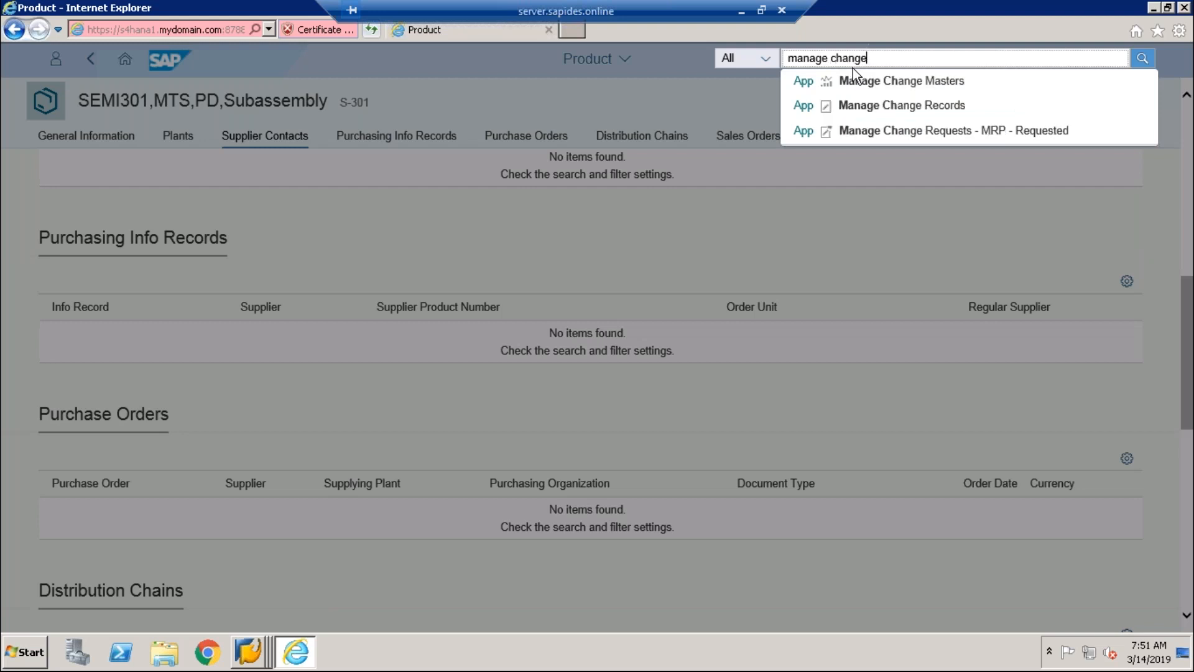
left_click(936, 131)
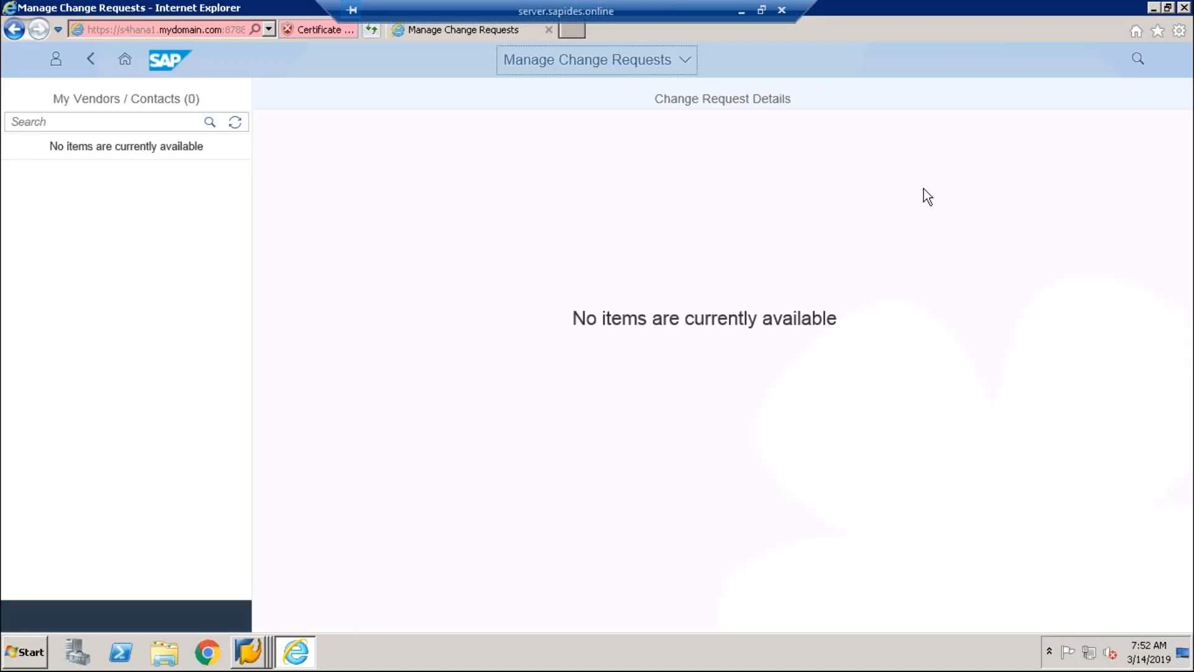
left_click(214, 149)
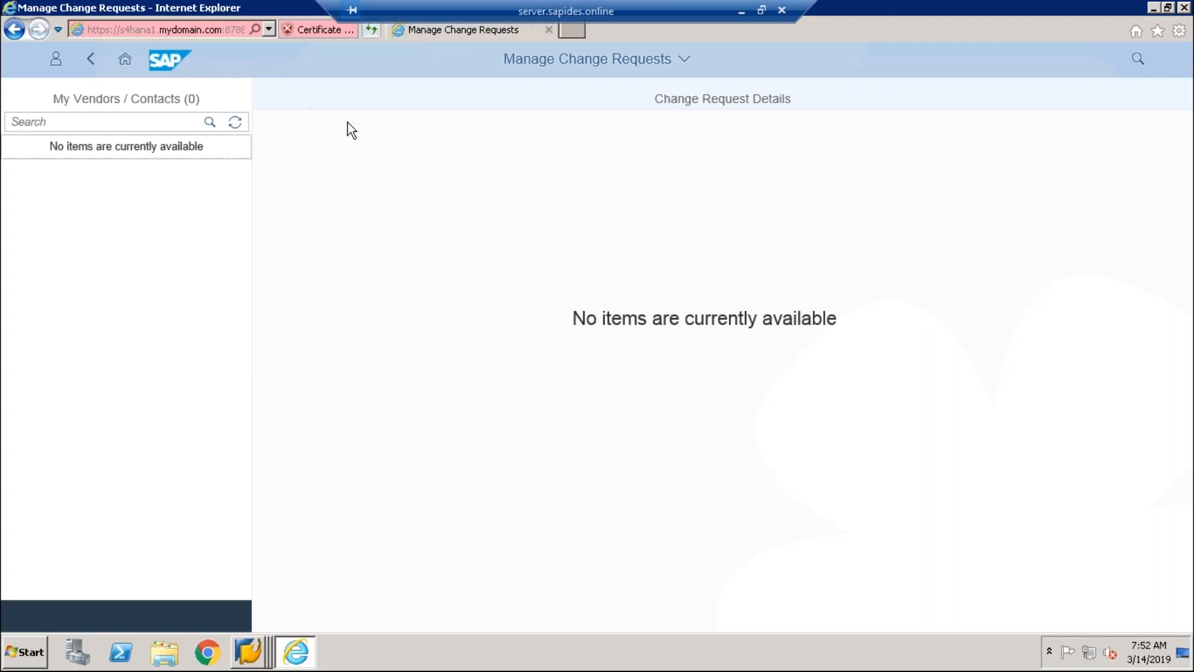
- Return to the launchpad home page and go to the Purchase Requisition Processing group
left_click(1138, 66)
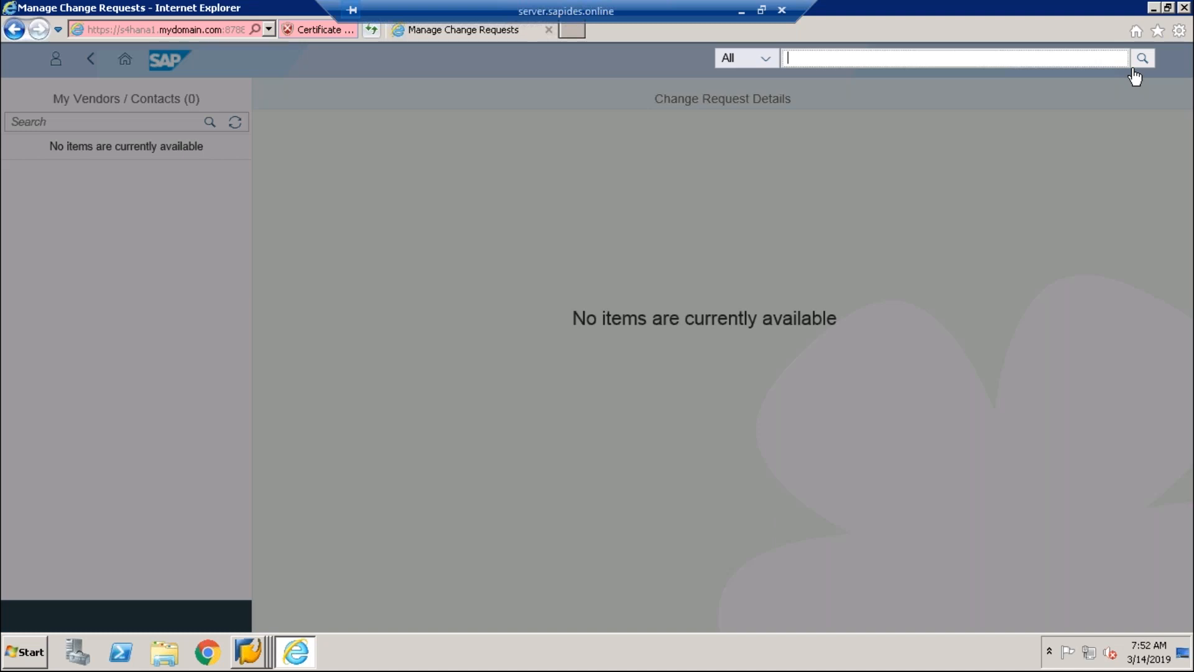
left_click(147, 62)
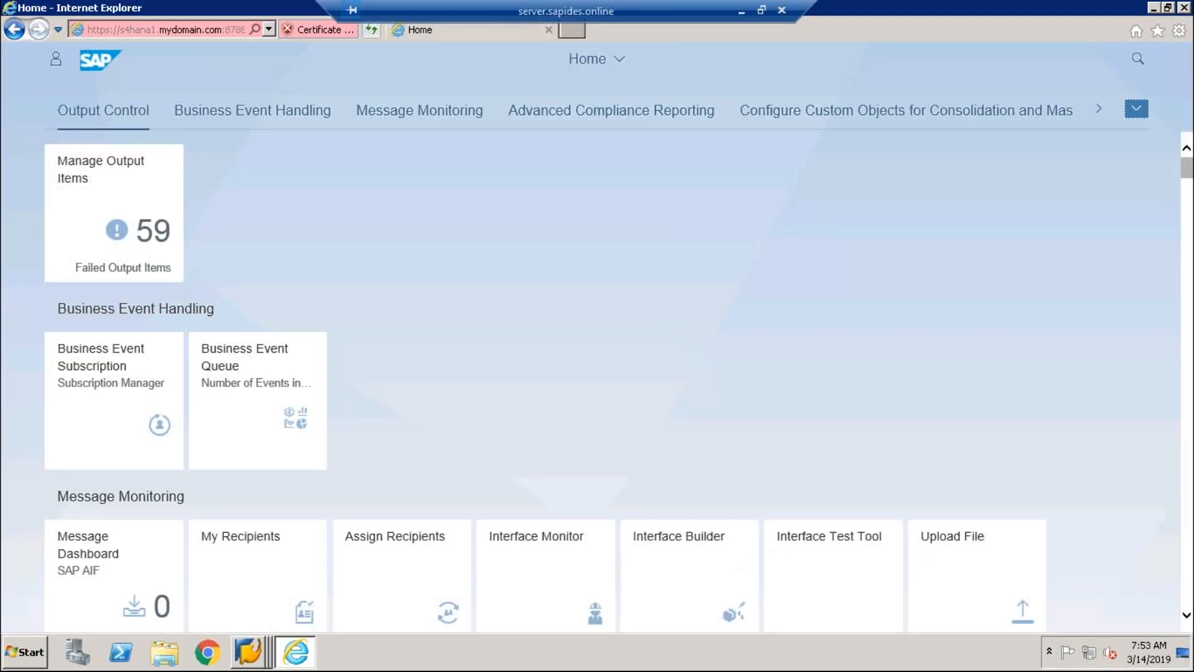
left_click(1136, 109)
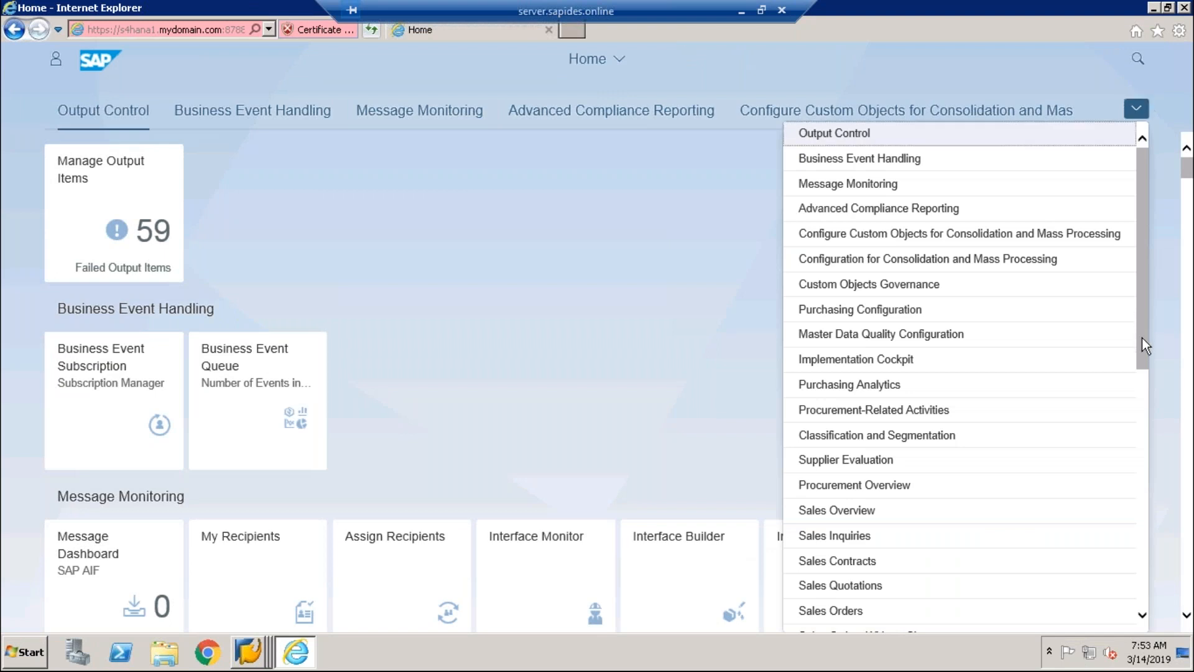
left_click_drag(1141, 338, 1148, 609)
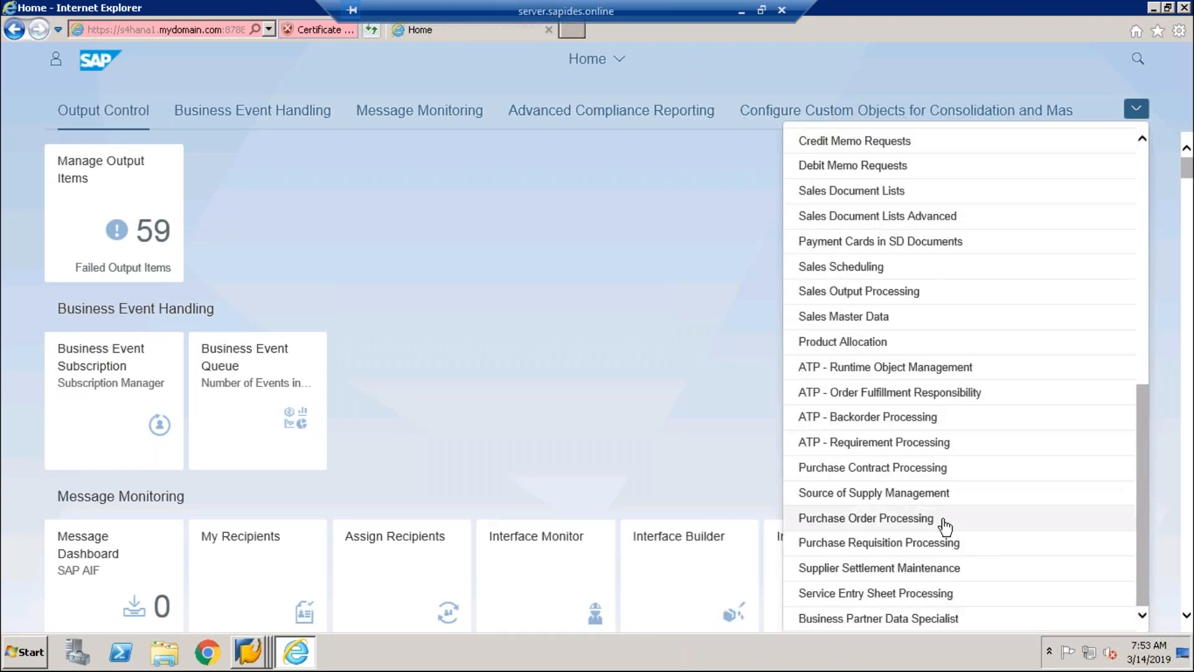
left_click(942, 546)
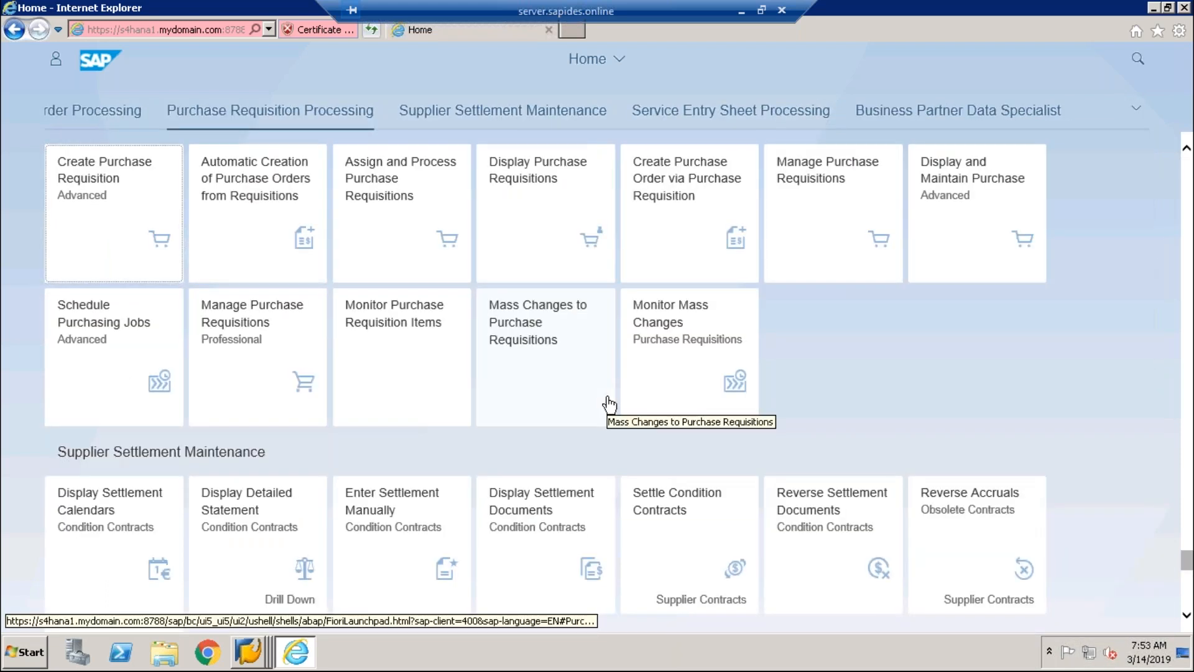
- Open Manage Purchase Requisitions and select the first requisition item for material TG10
left_click(818, 262)
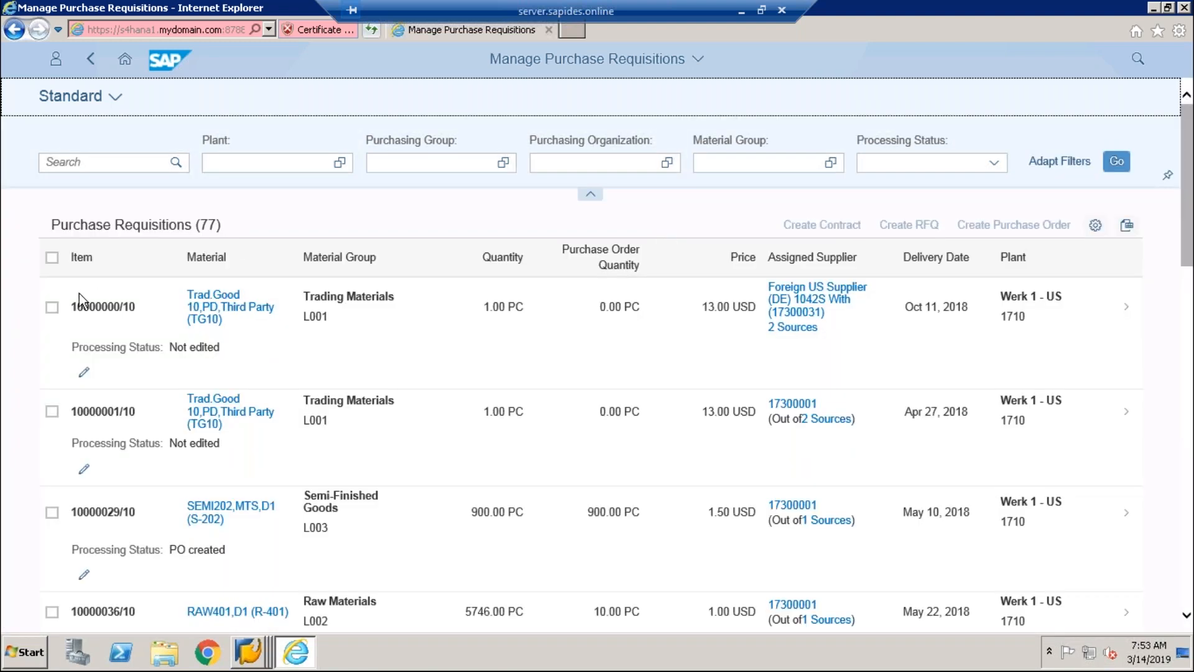
left_click(52, 307)
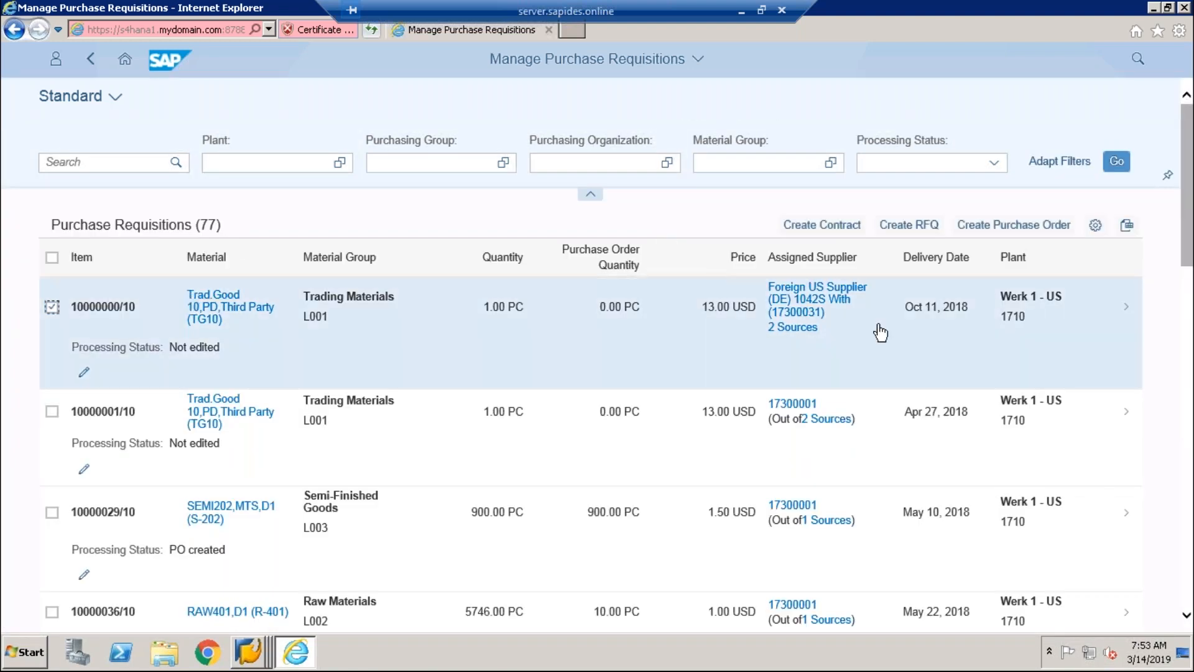
- Try to assign Domestic US Supplier 1 to the first TG10 requisition item, and start creating a purchase order from it
left_click(785, 329)
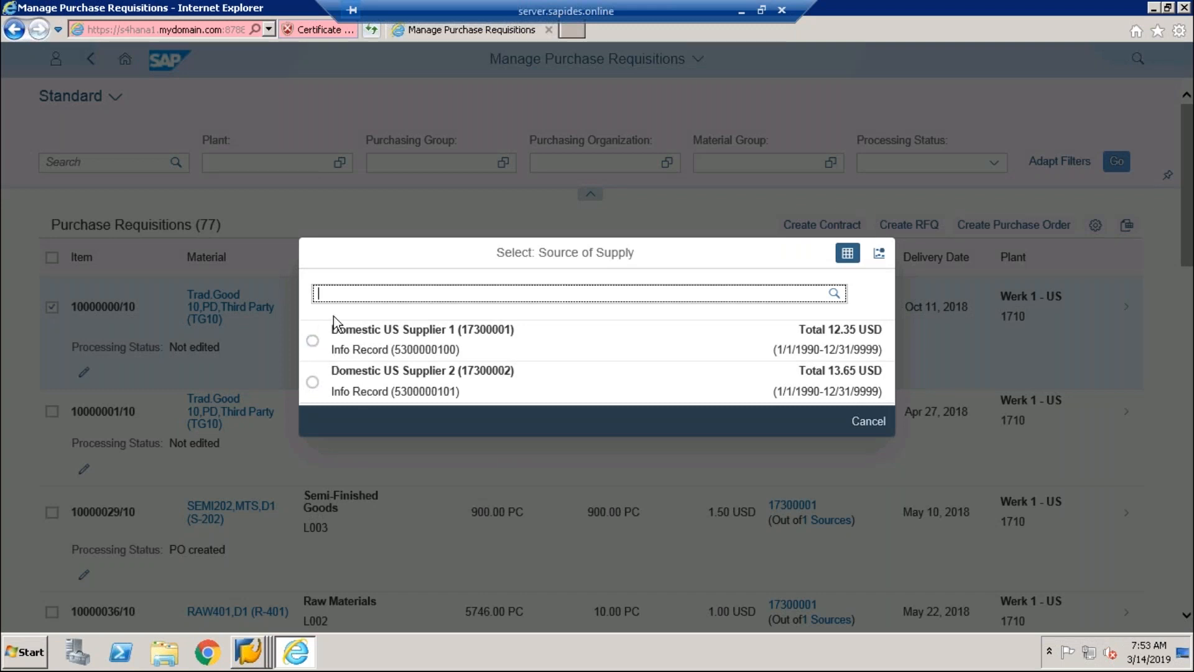
left_click(316, 340)
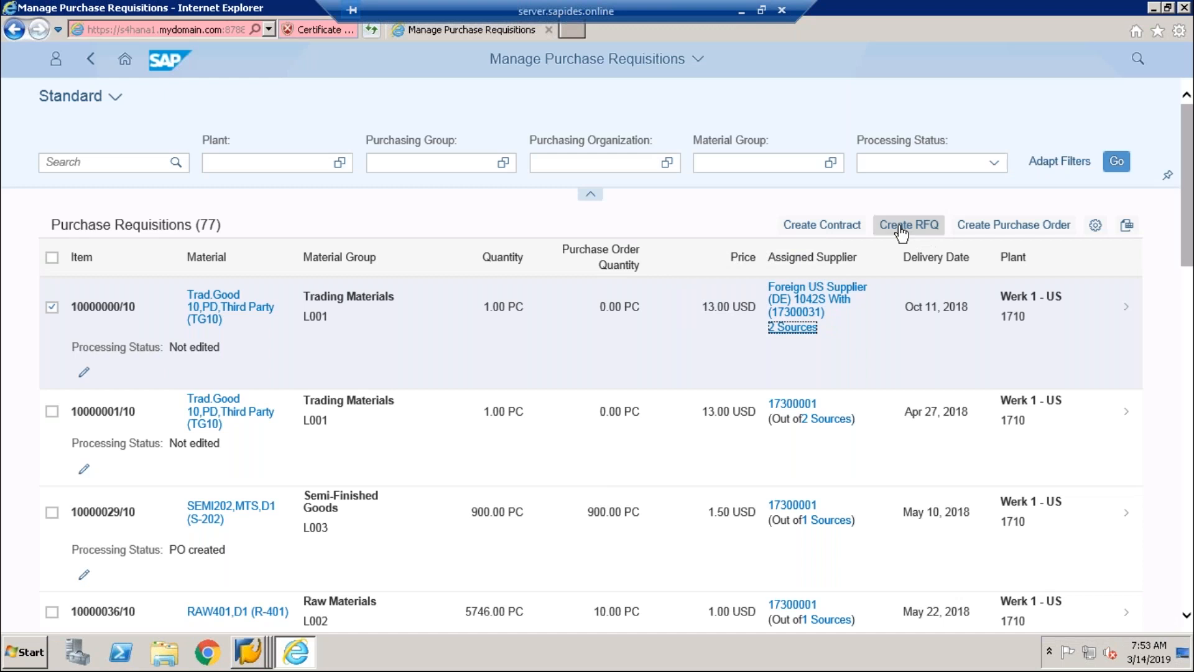
left_click(989, 229)
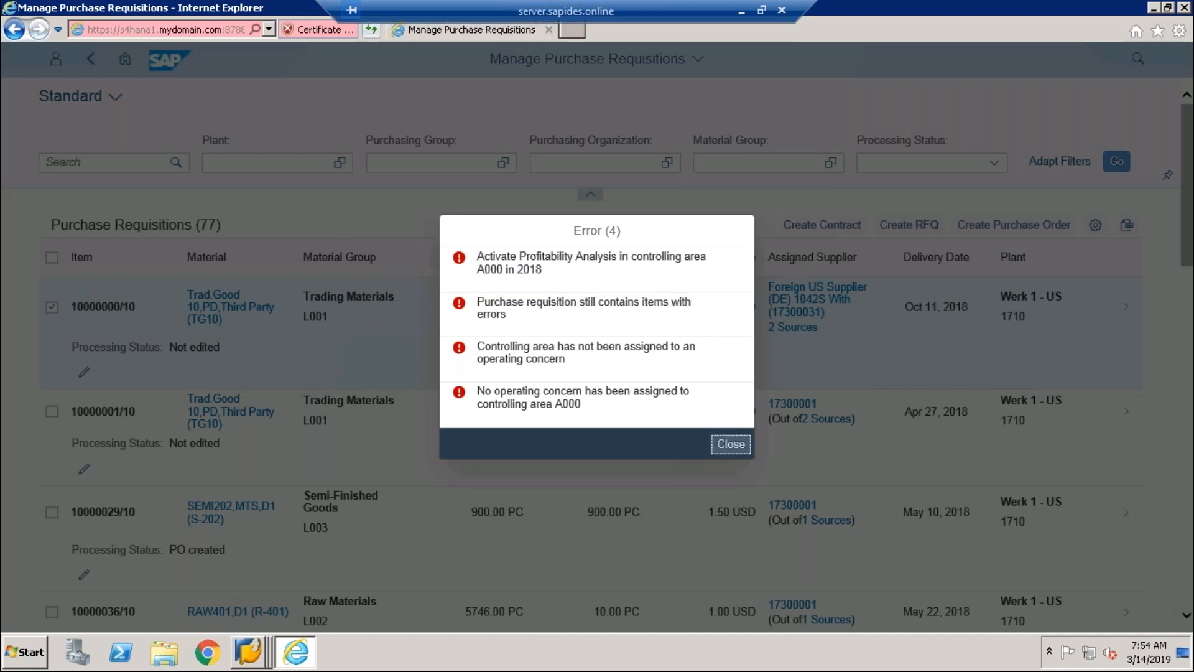
left_click(733, 446)
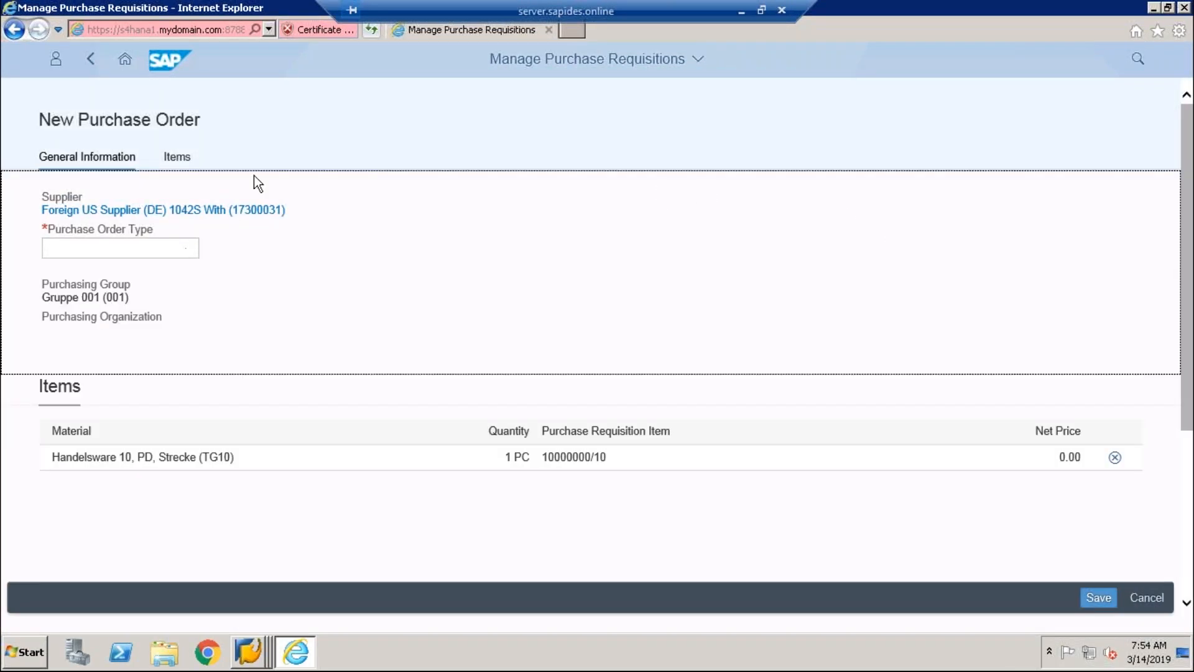
- Set the purchase order type to Standard PO, try to save the new order, and review its messages
left_click(187, 248)
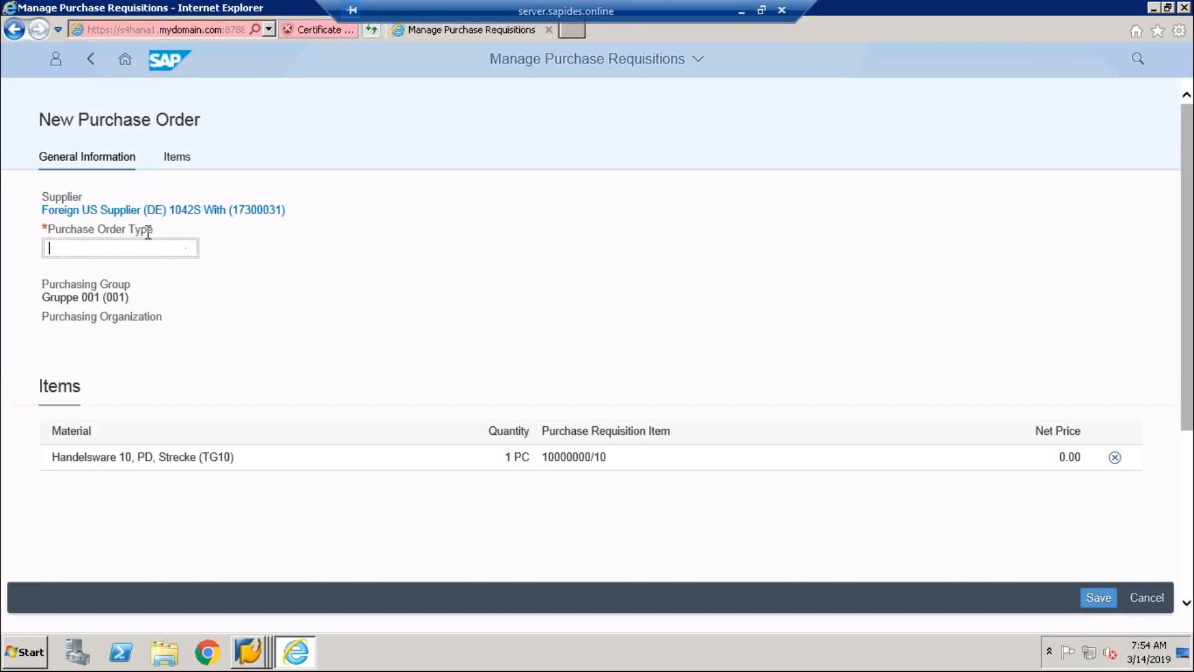
left_click(187, 249)
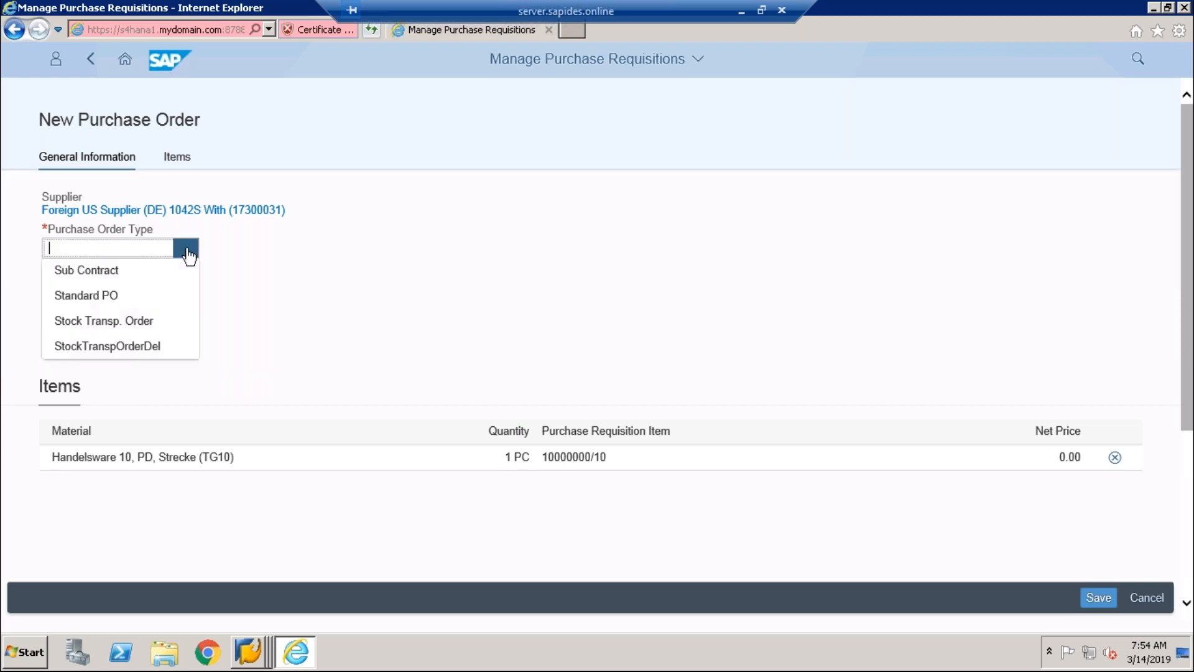
left_click(120, 295)
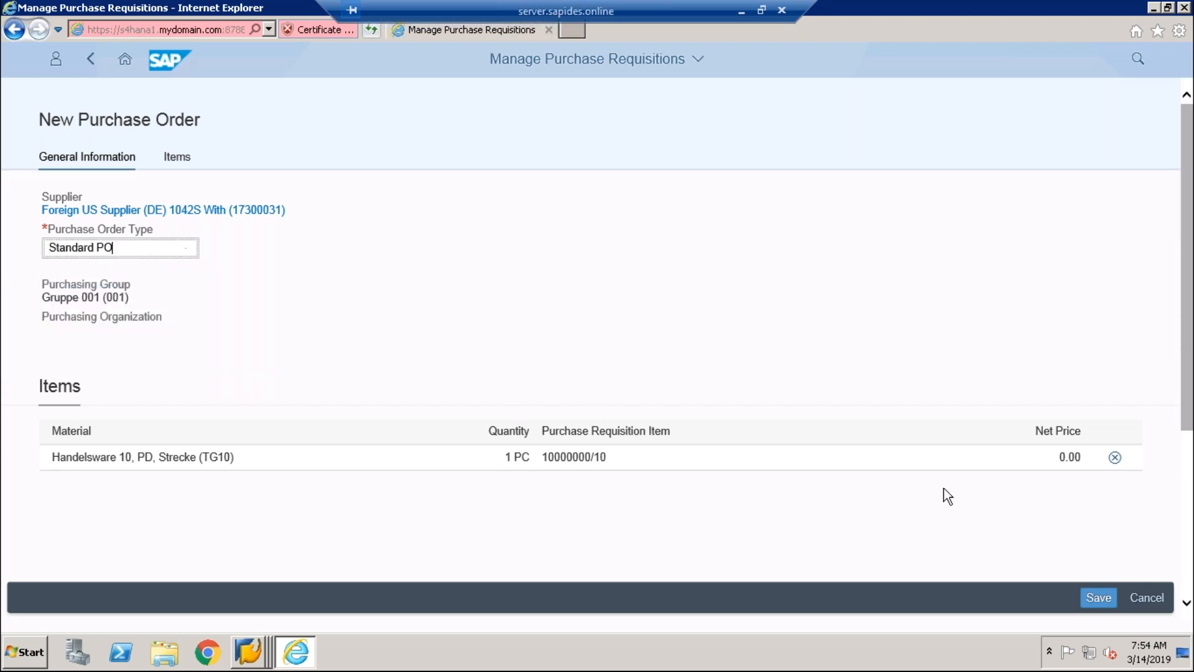
left_click(1105, 608)
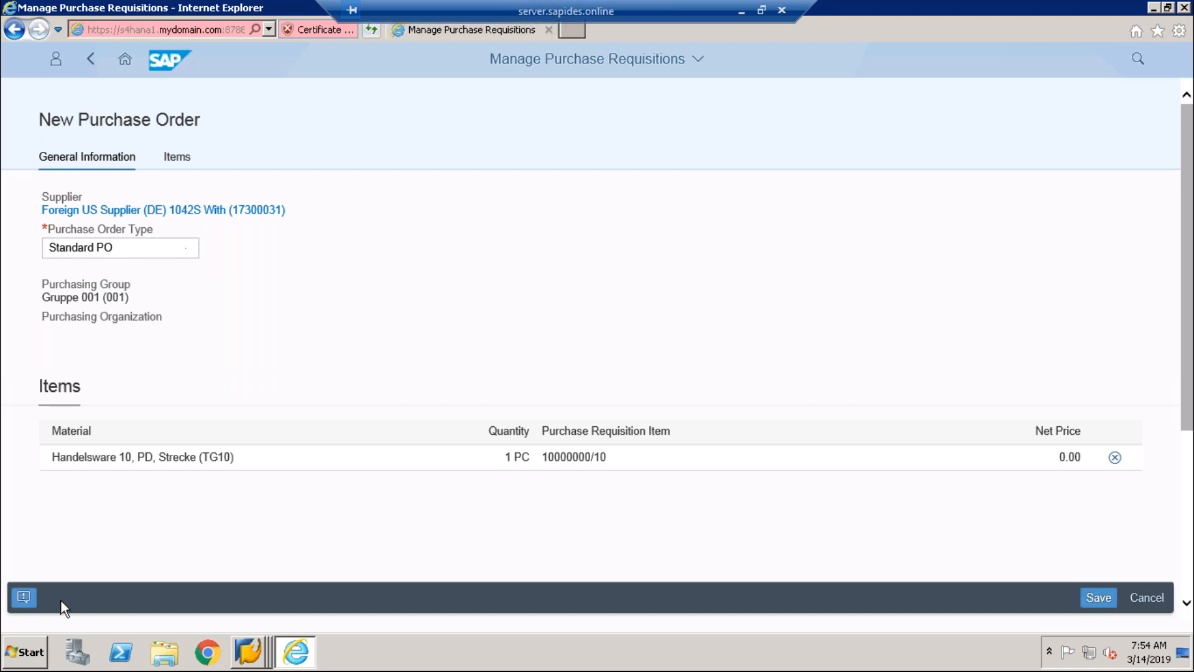
left_click(23, 600)
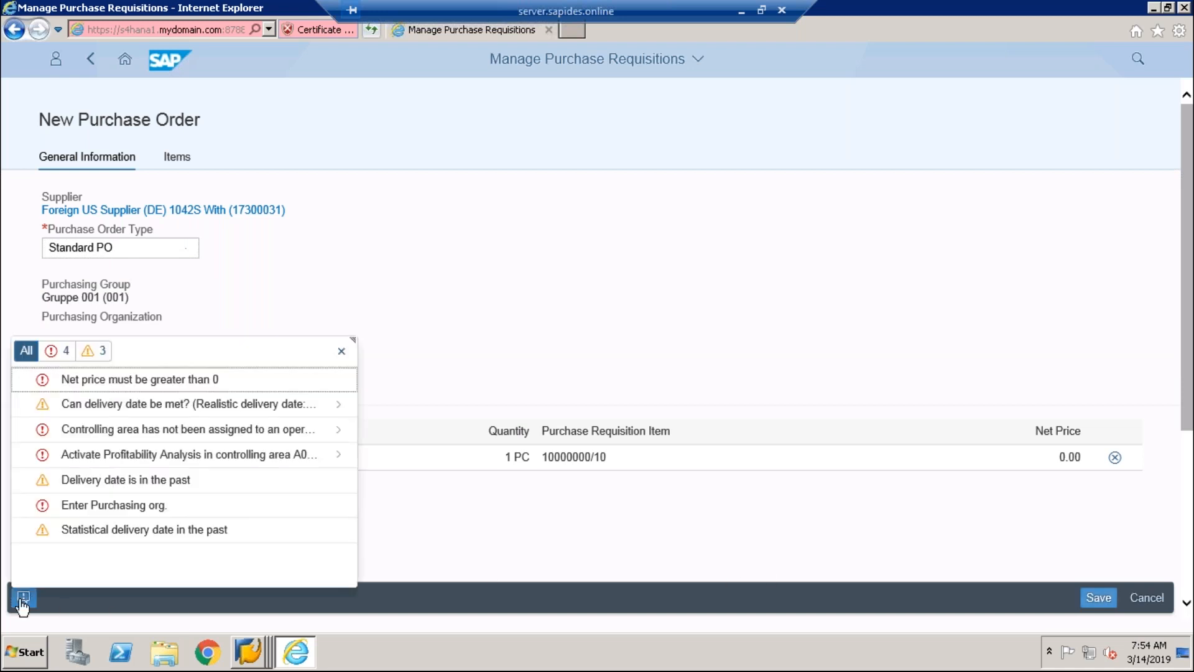
left_click(1105, 599)
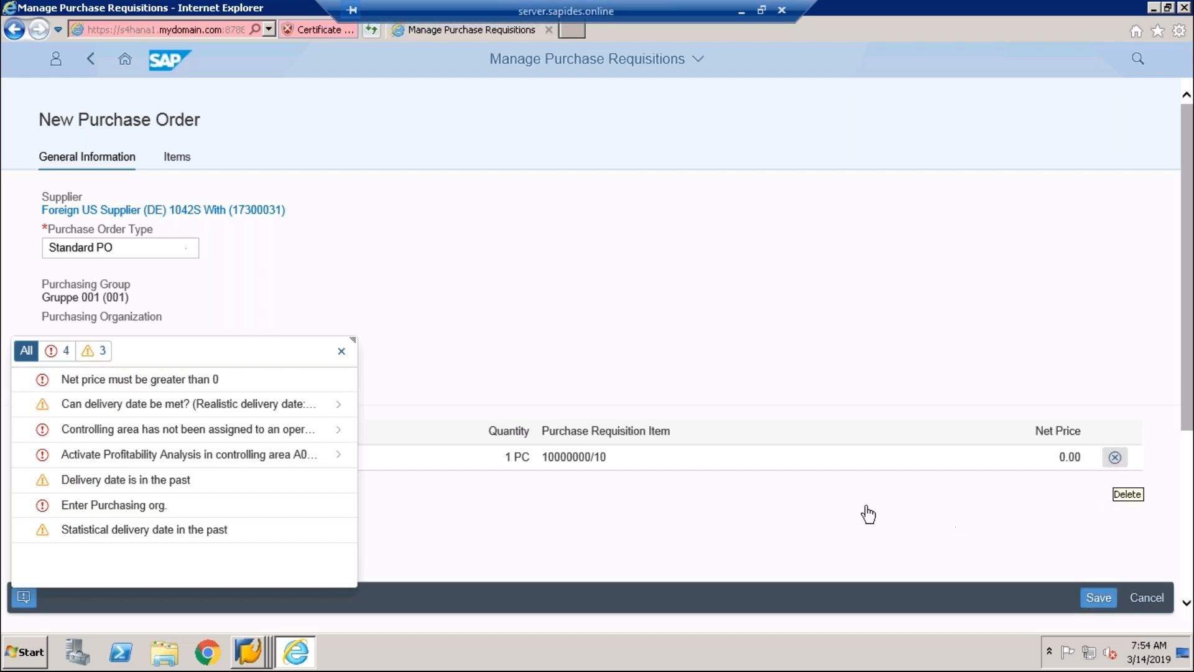
right_click(748, 490)
left_click(597, 372)
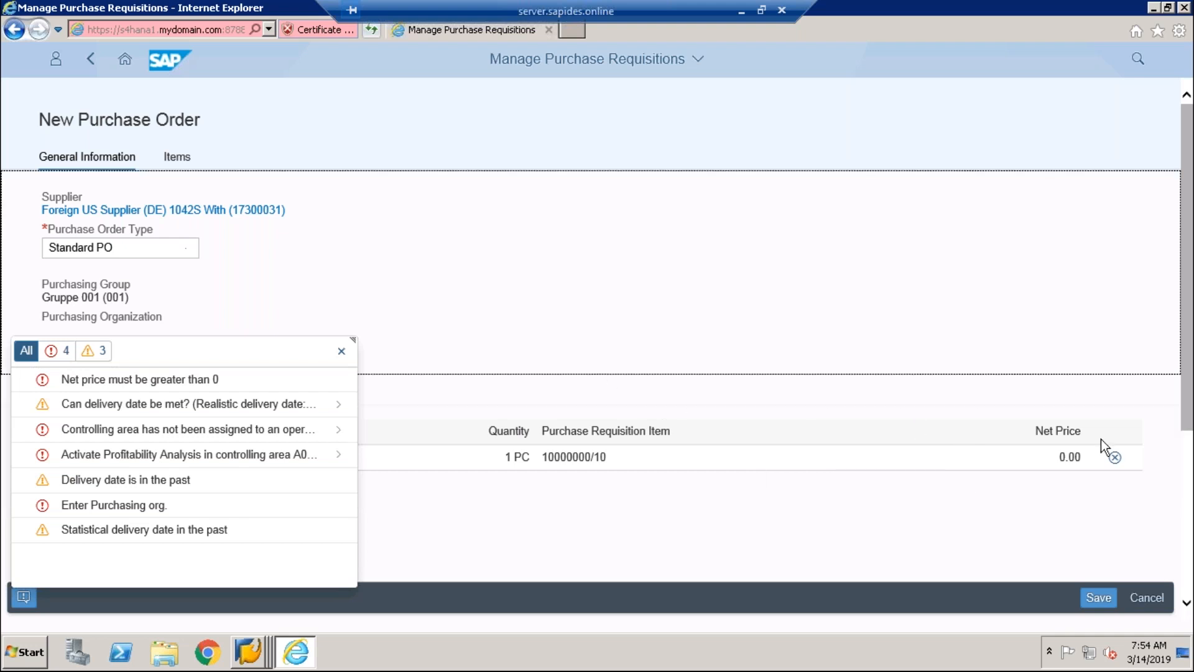
- Leave the new purchase order, open Create Purchase Requisition from the launchpad, and expand its header and item overview
left_click(94, 63)
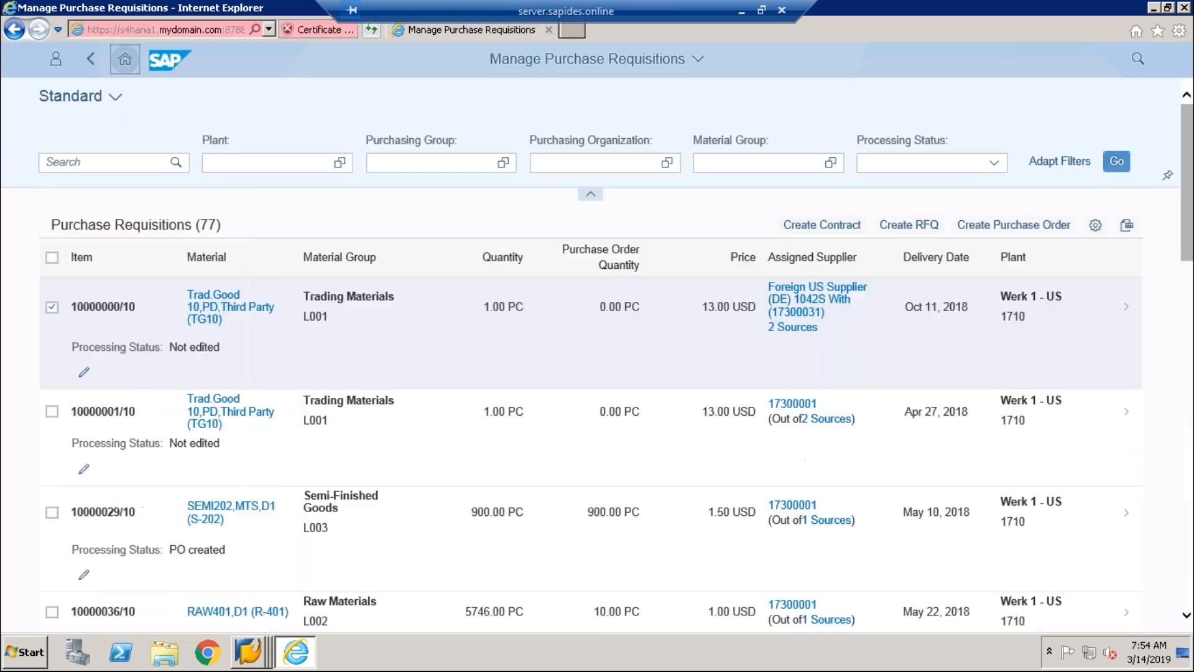
left_click(89, 65)
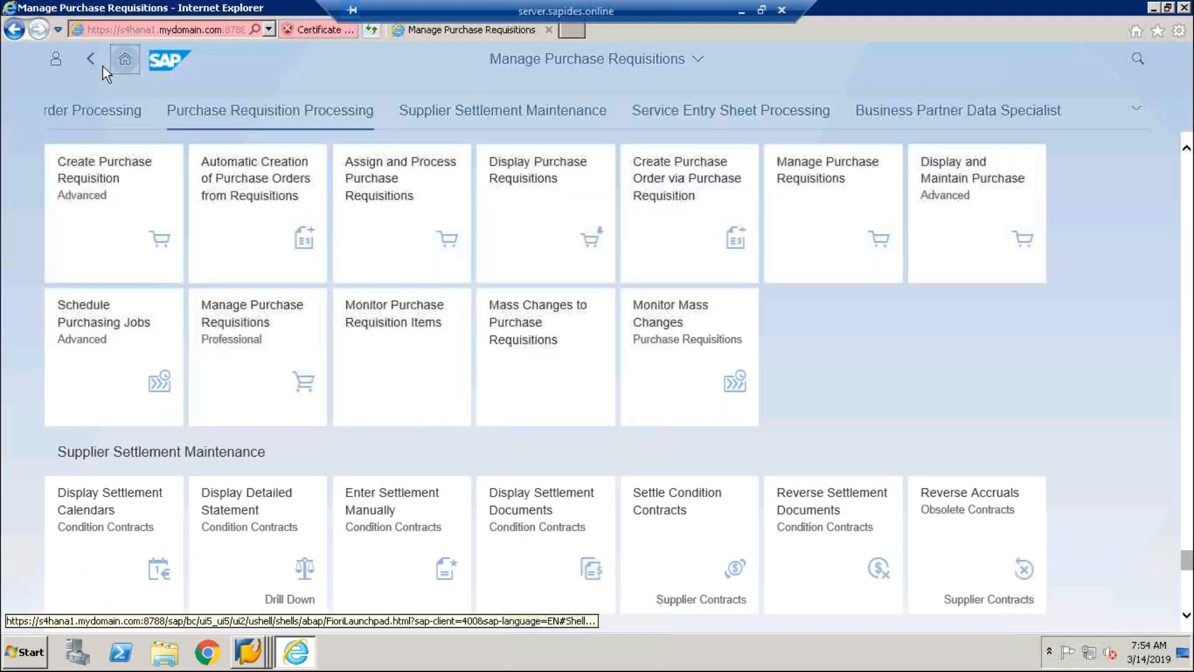
left_click(834, 213)
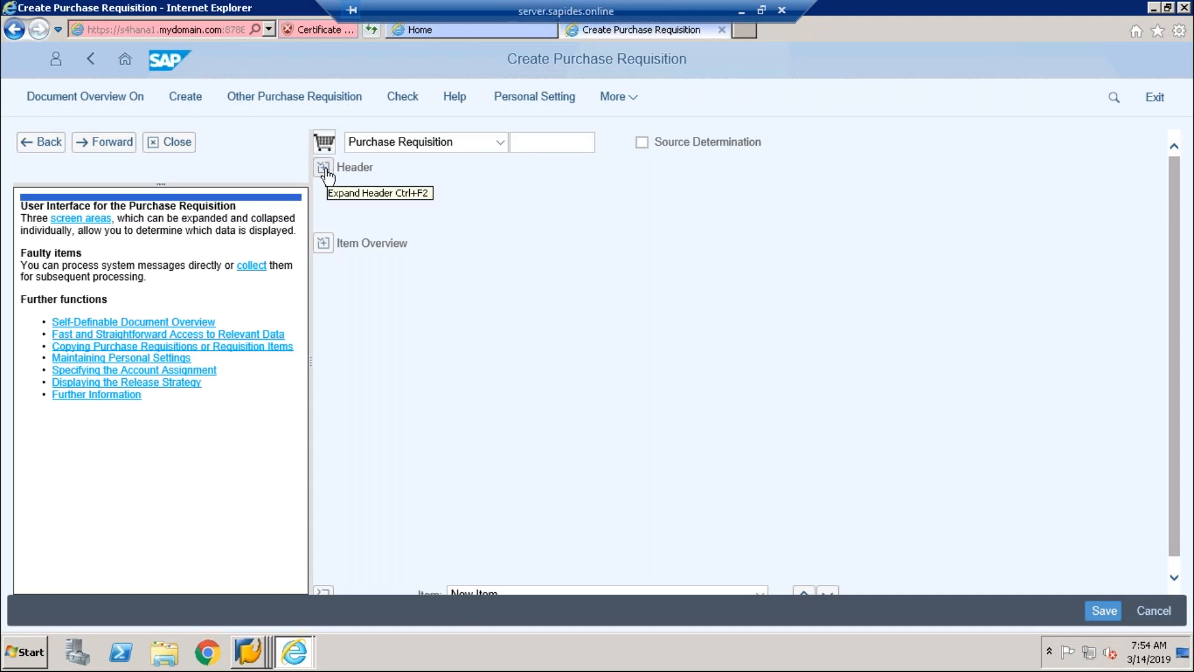
left_click(325, 169)
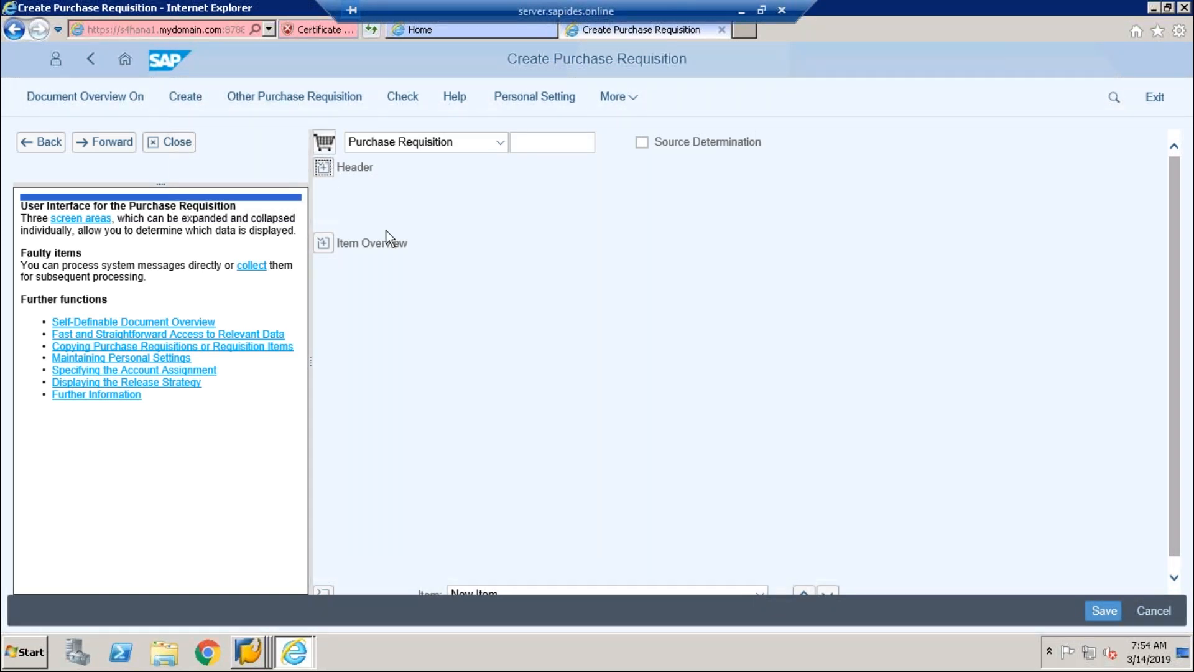
left_click(324, 242)
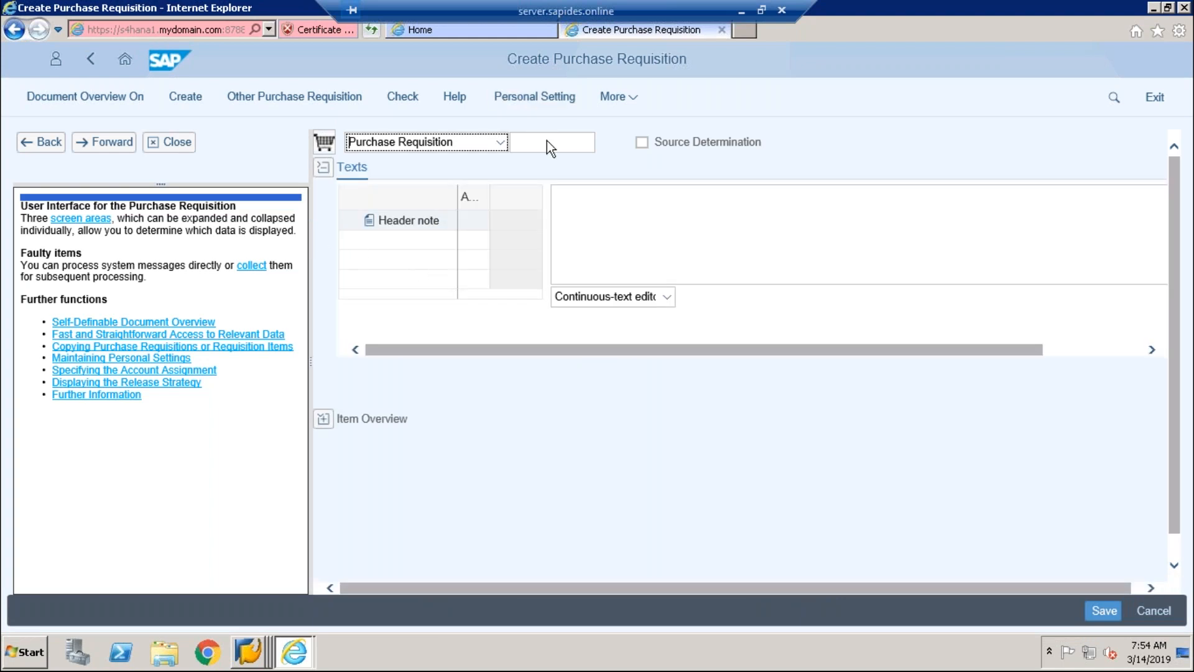
left_click(319, 421)
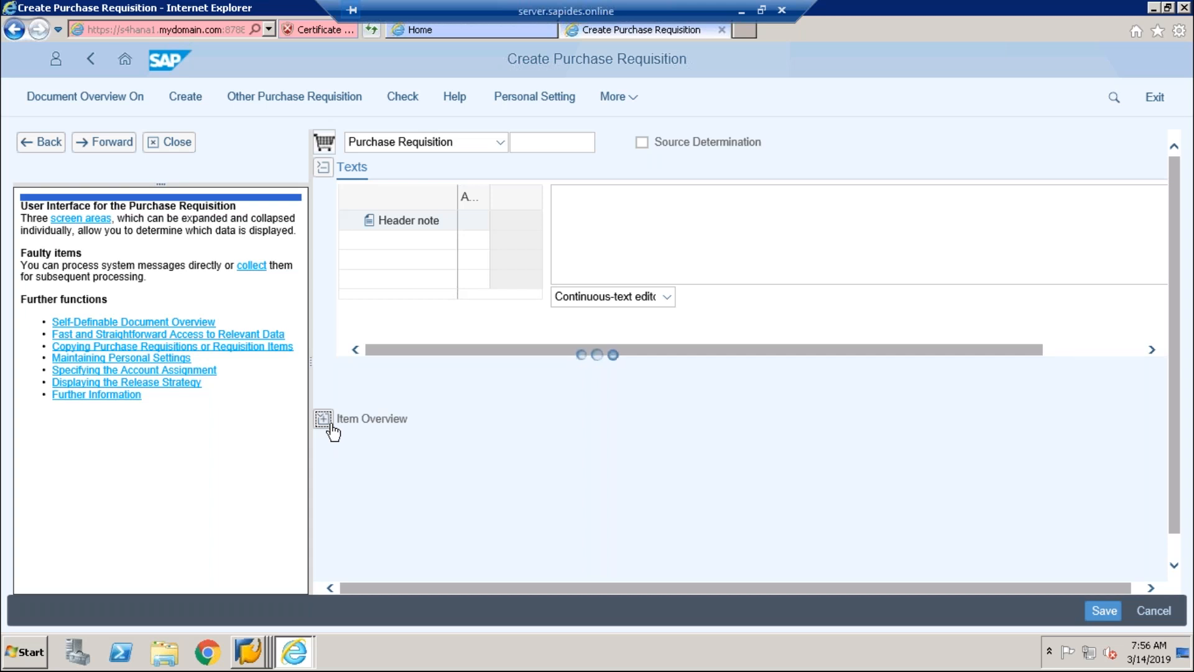
- Return to the launchpad home page and go to the Purchase Order Processing group
left_click(279, 644)
left_click(287, 644)
left_click(293, 664)
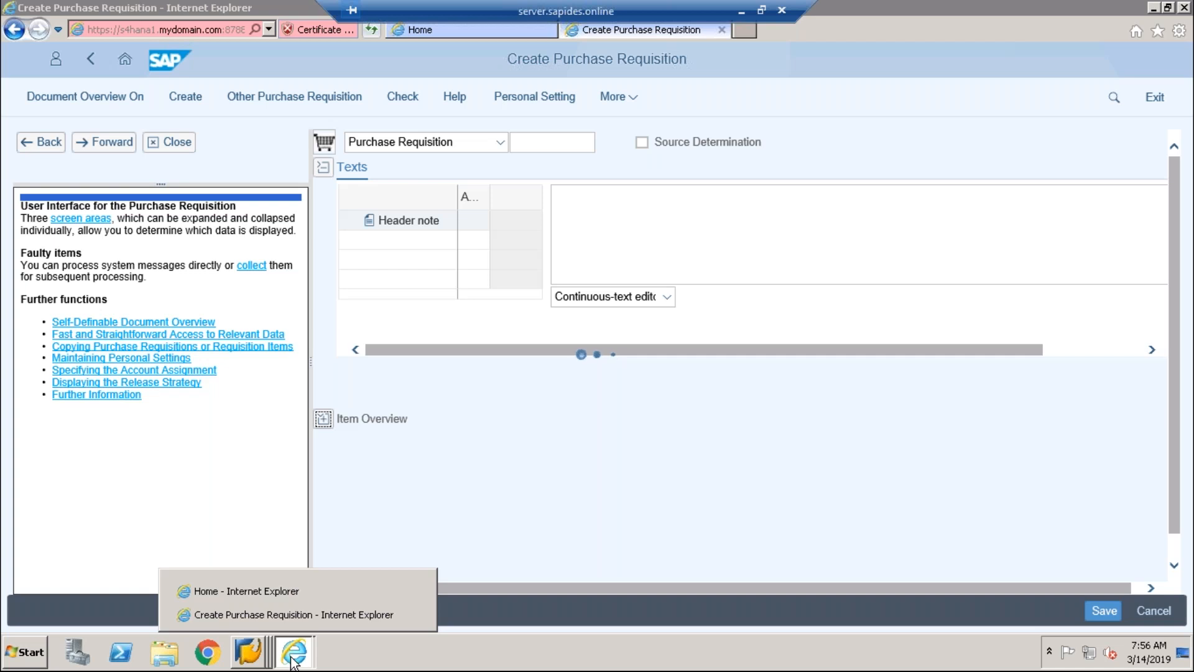
left_click(279, 614)
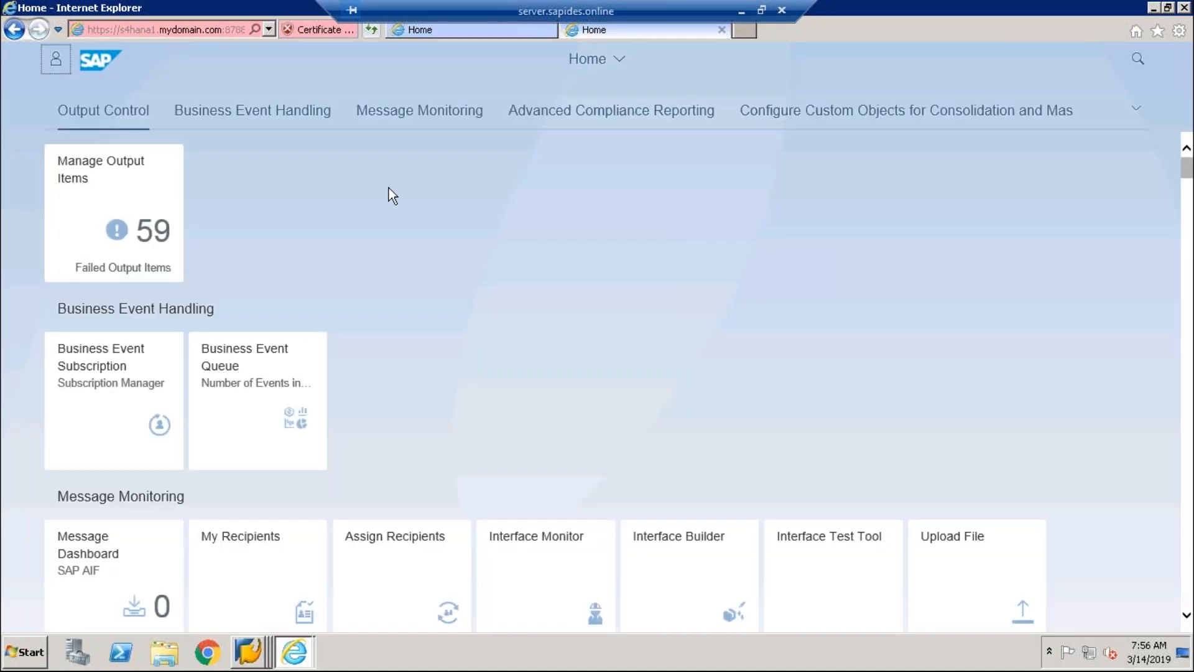
left_click(1137, 111)
scroll(1149, 311, "down", 5)
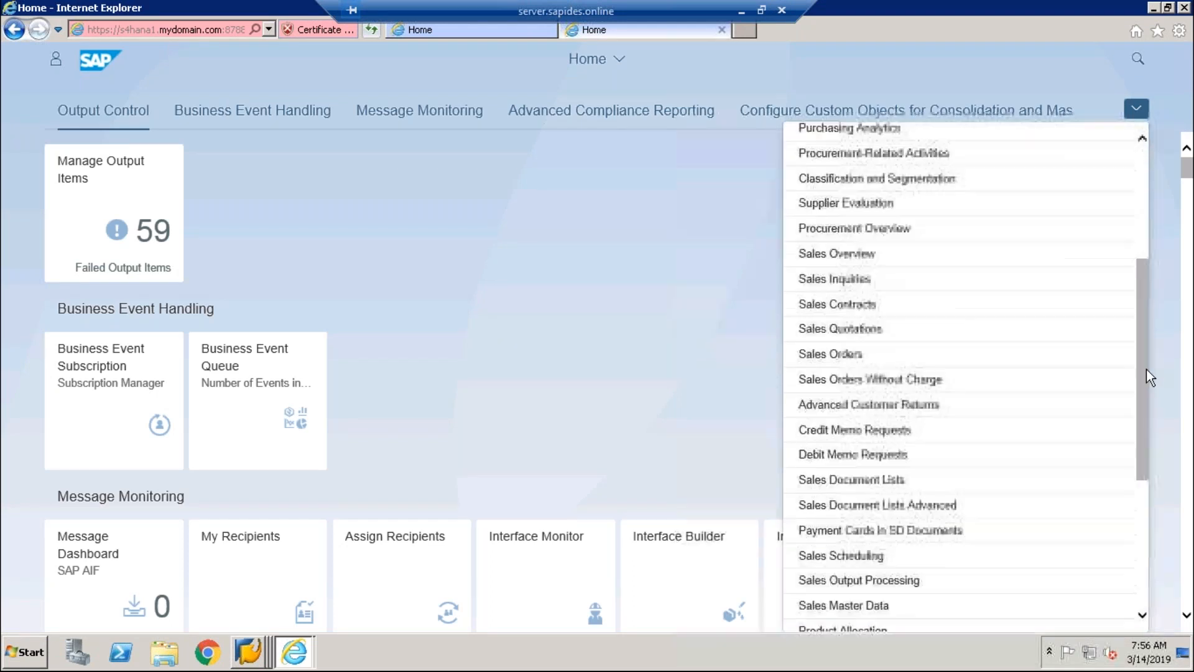
scroll(1154, 409, "down", 4)
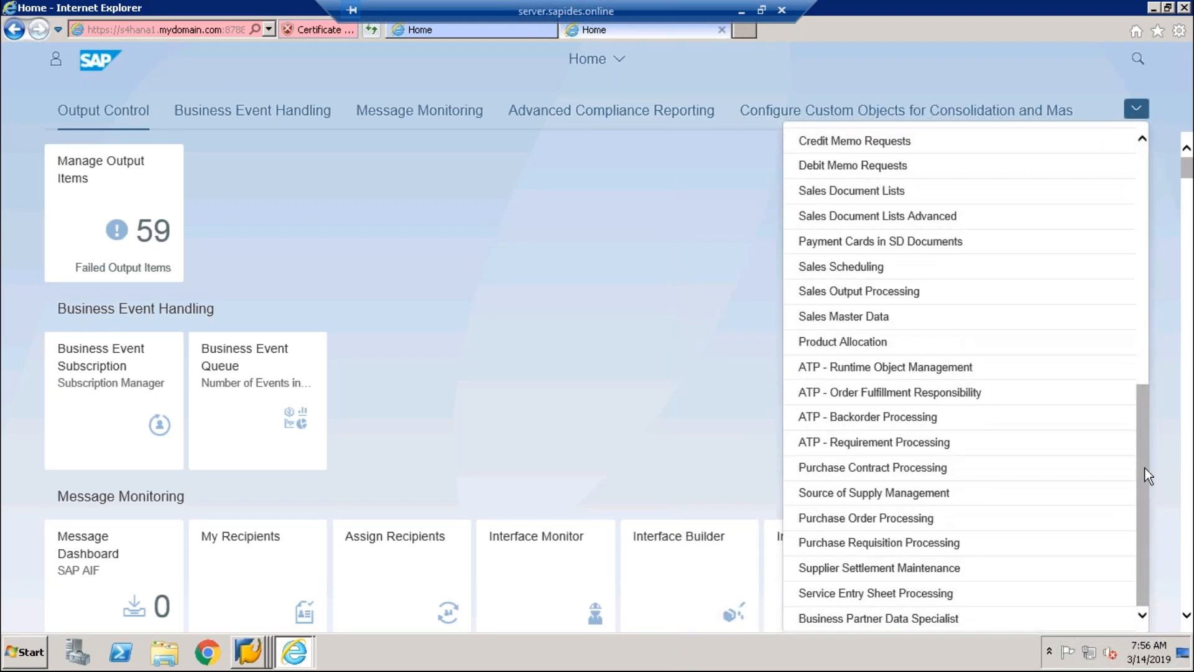
scroll(1133, 421, "up", 1)
scroll(1138, 448, "up", 1)
scroll(1147, 516, "down", 2)
left_click(946, 527)
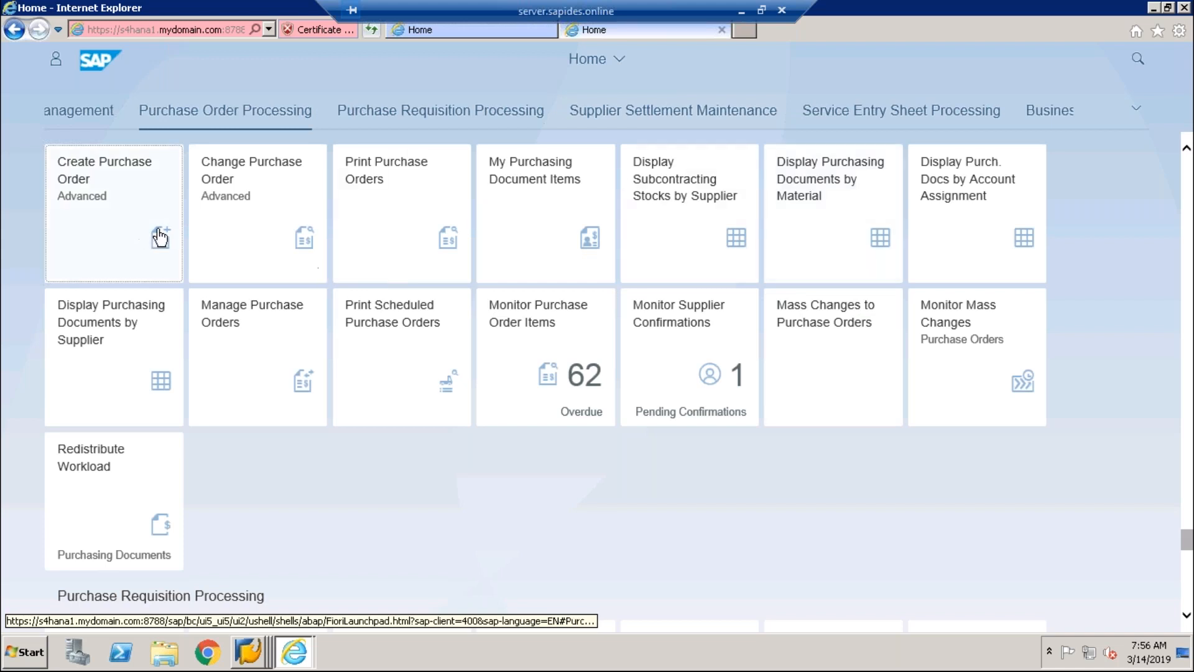
- Open My Purchasing Document Items, load the unfiltered overview, and look through the purchase requisitions and purchase orders
left_click(560, 233)
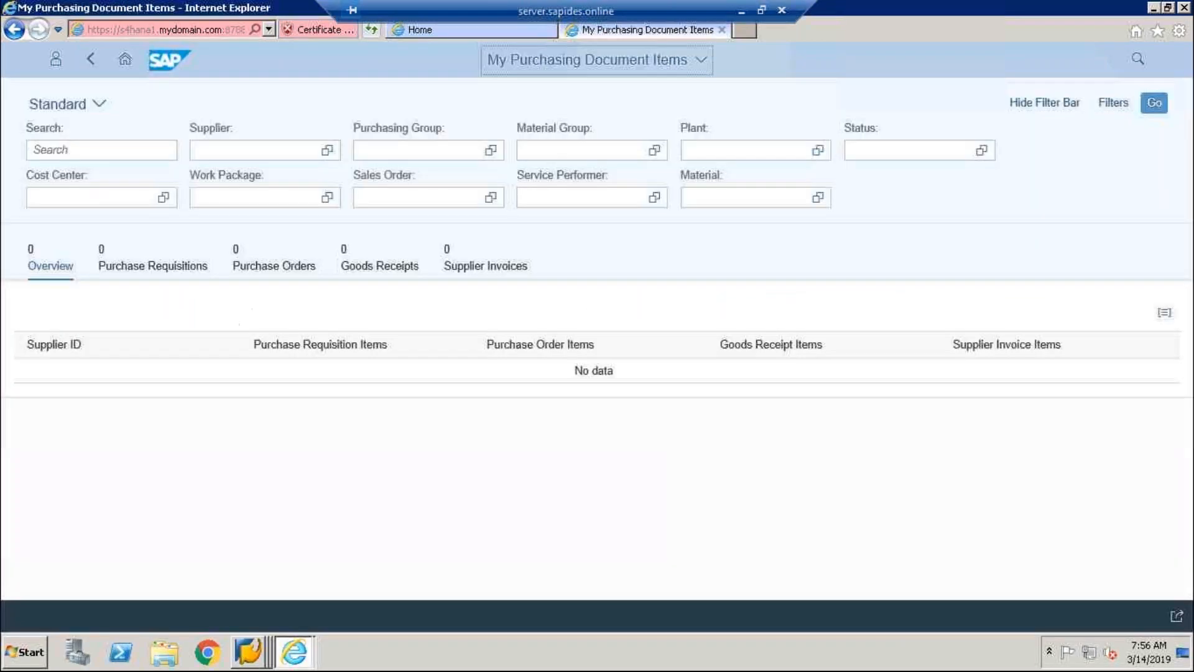
left_click(1151, 104)
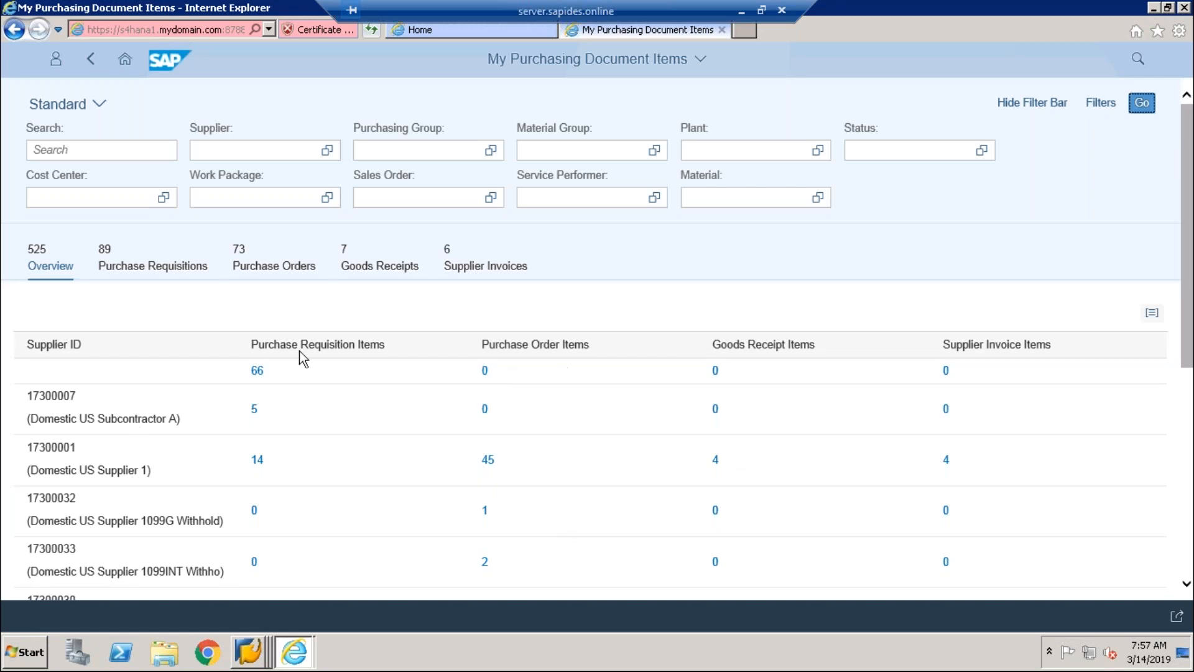
left_click(156, 271)
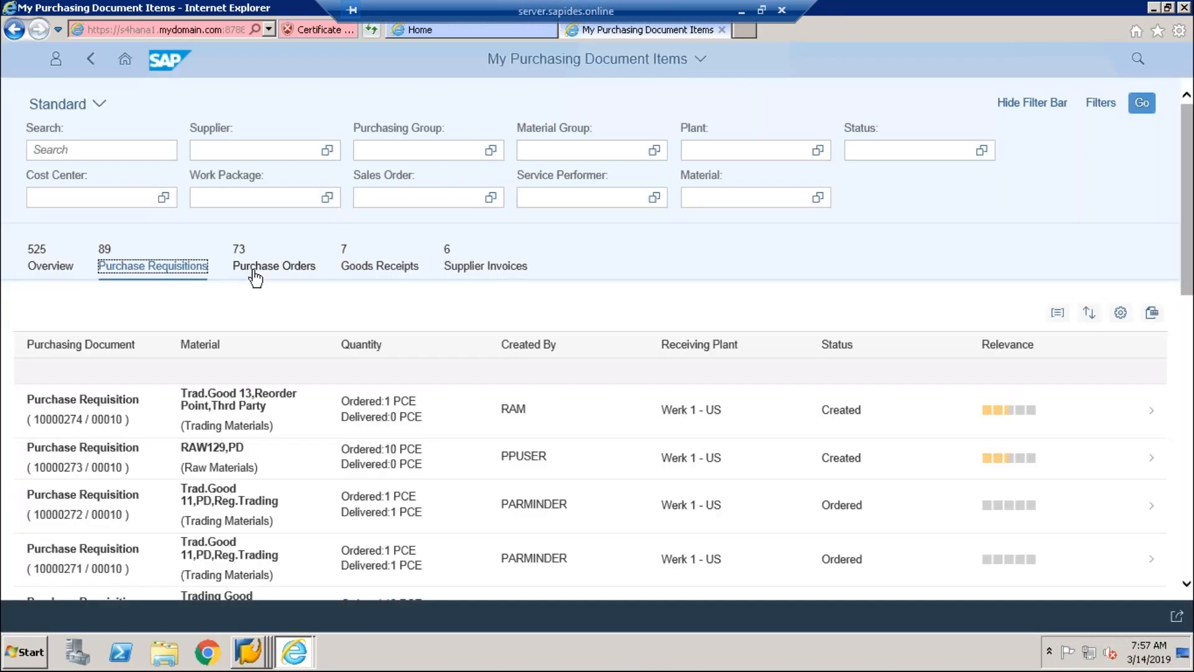
left_click(254, 268)
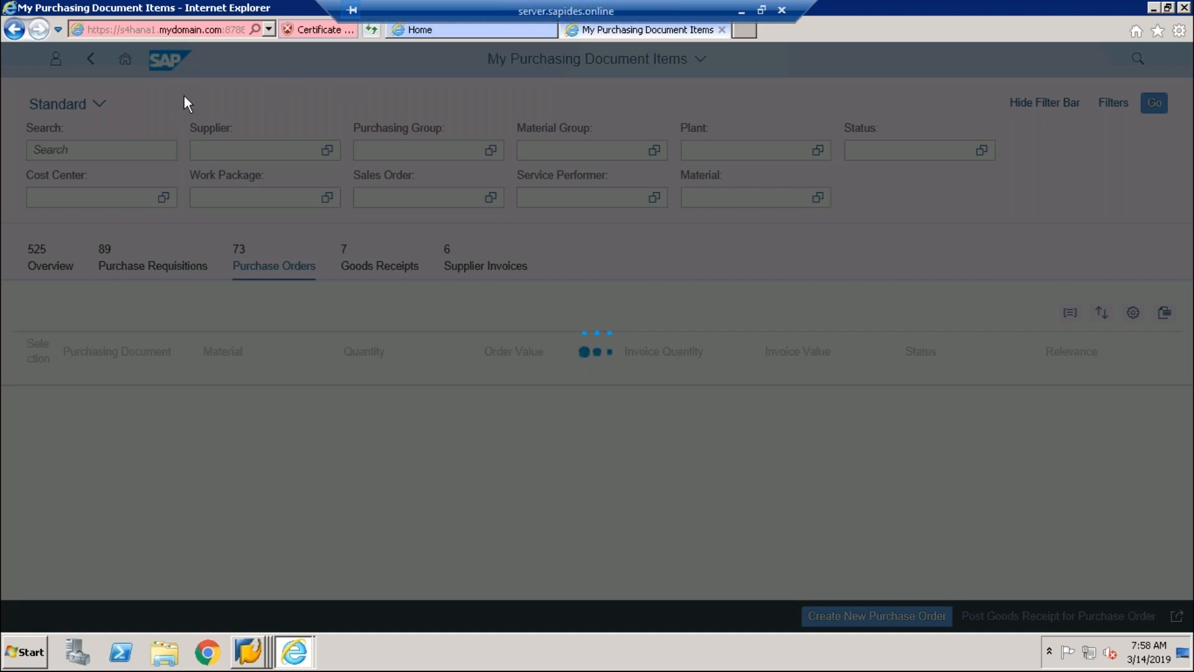
- Open Mass Changes to Purchase Requisitions, select the first item of the unfiltered list, and view the mass change log
left_click(409, 36)
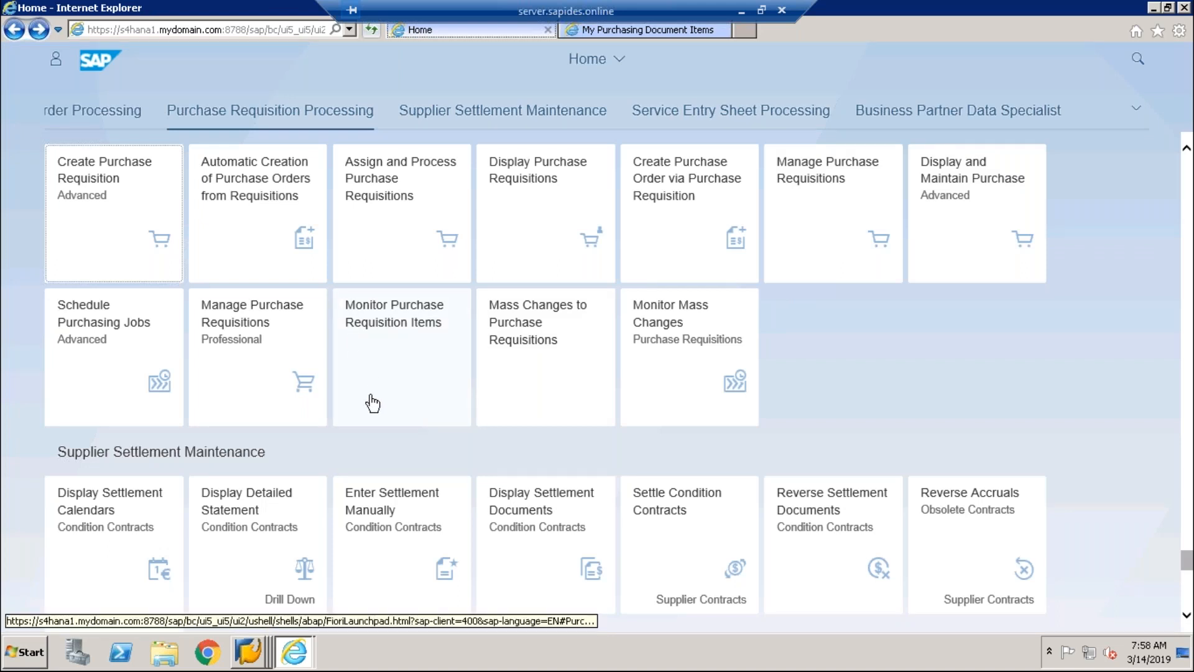
left_click(511, 297)
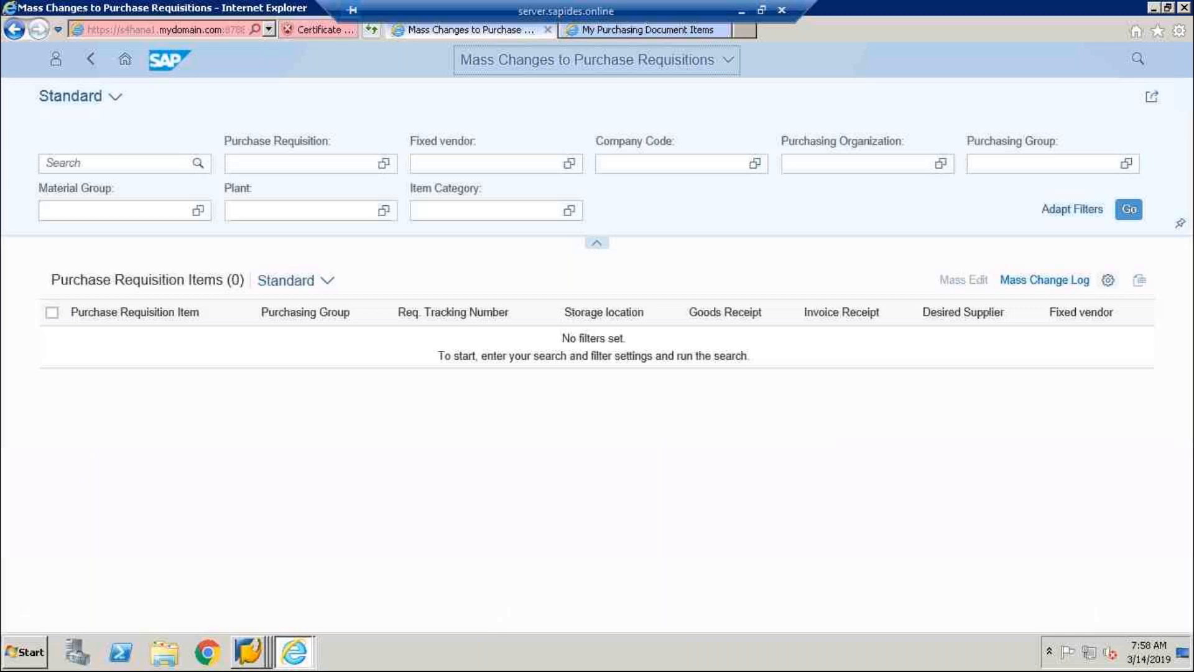
left_click(1128, 210)
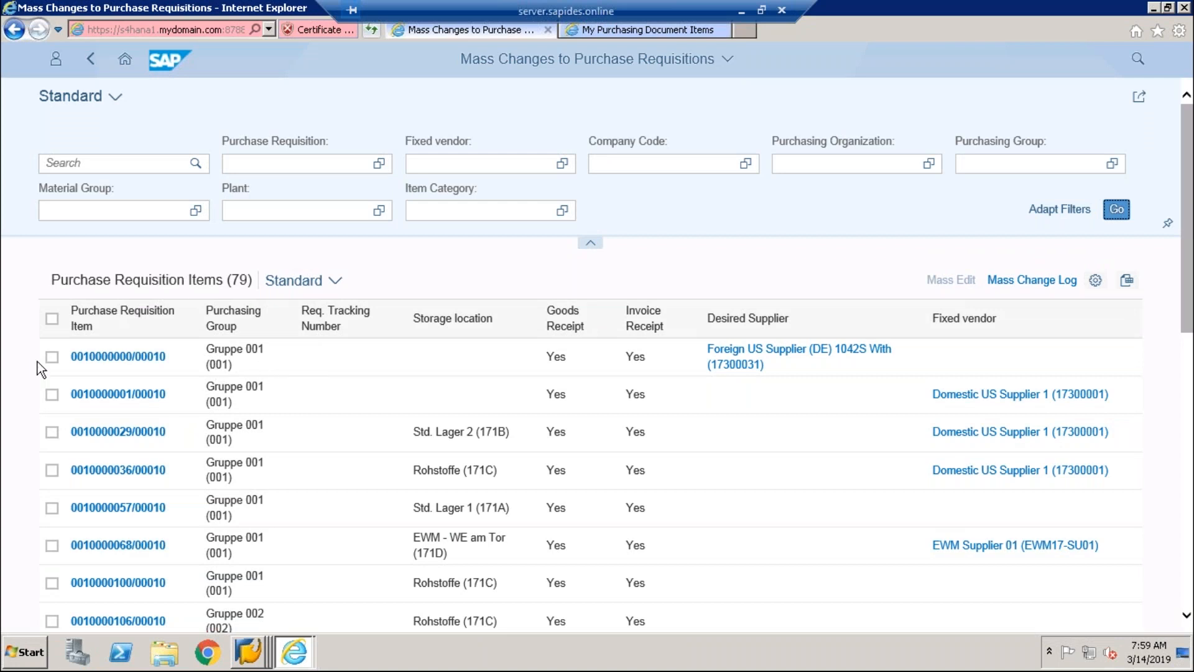
left_click(54, 360)
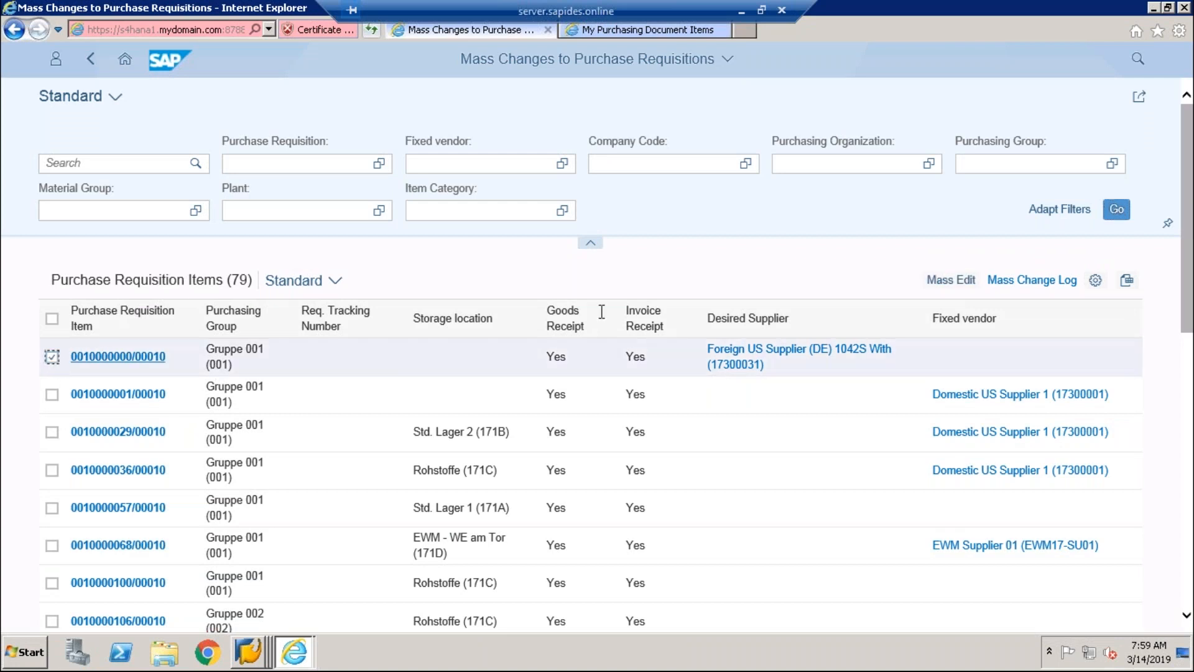
left_click(1058, 287)
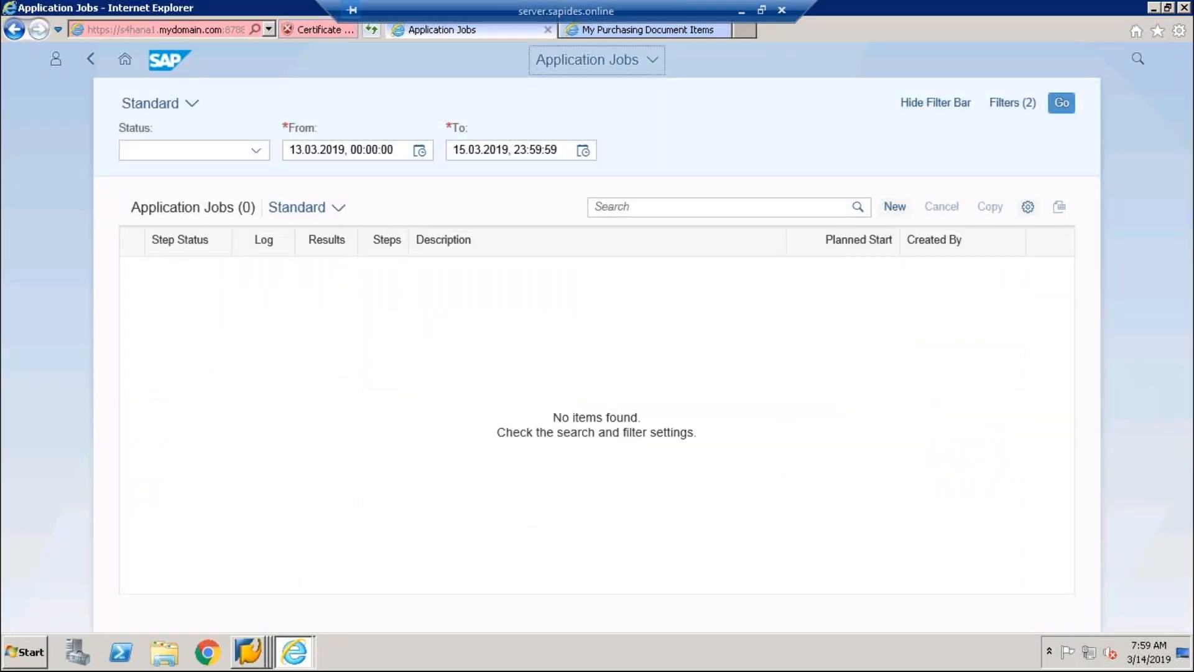
- Return to the launchpad home page, search for "manage work", and open Manage Workflows for Purchase Orders
left_click(131, 59)
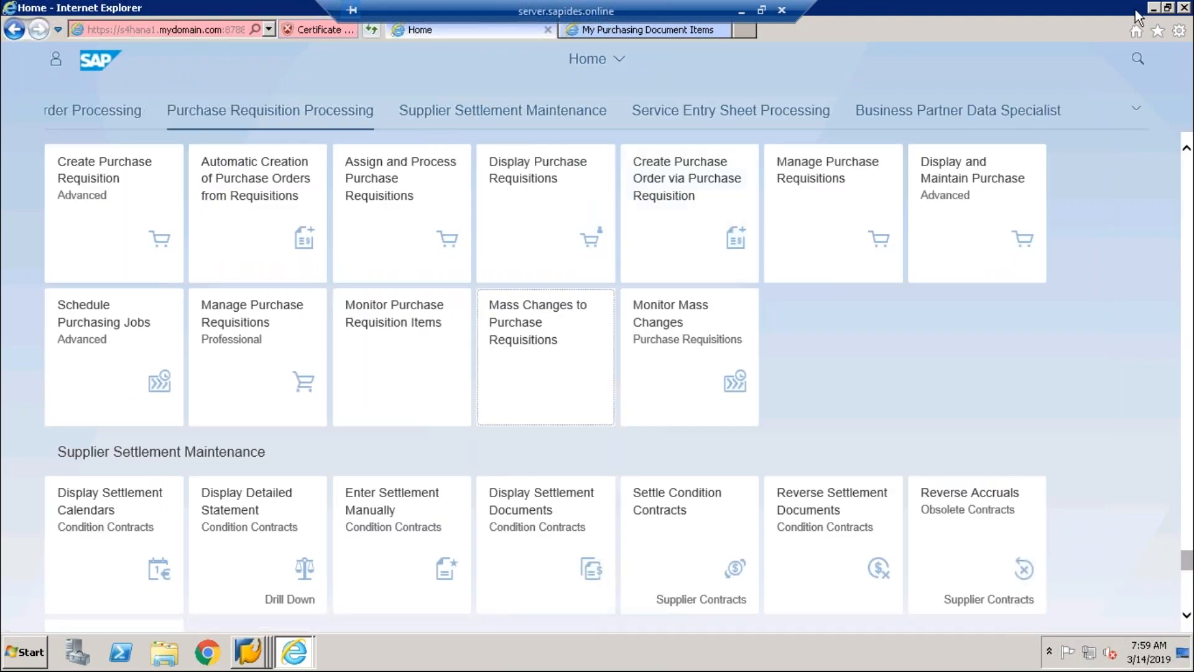
left_click(1138, 62)
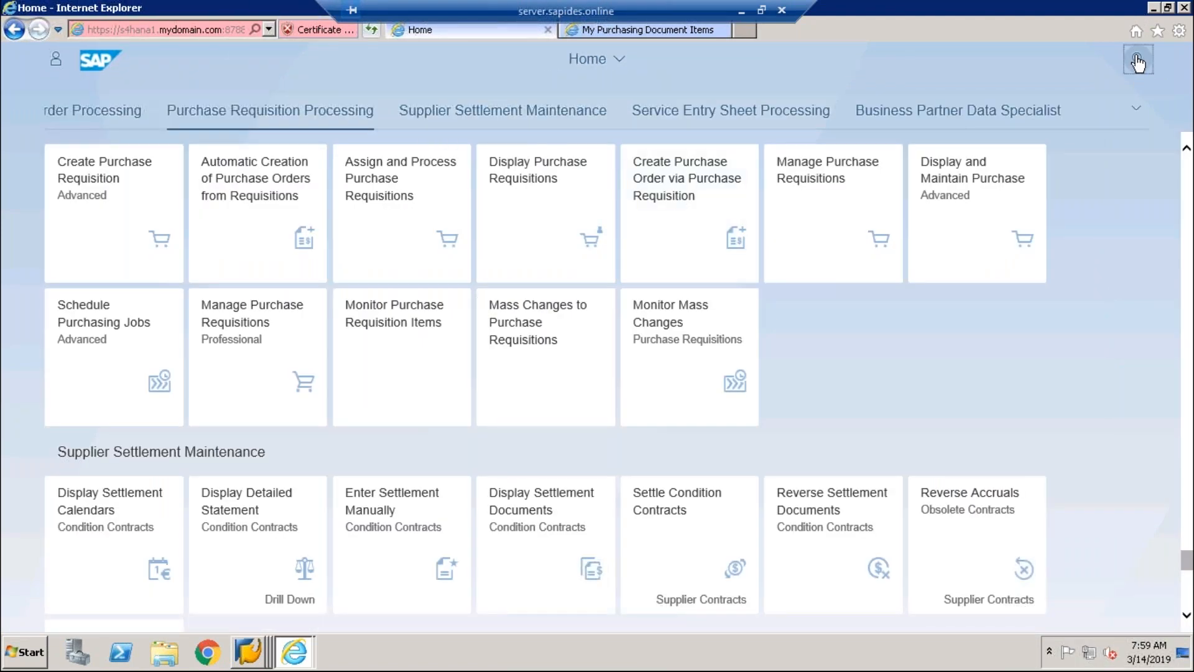
key("BackSpace")
key("BackSpace")
type("n")
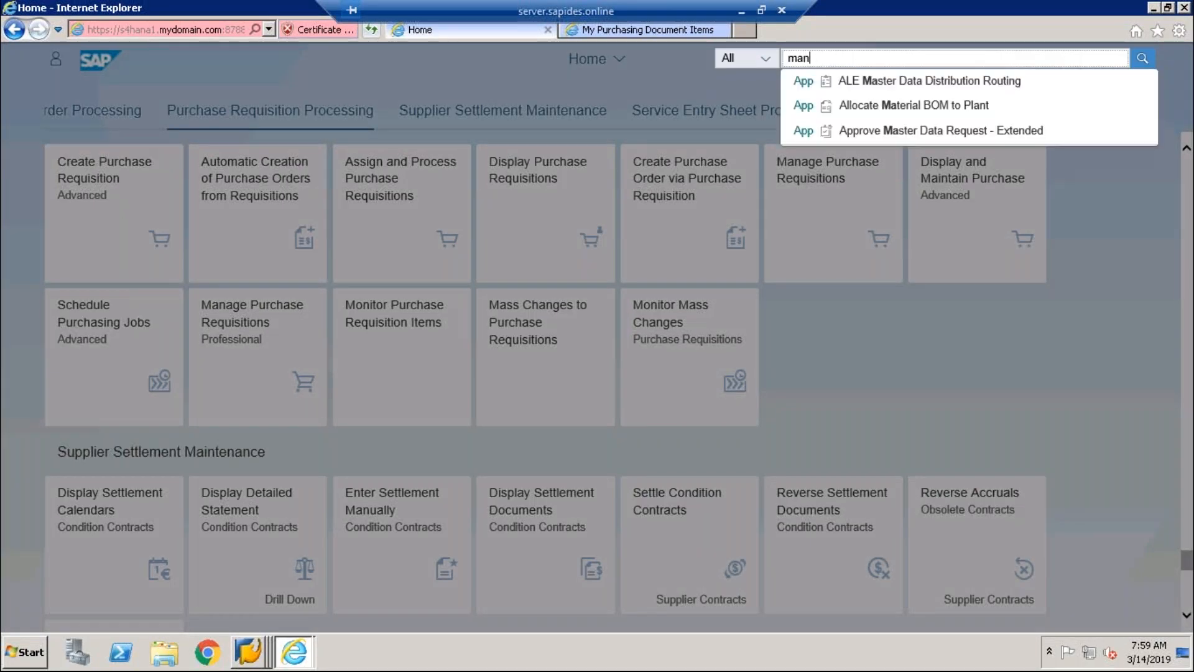
type("a")
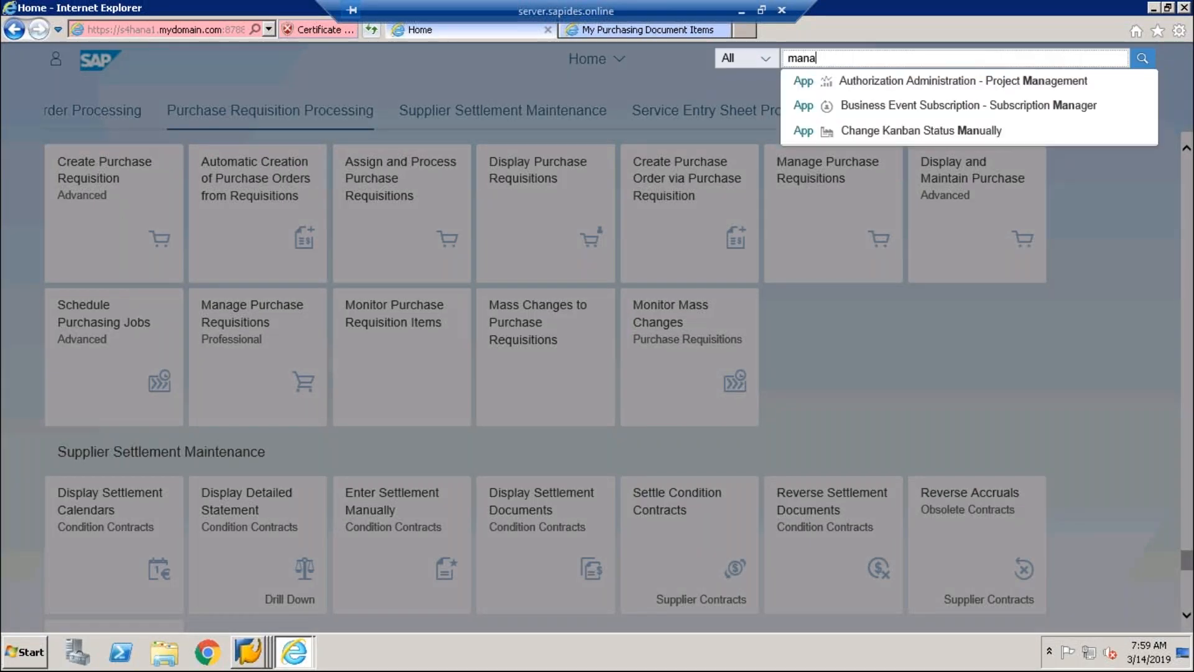
type("ge work")
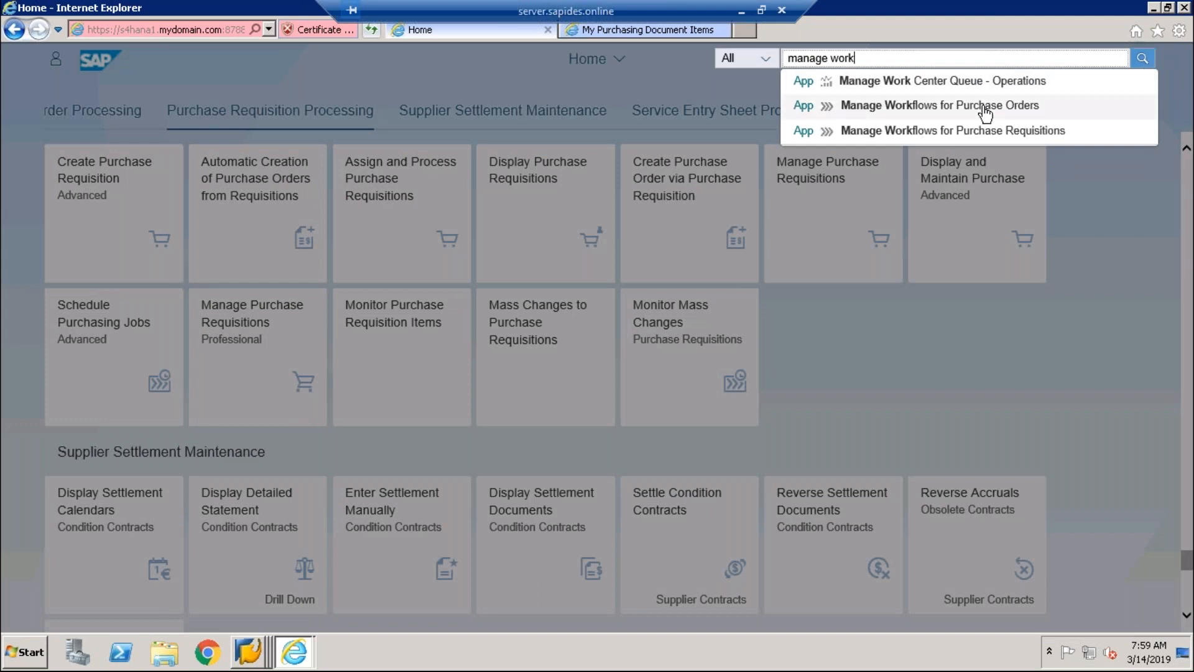
left_click(988, 107)
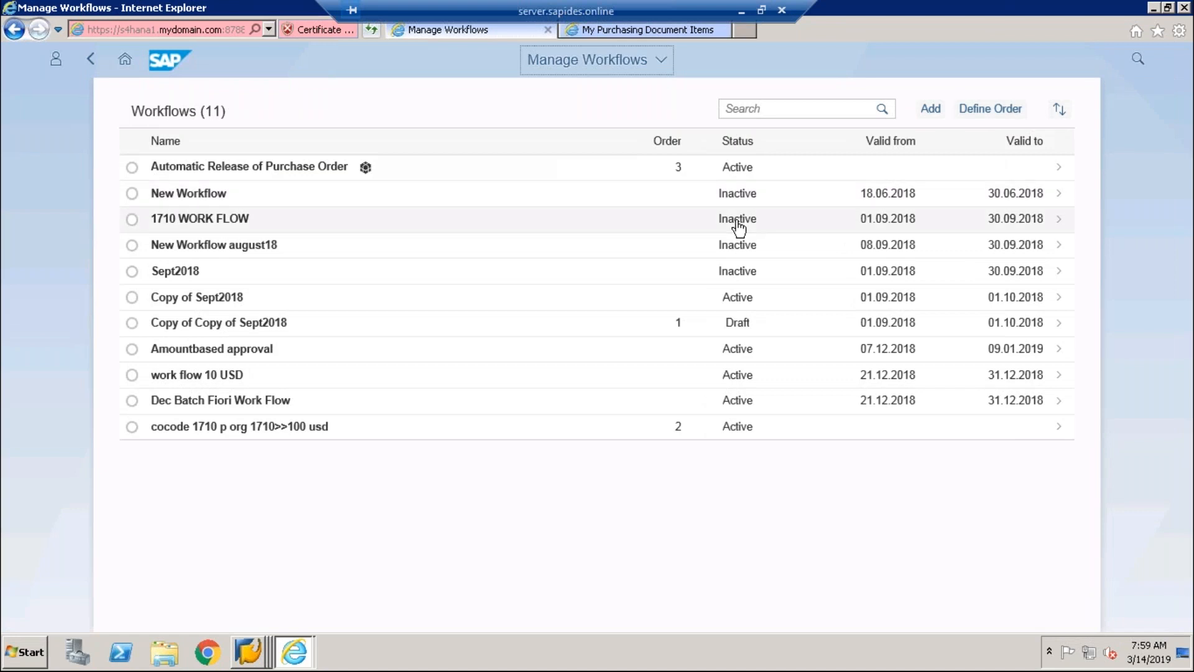
- Open the workflow "cocode 1710 p org 1710>>100 usd" and review its properties, preconditions and step sequence
left_click(245, 428)
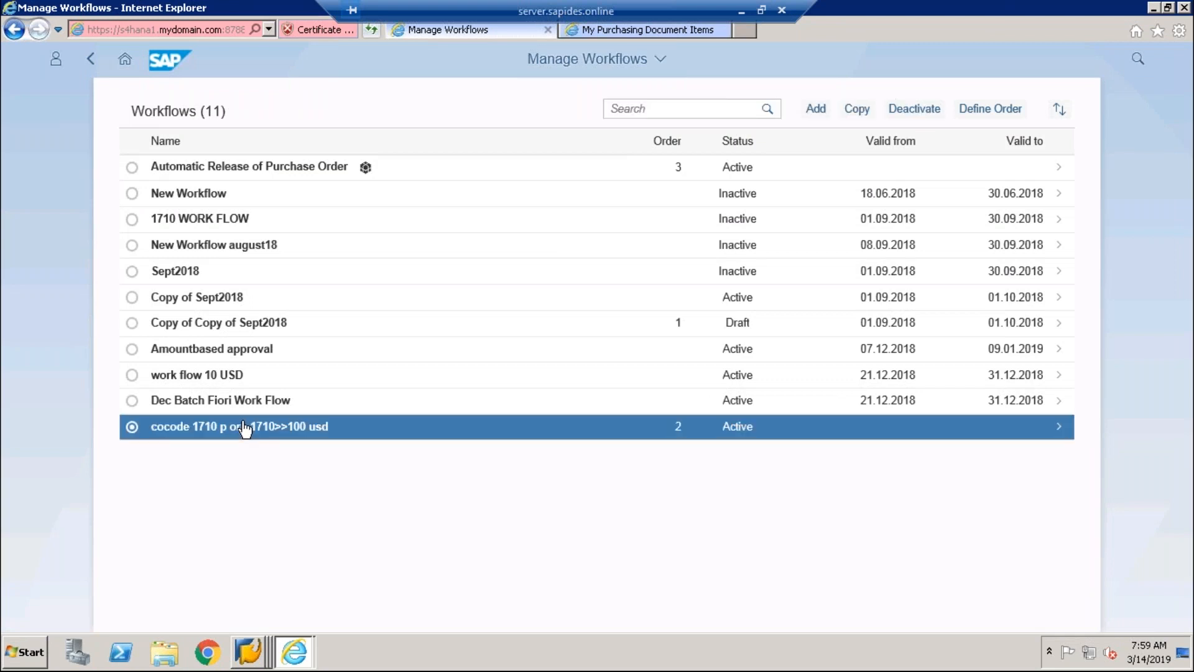
left_click(245, 429)
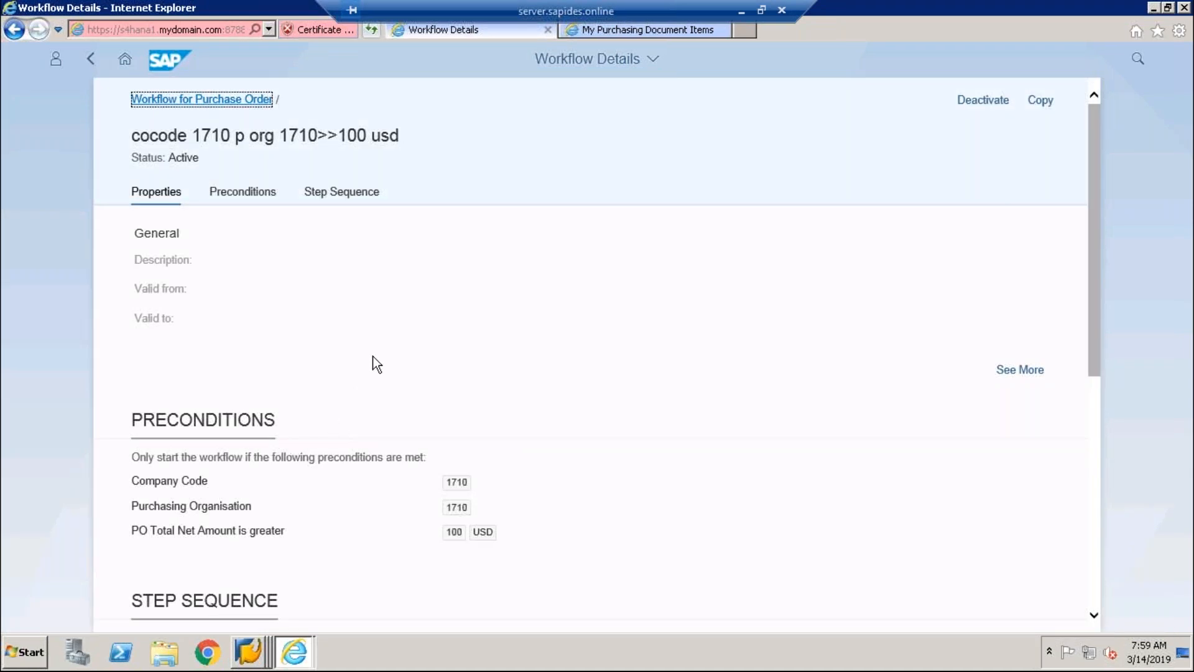
left_click(239, 194)
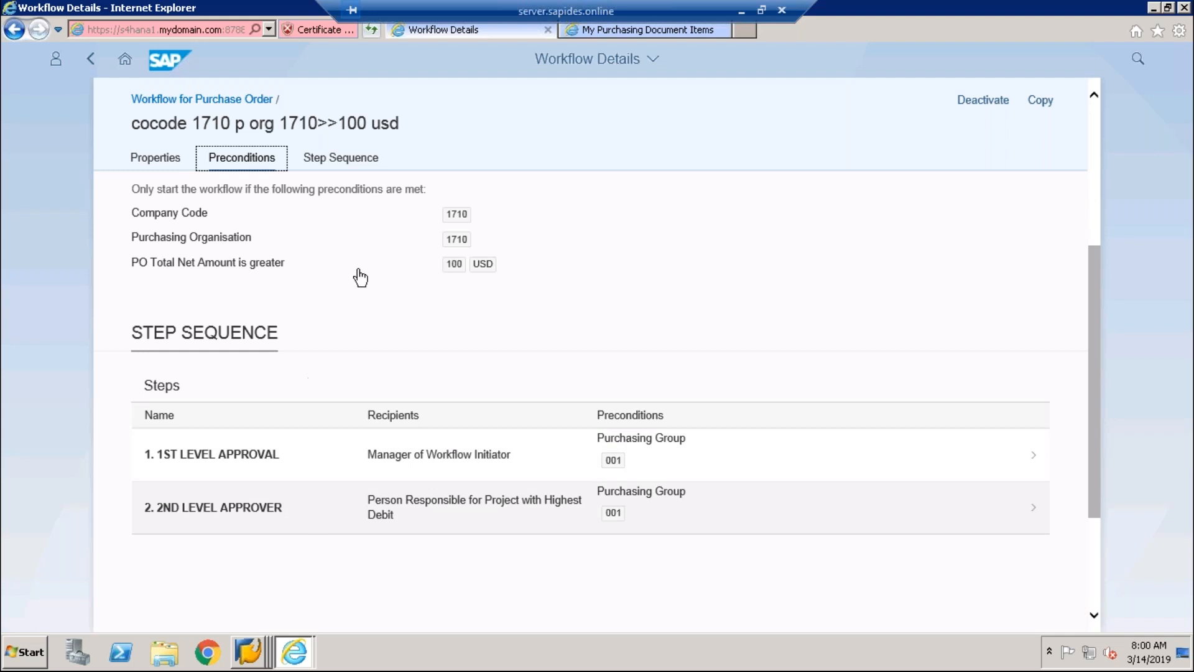
scroll(1091, 356, "up", 5)
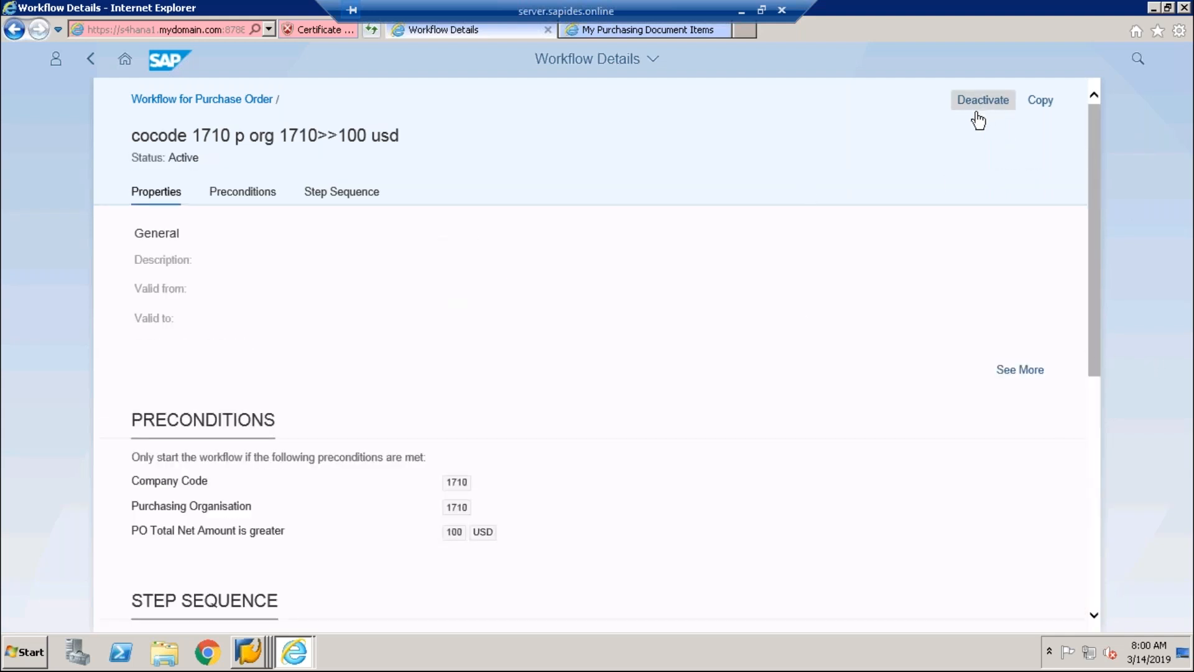
left_click(342, 192)
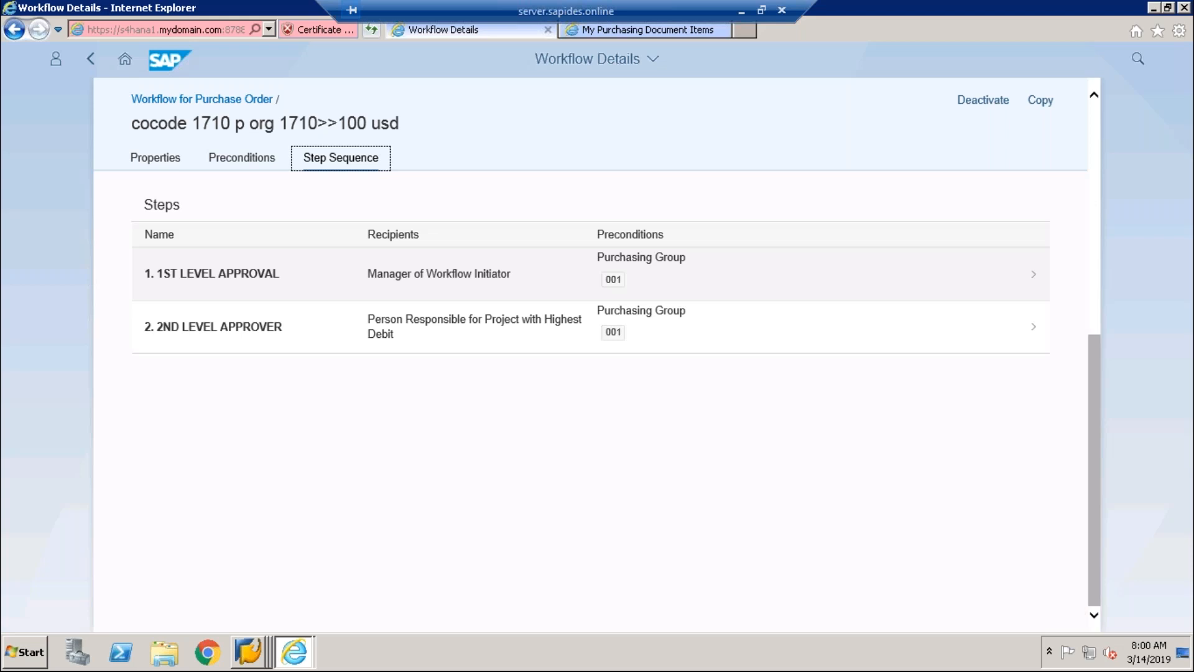
- Leave the workflow details, start a new purchase order workflow, and begin a new step in its step sequence
left_click(91, 62)
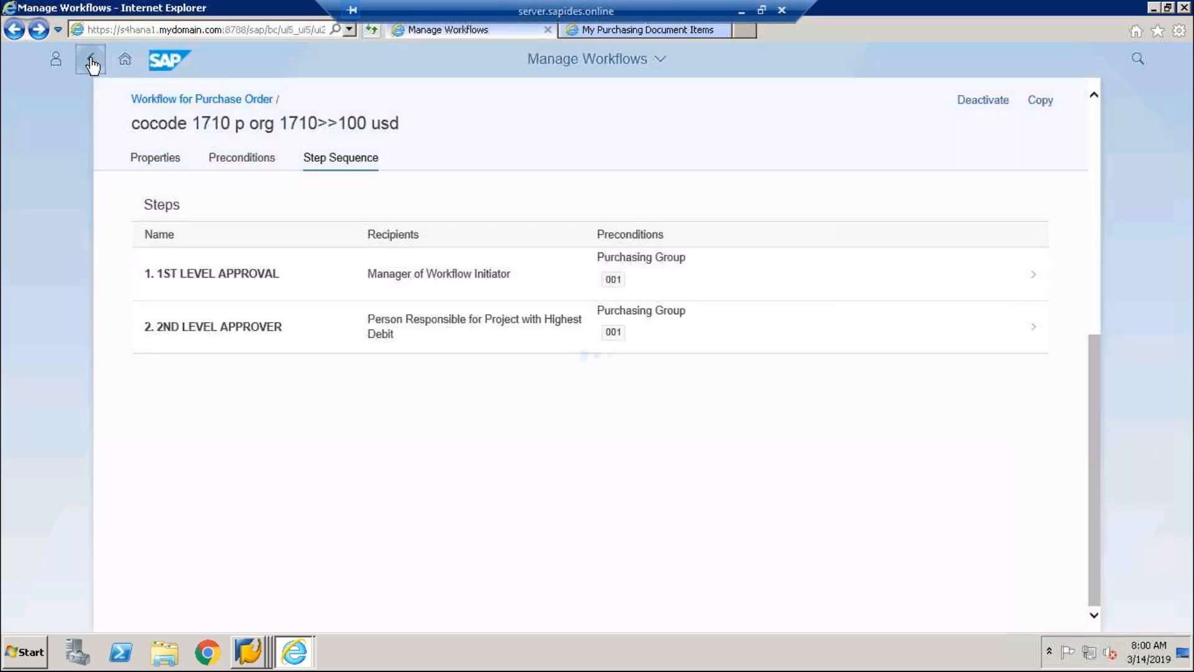
left_click(815, 110)
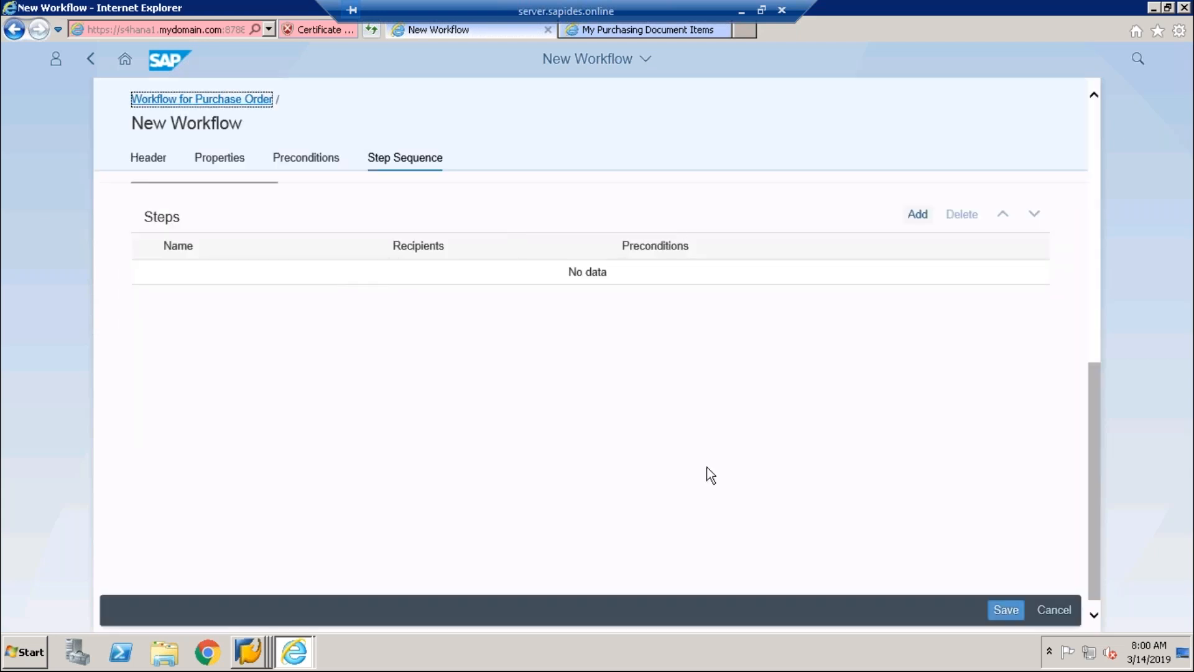
left_click(922, 219)
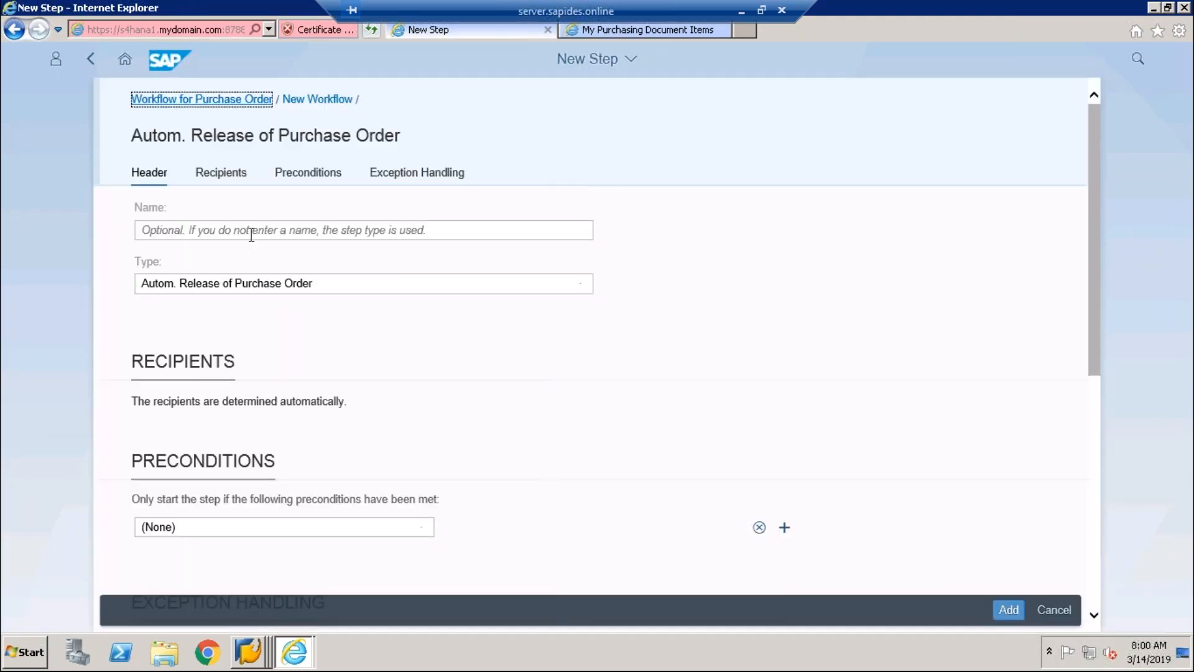
- Name the new workflow step "coce of 1710>1000usd" and set its type to Release Purchase Order
left_click(251, 232)
type("co4")
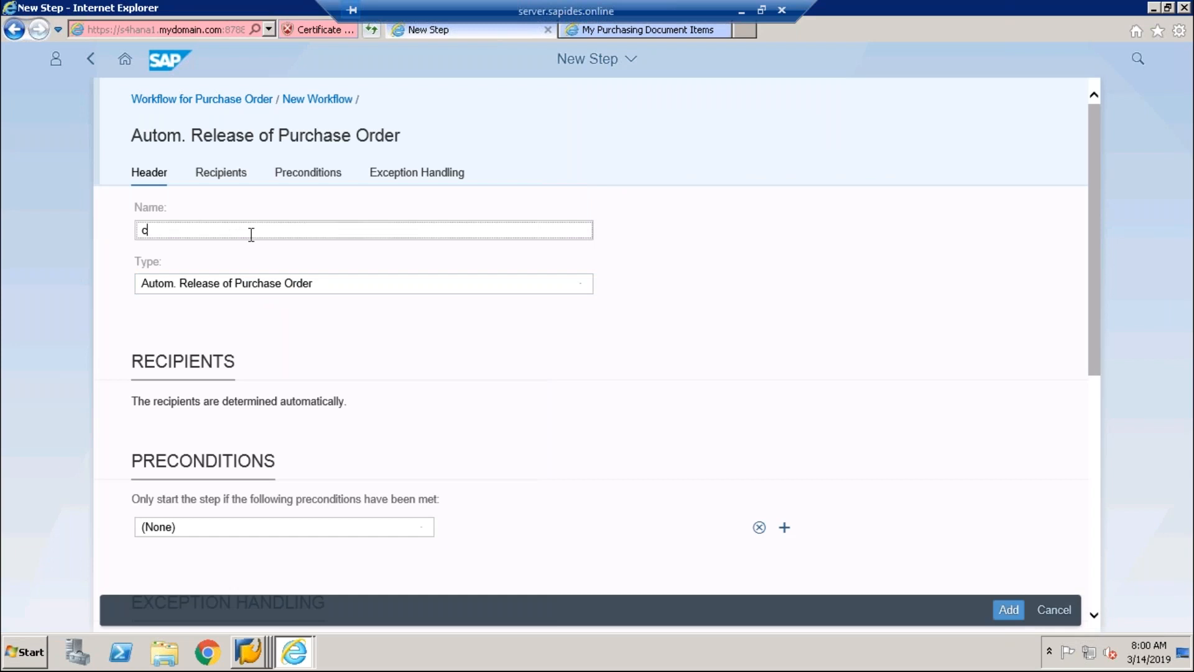
key("BackSpace")
type("ce of 1710>1000usd")
left_click(227, 281)
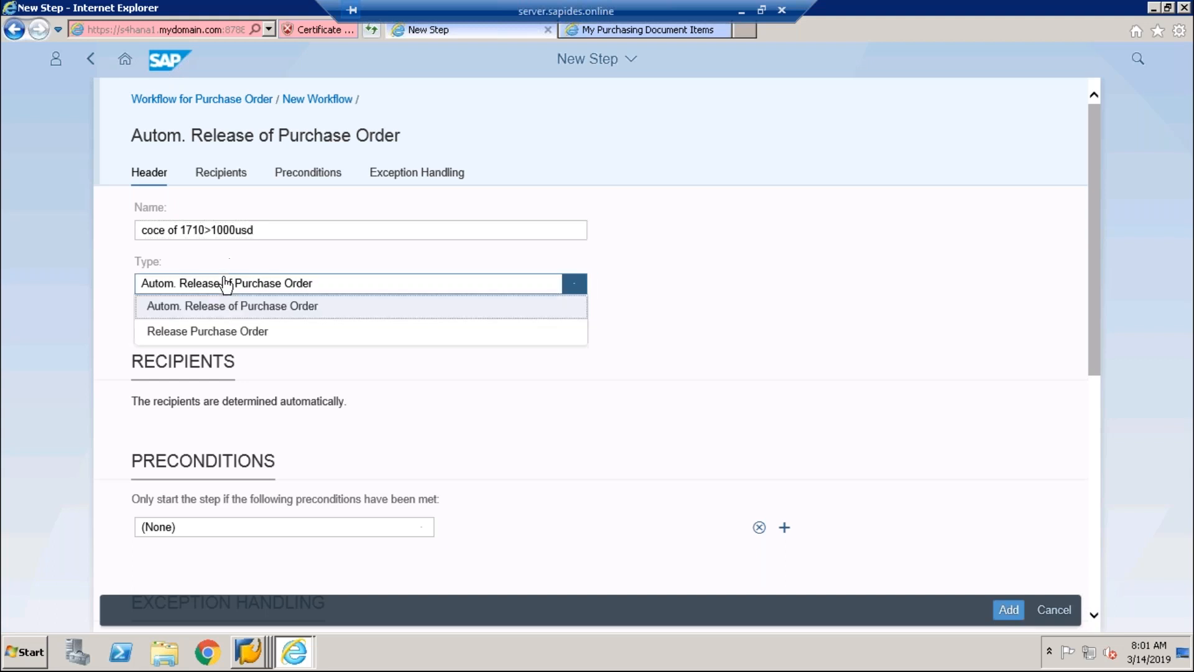
left_click(232, 336)
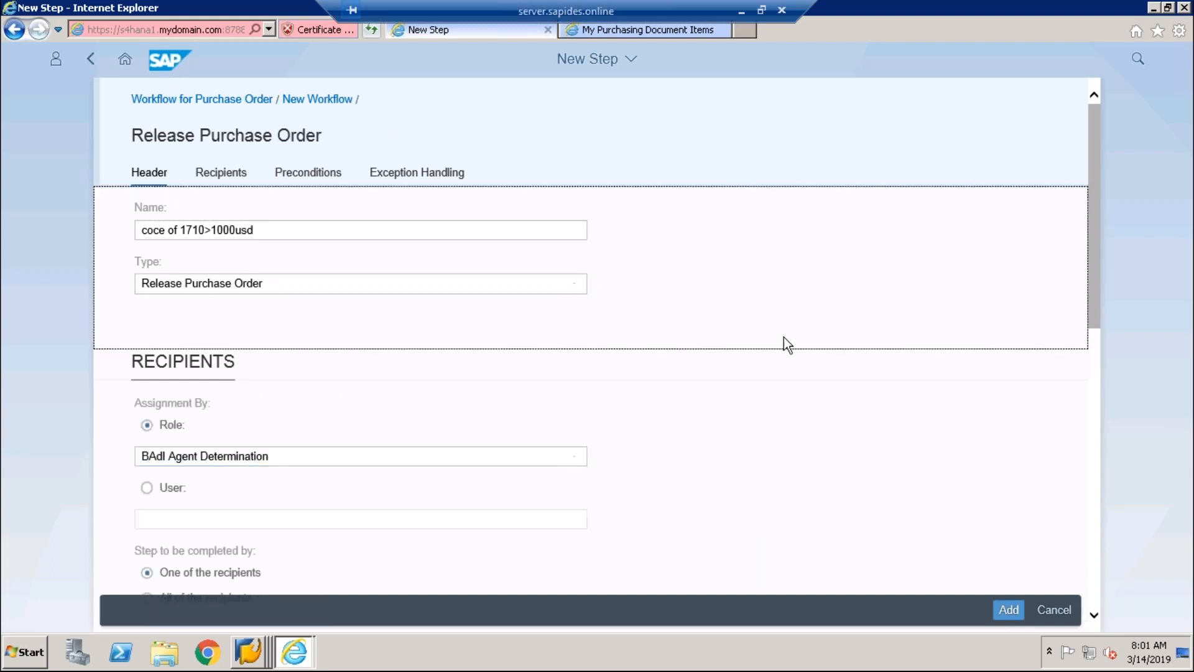
- Set the release step's first precondition to Company Code 1710
left_click_drag(1098, 302, 1082, 458)
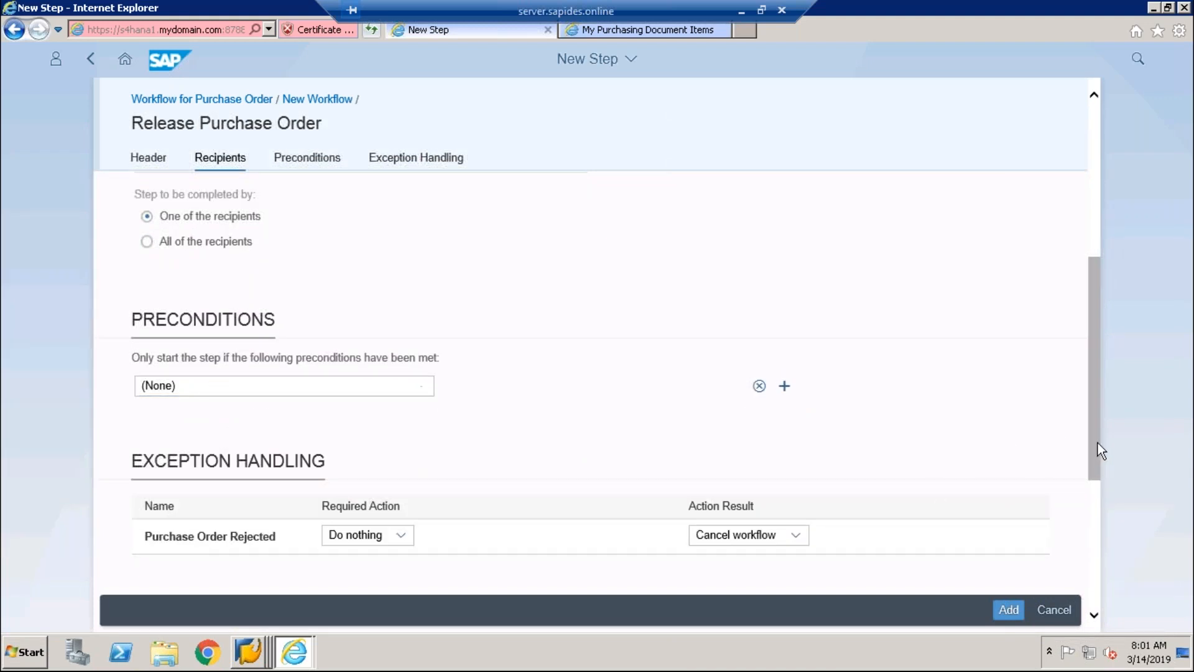
scroll(1097, 434, "up", 1)
left_click(314, 158)
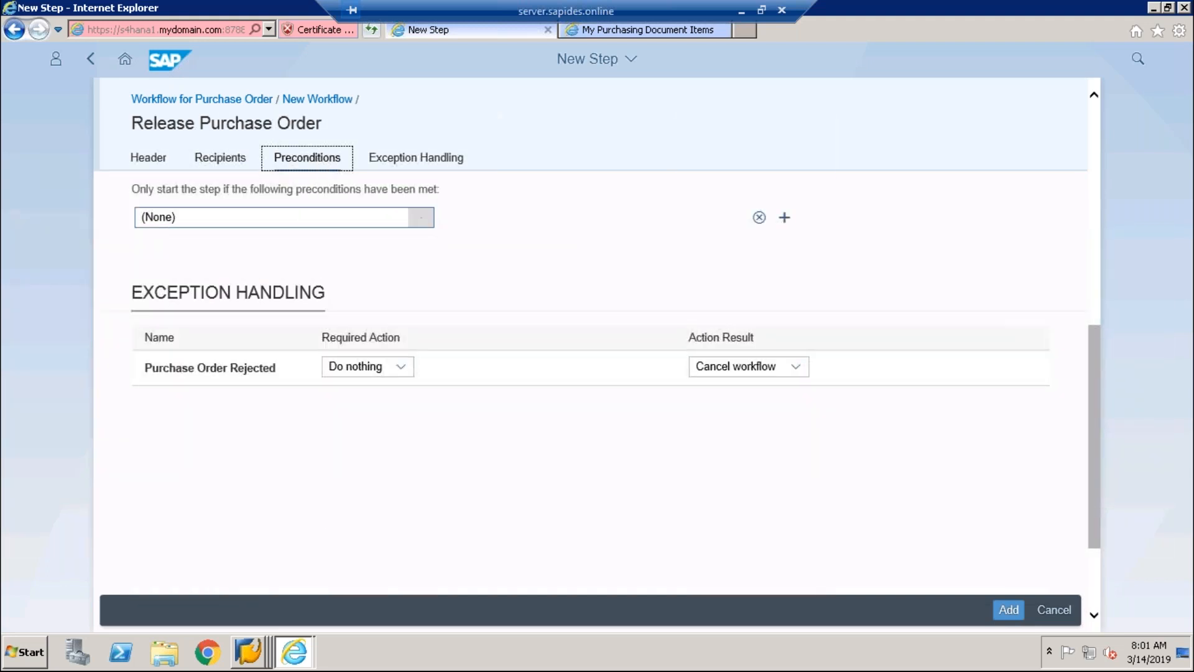
left_click(301, 218)
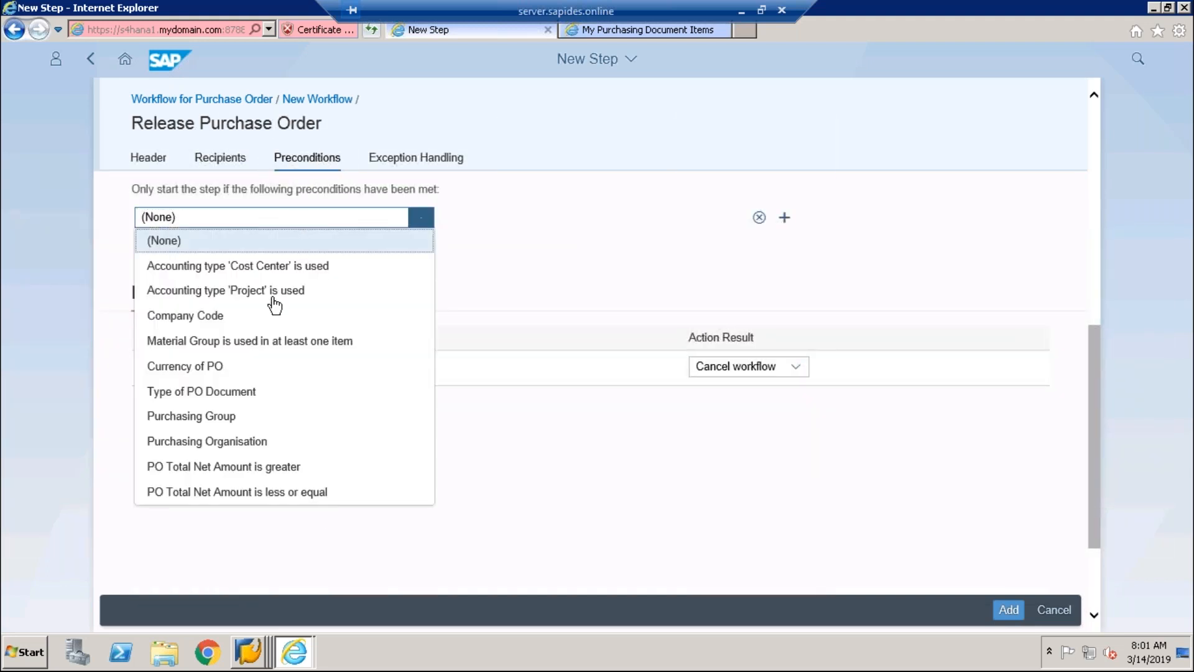
left_click(246, 322)
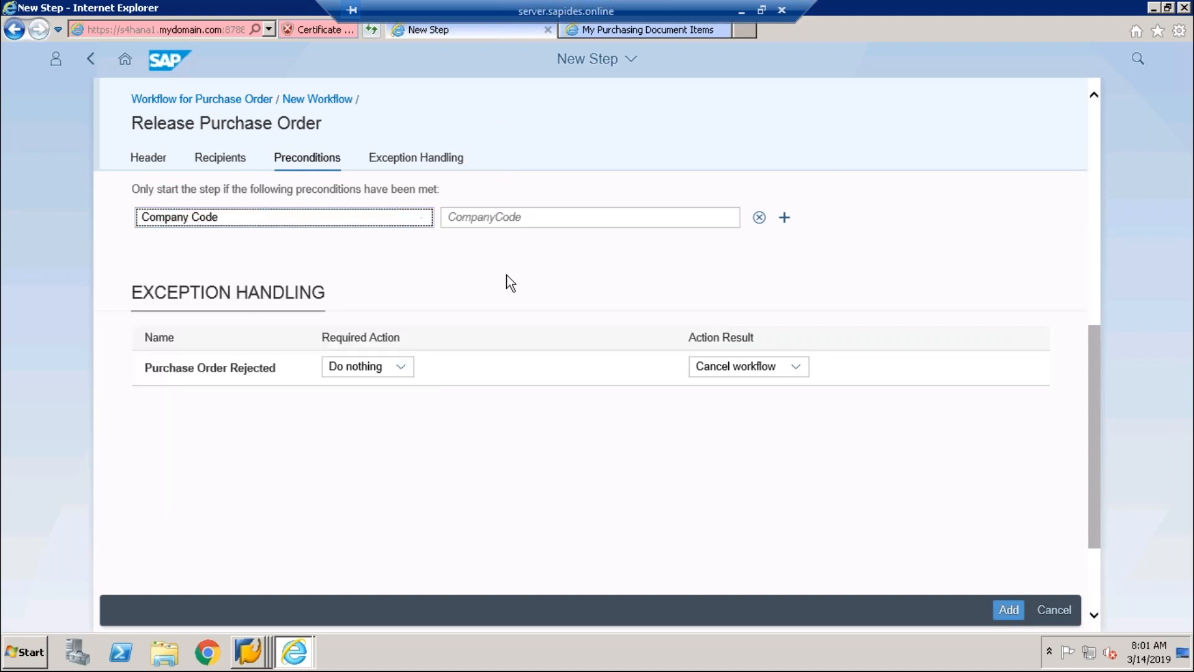
left_click(530, 215)
type("1710")
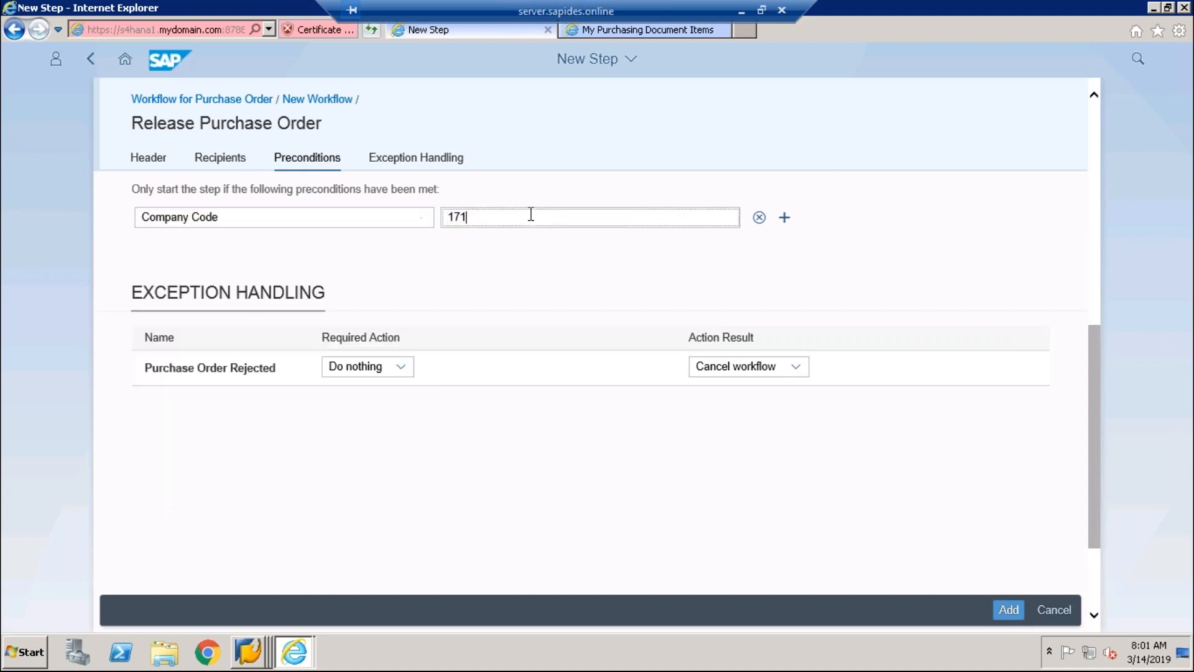
- Add a second precondition requiring the PO Total Net Amount to be greater than 1000 usd
left_click(785, 220)
left_click(251, 256)
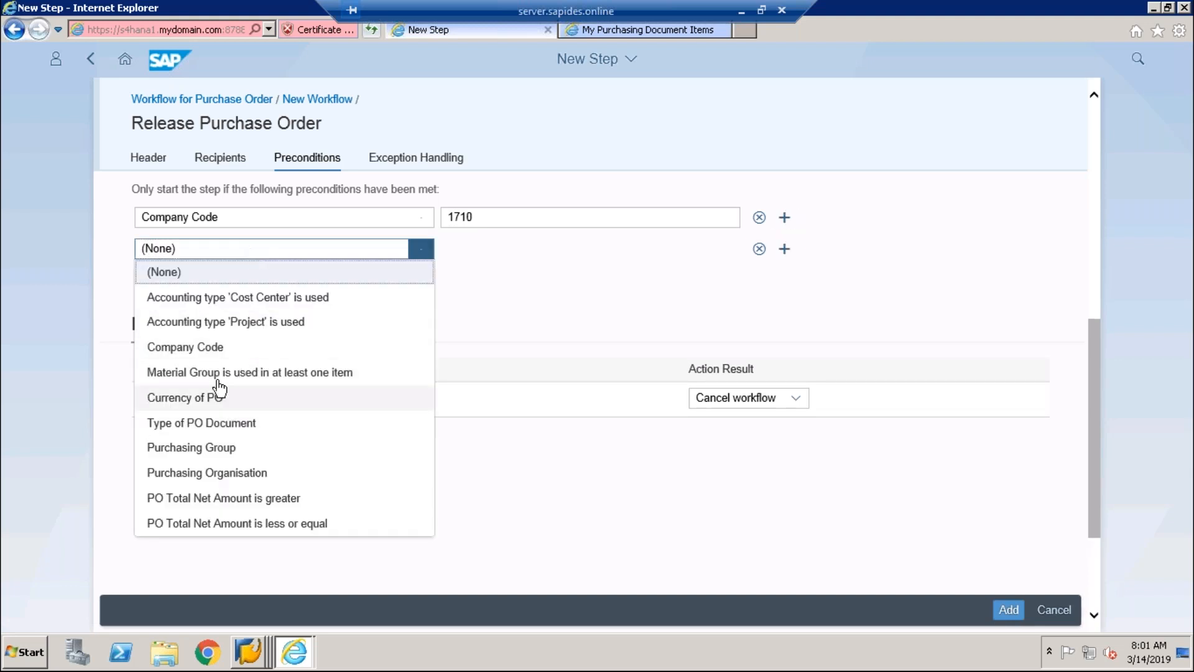
left_click(260, 501)
left_click(486, 244)
type("1000")
left_click(622, 249)
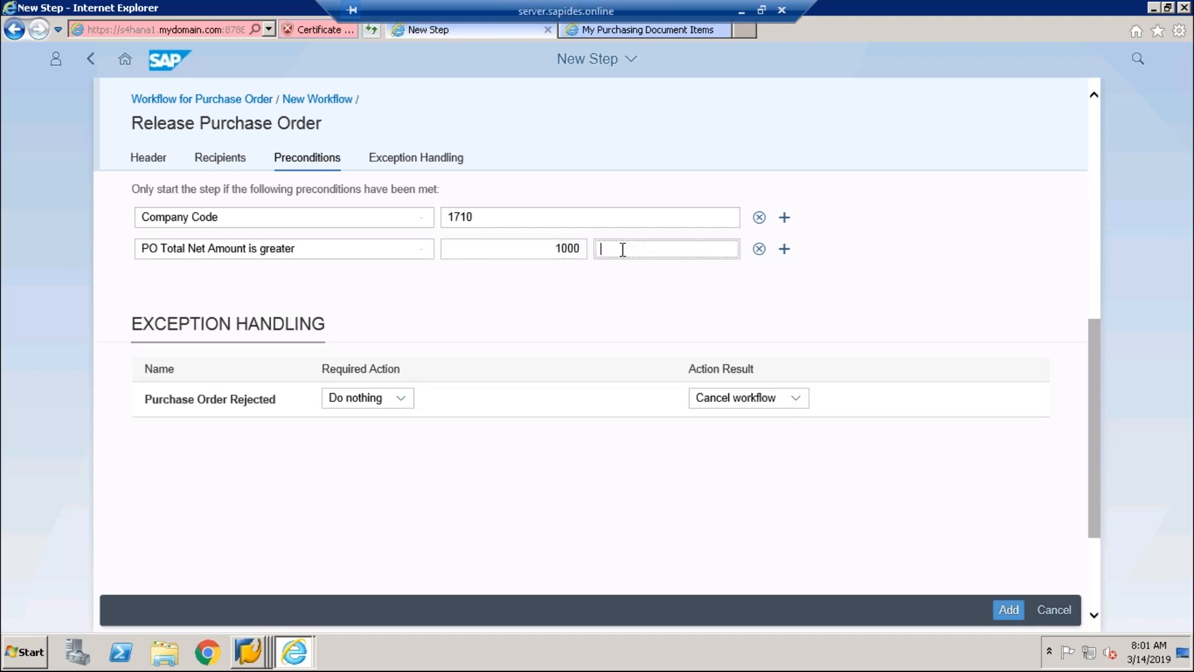
type("usd")
- Add a third precondition that sets Type of PO Document to NB
left_click(790, 252)
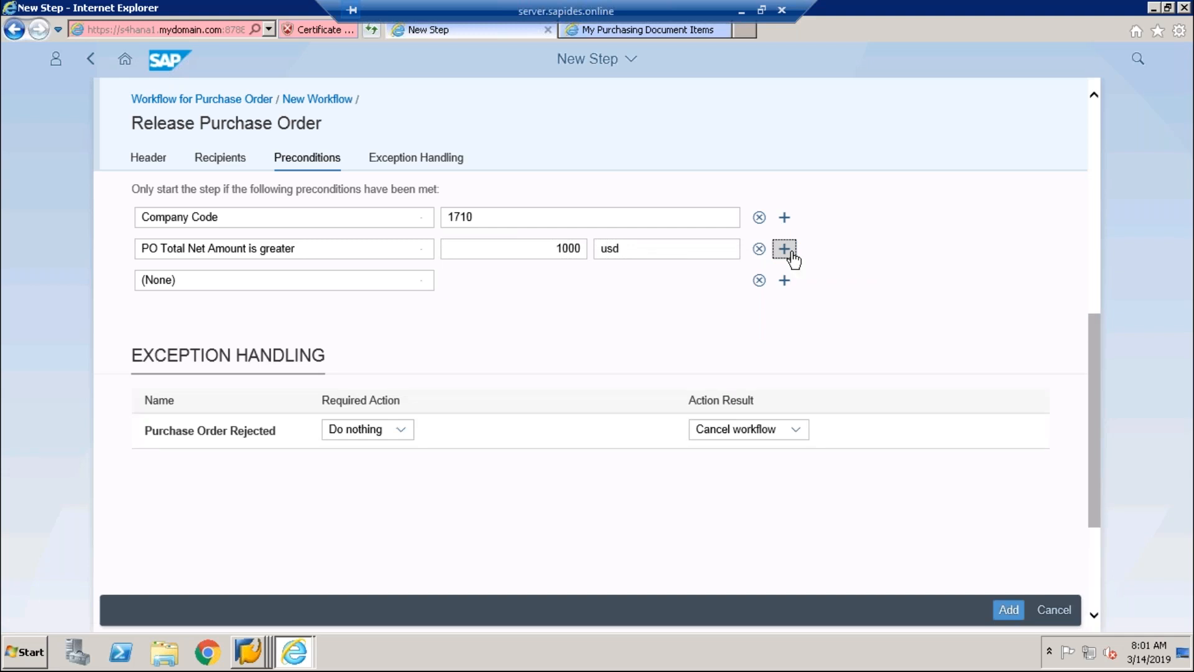
left_click(326, 284)
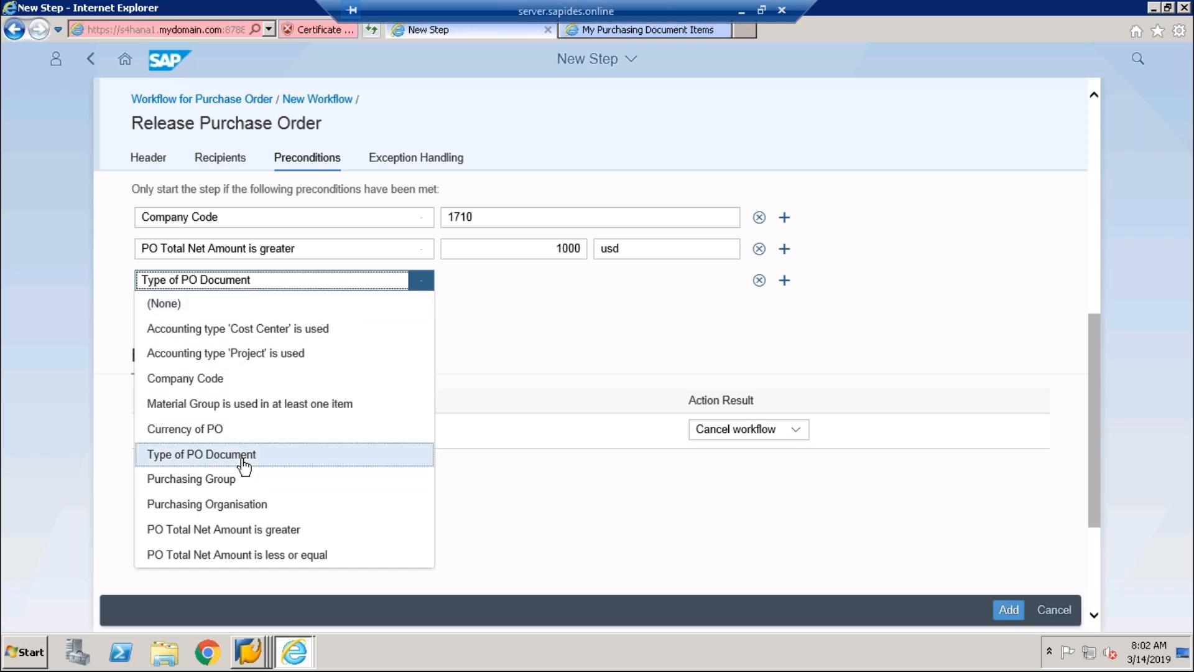
left_click(244, 460)
left_click(474, 281)
type("NB")
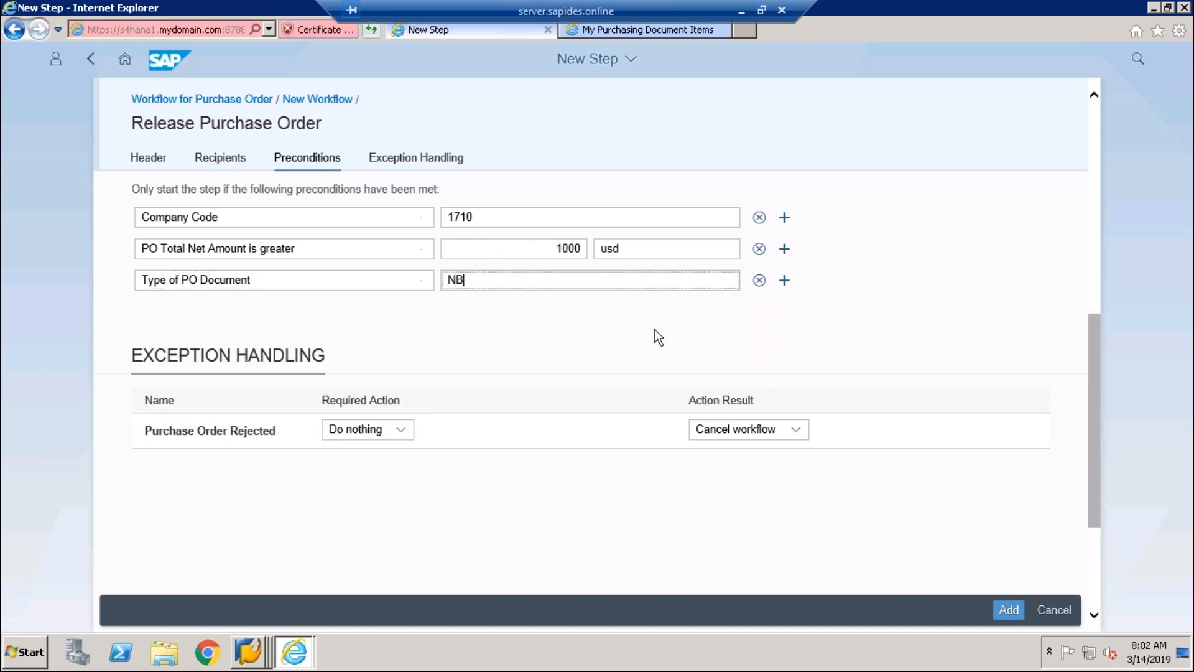
- Examine the required action and action result options available for a rejected purchase order under exception handling
left_click(381, 433)
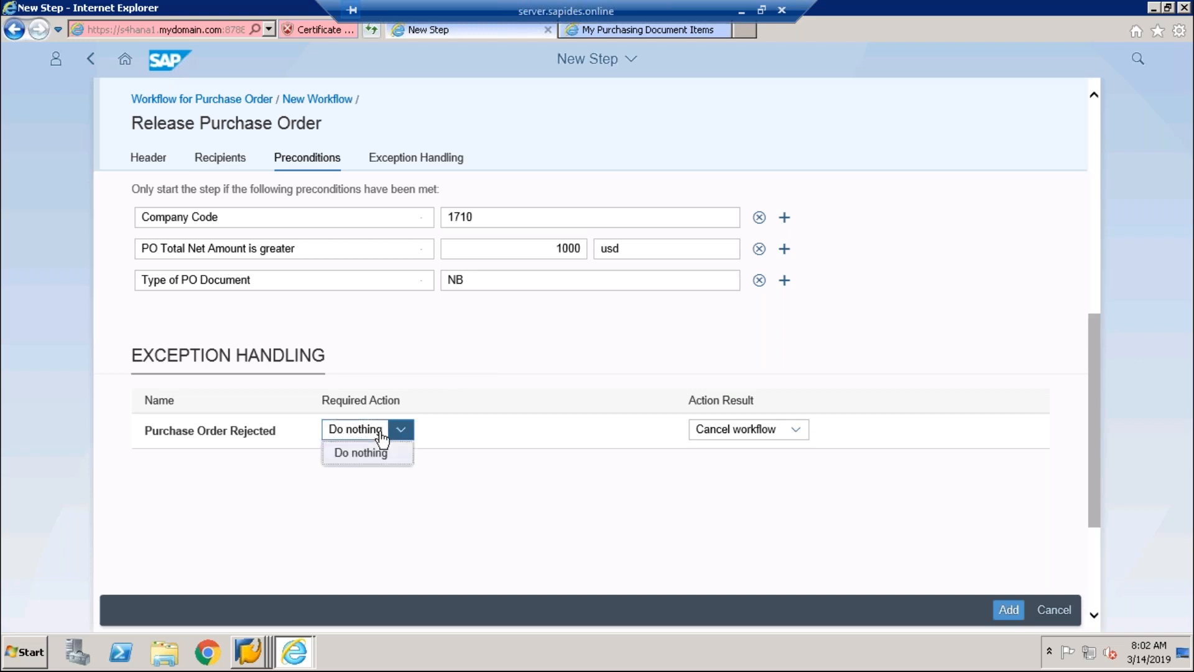
left_click(480, 427)
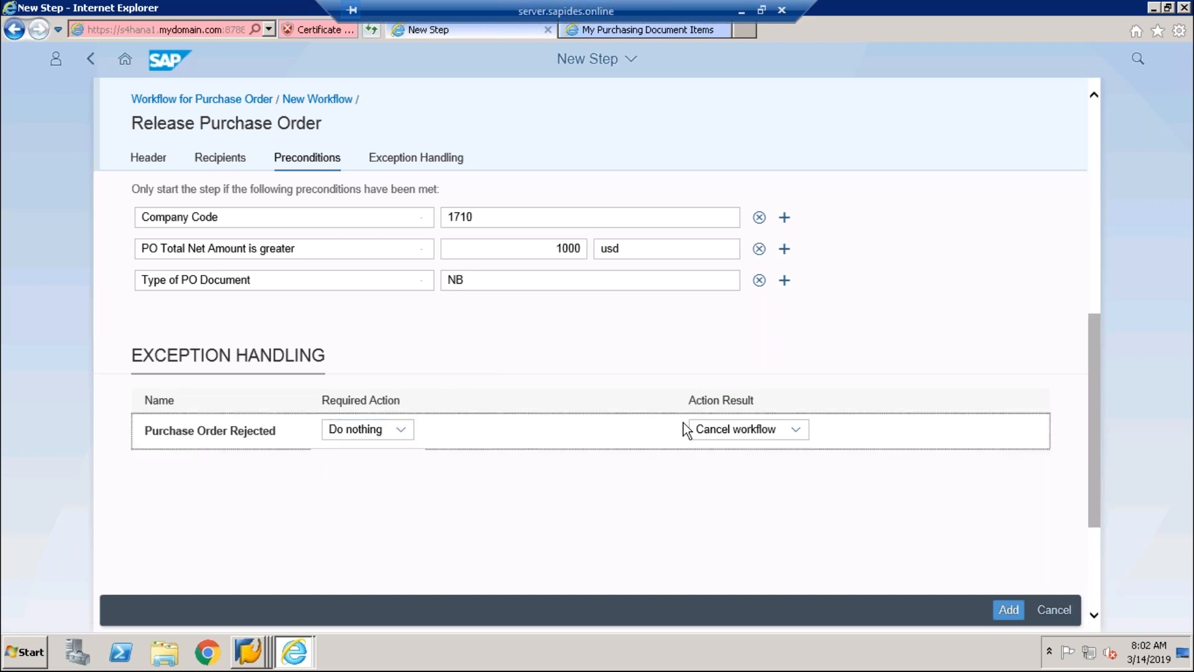
left_click(718, 429)
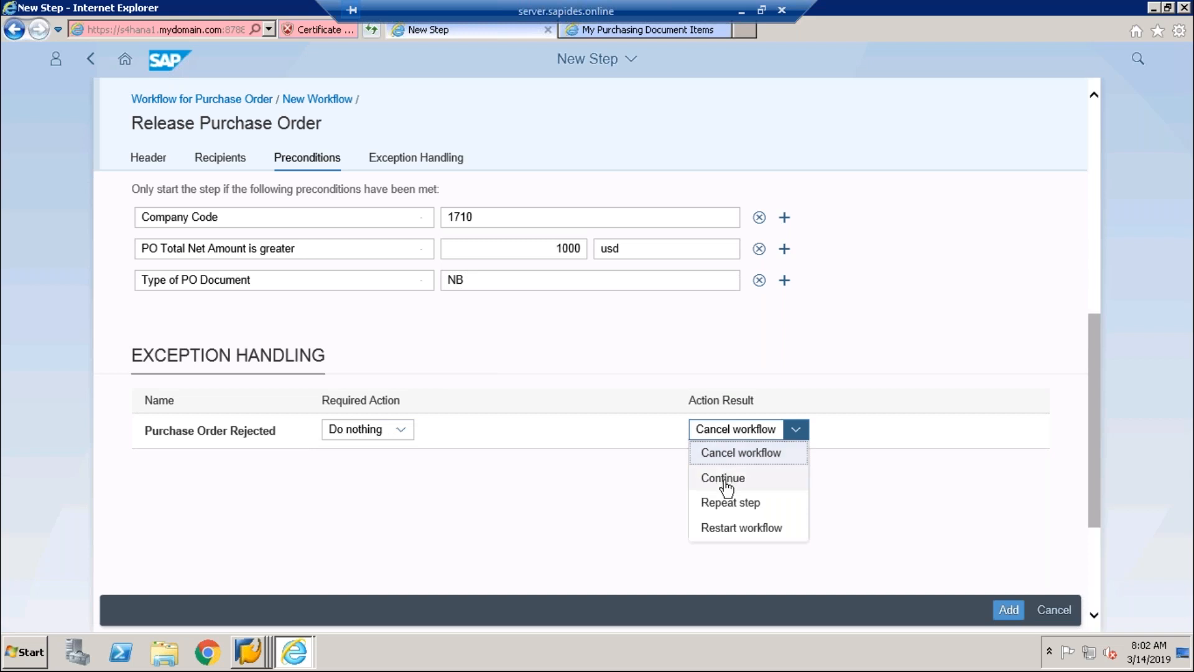
left_click(998, 402)
left_click(435, 158)
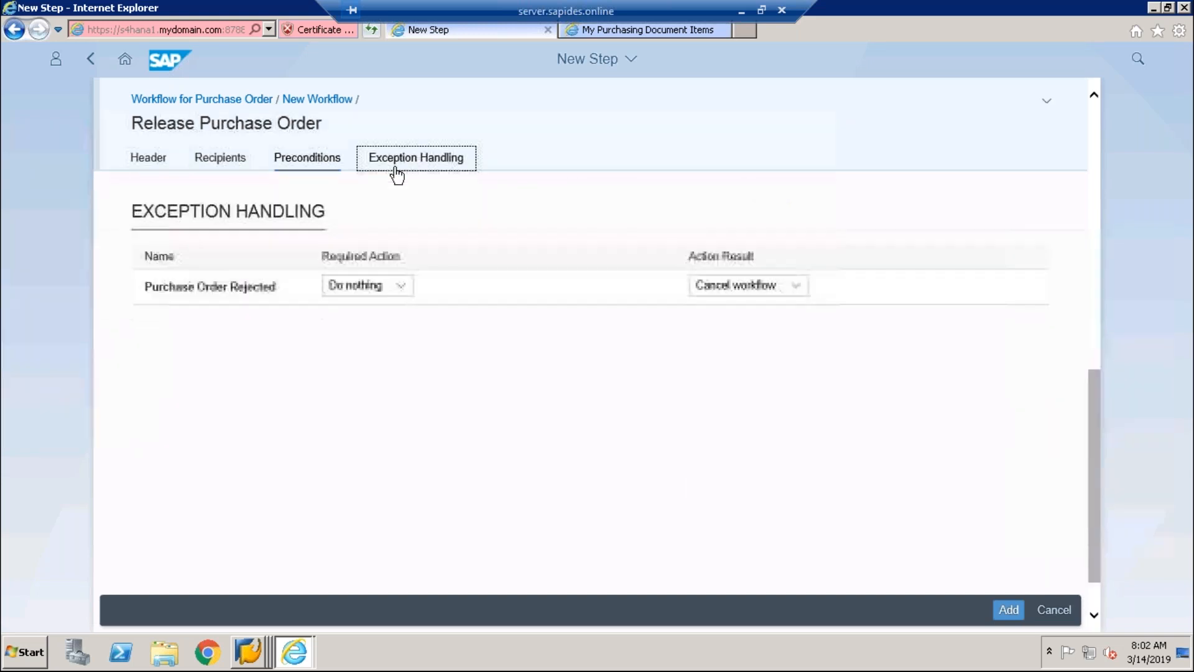
left_click(372, 234)
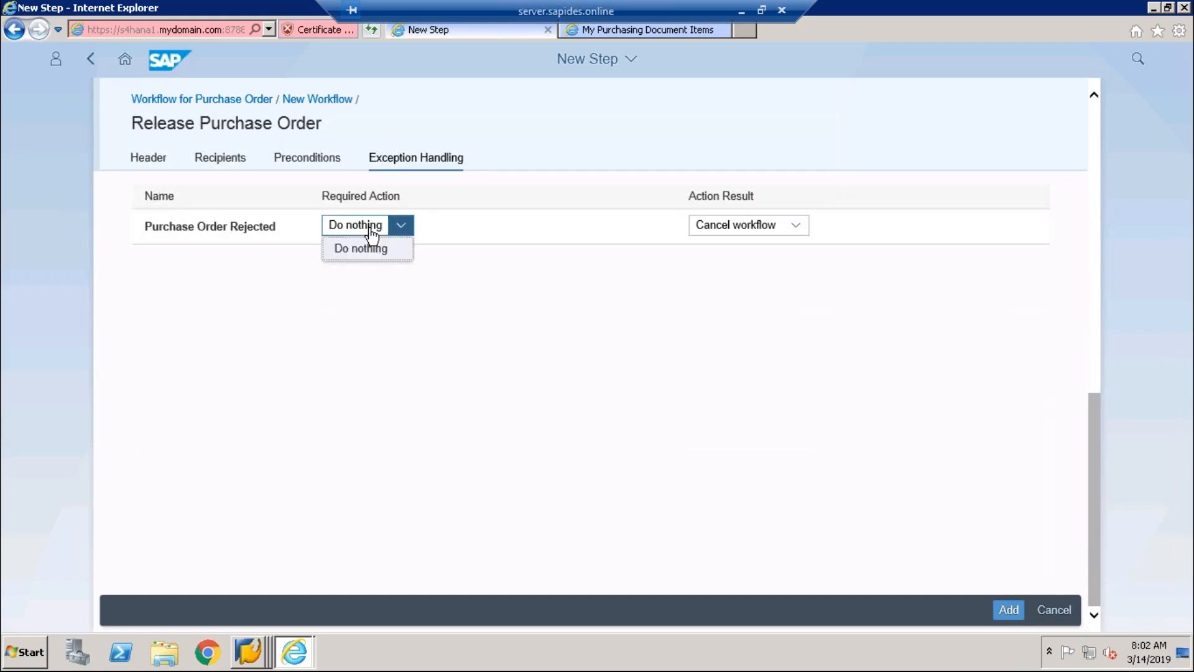
left_click(372, 234)
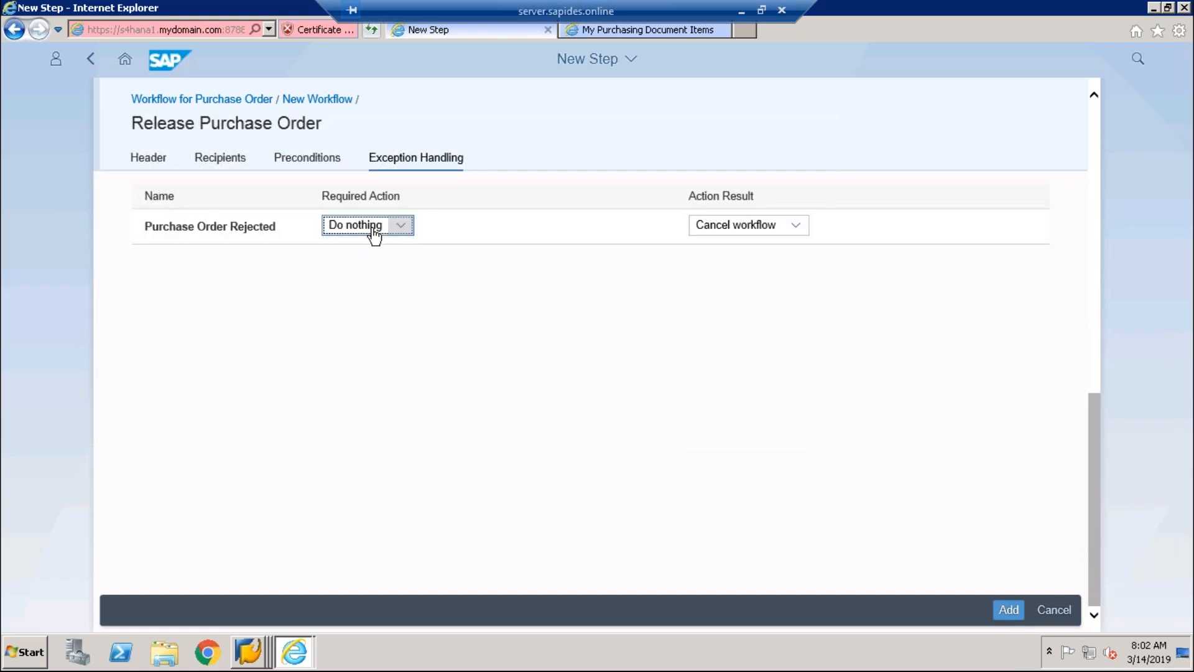
left_click(374, 235)
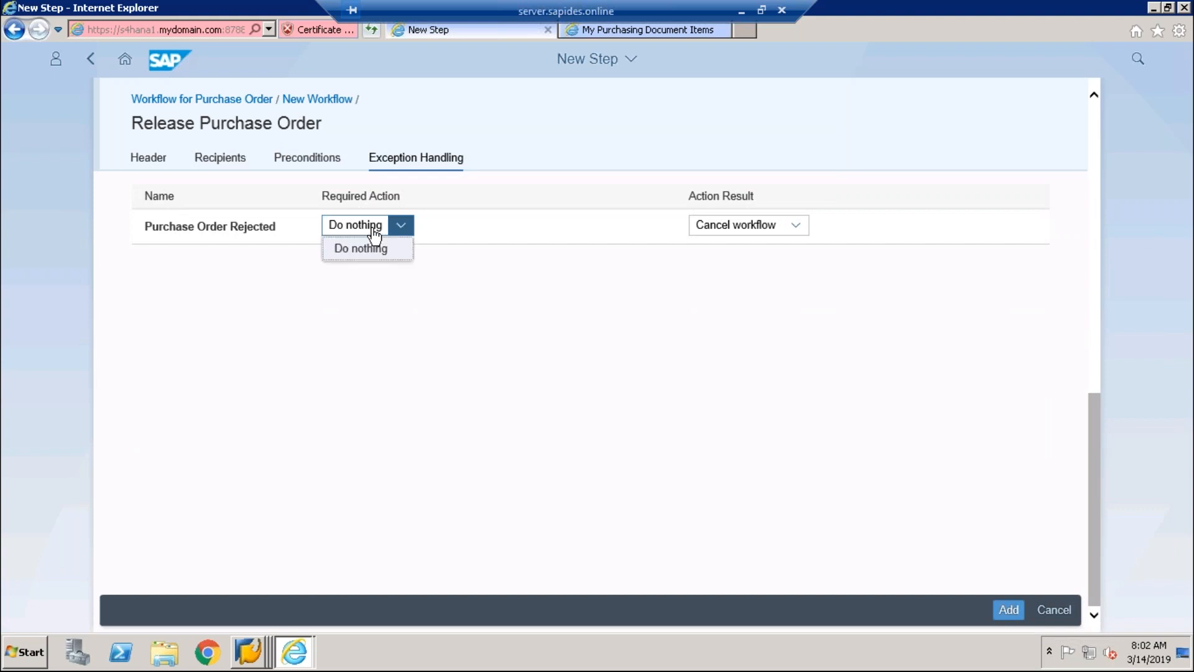
- Try to add the release step with its recipients assigned by user and the user left blank
left_click(230, 165)
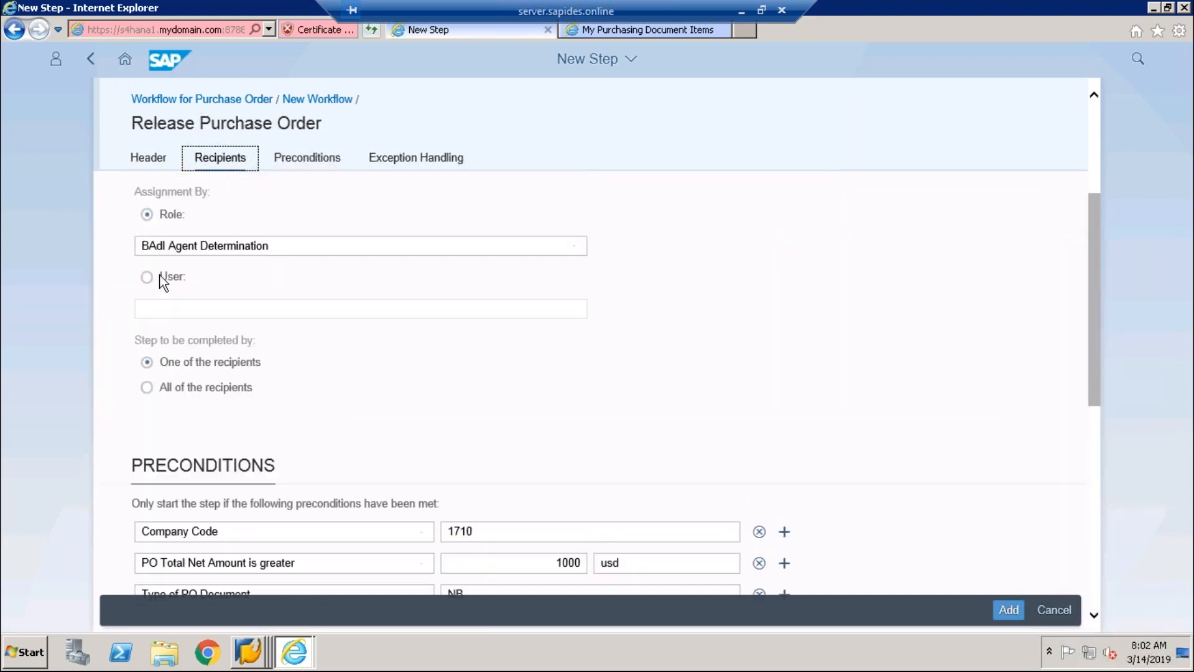
left_click(148, 277)
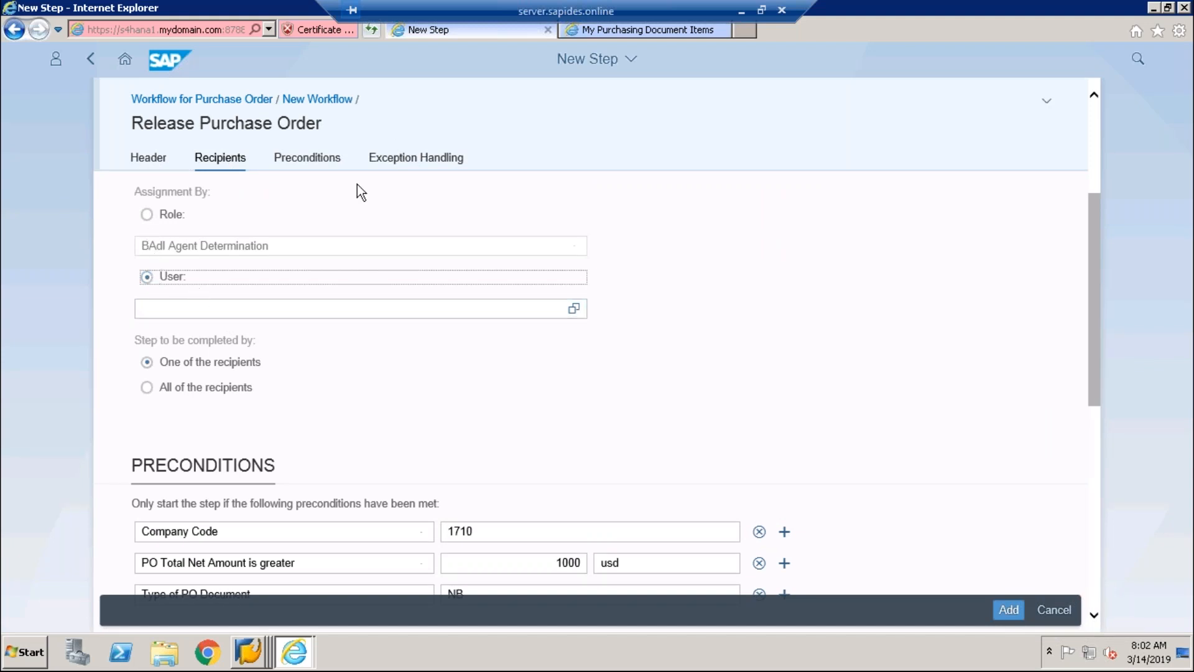
left_click(178, 311)
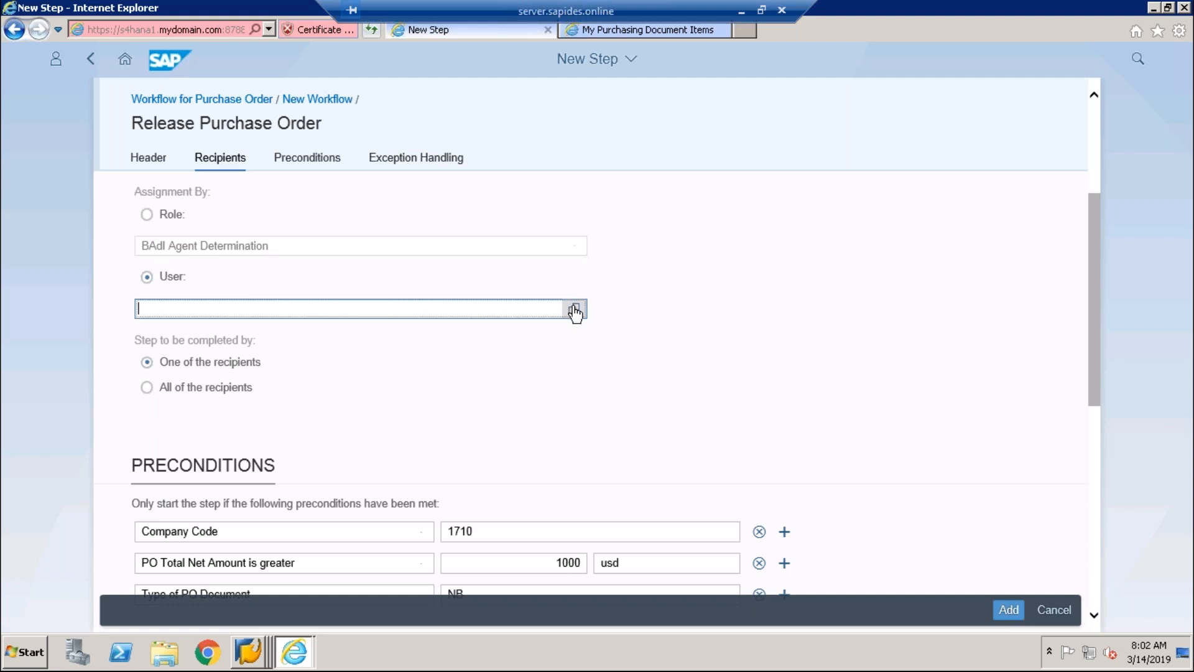
key("Tab")
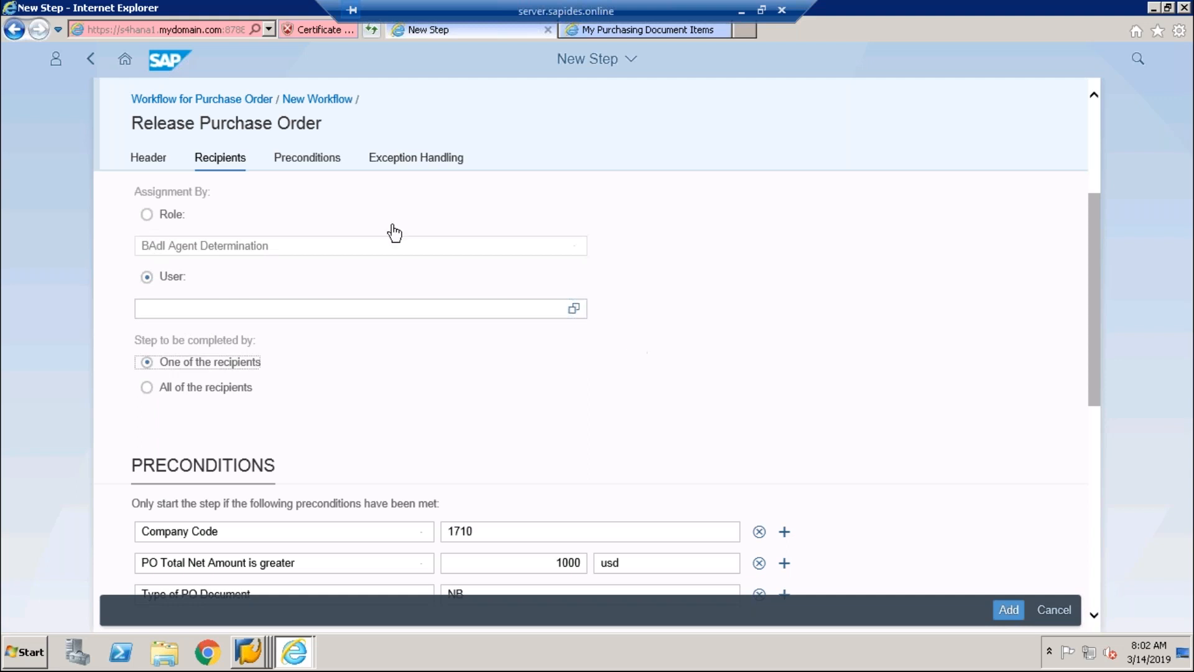
left_click(148, 158)
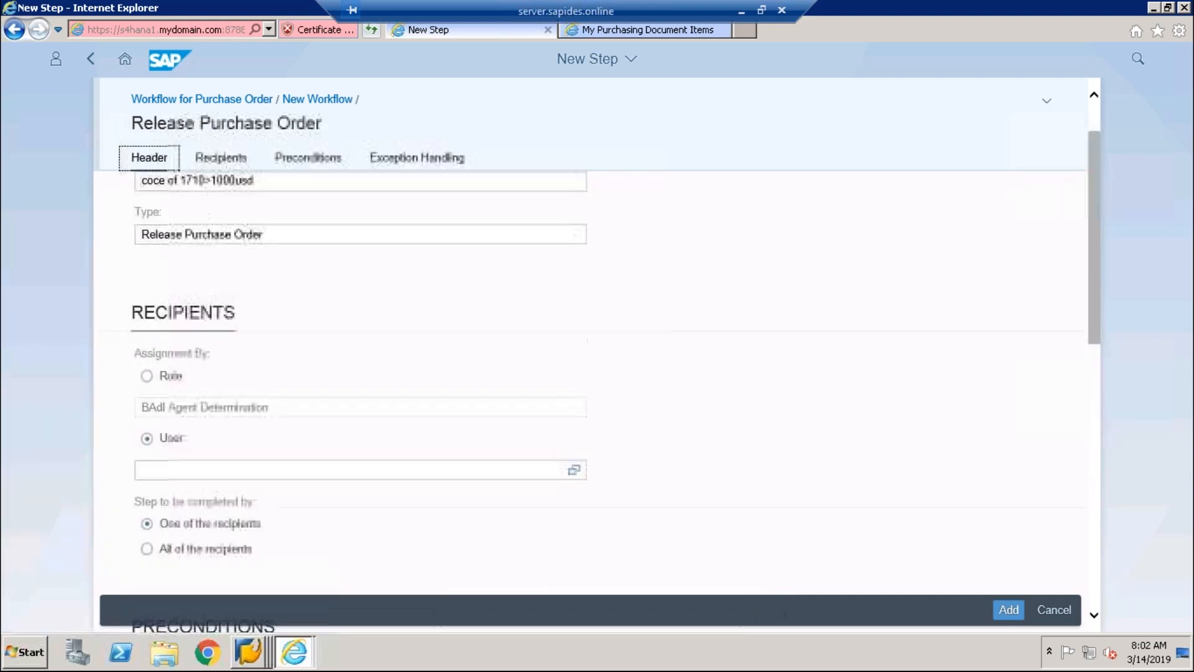
left_click(995, 609)
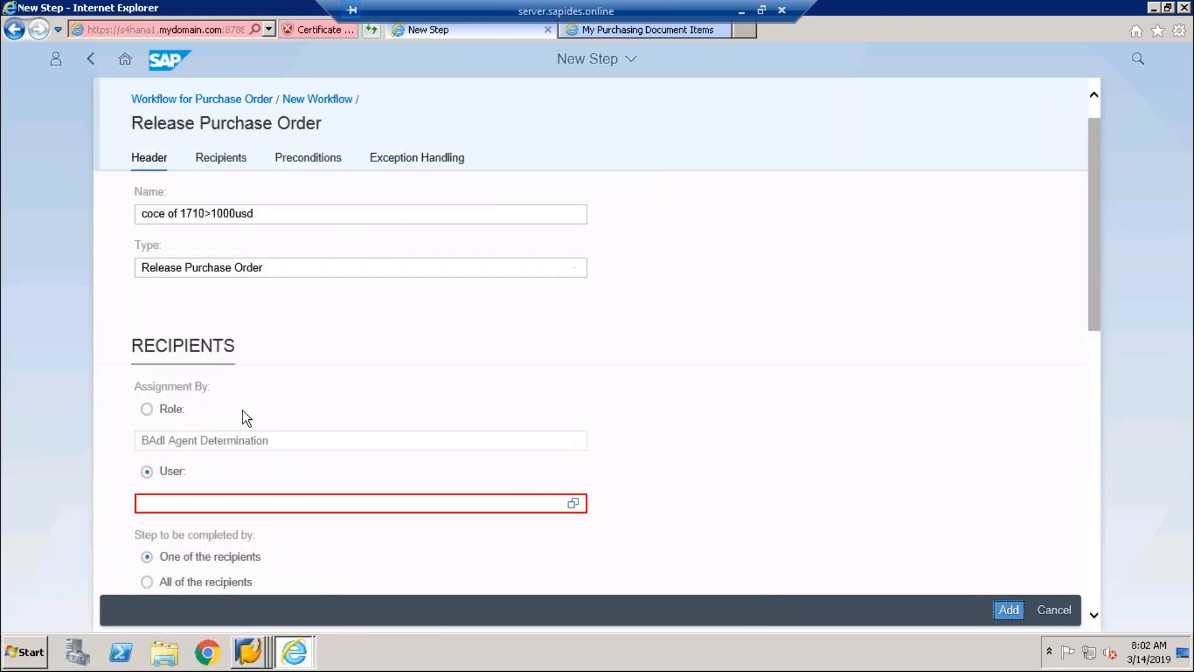
- Assign the release step's recipients by role using BAdI Agent Determination and add the step to the workflow
left_click(146, 408)
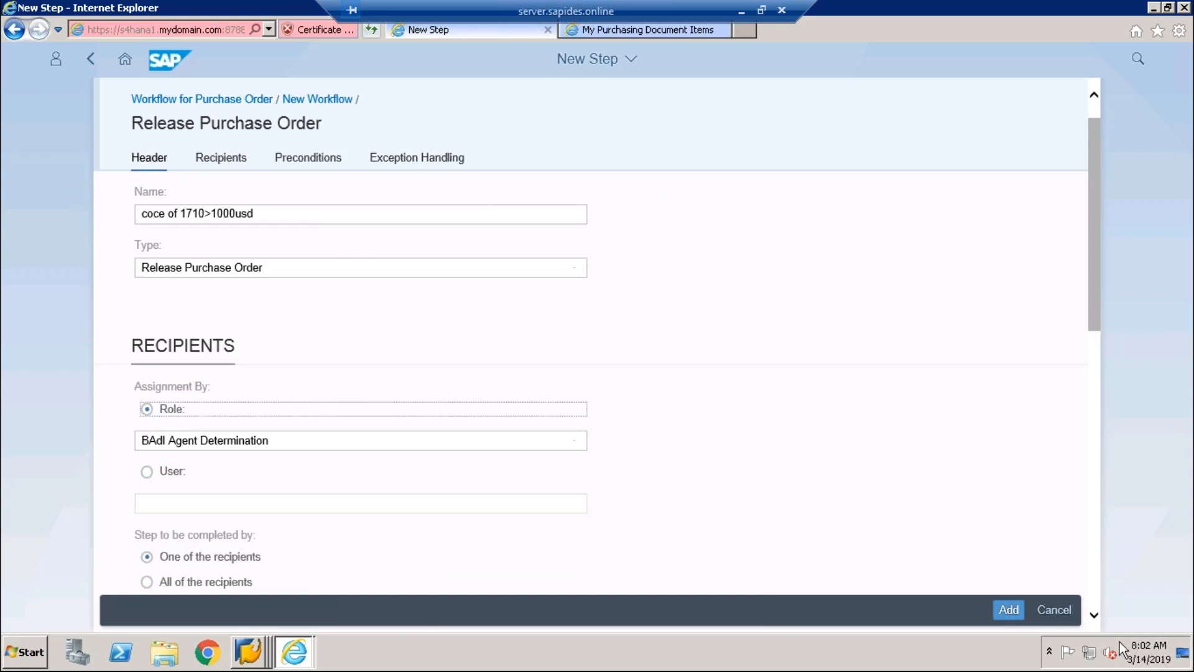
left_click(1002, 612)
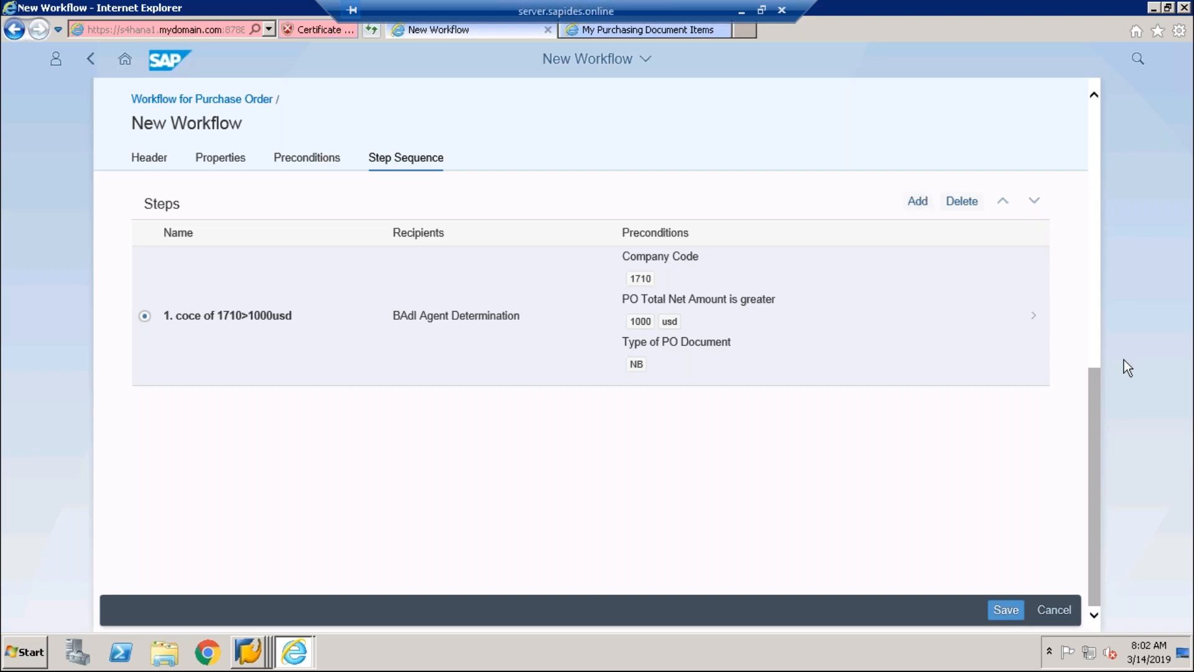
- Rename the new workflow as CC 1710 and save it
left_click_drag(1096, 374, 1062, 98)
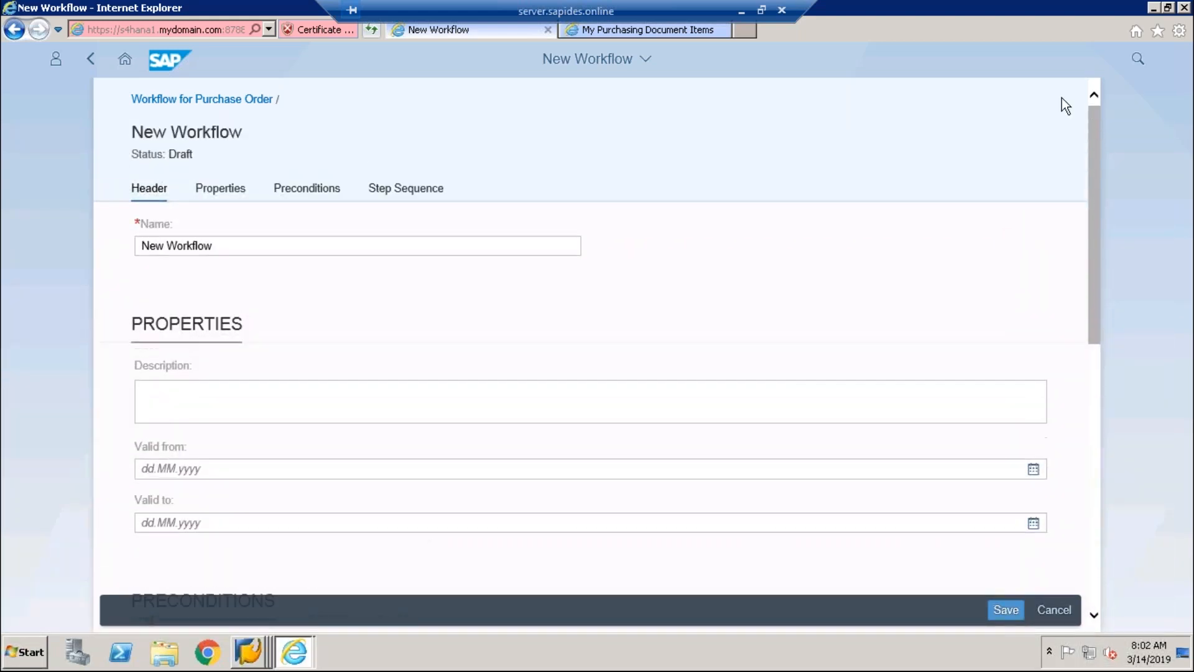
left_click(1009, 610)
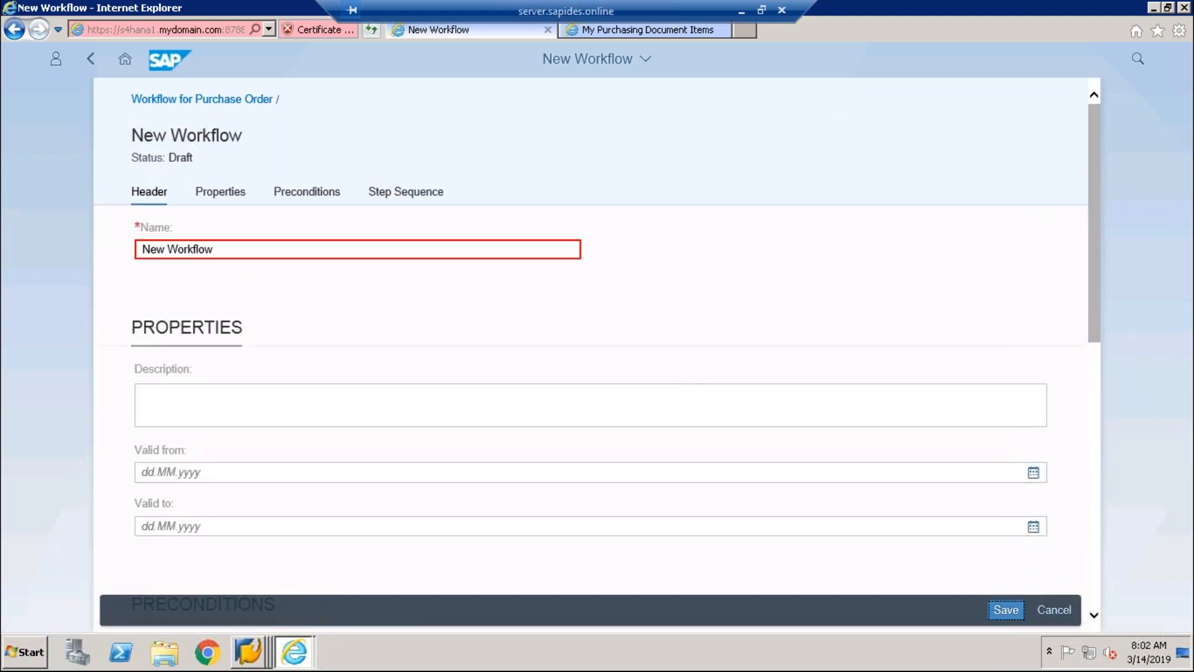
left_click(278, 253)
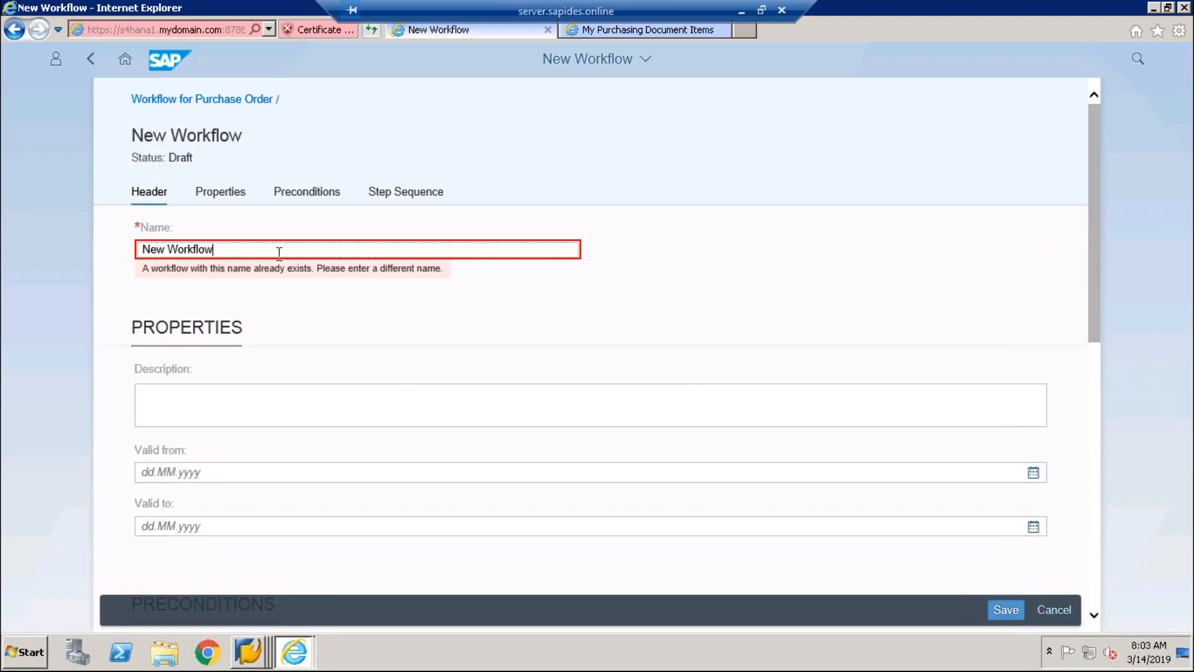
key("shift+Left")
key("shift+Left")
key("shift+Left")
key("shift+Left")
key("shift+Left")
key("shift+Left")
key("shift+Left")
key("shift+Left")
key("shift+Left")
key("shift+Left")
key("shift+Left")
key("shift+Left")
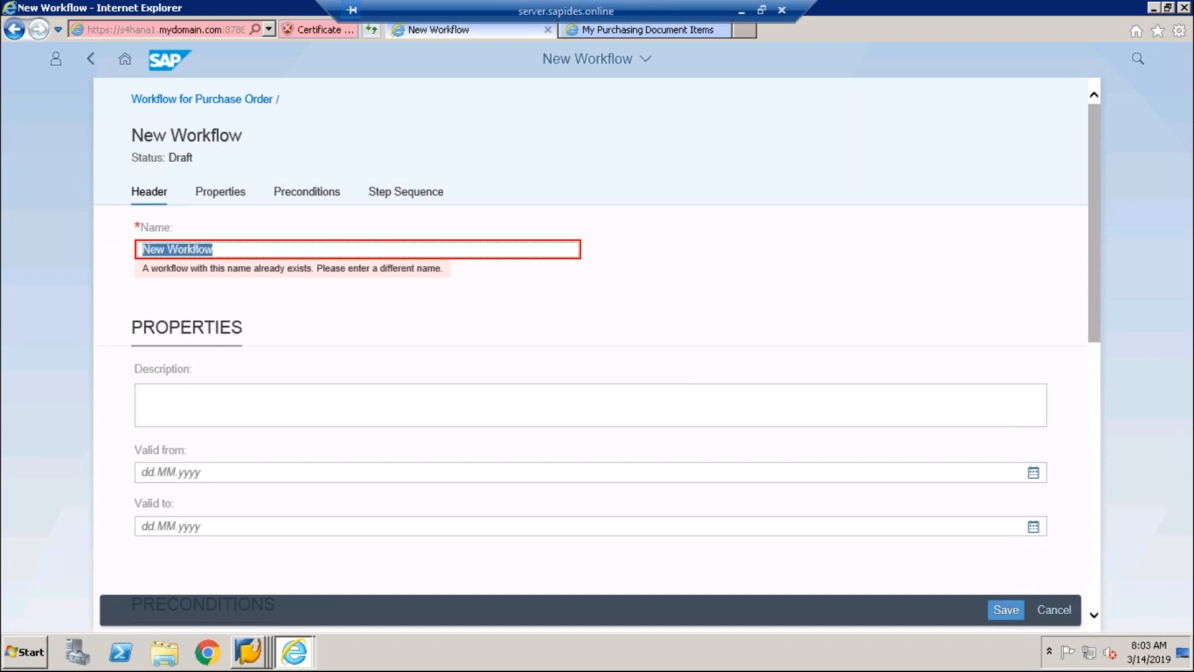
key("BackSpace")
type("CC")
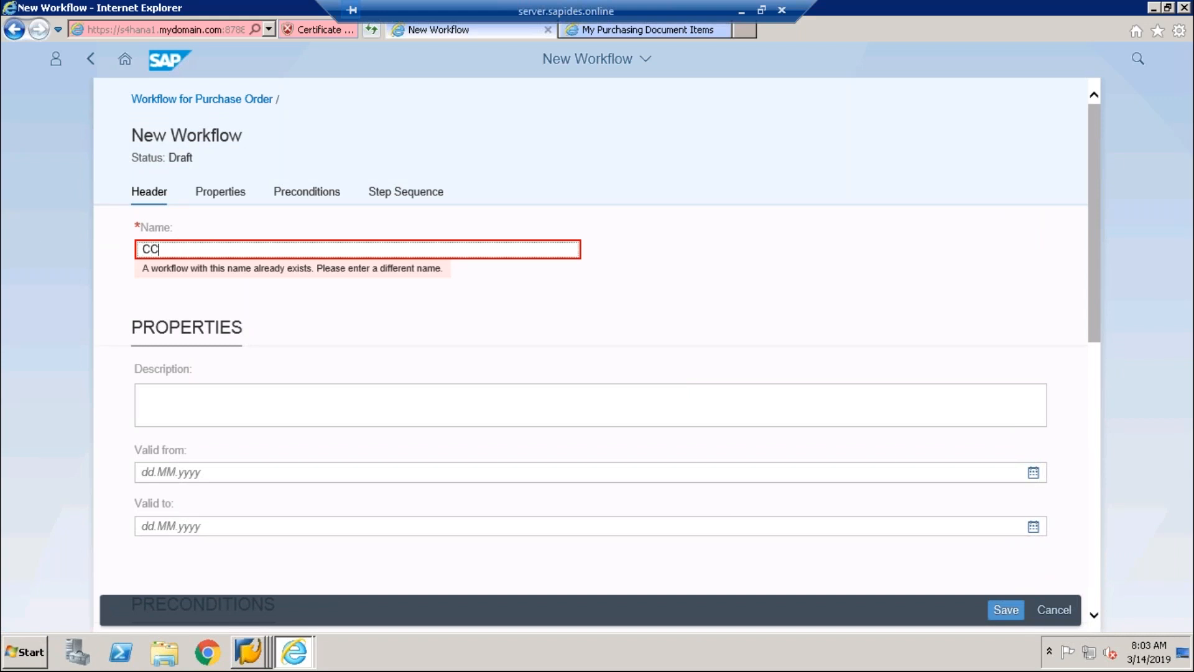
key("BackSpace")
type("C 1710")
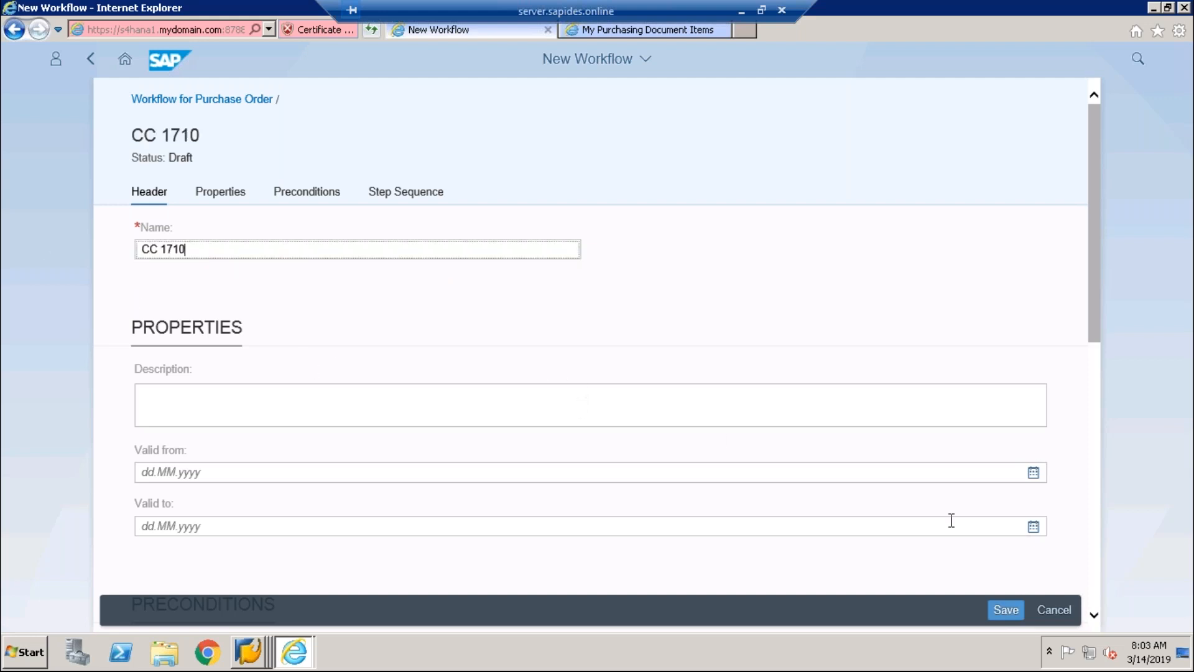
left_click(1004, 609)
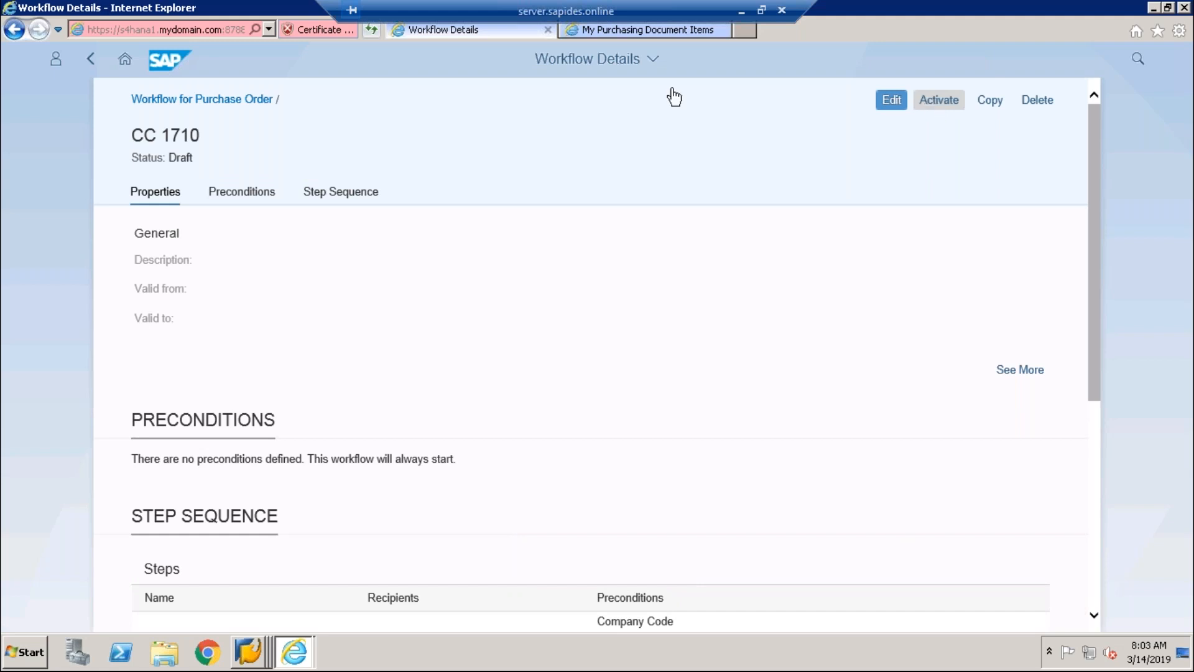
- Review the preconditions and step sequence of the existing workflow "cocode 1710 p org 1710>>100 usd" and return to the workflow list
left_click(252, 193)
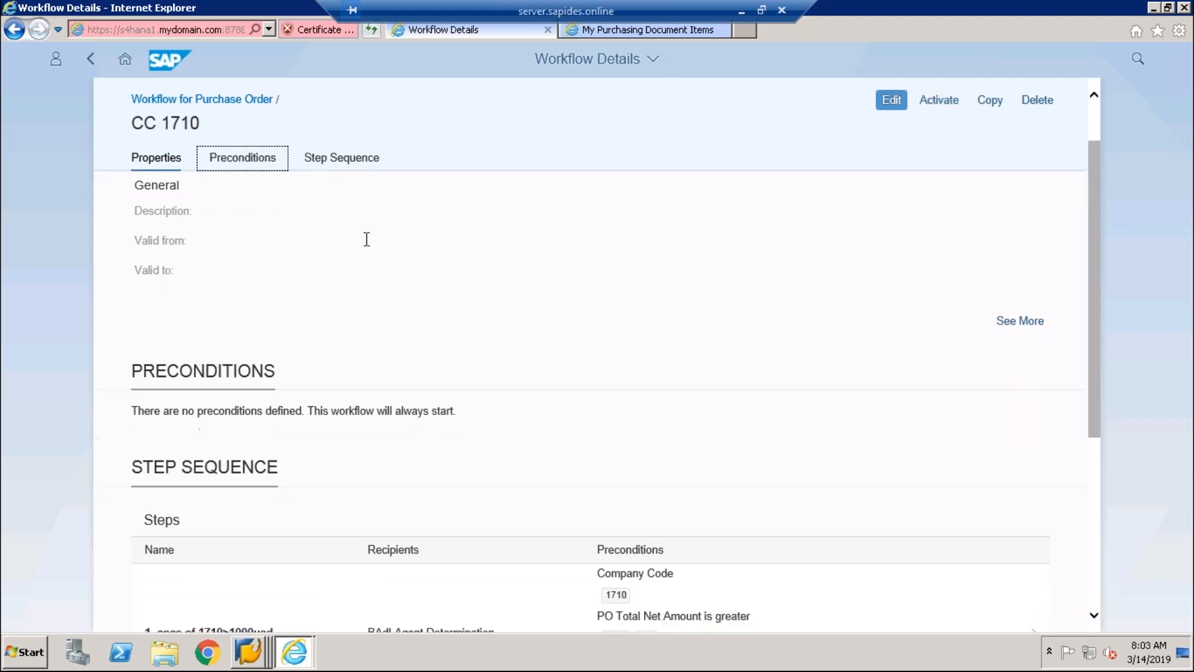
left_click(91, 62)
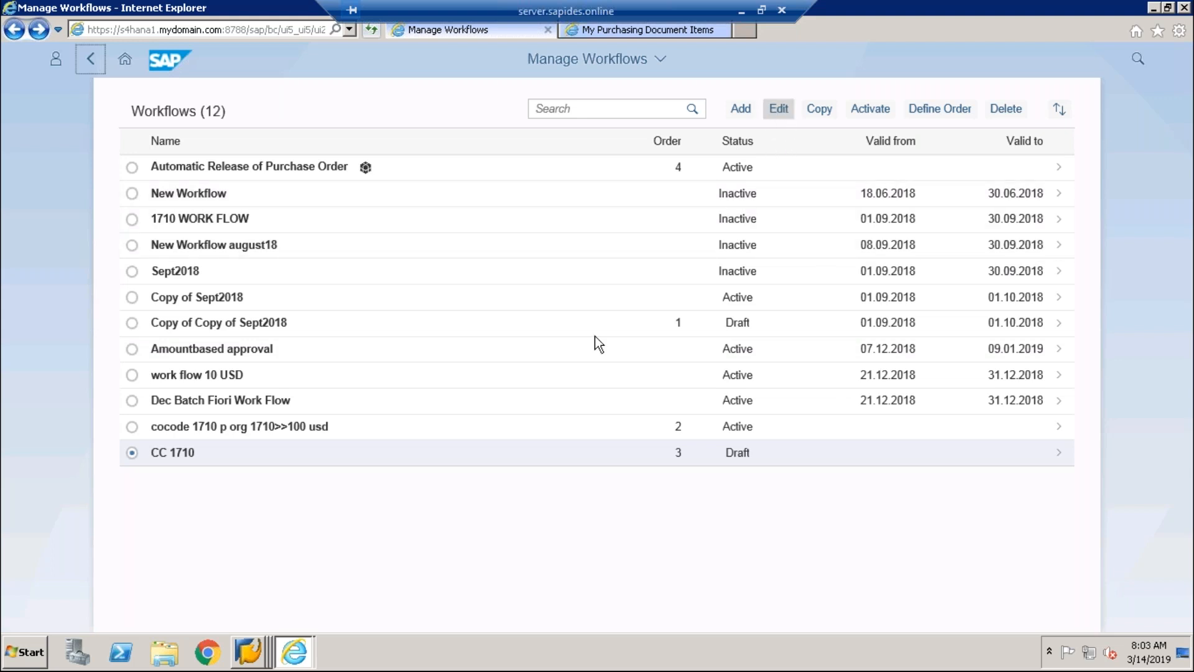
left_click(551, 425)
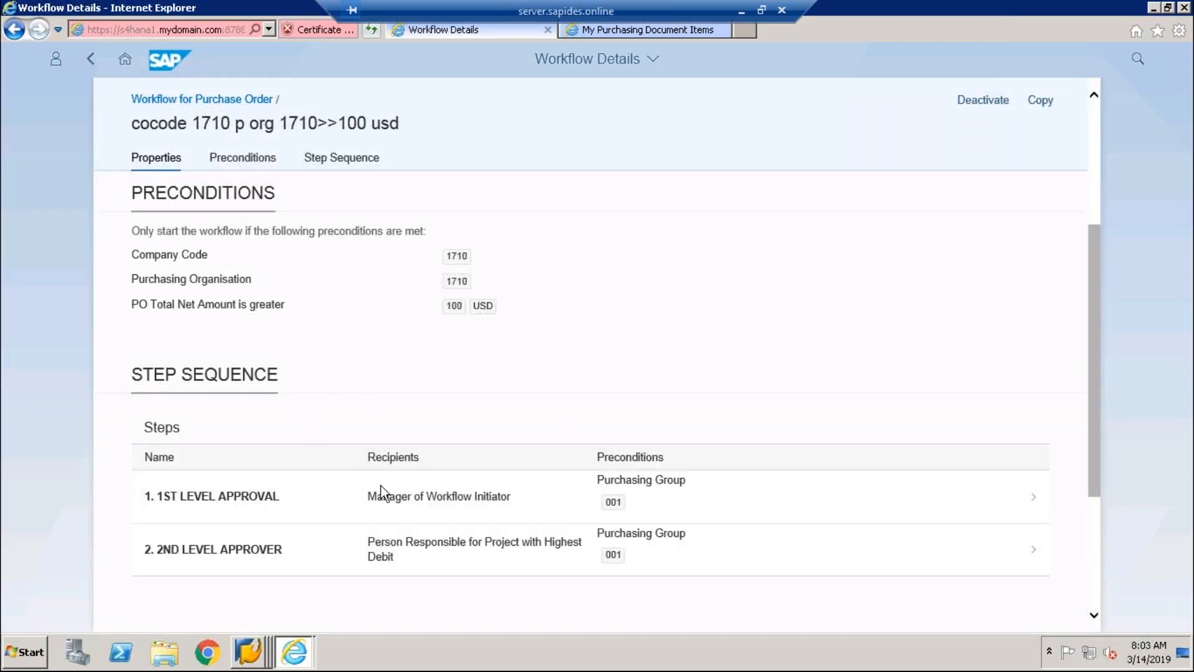
left_click(93, 59)
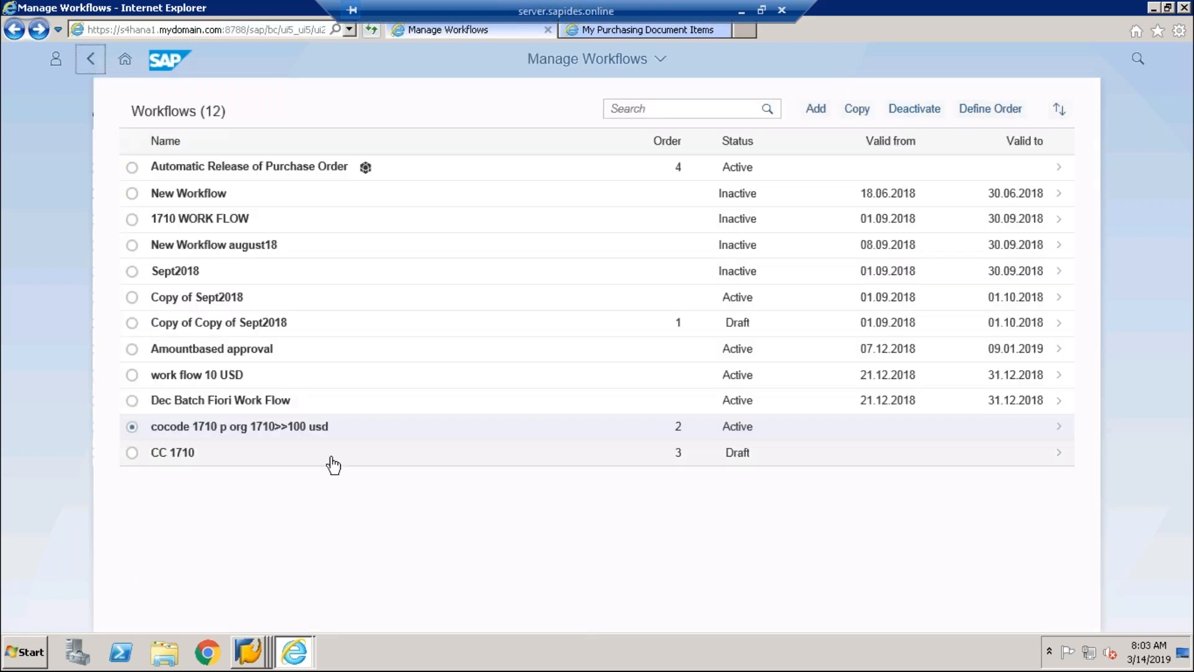
- Open the CC 1710 workflow and review its general properties, preconditions and step sequence
left_click(333, 461)
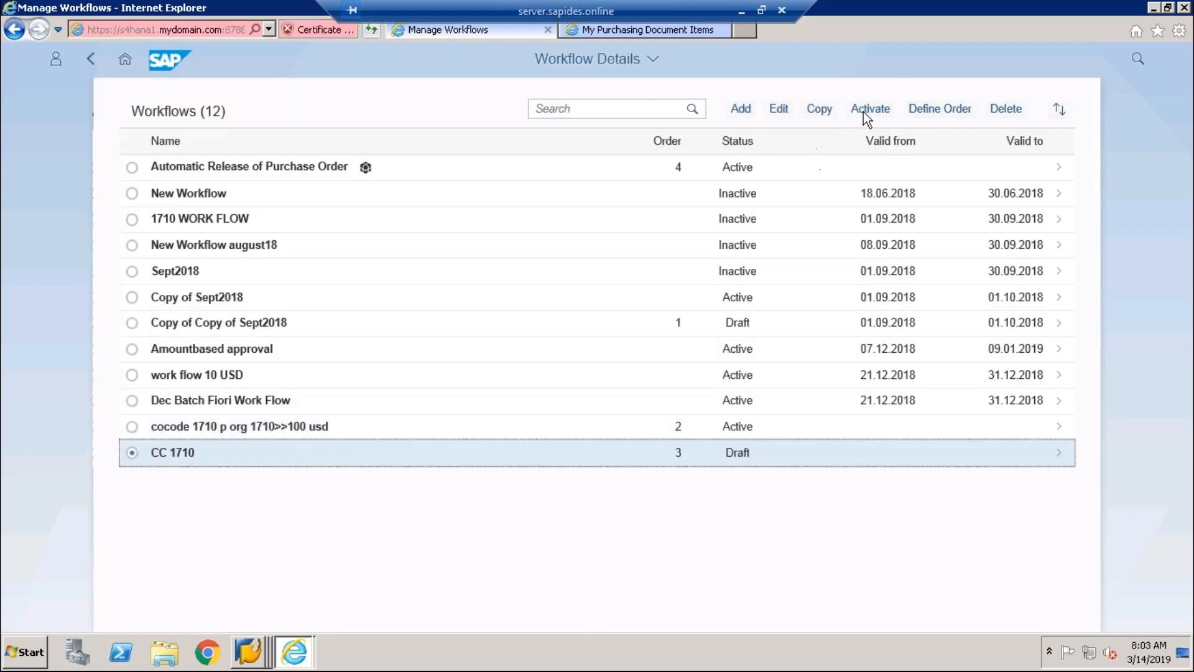
left_click(745, 109)
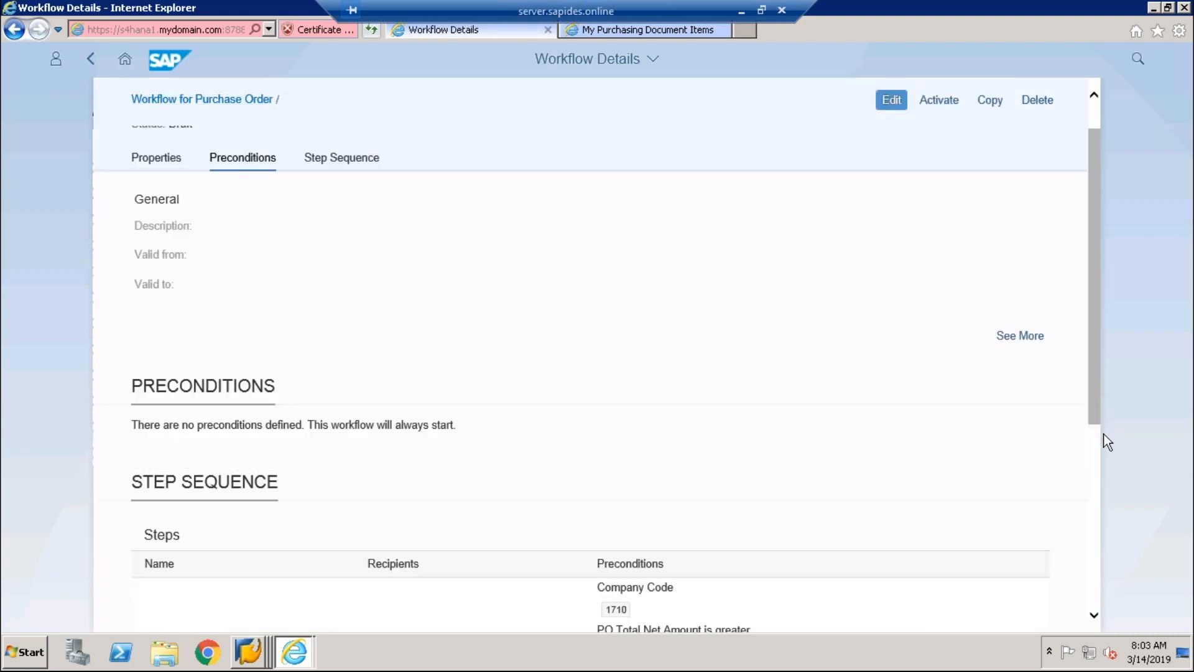
scroll(1103, 435, "down", 2)
scroll(1094, 584, "down", 4)
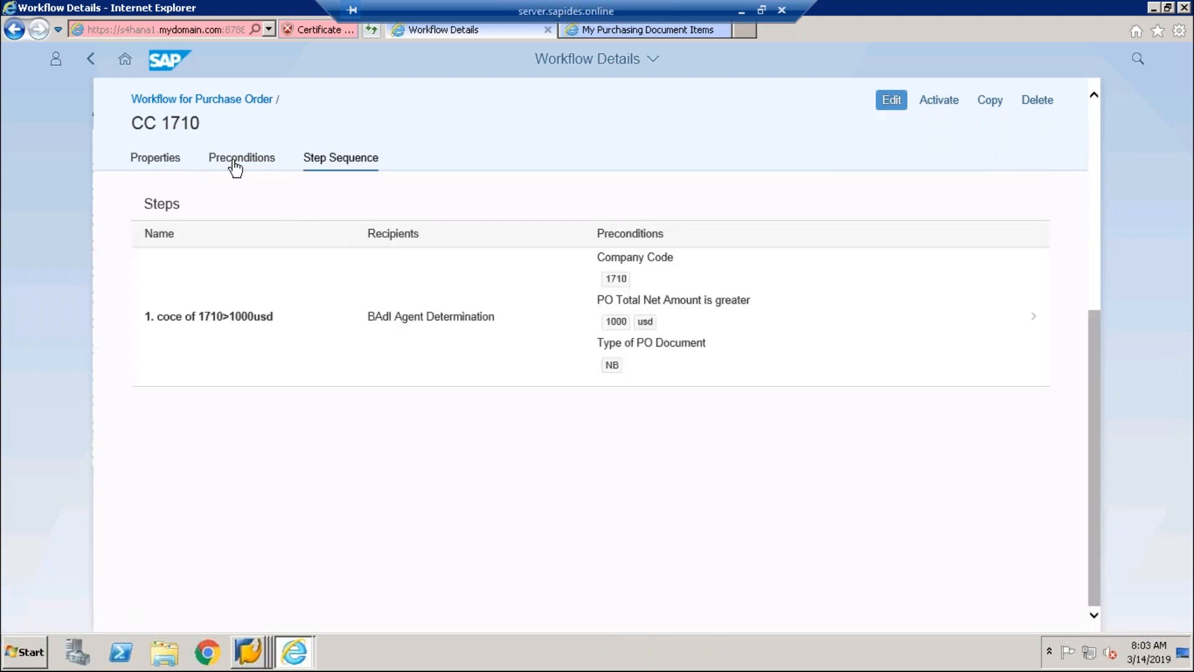
left_click(341, 163)
- Save the CC 1710 workflow from edit mode and activate it
left_click(892, 100)
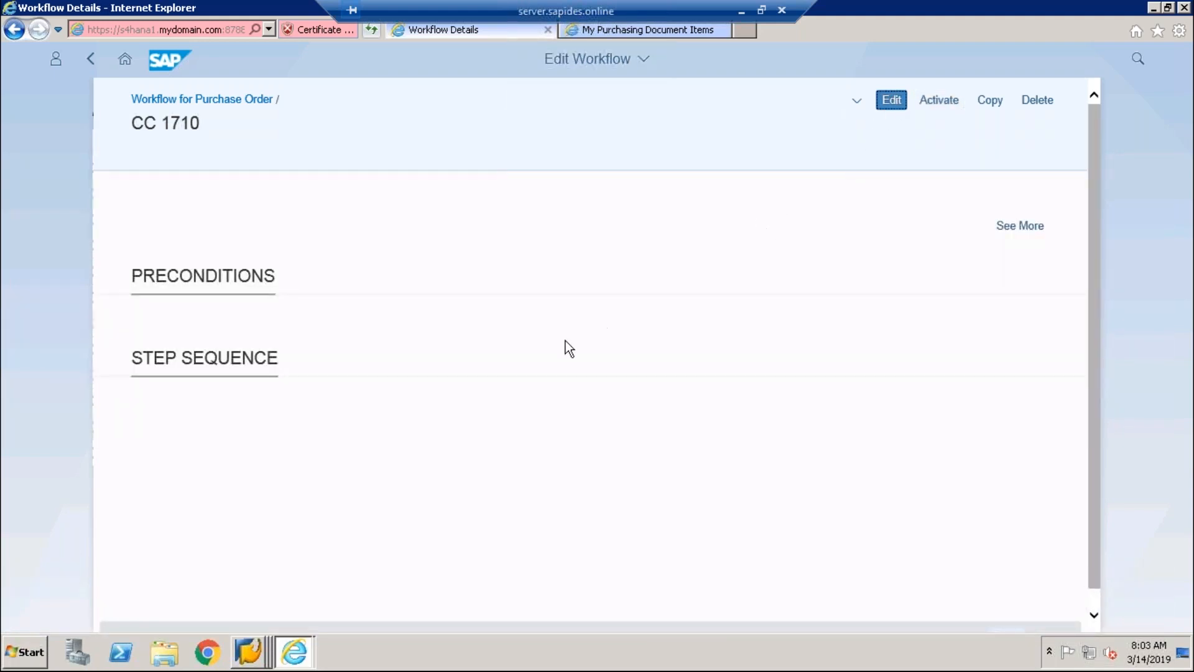
left_click(416, 371)
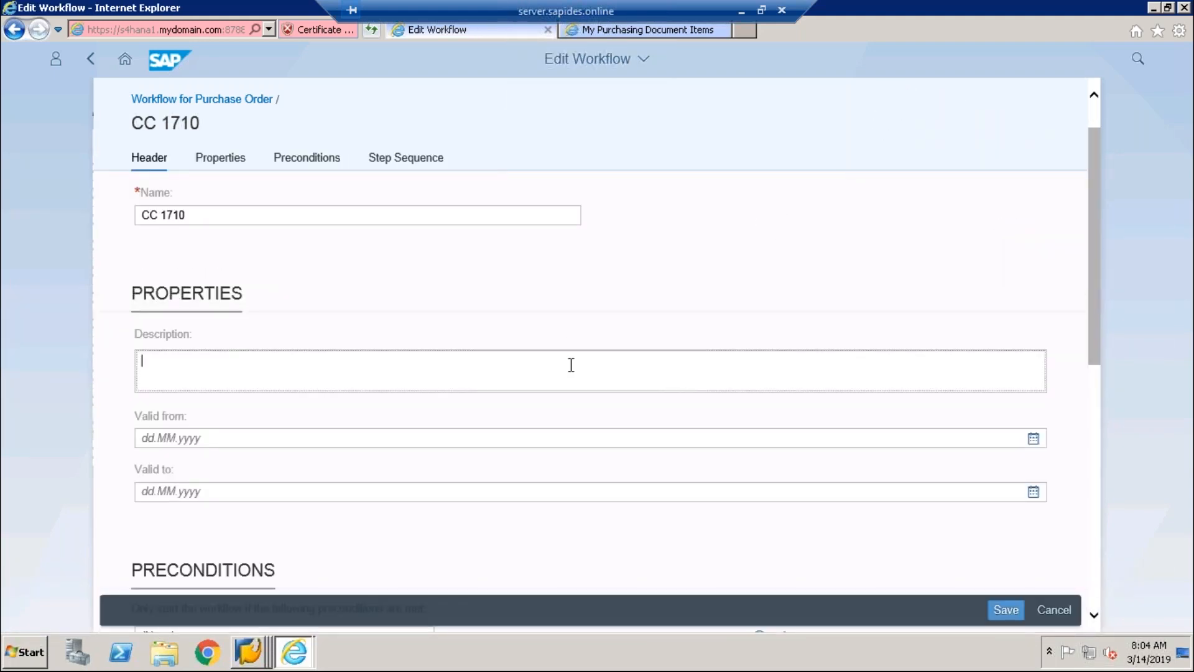
left_click(439, 168)
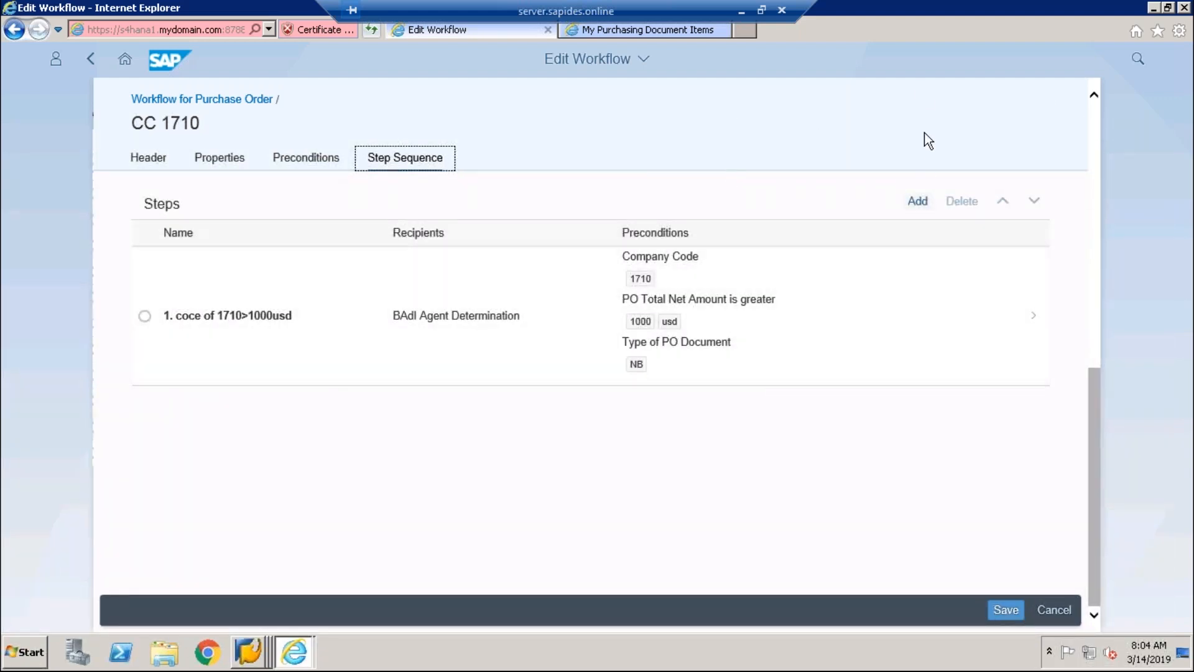
left_click(1087, 406)
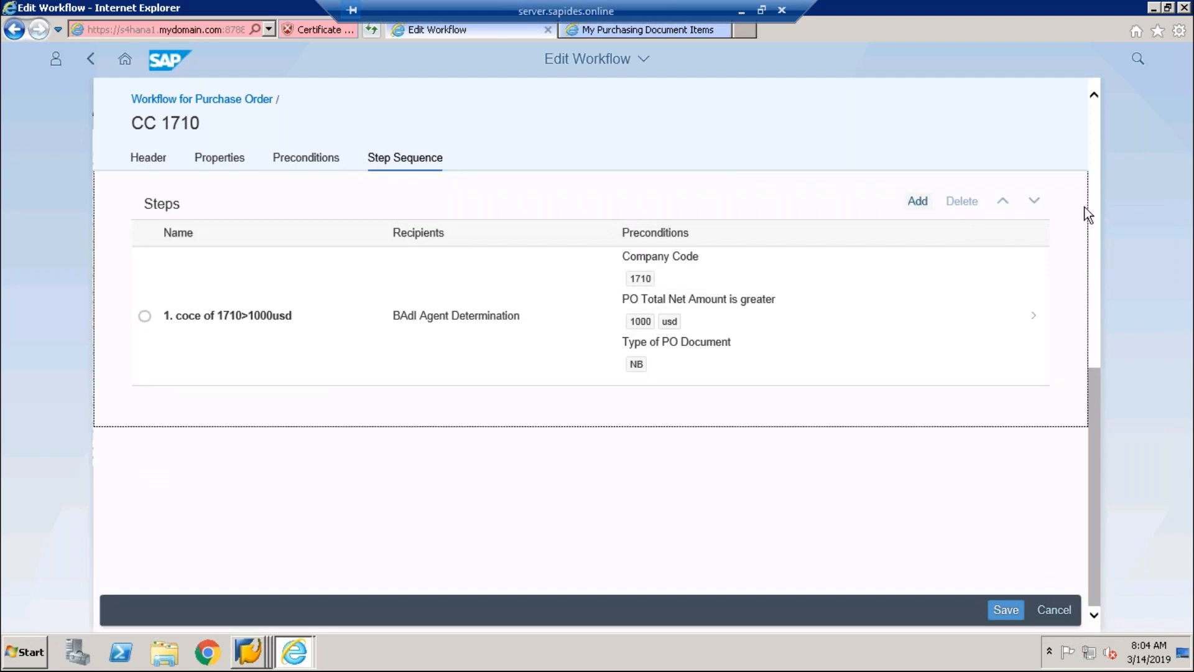
left_click_drag(1094, 406, 1093, 98)
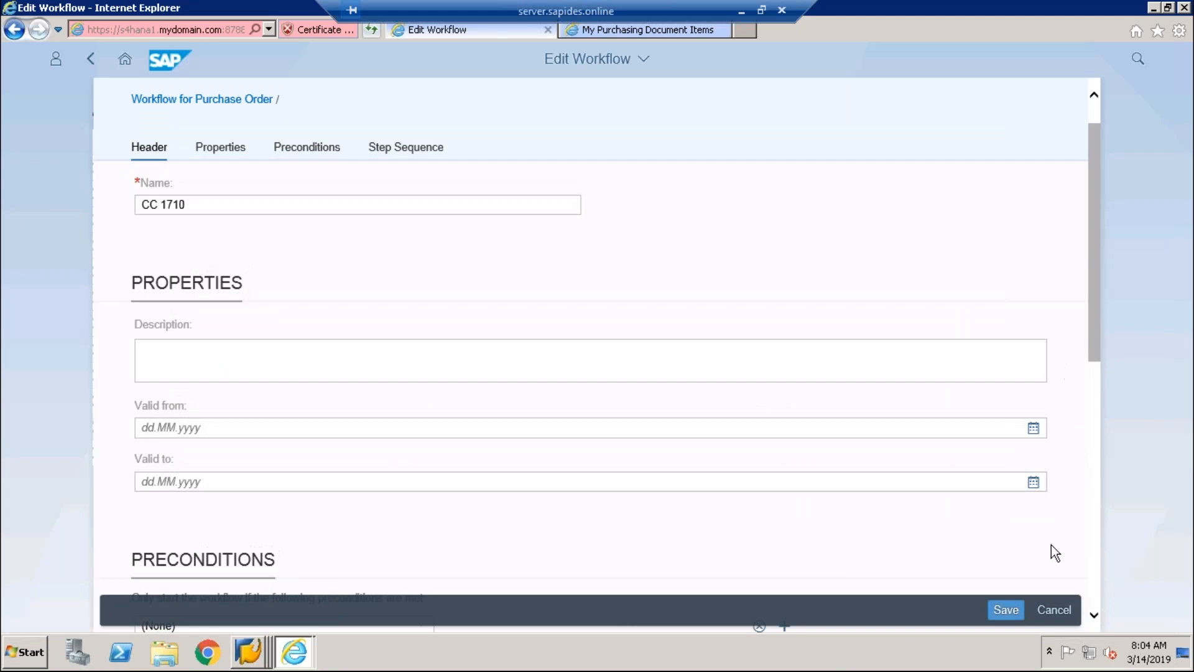
left_click(1006, 610)
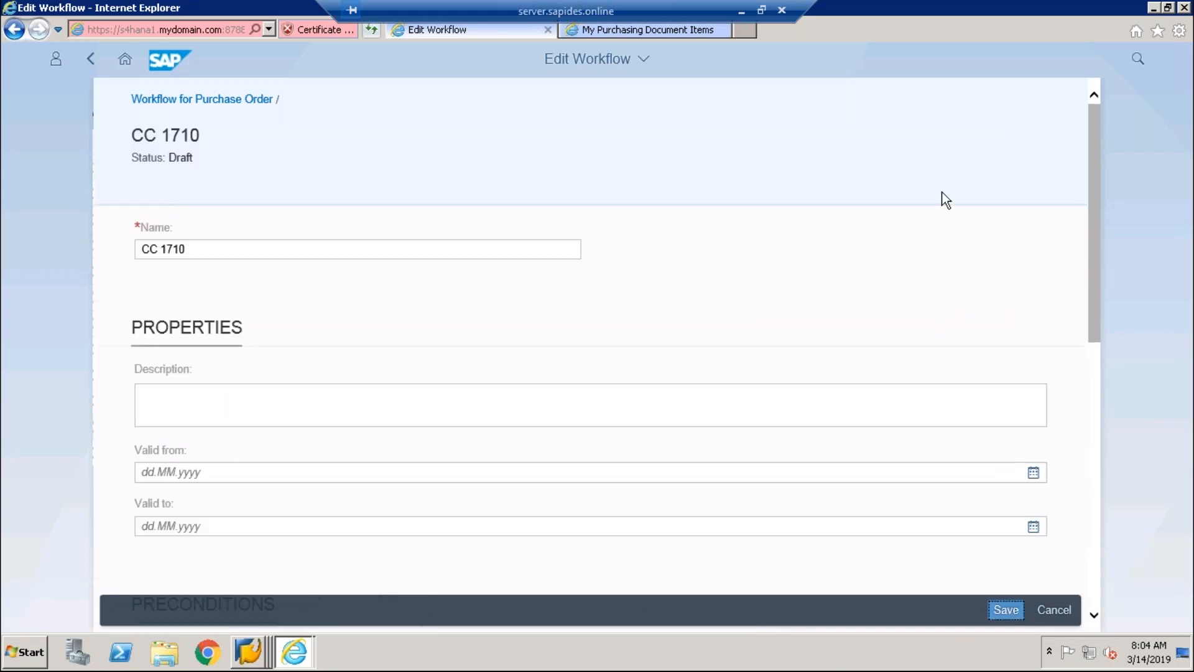
left_click(940, 101)
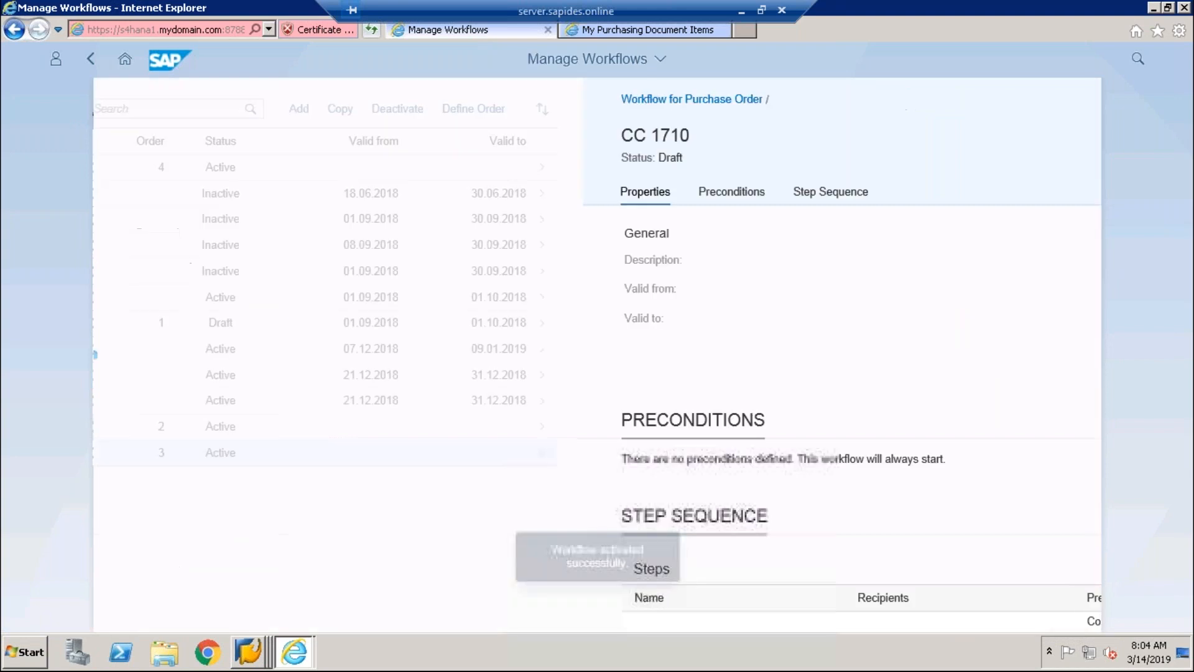
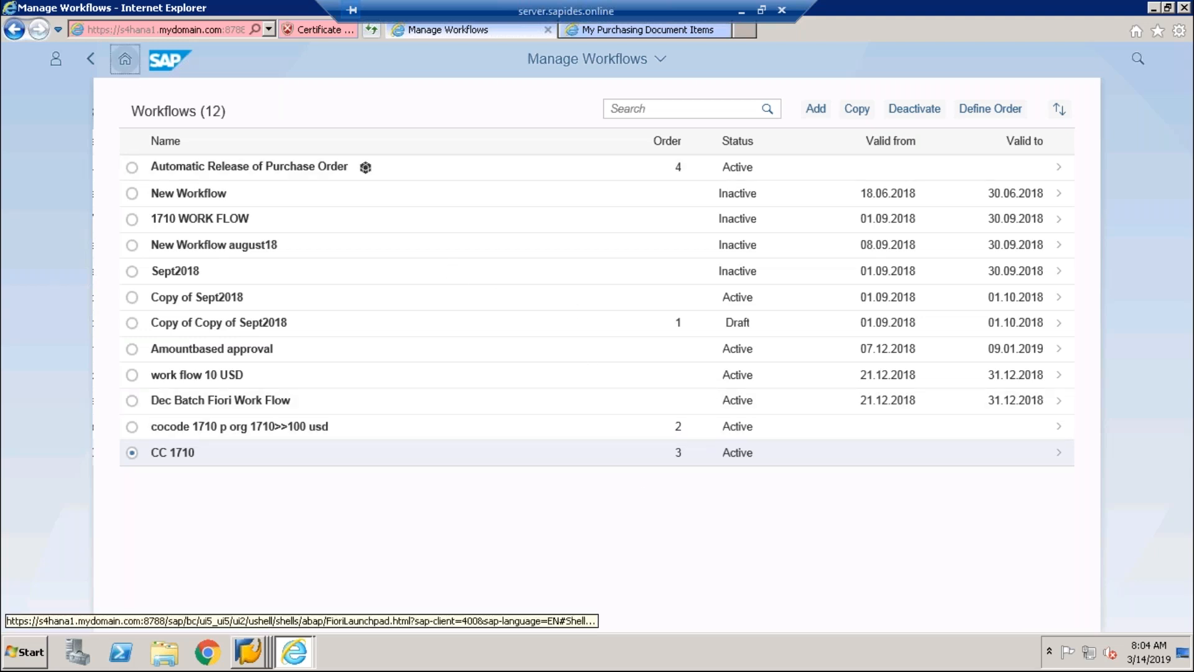
- Return to the launchpad home page and look through the list of app groups
left_click(125, 60)
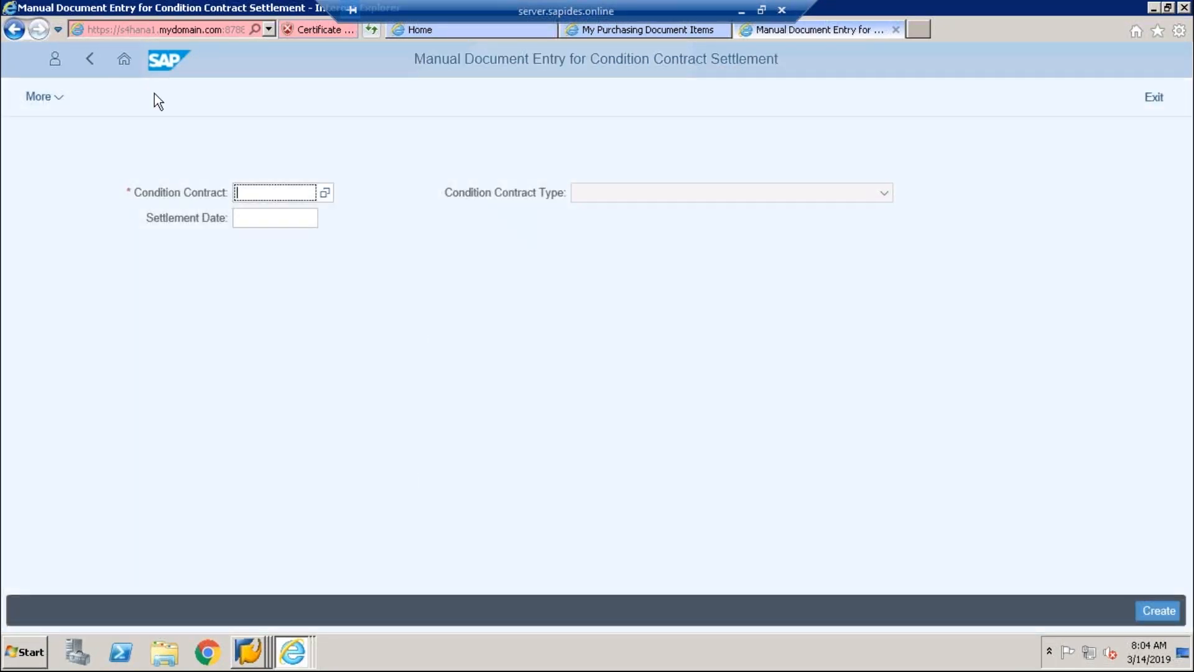
left_click(124, 59)
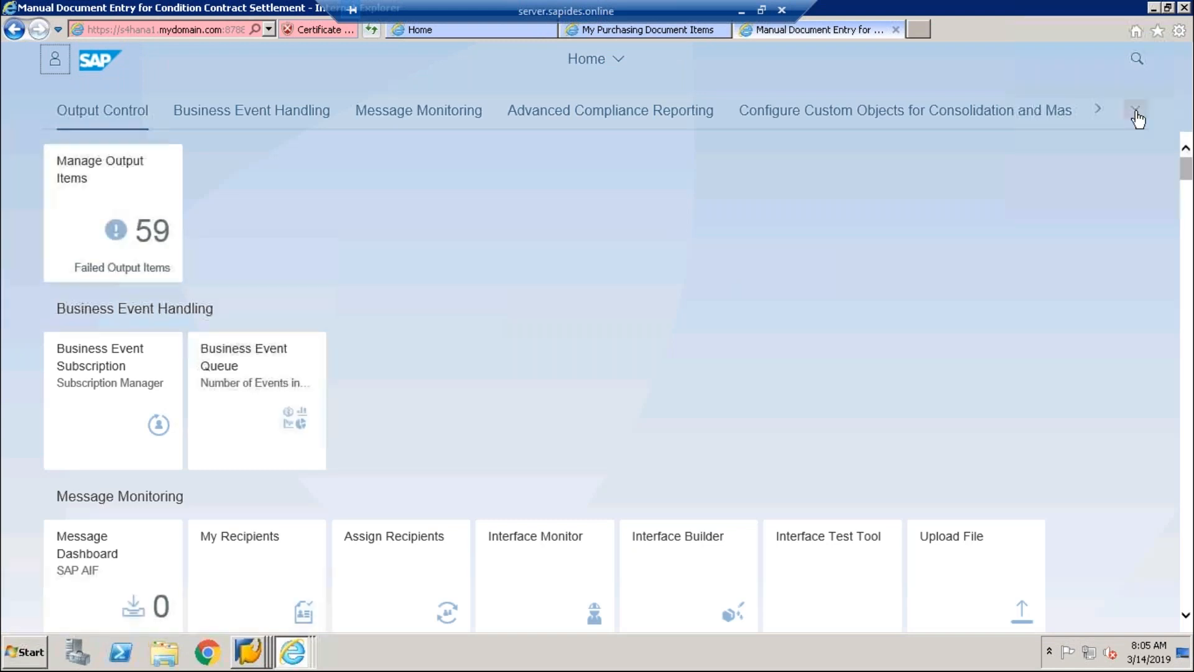
left_click(1135, 111)
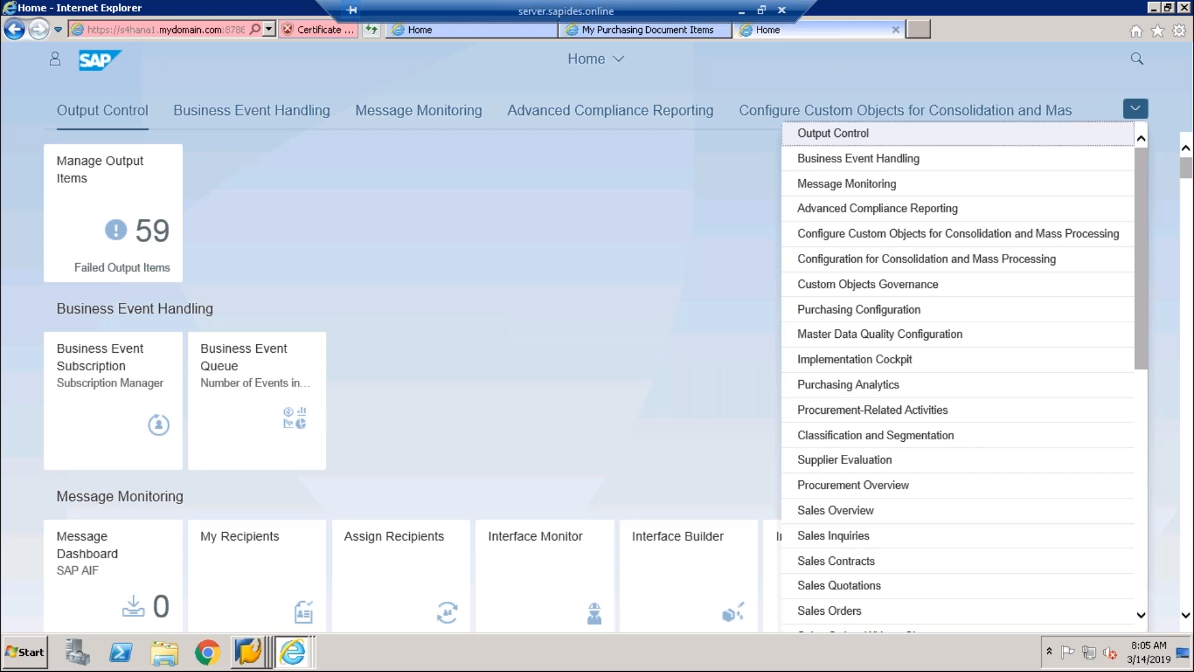
left_click(1136, 58)
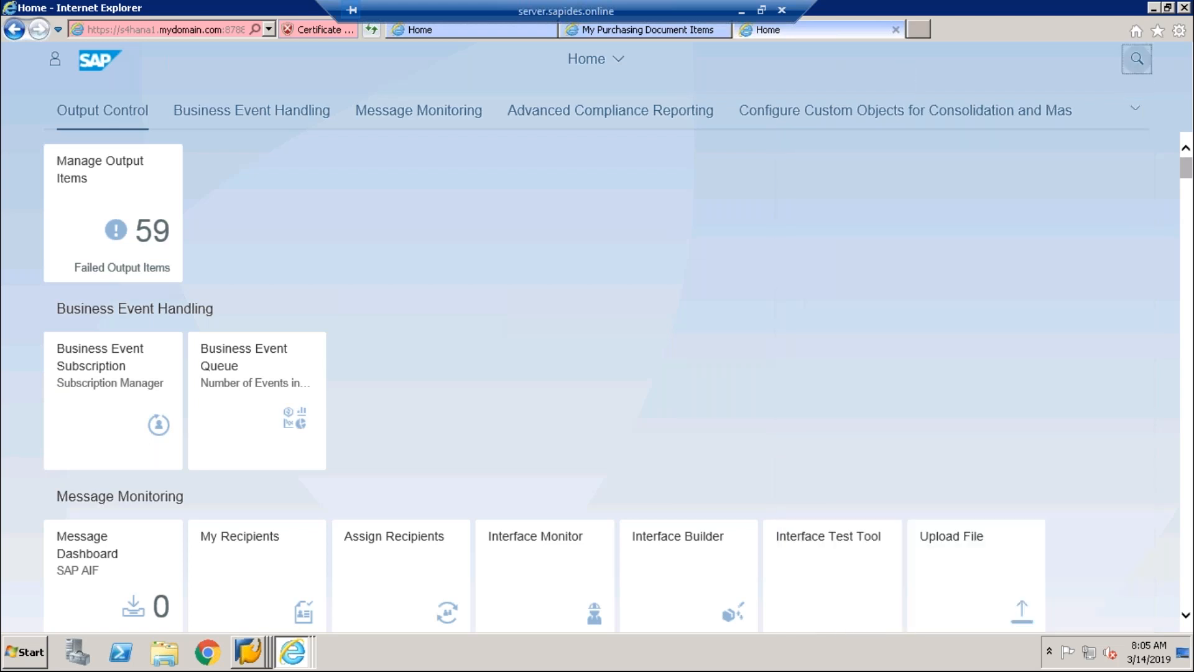
- Search all apps for "SOURCES OF S" and try to open the first suggestion, Manage Sources of Supply
left_click(1135, 58)
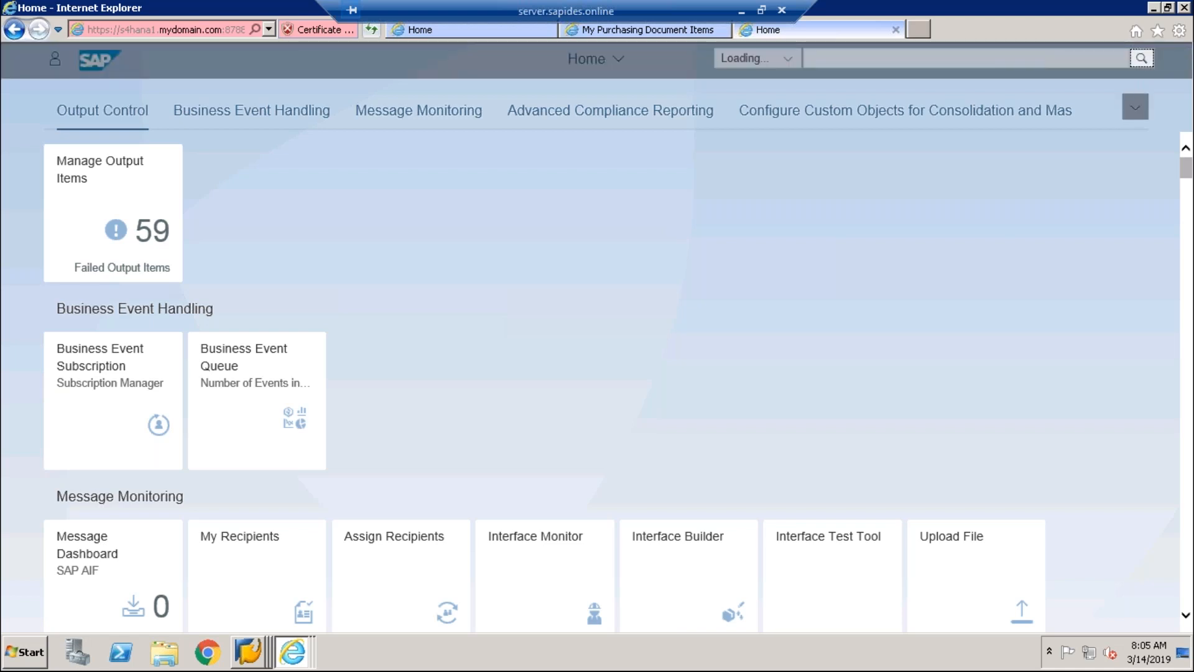
type("SOURCES")
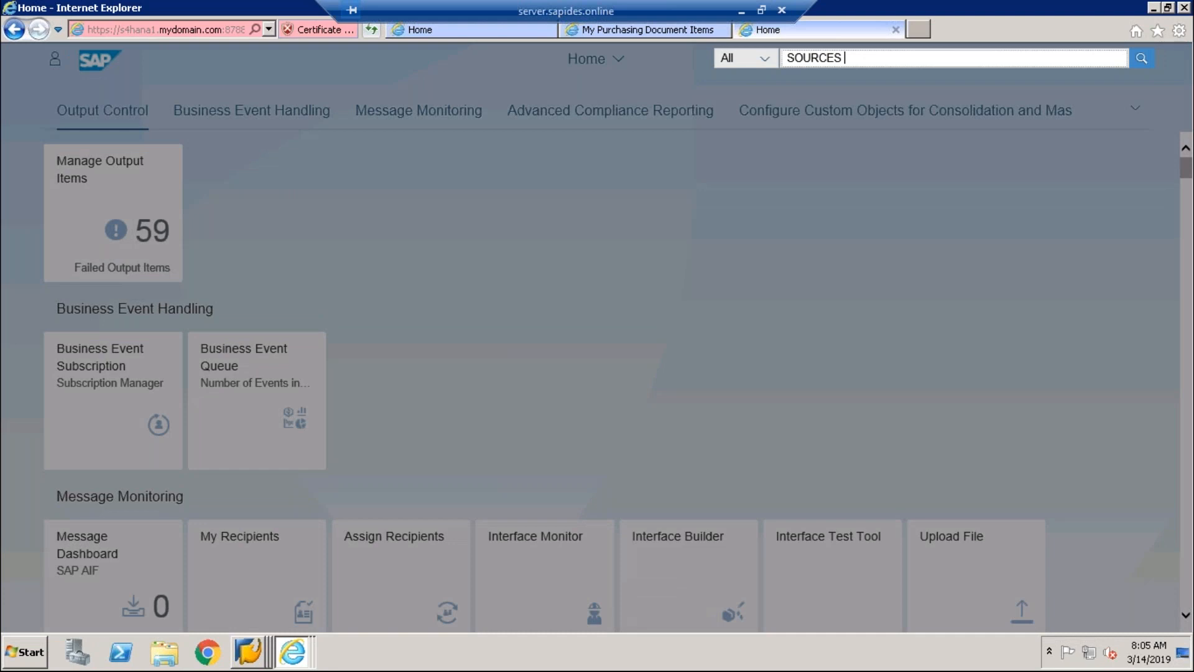
type(" OF S")
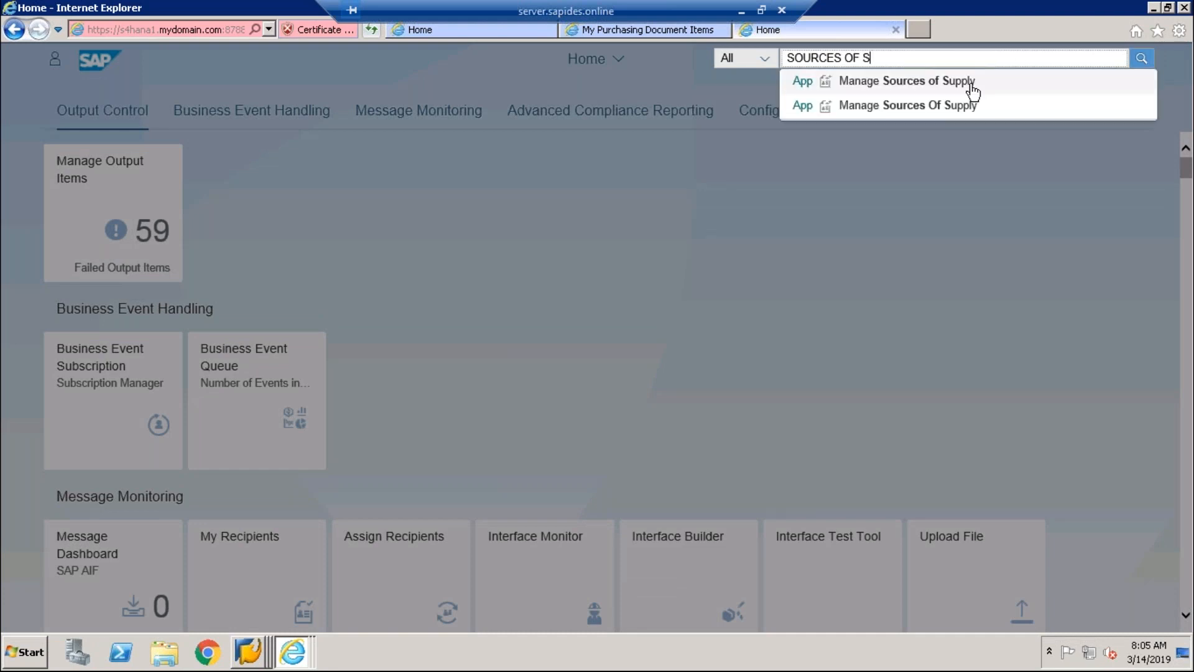
left_click(907, 81)
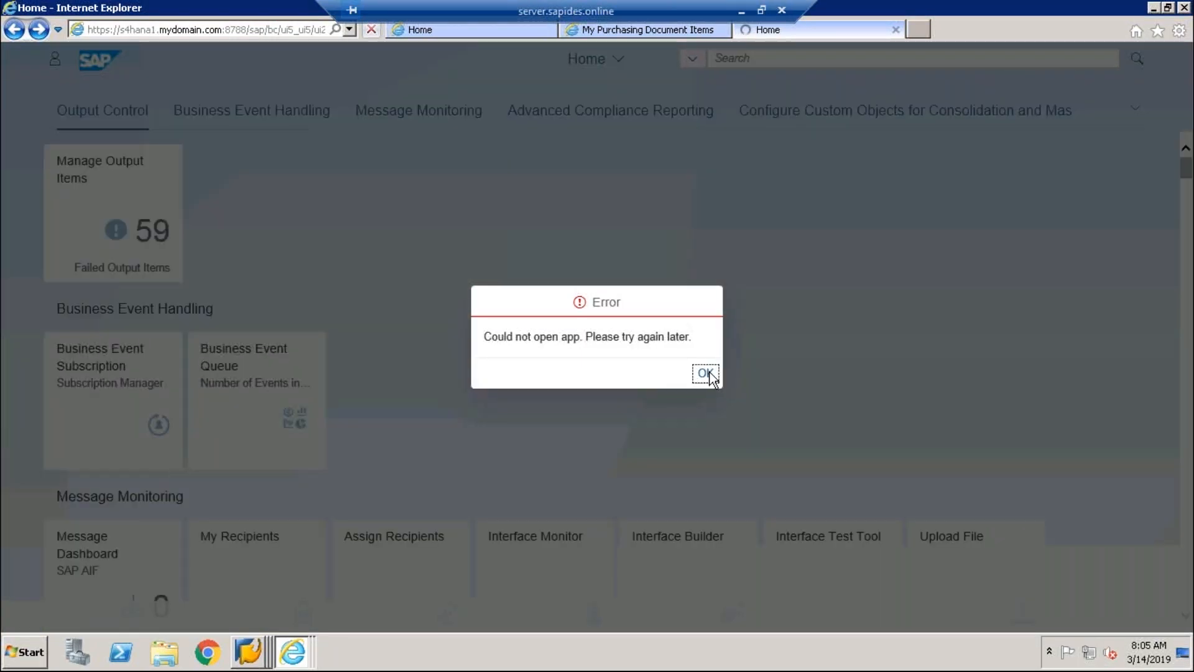
left_click(707, 373)
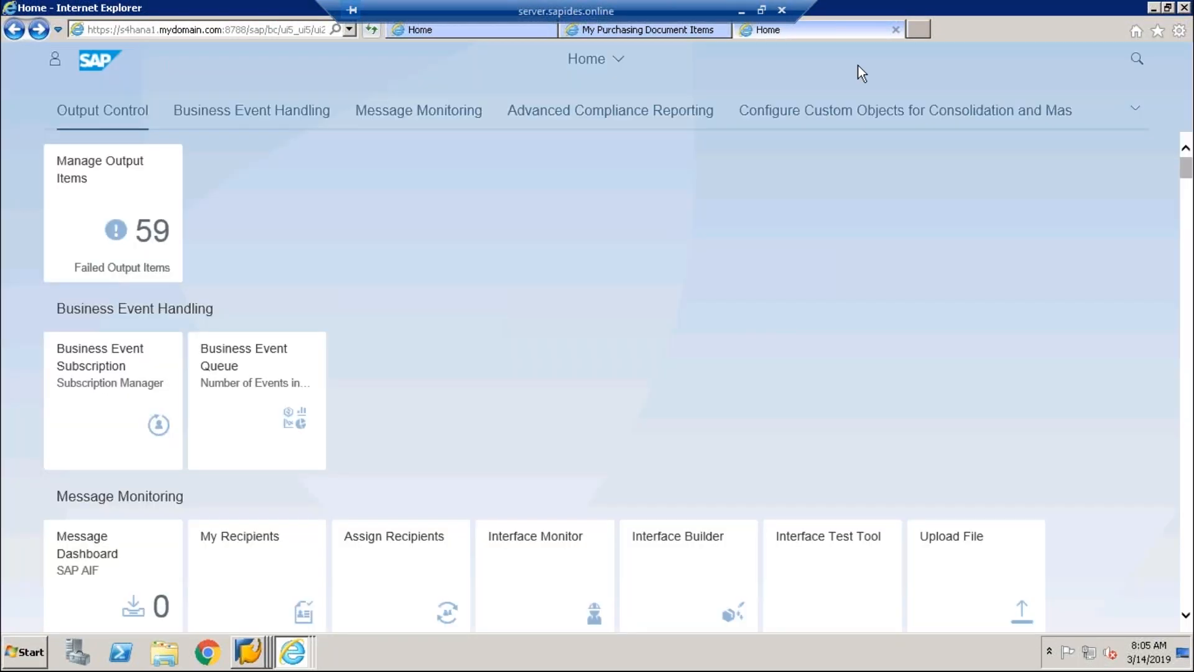
- Search the apps for "SOURCES" and open the second suggestion, Manage Sources Of Supply
left_click(1137, 58)
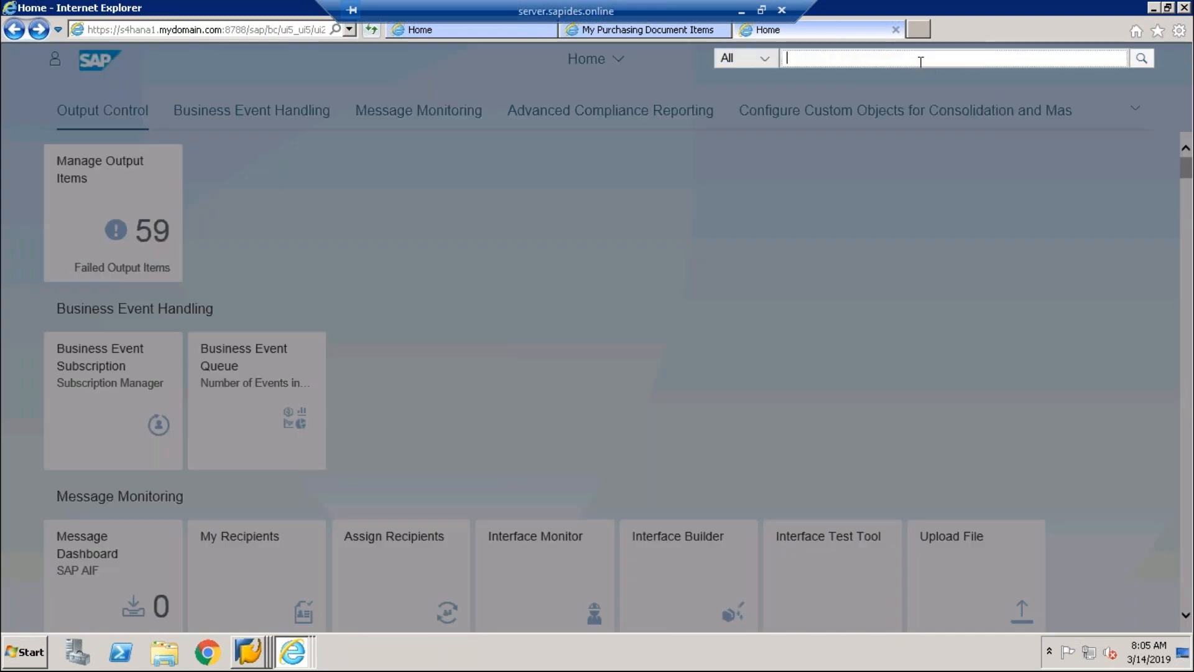
type("MA")
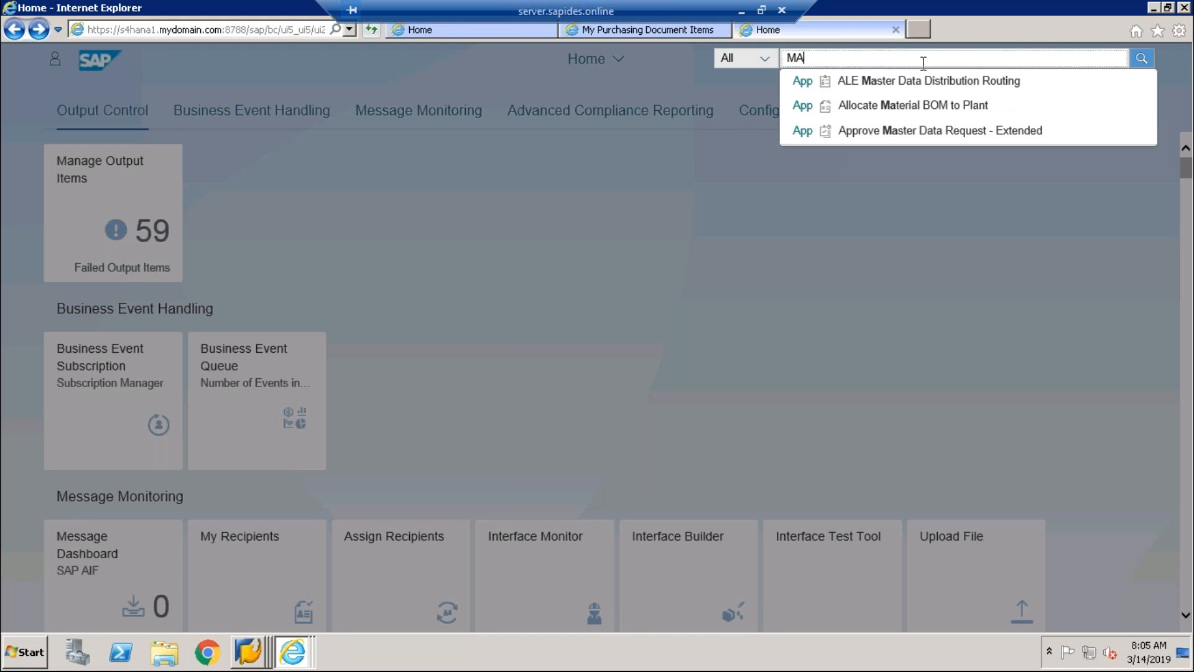
key("BackSpace")
key("BackSpace")
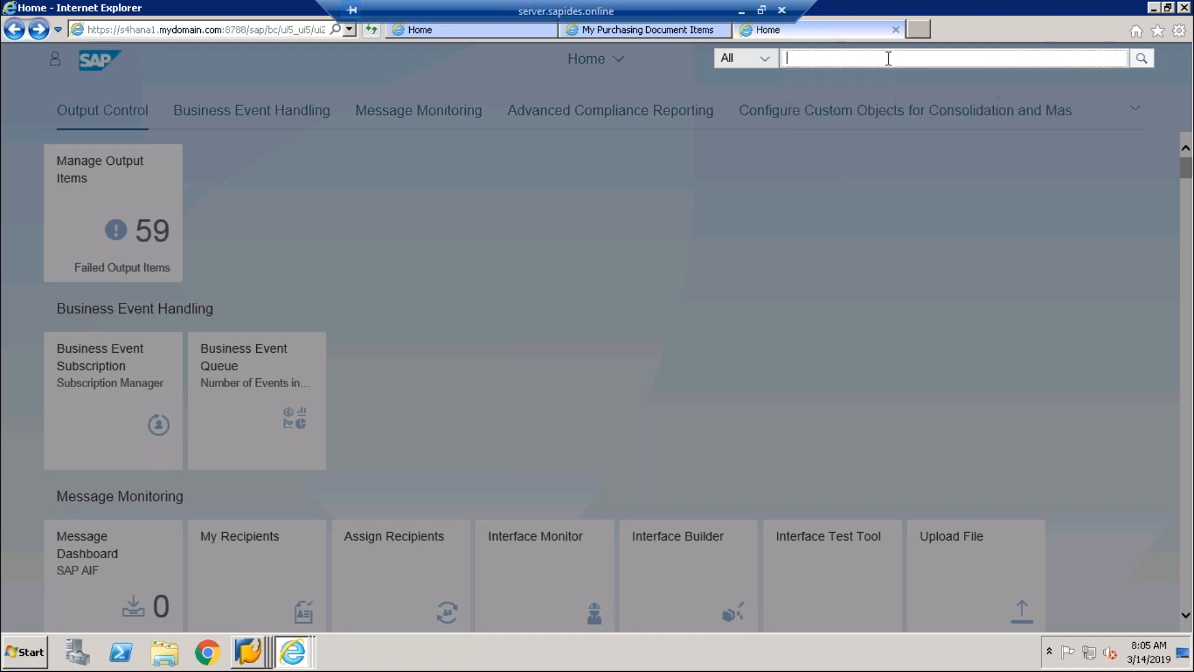
type("SOURCES")
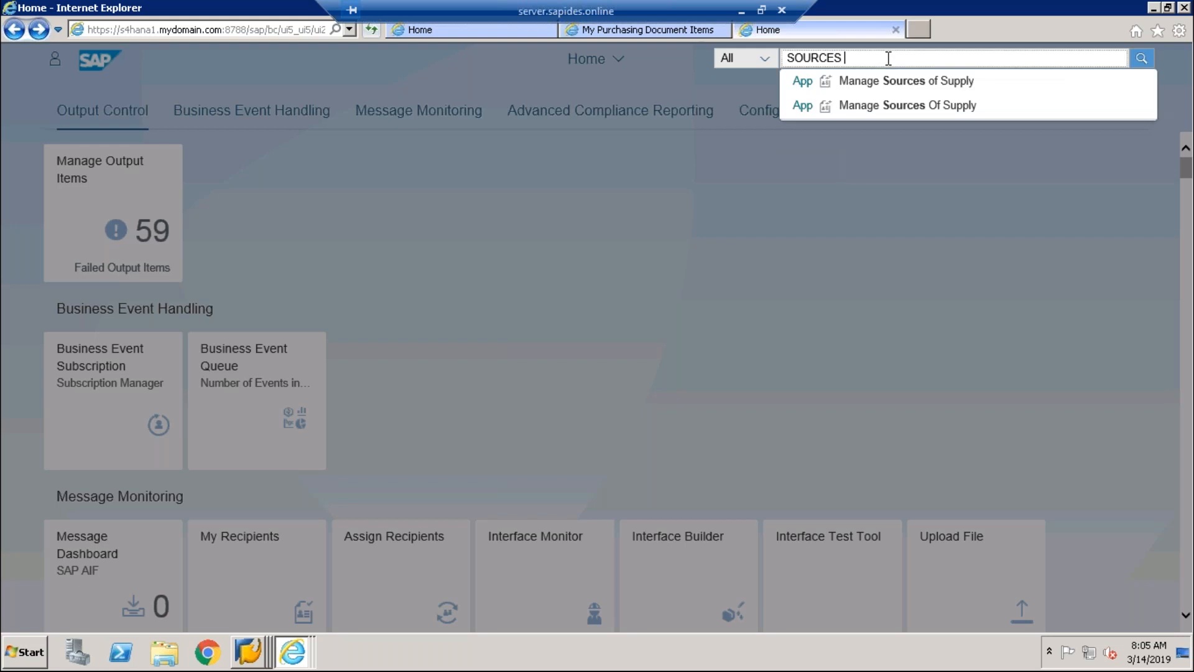
left_click(942, 106)
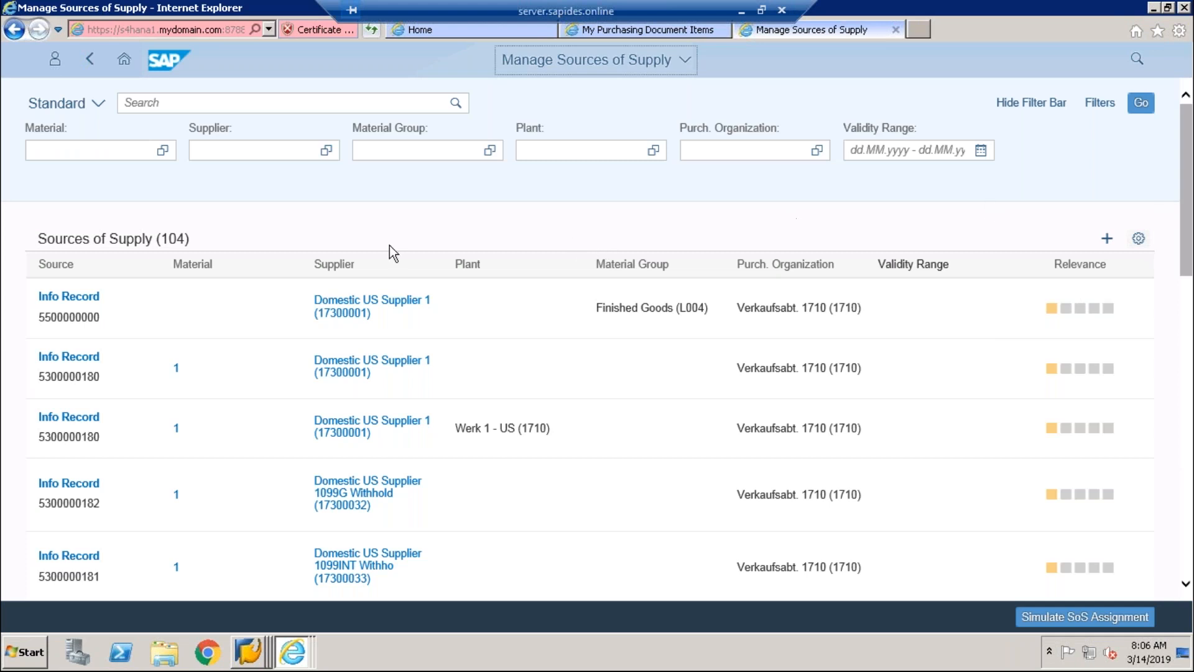
- Check the column properties of the sources of supply table without changing them and go to the source list app through the creation option
left_click(1136, 240)
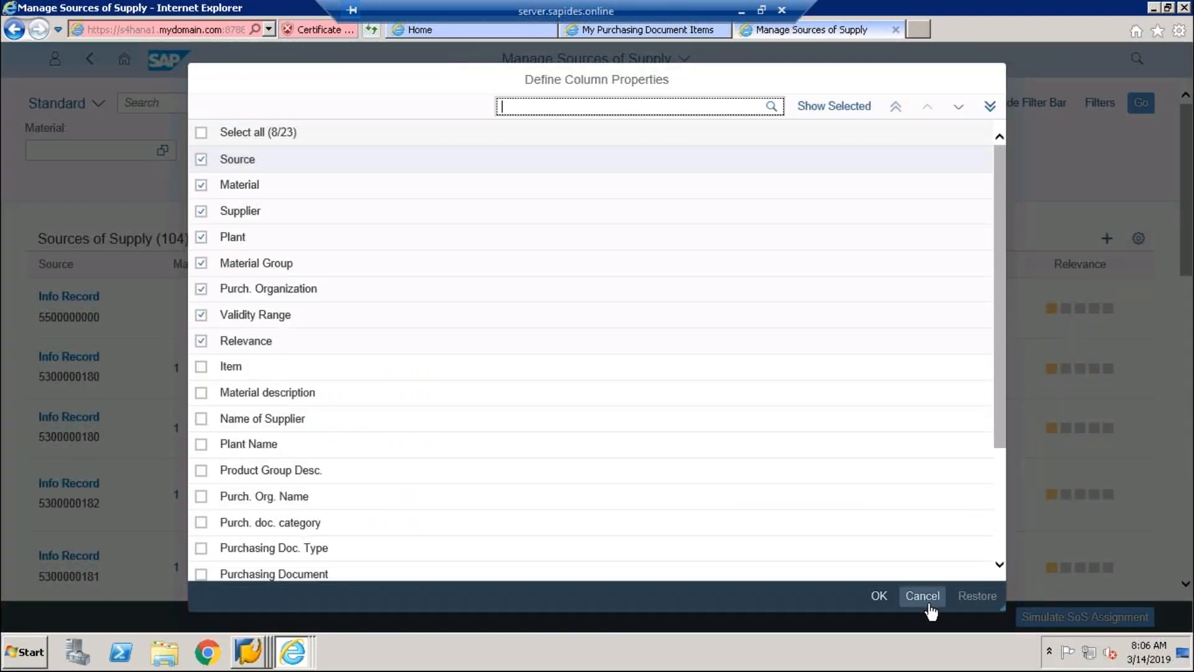
left_click(929, 603)
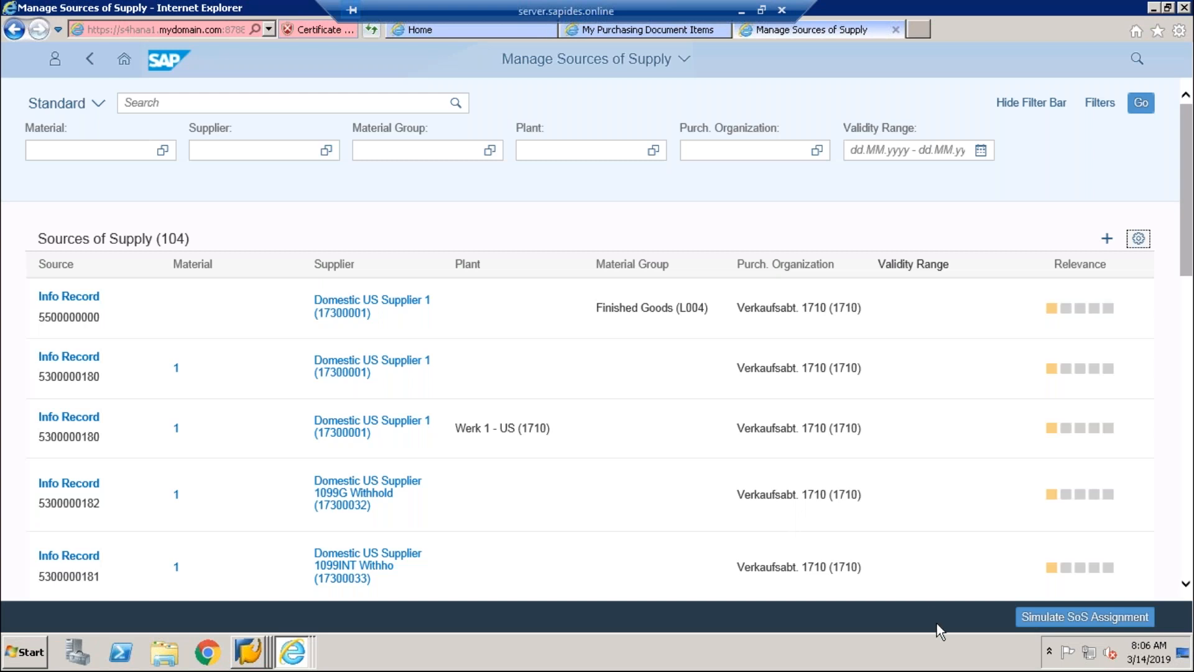
left_click(1107, 239)
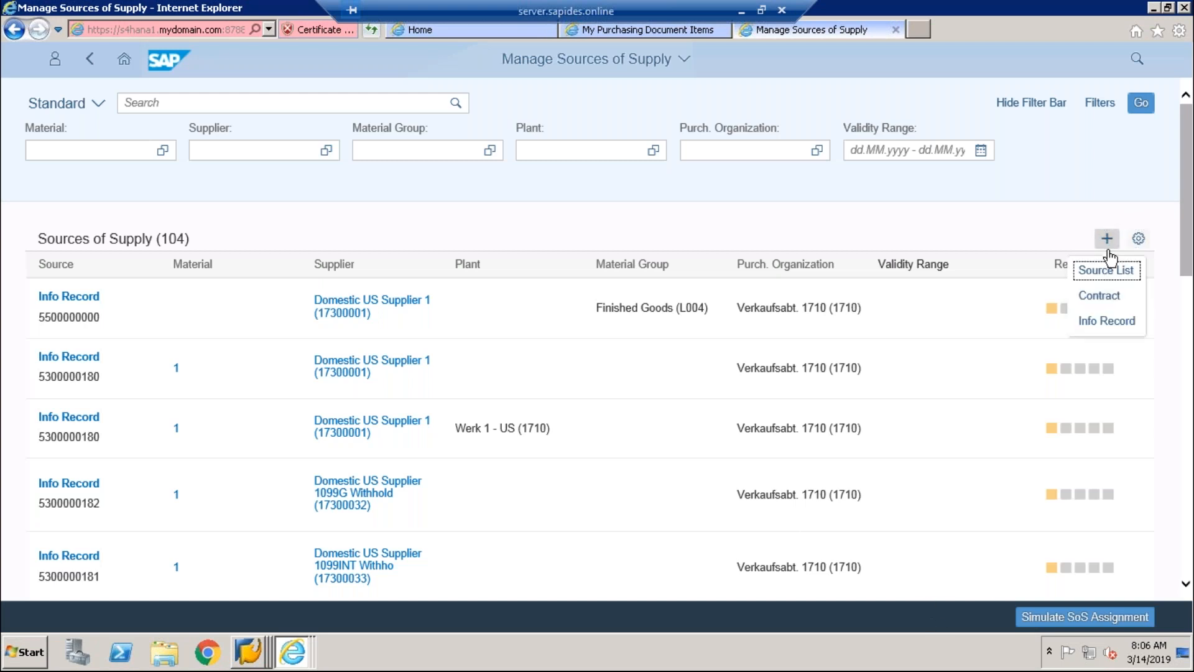
left_click(1105, 269)
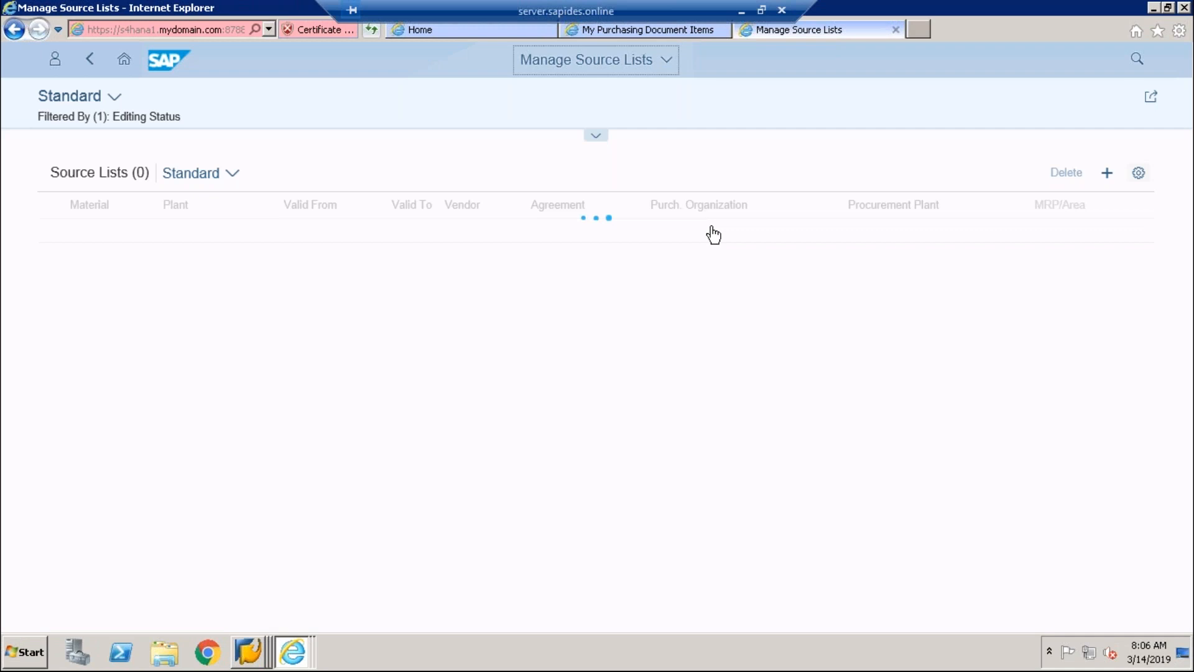
- Open a blank new source list to view its material and plant fields and return to the overview without filling it in
left_click(51, 239)
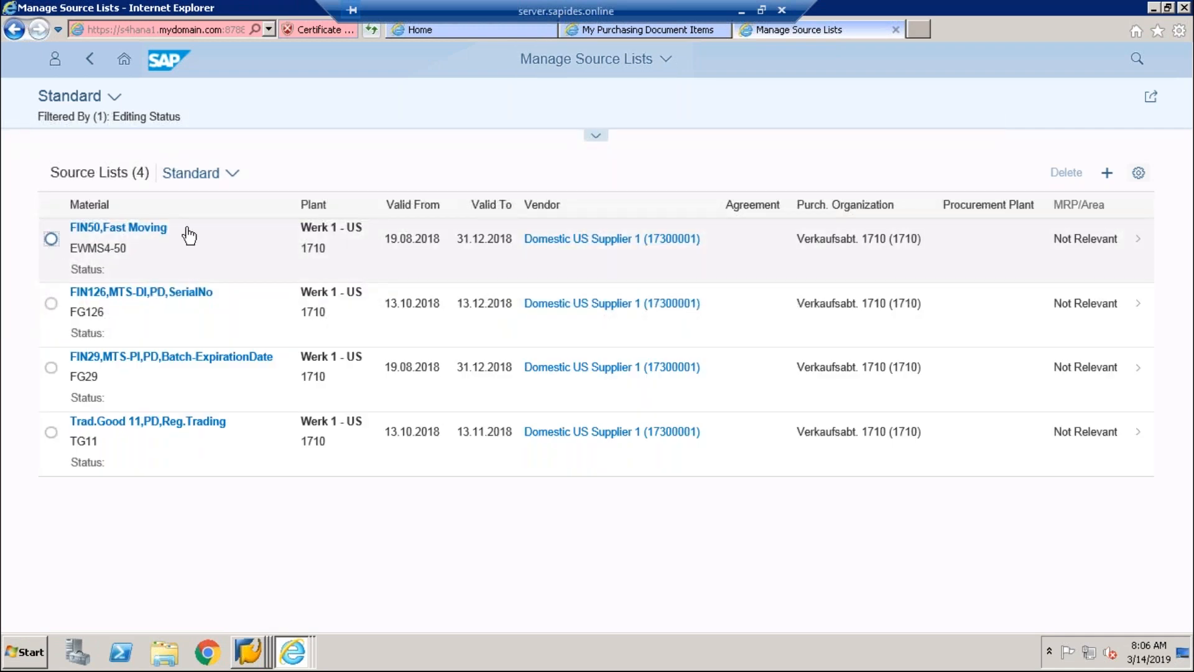
left_click(1108, 178)
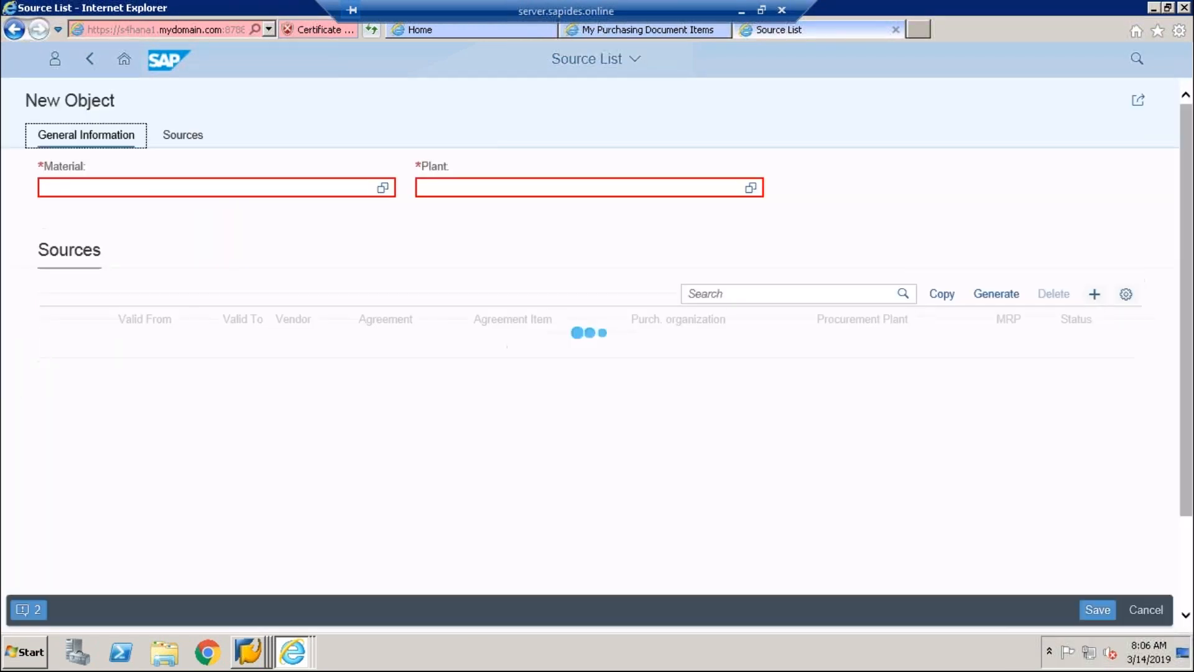
left_click(363, 187)
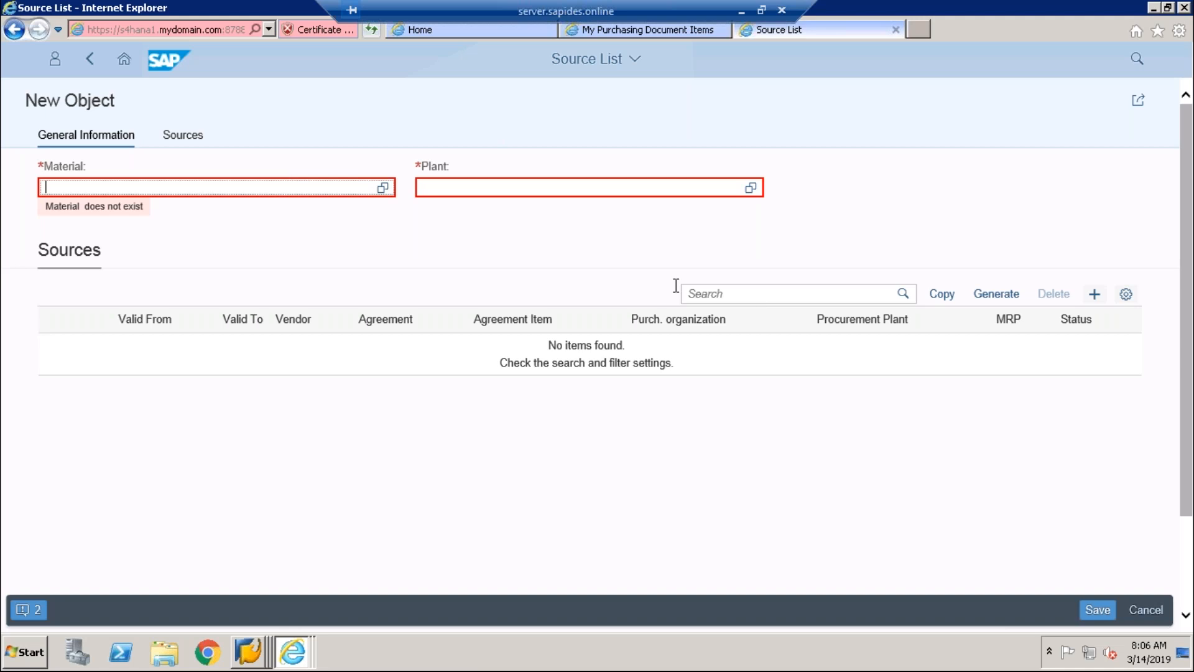
left_click(96, 64)
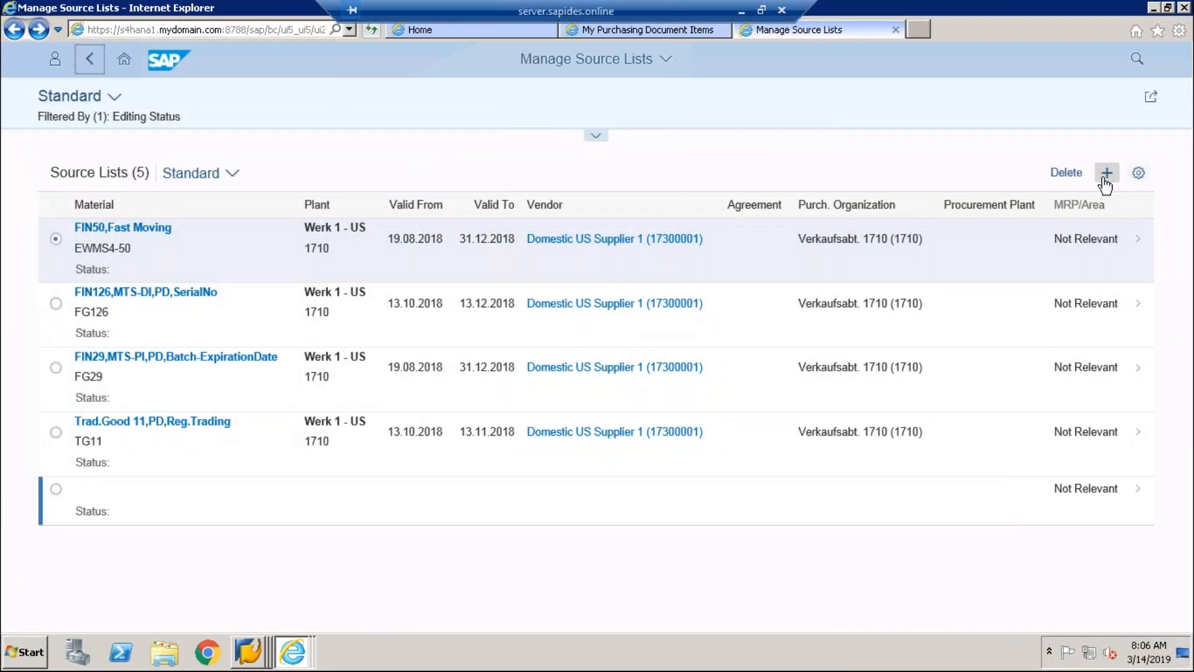
- Review the source list for material EWMS4-50 and the details of its Domestic US Supplier 1 source
left_click(1131, 242)
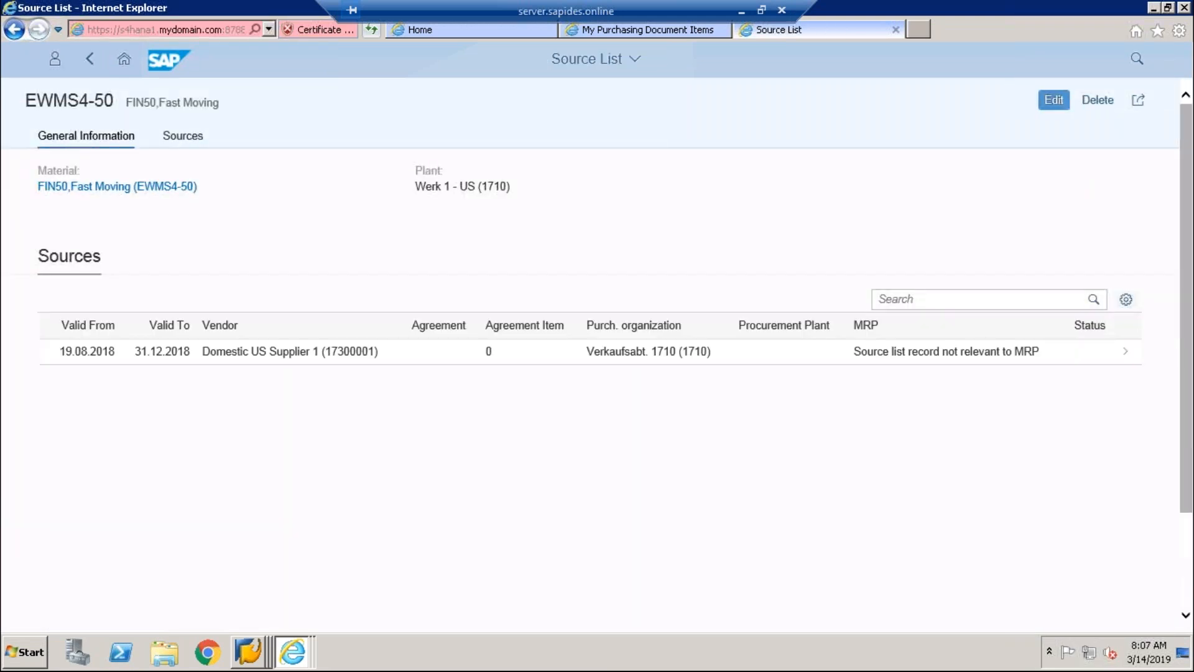
left_click(1085, 356)
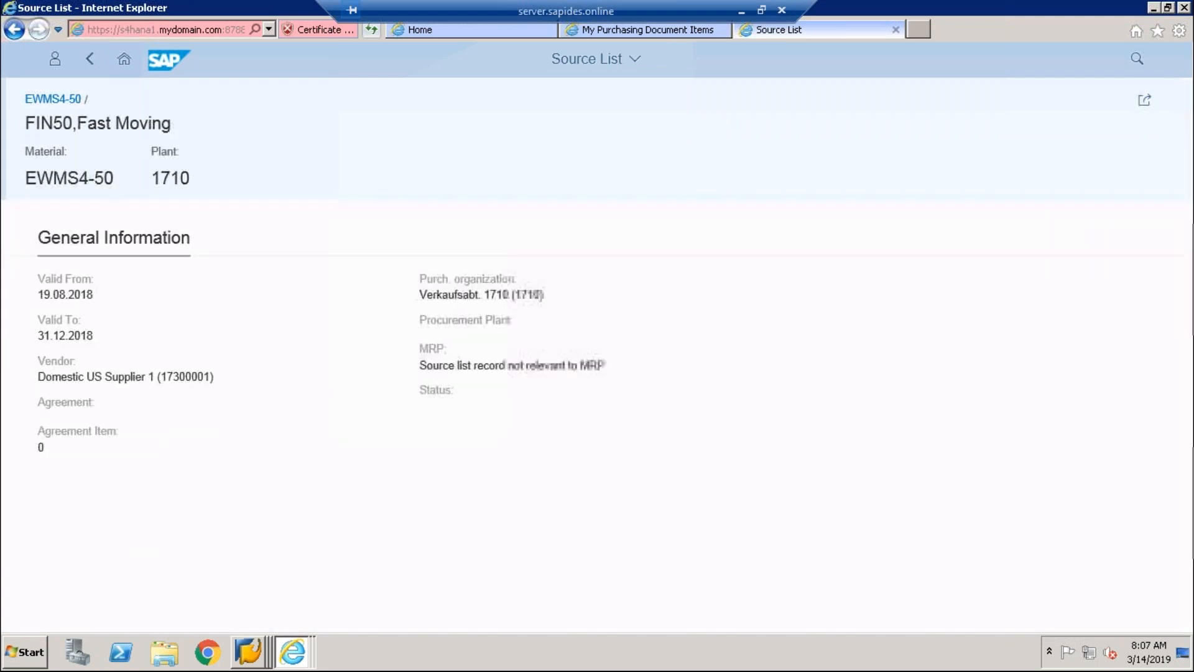
left_click(87, 70)
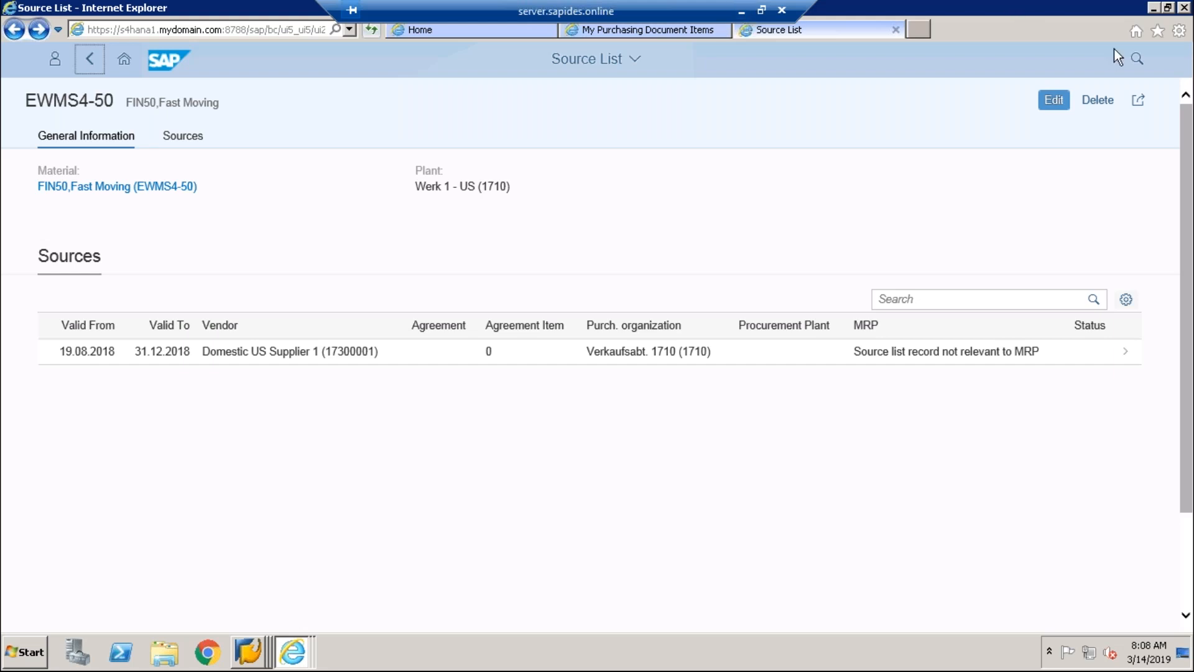
- Search the apps for "supplier eva", open Evaluate Suppliers and list the supplier evaluations without any filters
left_click(1137, 62)
type("suppl")
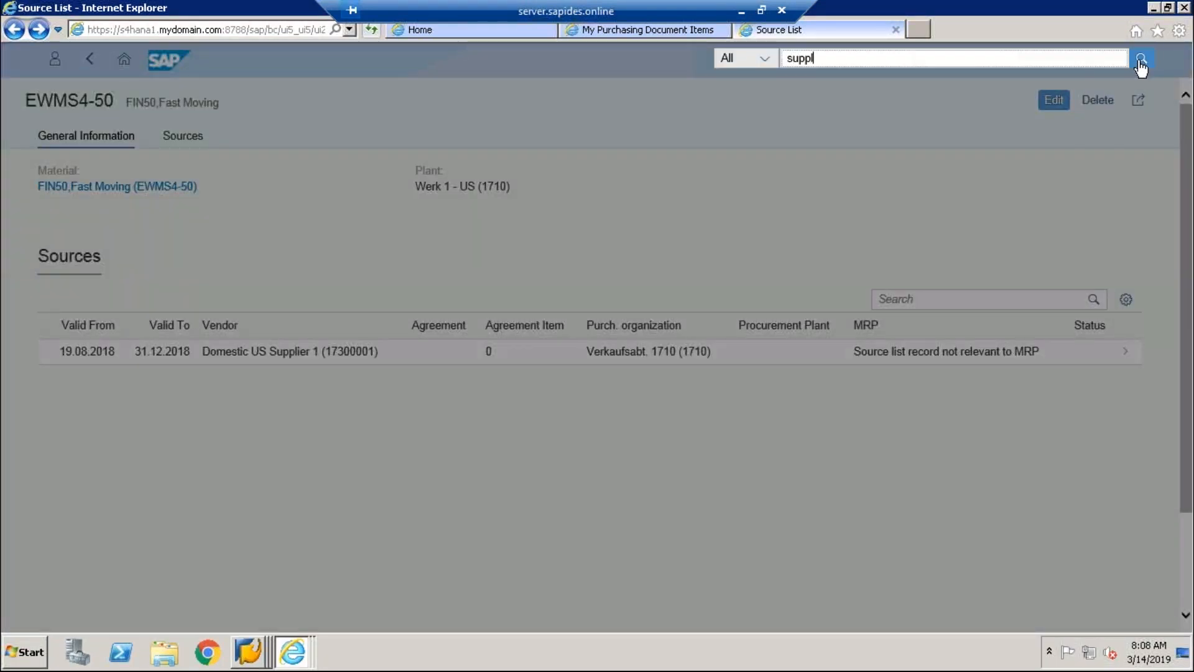
type("ier")
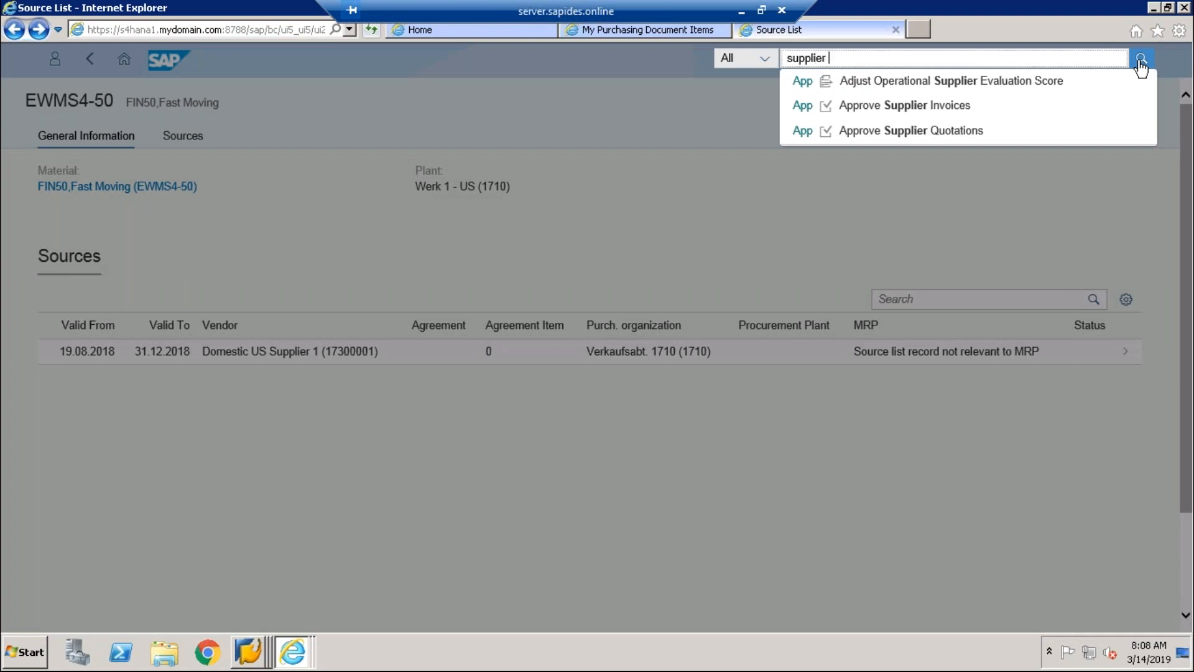
type(" eva")
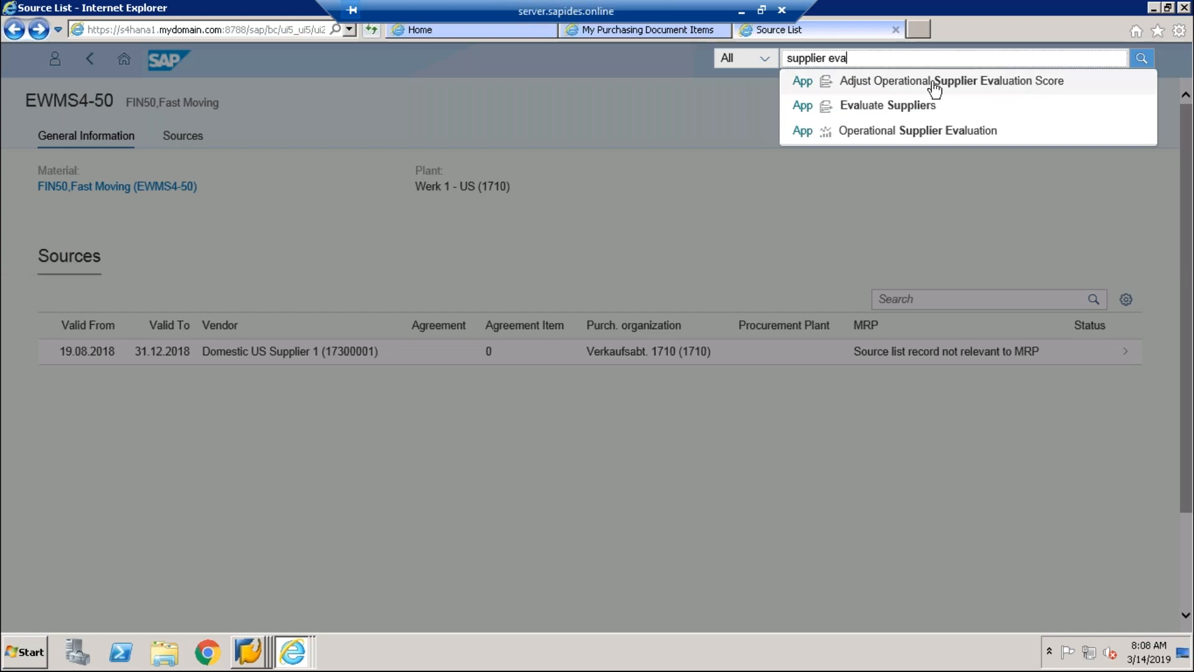
left_click(900, 110)
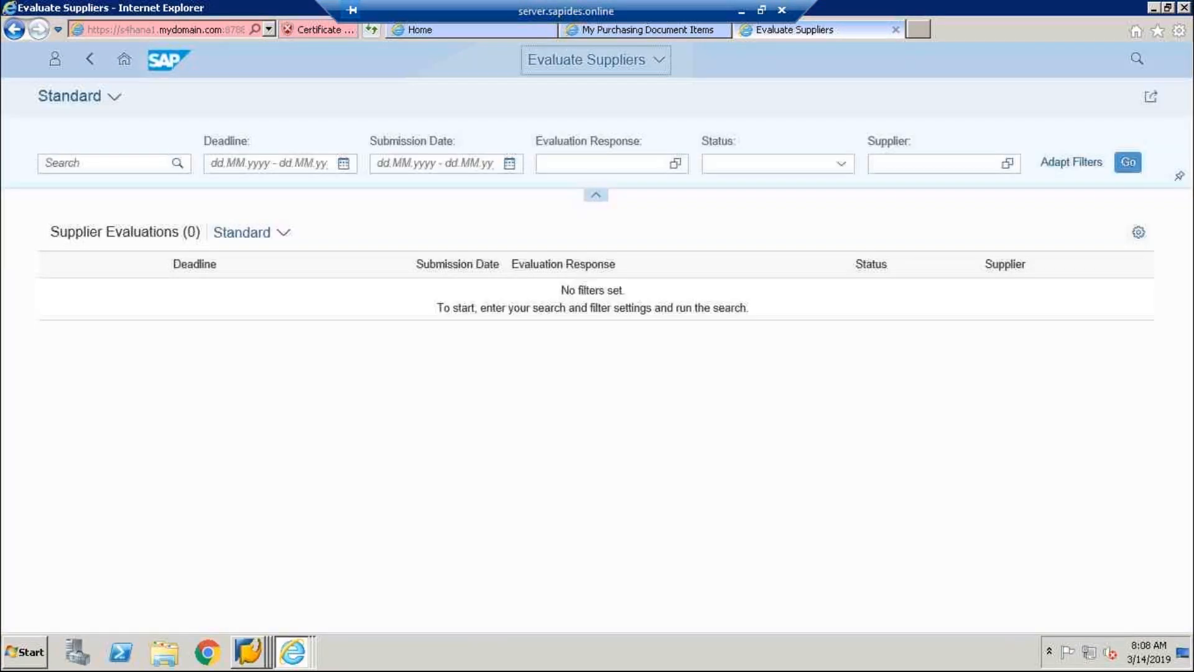
left_click(1128, 160)
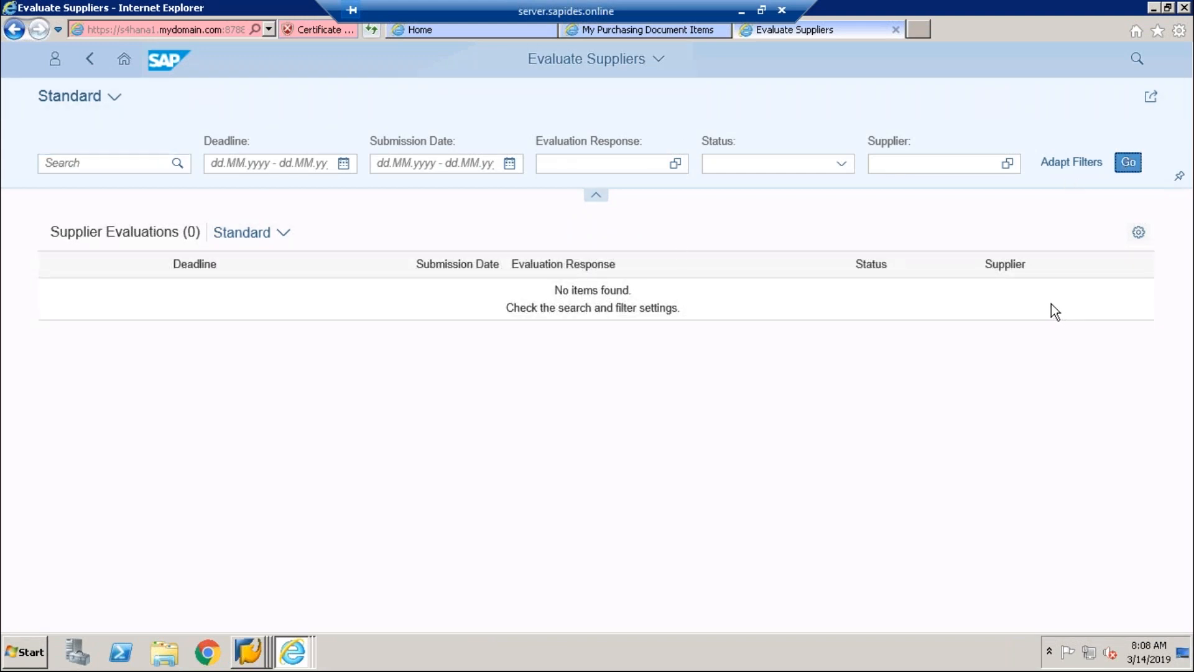
- Search the apps for "supplier evaluation", open Overall Supplier Evaluation and check the available chart views, keeping By Supplier
left_click(1137, 58)
type("suppier")
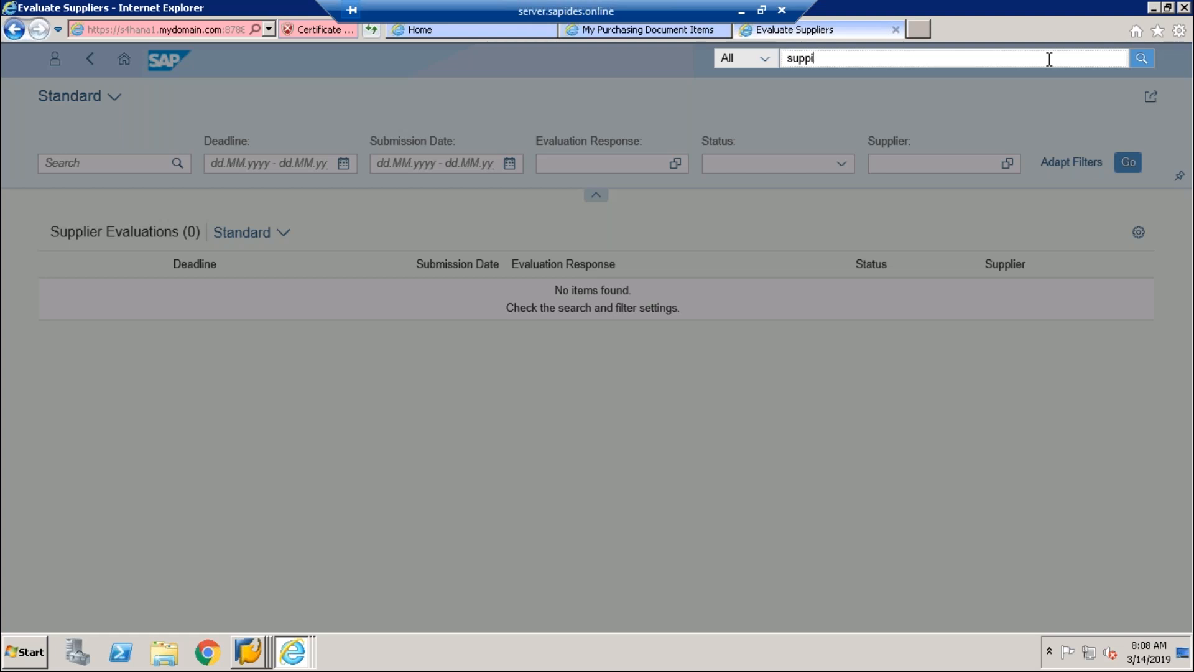
key("BackSpace")
key("BackSpace")
key("BackSpace")
key("BackSpace")
type("lier evaluation")
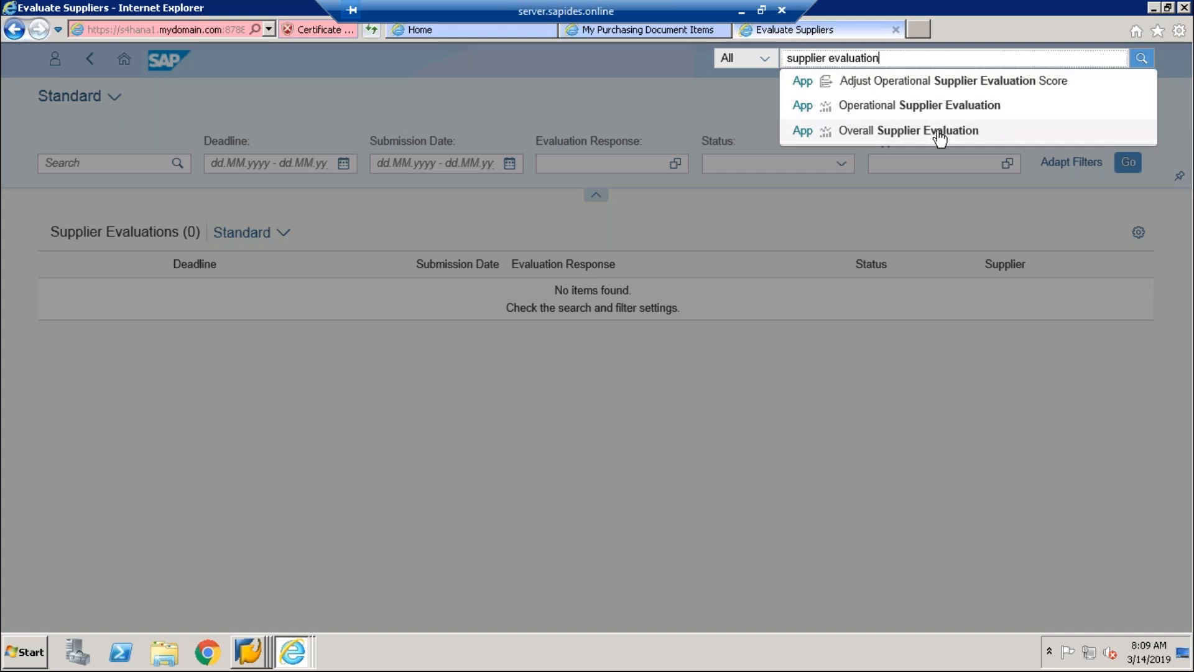
left_click(907, 130)
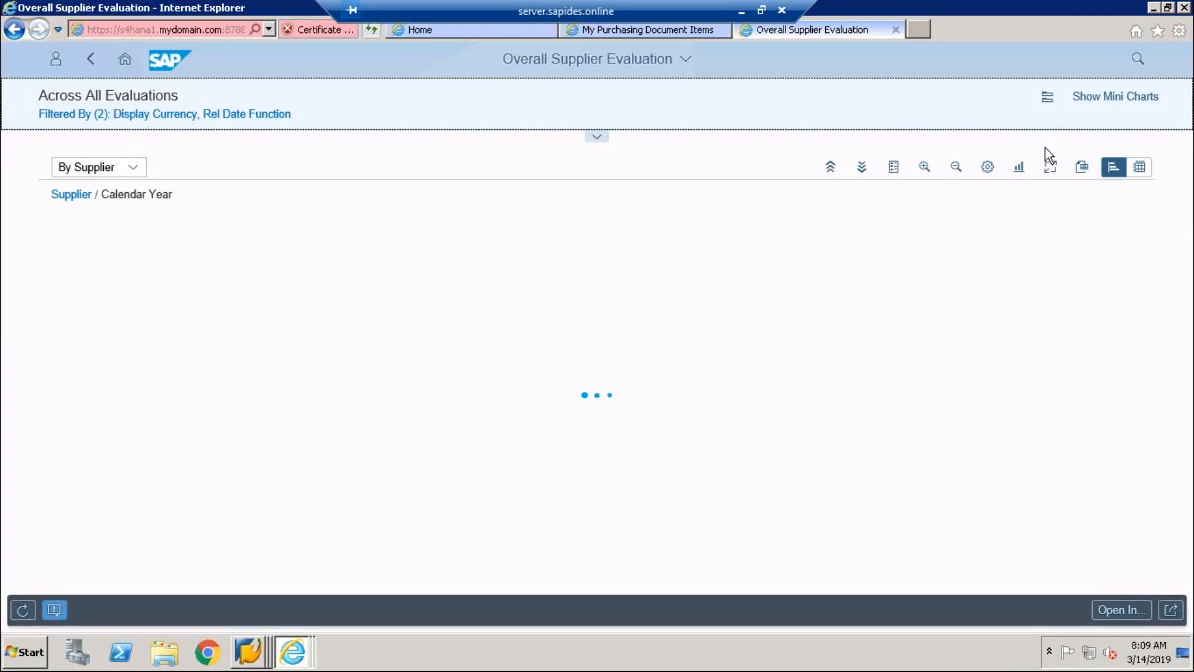
left_click(124, 172)
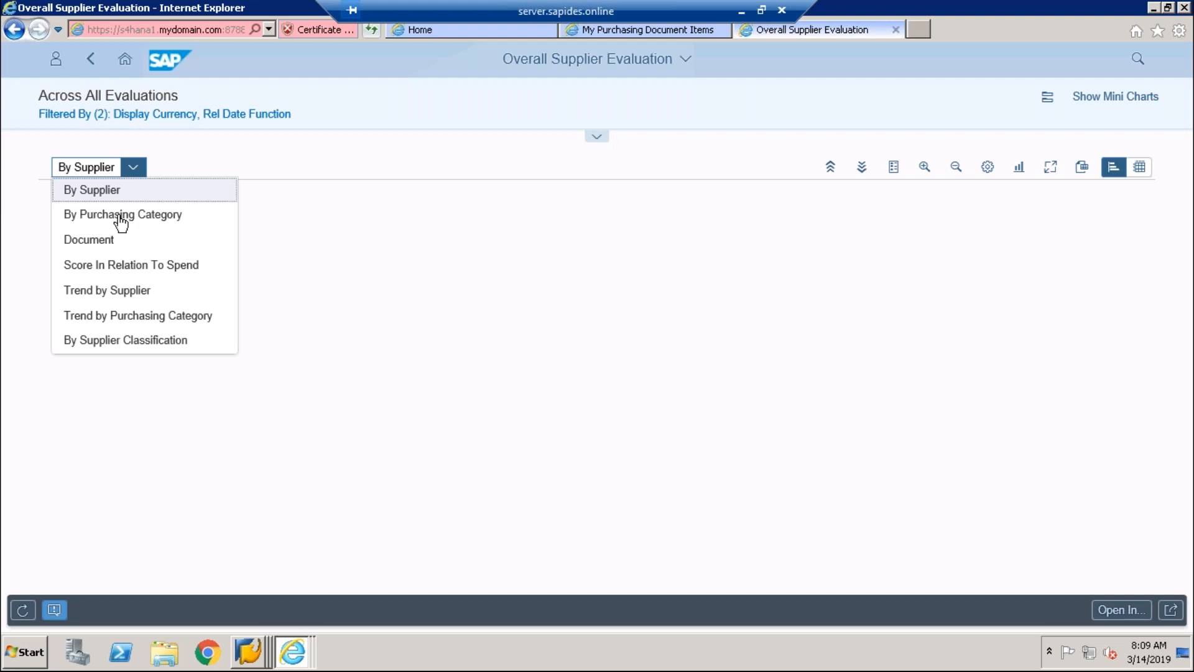
left_click(435, 188)
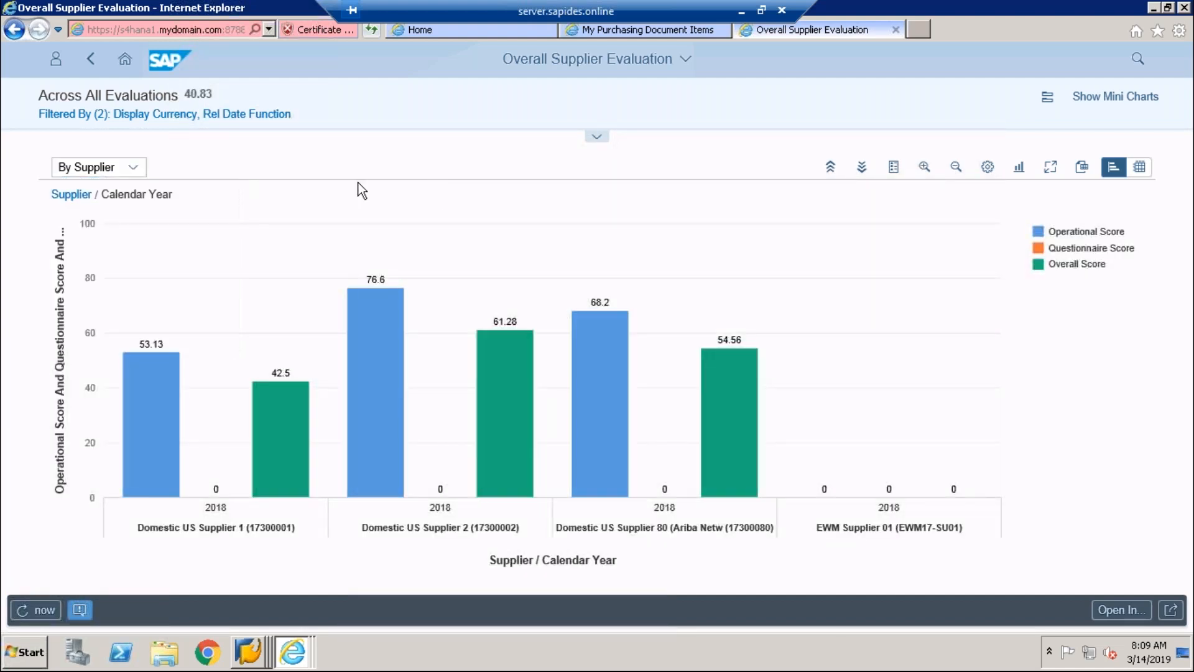
- Check the view options of the supplier evaluation chart and open the related Purchasing Document Items from it
left_click(103, 168)
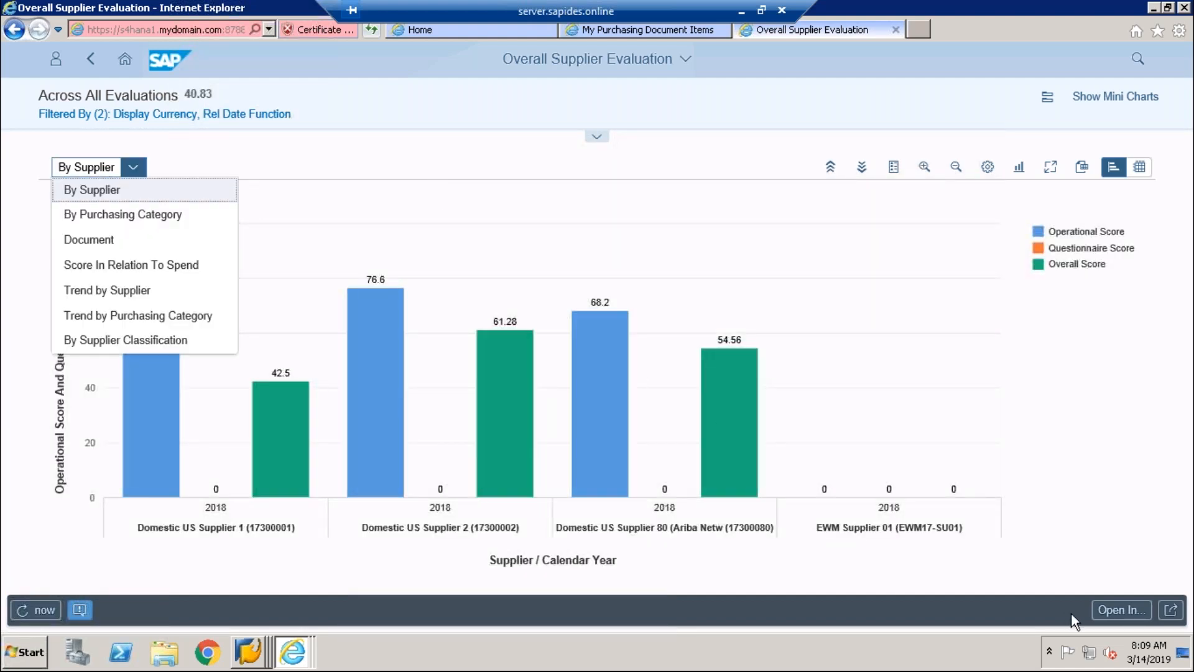
left_click(1121, 610)
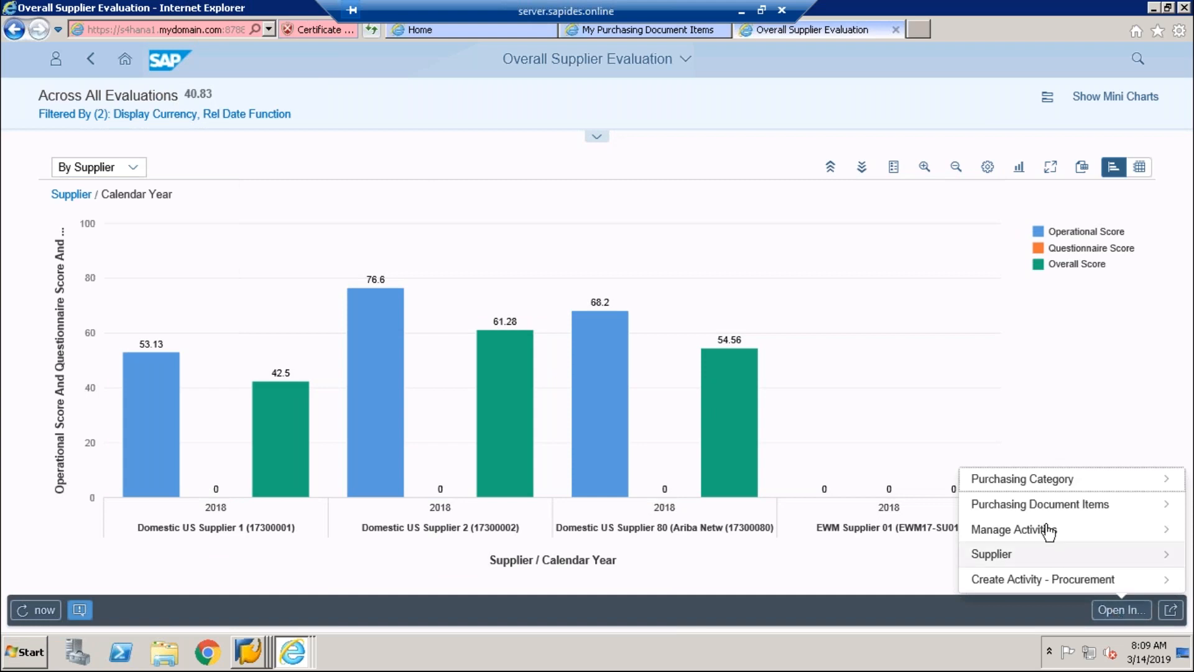
left_click(1045, 503)
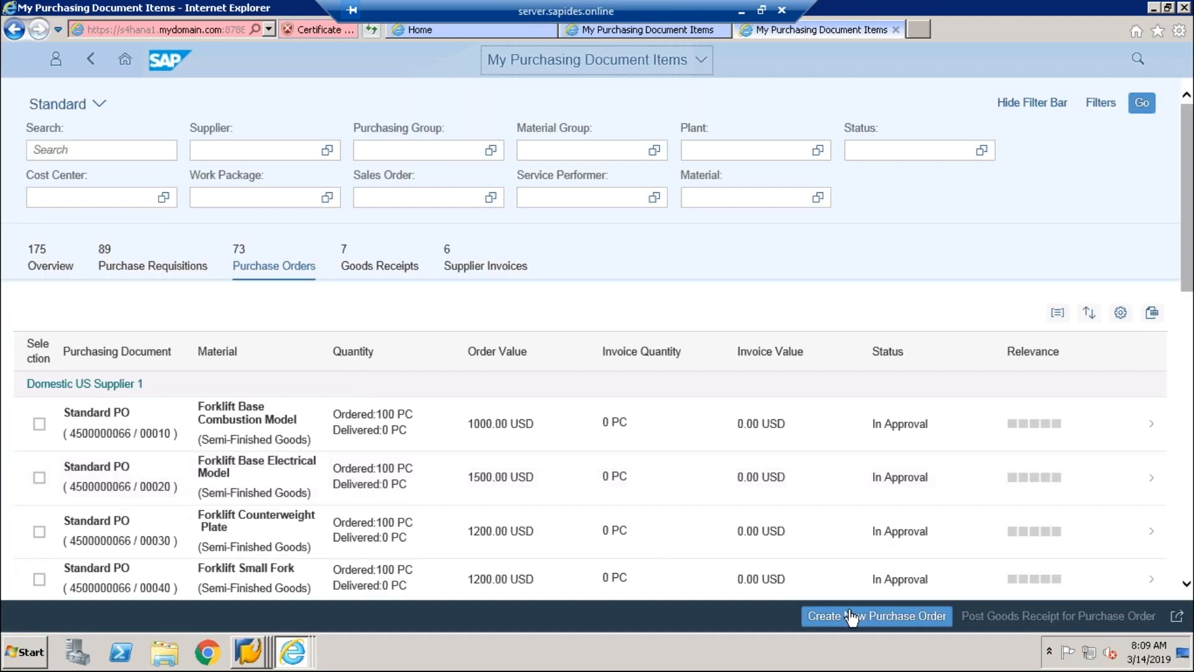
- Select the Forklift Base Combustion Model purchase order item, open its goods receipt posting and view the messages there
left_click(39, 424)
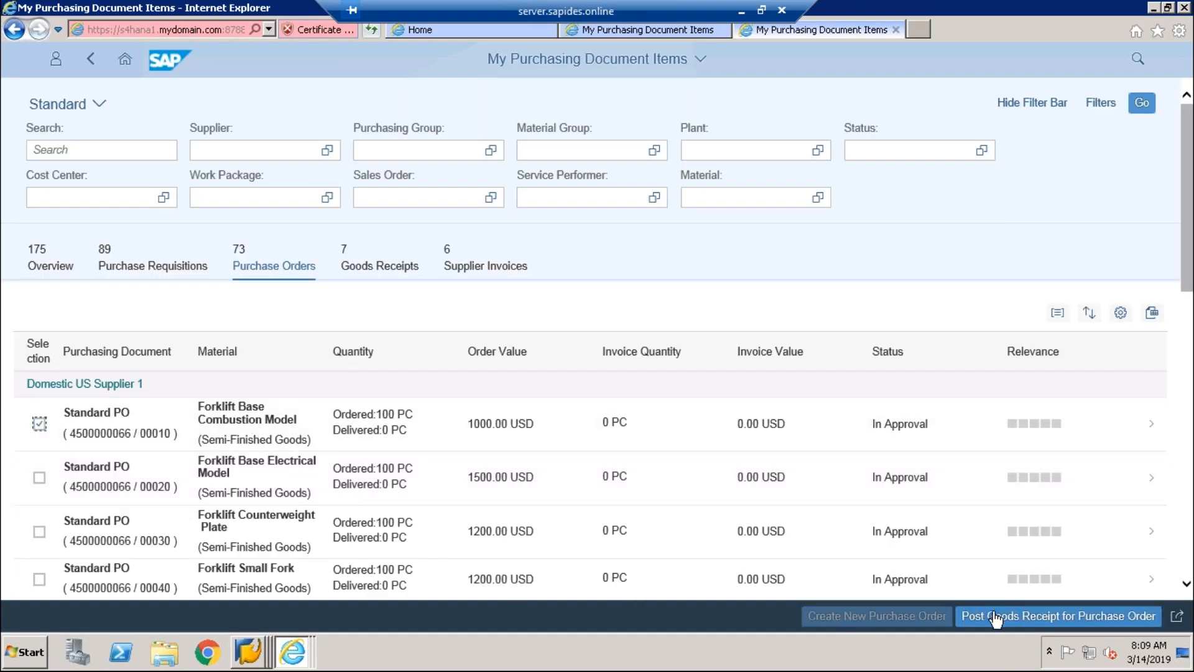
left_click(40, 425)
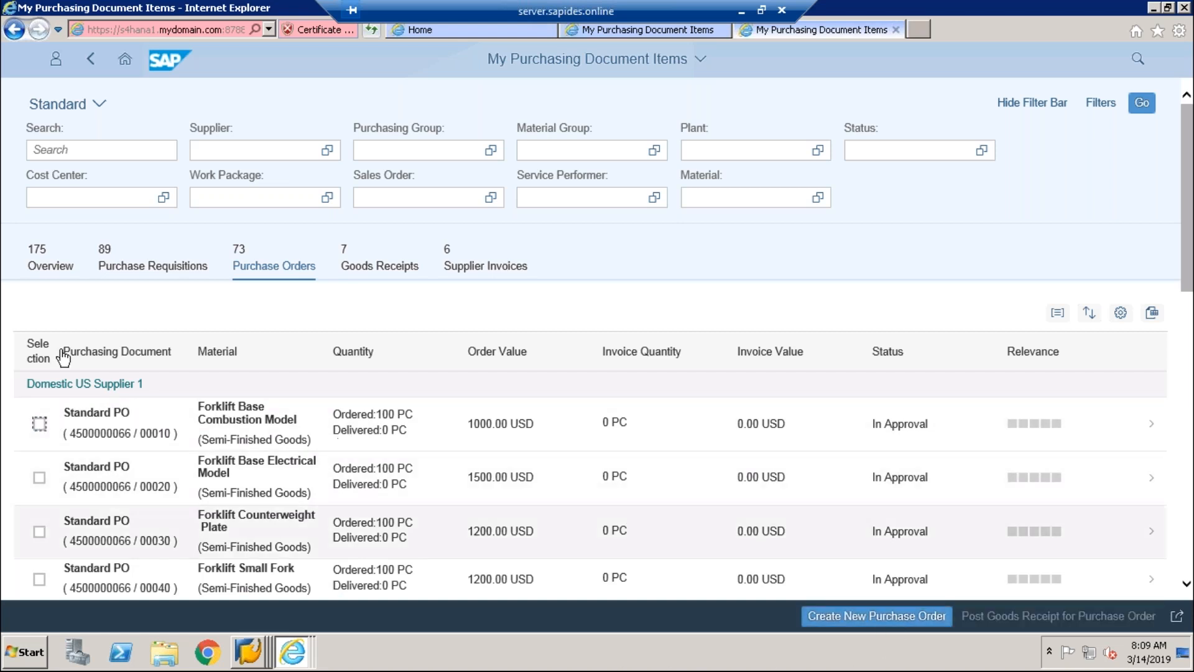
left_click(40, 424)
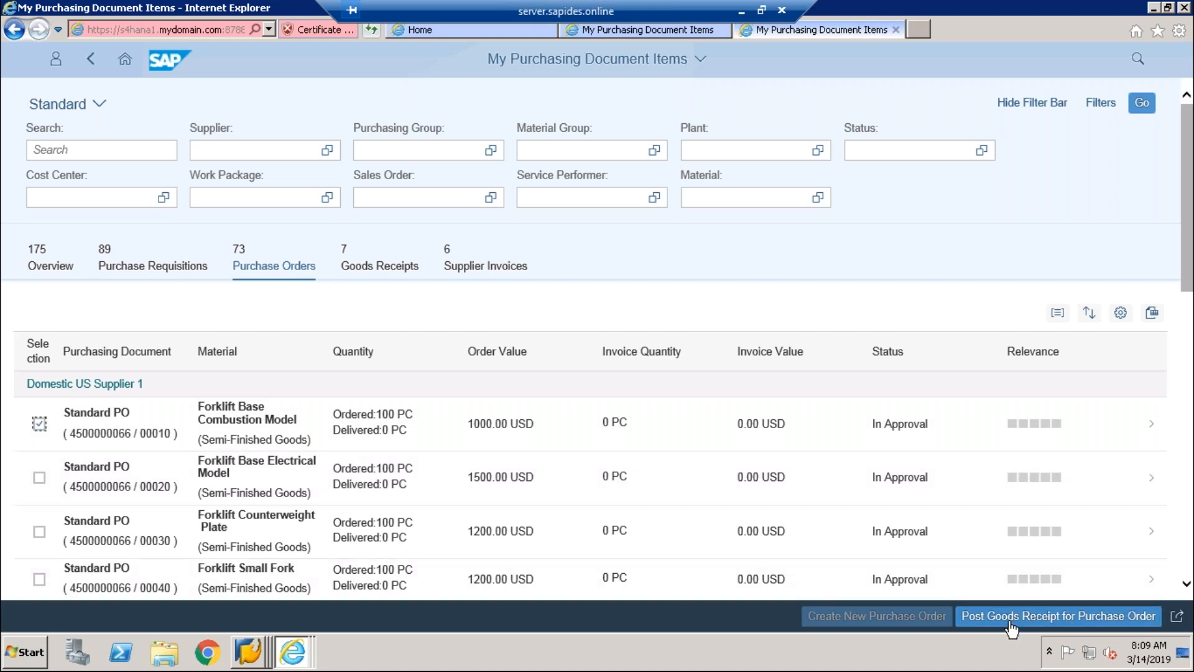
left_click(1010, 622)
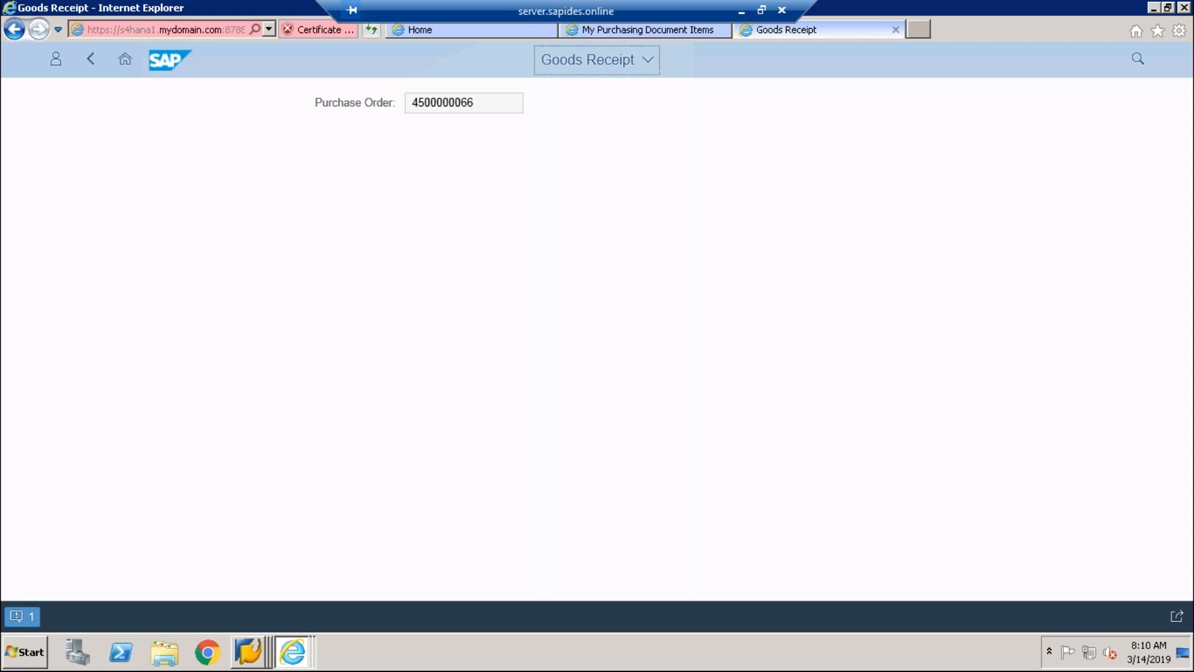
left_click(19, 616)
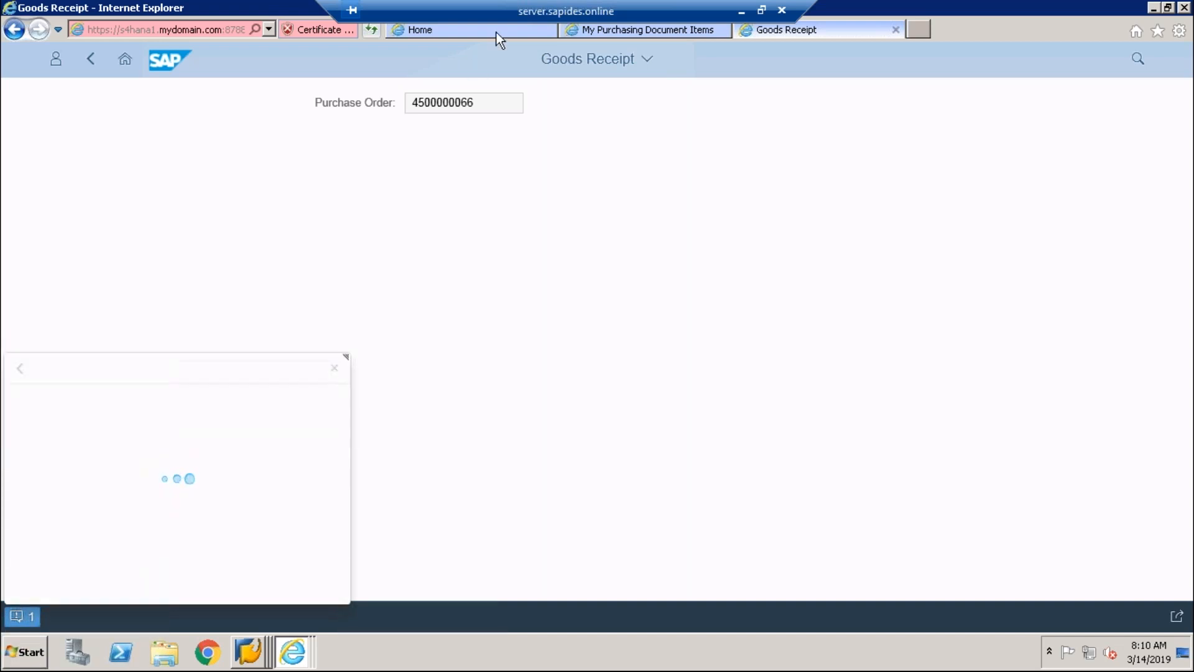
- Leave the goods receipt without posting, return to the launchpad home page and minimize the browser window
left_click(91, 64)
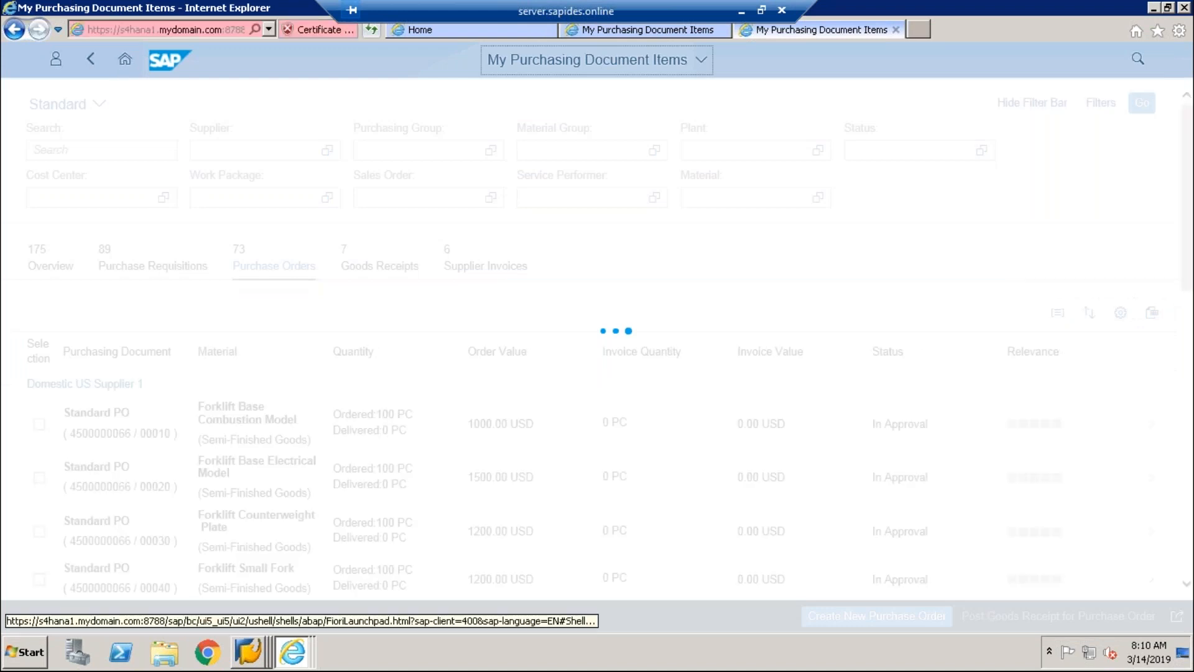
left_click(125, 59)
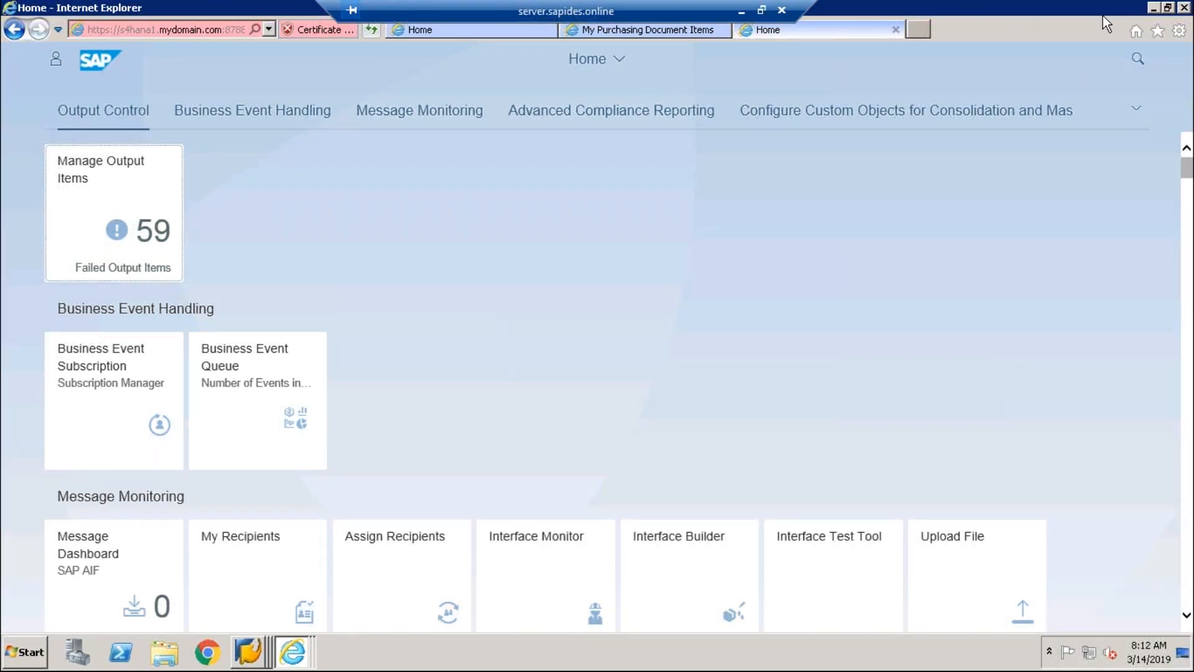
left_click(1154, 9)
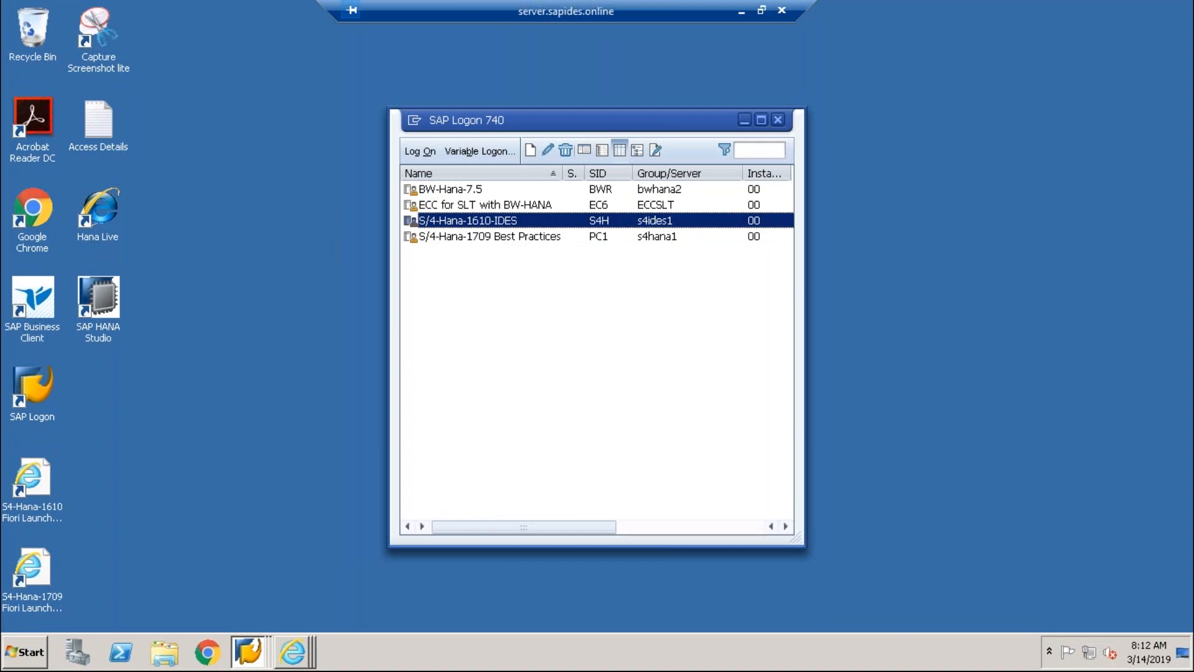